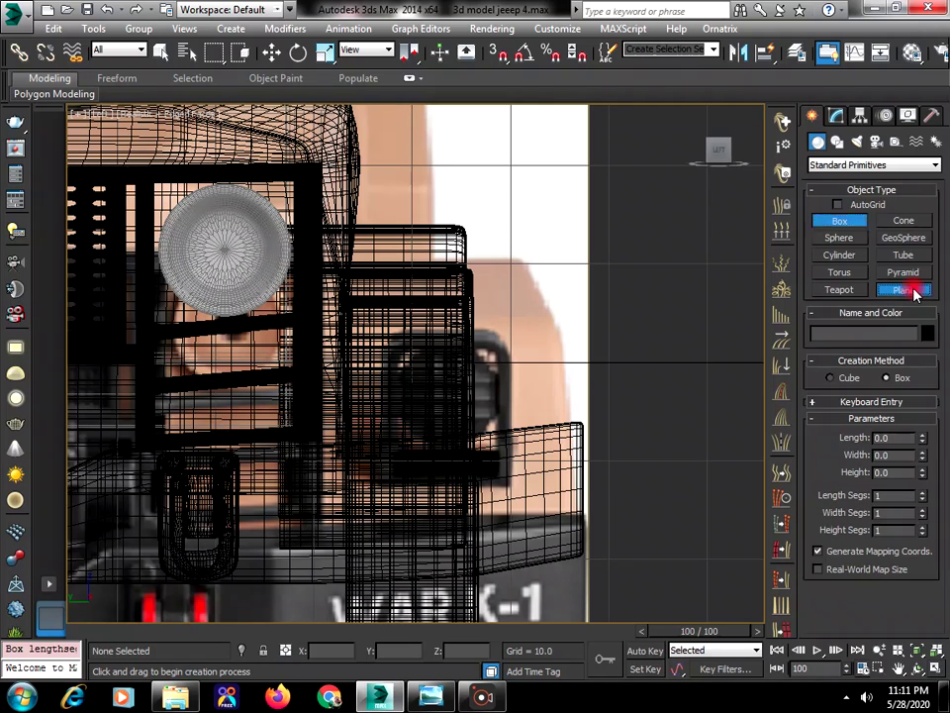
Create a narrow vertical plane over the outer side of the lamp frame in the reference and convert it to Editable Poly
{"action": "left_click", "coordinate": [907, 290]}
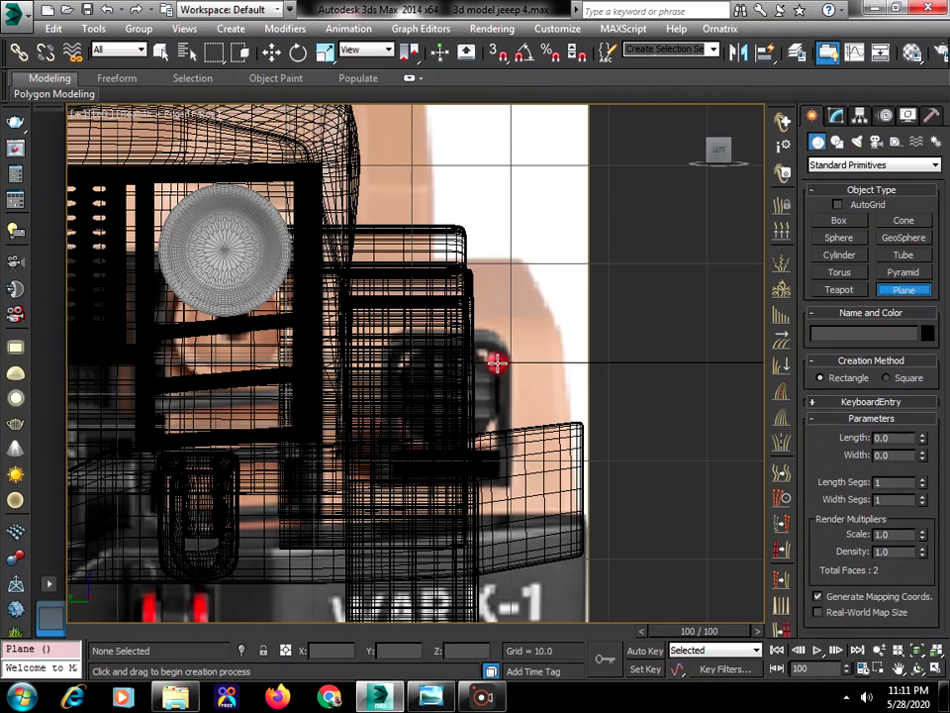
{"action": "left_click_drag", "start_coordinate": [495, 363], "coordinate": [514, 429]}
{"action": "key", "text": "w"}
{"action": "right_click", "coordinate": [506, 418]}
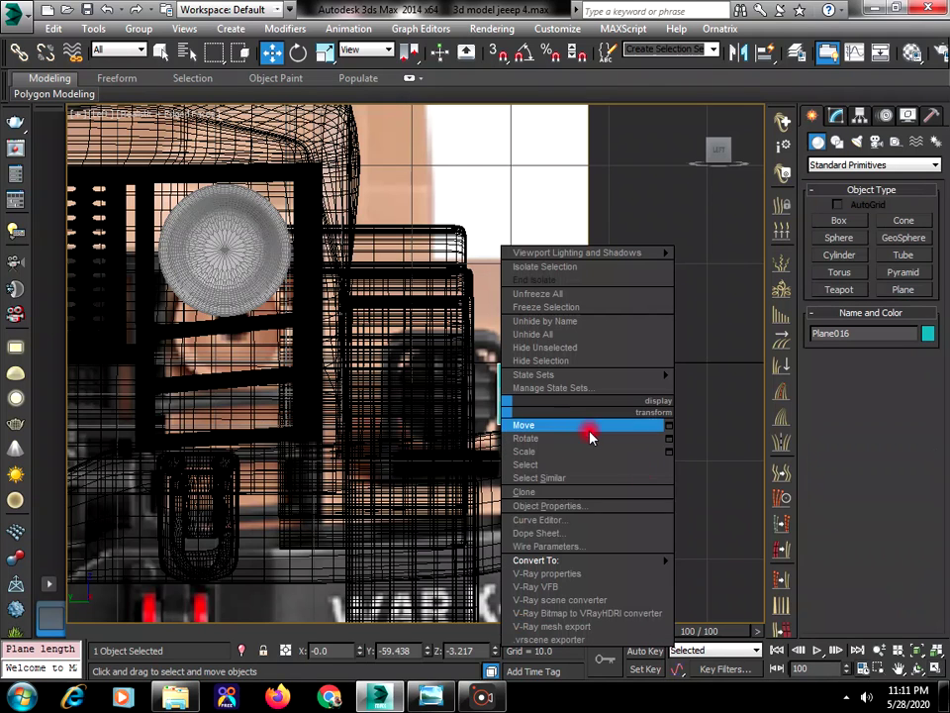
{"action": "mouse_move", "coordinate": [660, 563]}
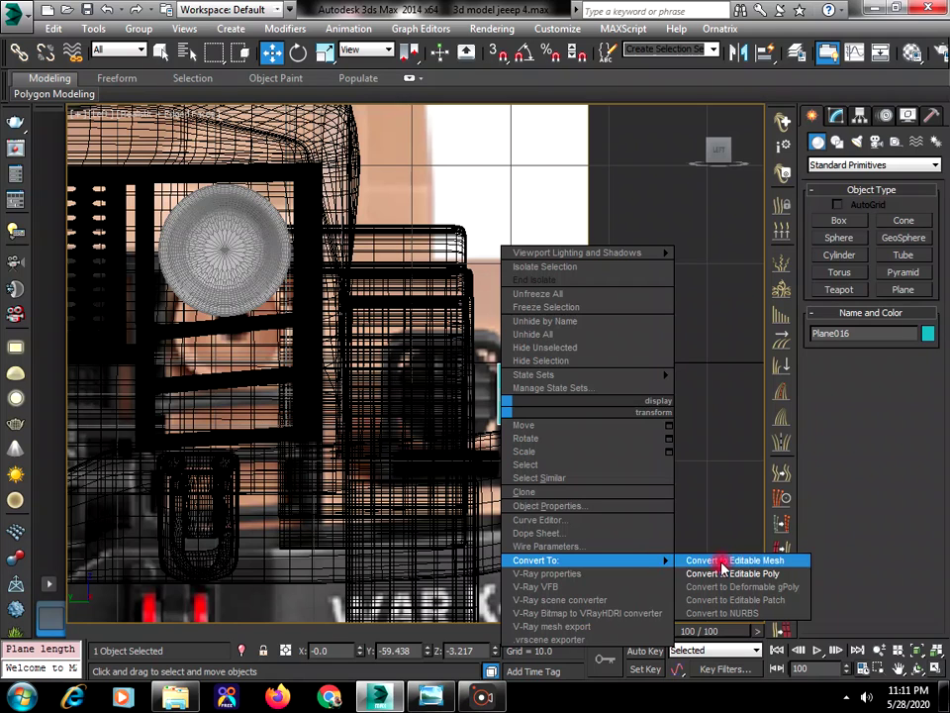
{"action": "left_click", "coordinate": [744, 576]}
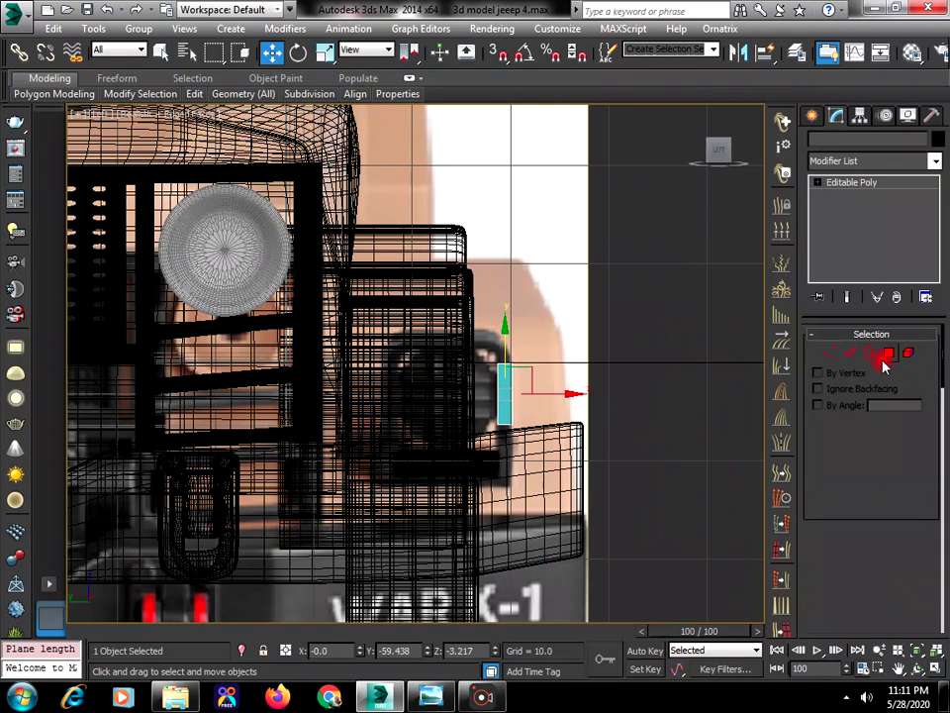
Extend the plane's top edge upward as a short new segment and rotate that edge about 10 degrees inward
{"action": "left_click", "coordinate": [850, 354]}
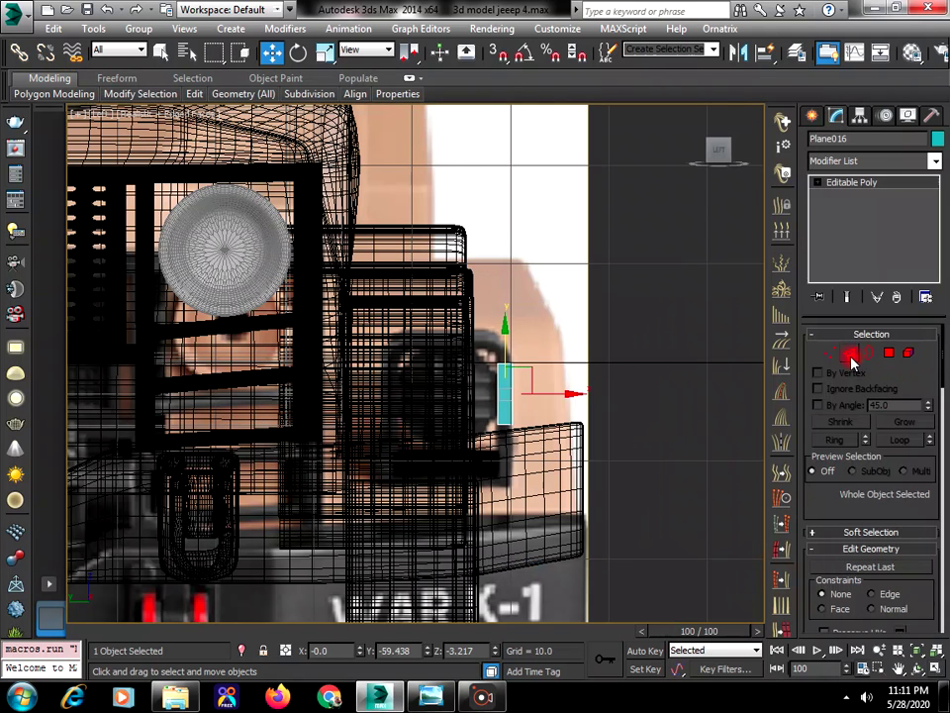
{"action": "left_click", "coordinate": [504, 364]}
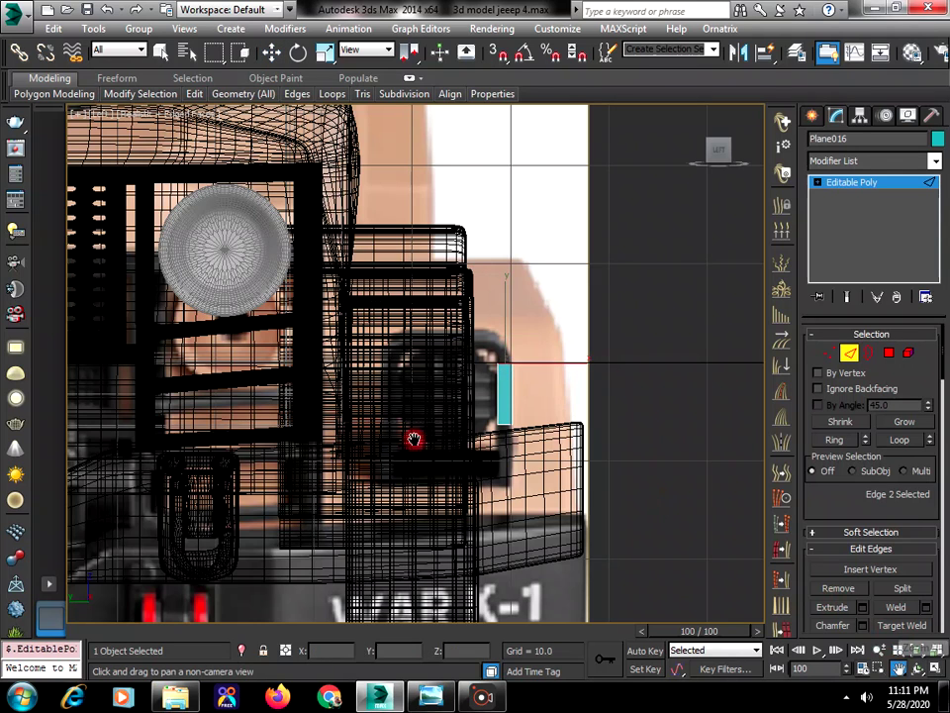
{"action": "scroll", "coordinate": [492, 414], "scroll_direction": "up", "scroll_amount": 5}
{"action": "key", "text": "w"}
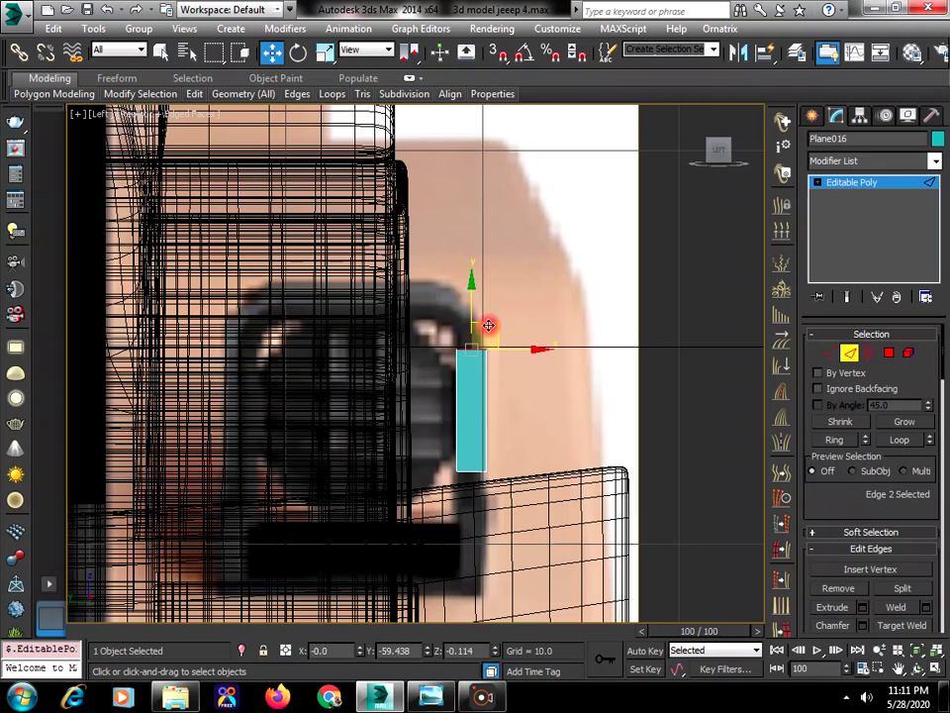
{"action": "left_click_drag", "start_coordinate": [488, 325], "coordinate": [488, 299], "text": "shift"}
{"action": "left_click", "coordinate": [298, 54]}
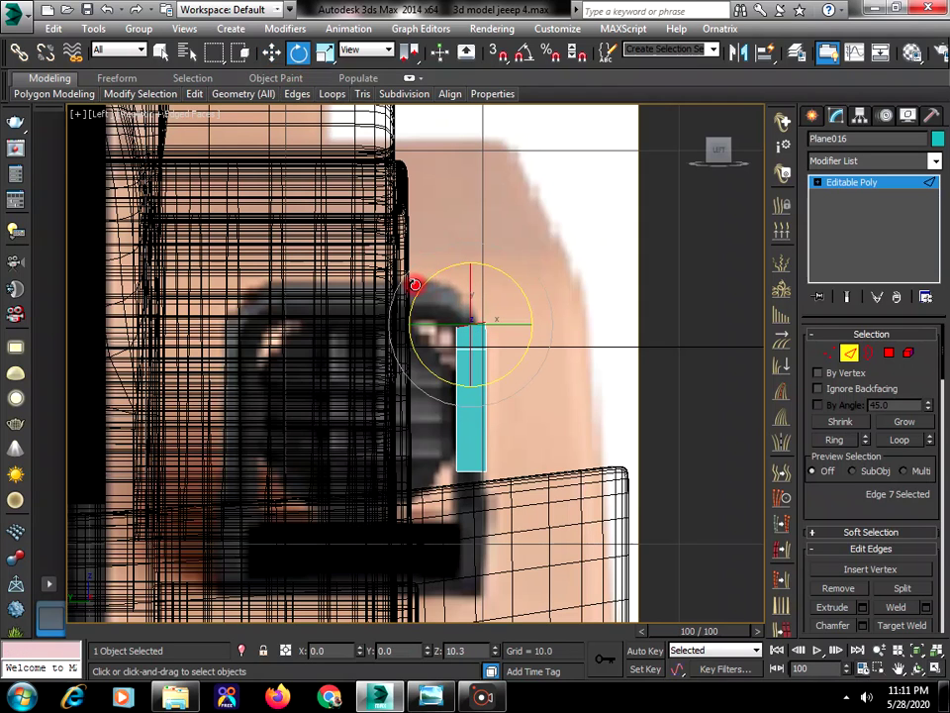
Extend the tilted top edge into a second segment following the lamp frame's rounded corner and rotate its end edge slightly
{"action": "left_click", "coordinate": [271, 53]}
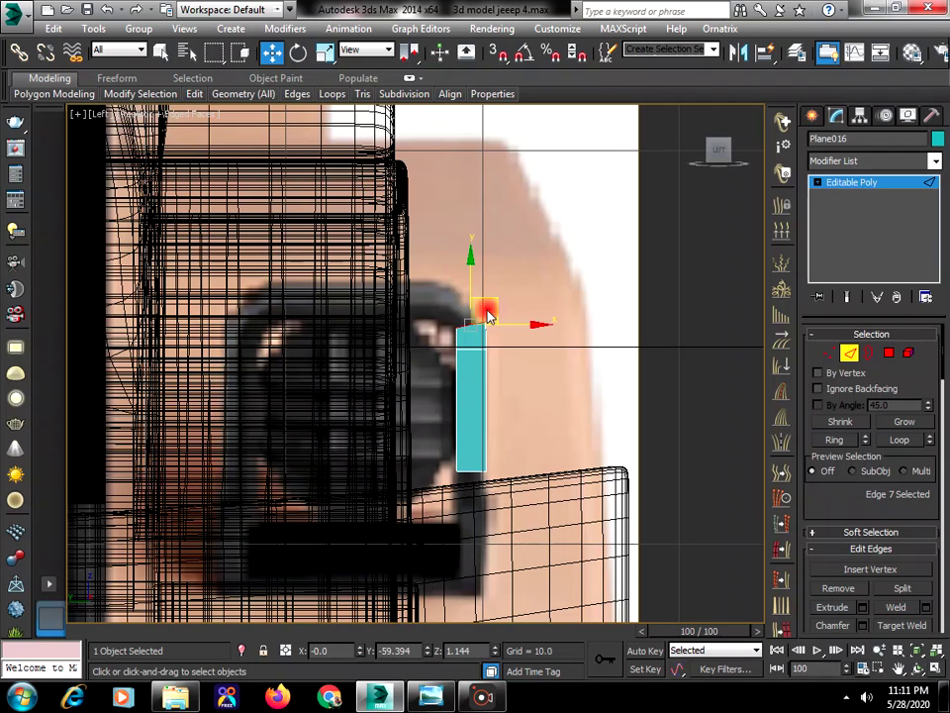
{"action": "left_click_drag", "start_coordinate": [495, 307], "coordinate": [478, 289]}
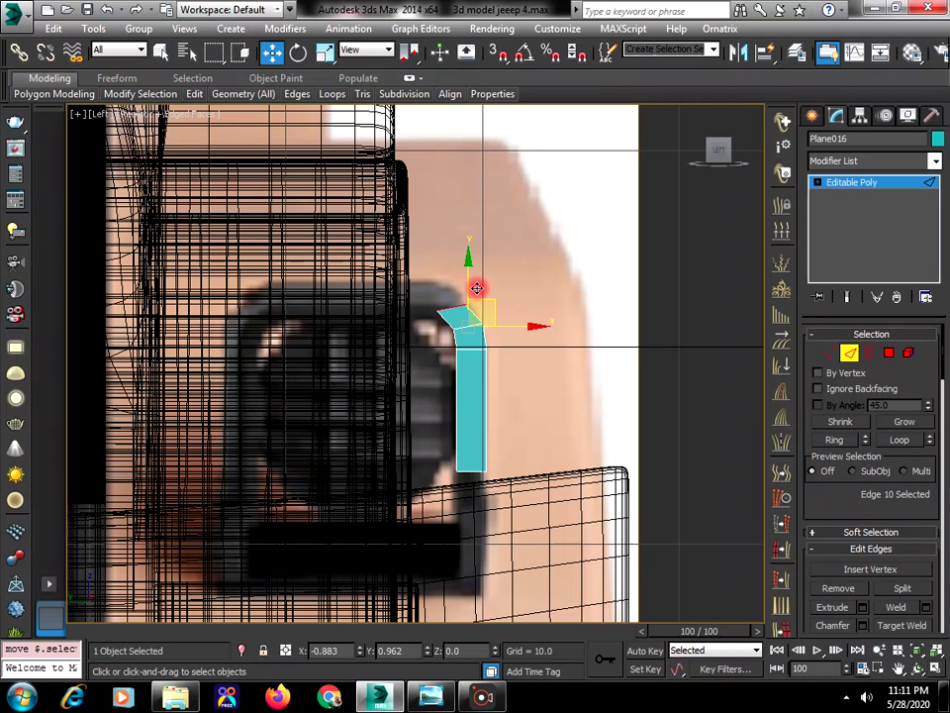
{"action": "left_click", "coordinate": [298, 52]}
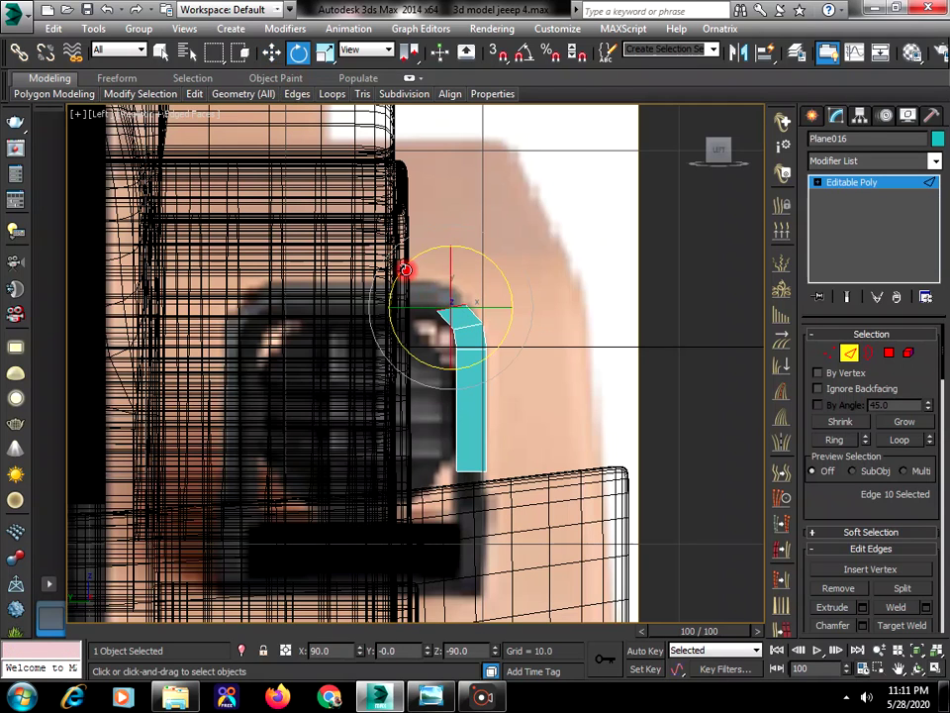
{"action": "left_click_drag", "start_coordinate": [406, 269], "coordinate": [396, 275]}
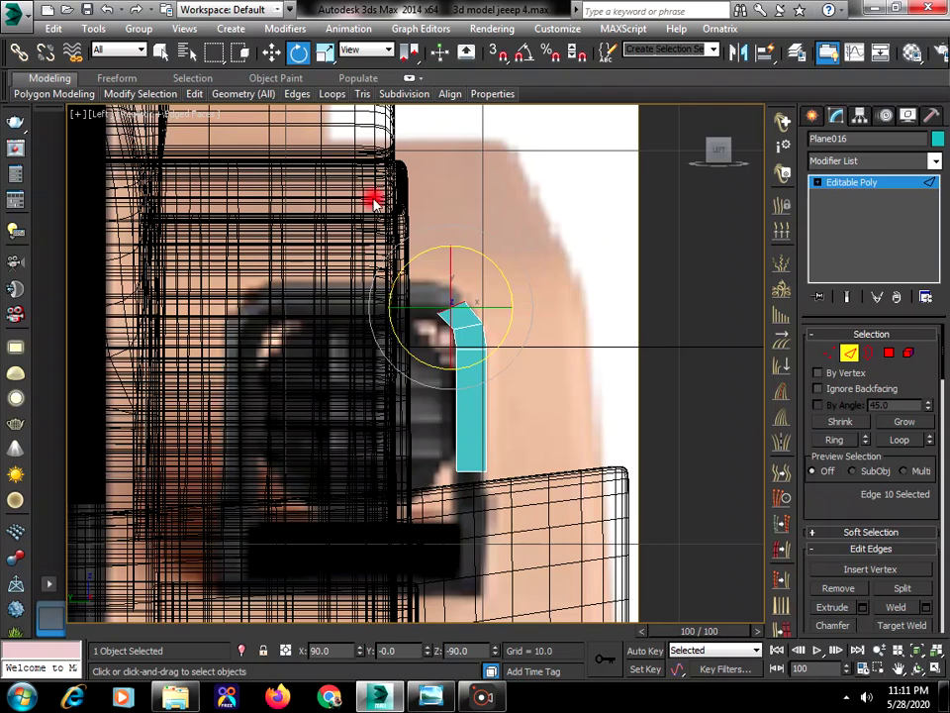
Extend the end edge into a third corner segment along the frame curve and rotate it about 30 degrees
{"action": "left_click", "coordinate": [271, 53]}
{"action": "mouse_move", "coordinate": [462, 294]}
{"action": "left_mouse_down", "text": "shift"}
{"action": "mouse_move", "coordinate": [494, 311]}
{"action": "mouse_move", "coordinate": [458, 271]}
{"action": "left_mouse_up", "text": "shift"}
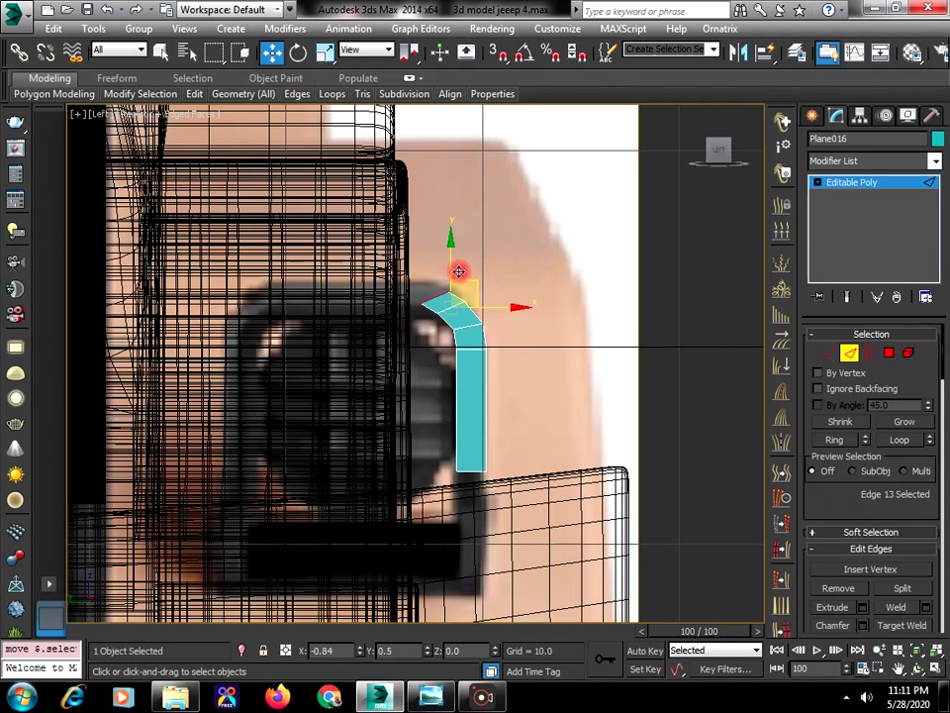
{"action": "left_click", "coordinate": [298, 52]}
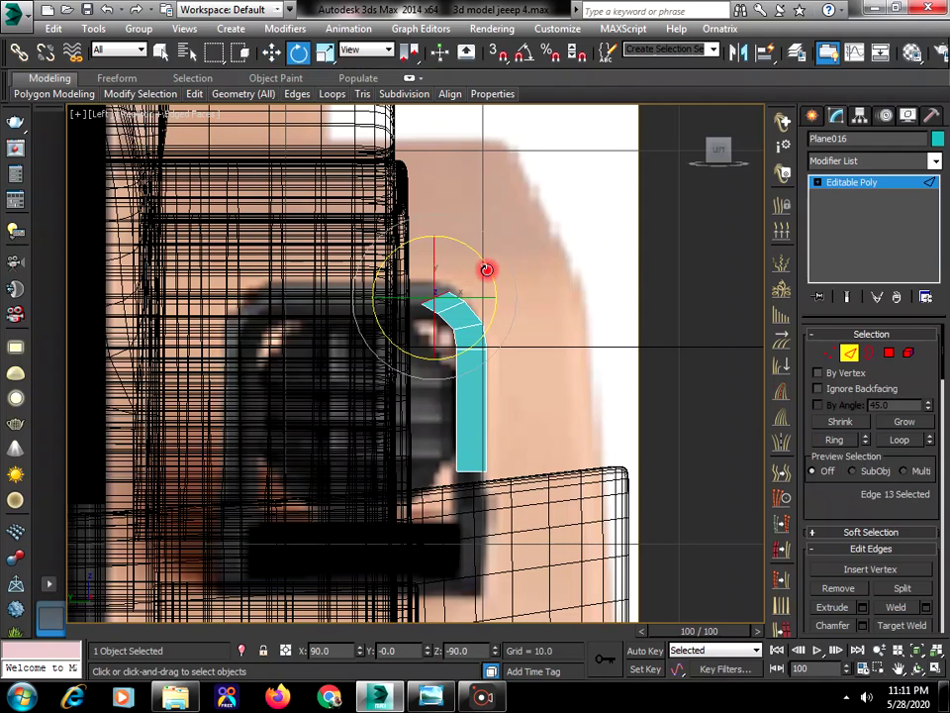
{"action": "left_click_drag", "start_coordinate": [486, 269], "coordinate": [458, 221]}
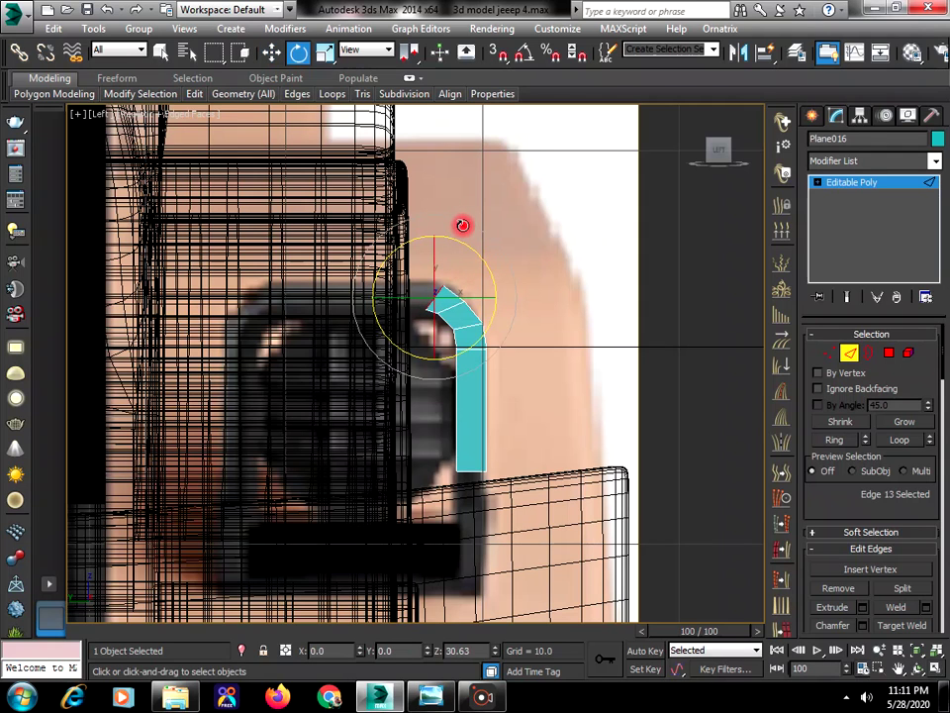
Reposition the inner and outer vertices of the corner segments so the strip follows the reference frame's curve with even width
{"action": "left_click", "coordinate": [271, 53]}
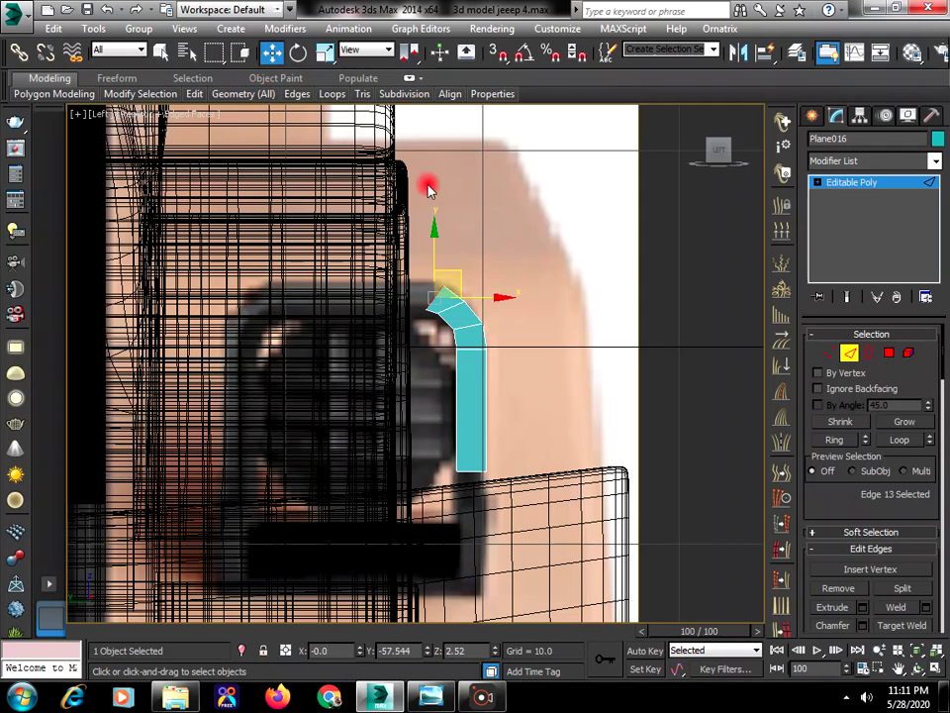
{"action": "left_click", "coordinate": [827, 352]}
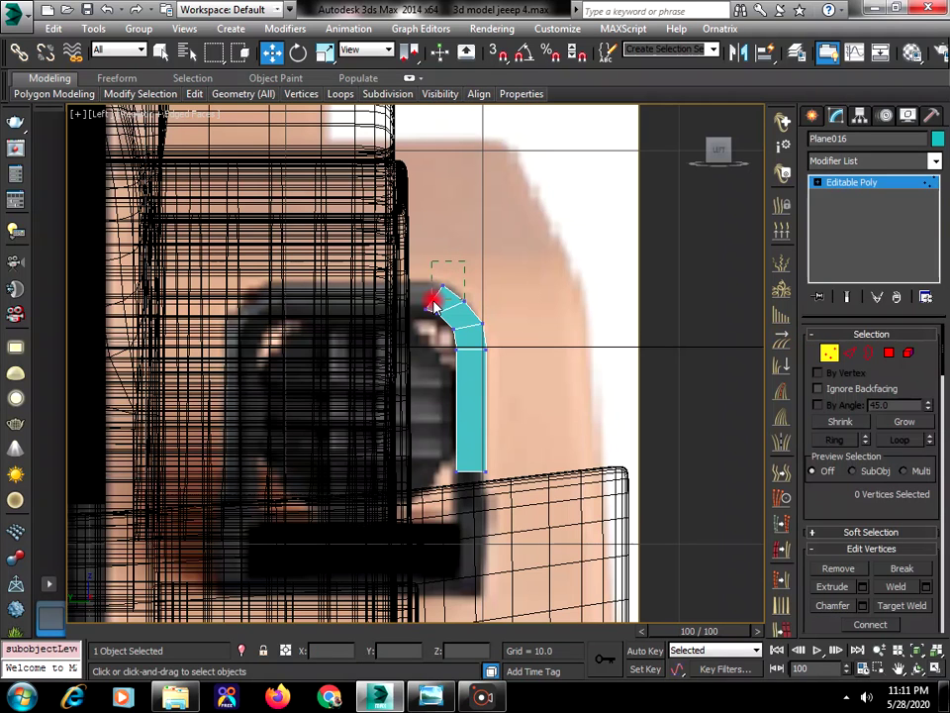
{"action": "left_click_drag", "start_coordinate": [435, 290], "coordinate": [437, 289]}
{"action": "scroll", "coordinate": [443, 287], "scroll_direction": "up", "scroll_amount": 2}
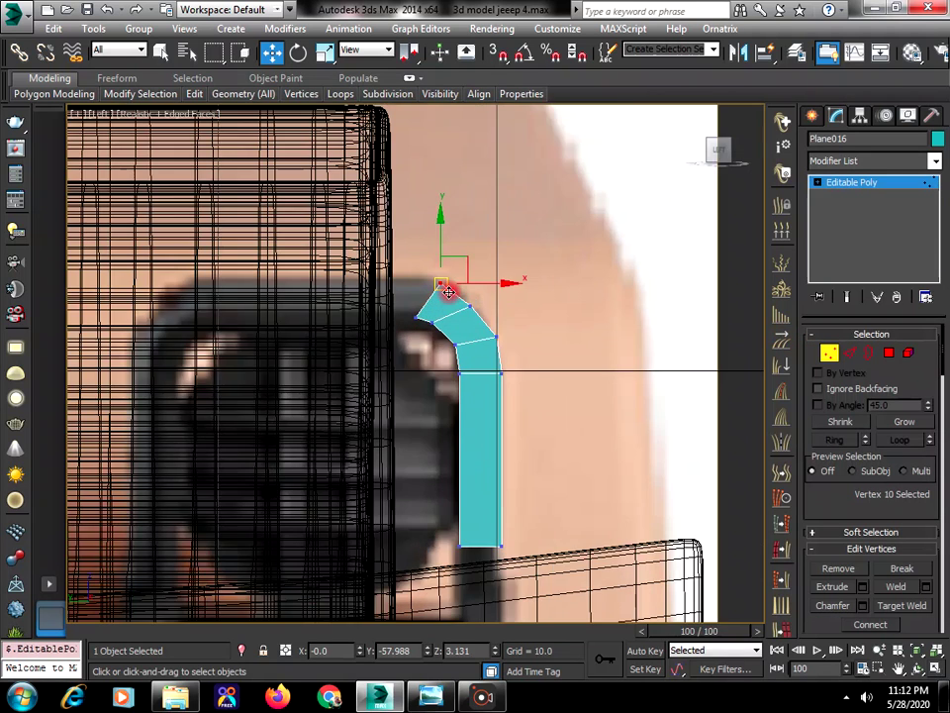
{"action": "left_click", "coordinate": [424, 335]}
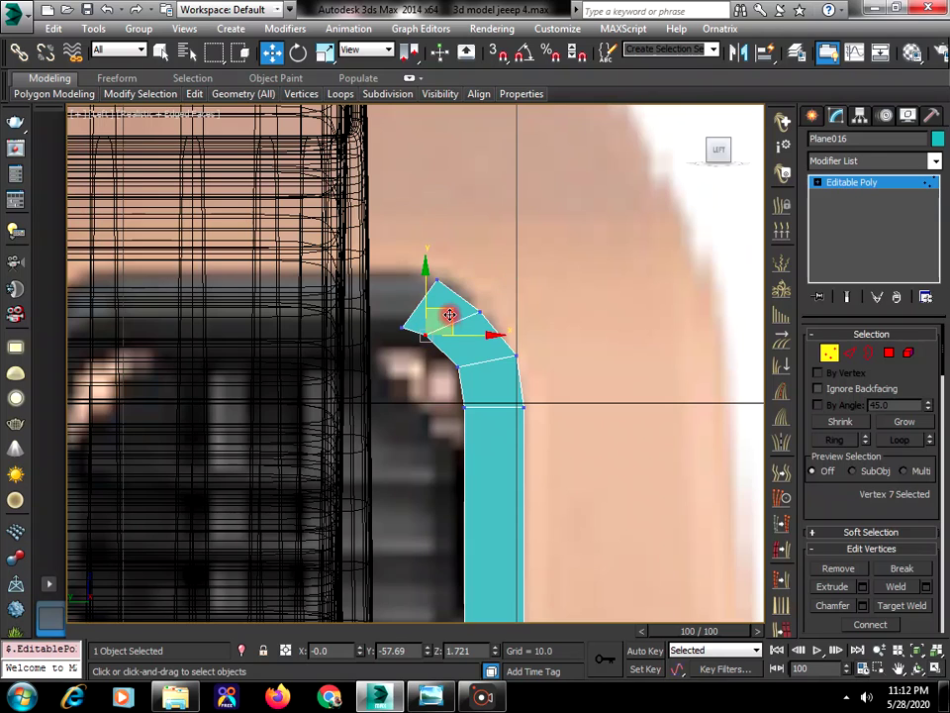
{"action": "left_click_drag", "start_coordinate": [452, 315], "coordinate": [465, 322]}
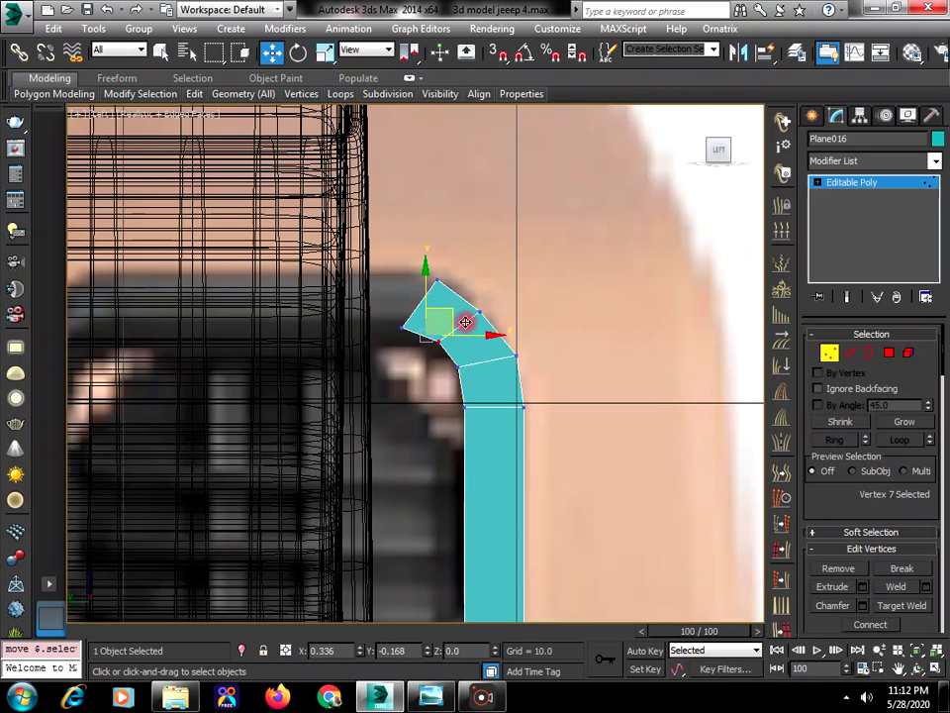
{"action": "left_click", "coordinate": [475, 271]}
{"action": "left_click", "coordinate": [432, 282]}
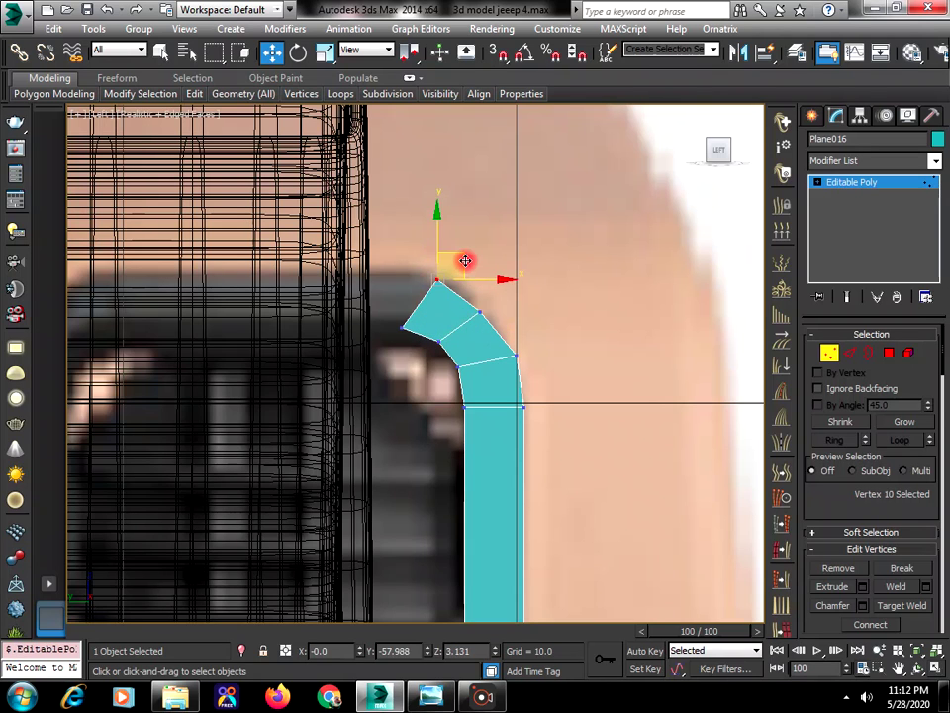
{"action": "left_click_drag", "start_coordinate": [465, 260], "coordinate": [458, 256]}
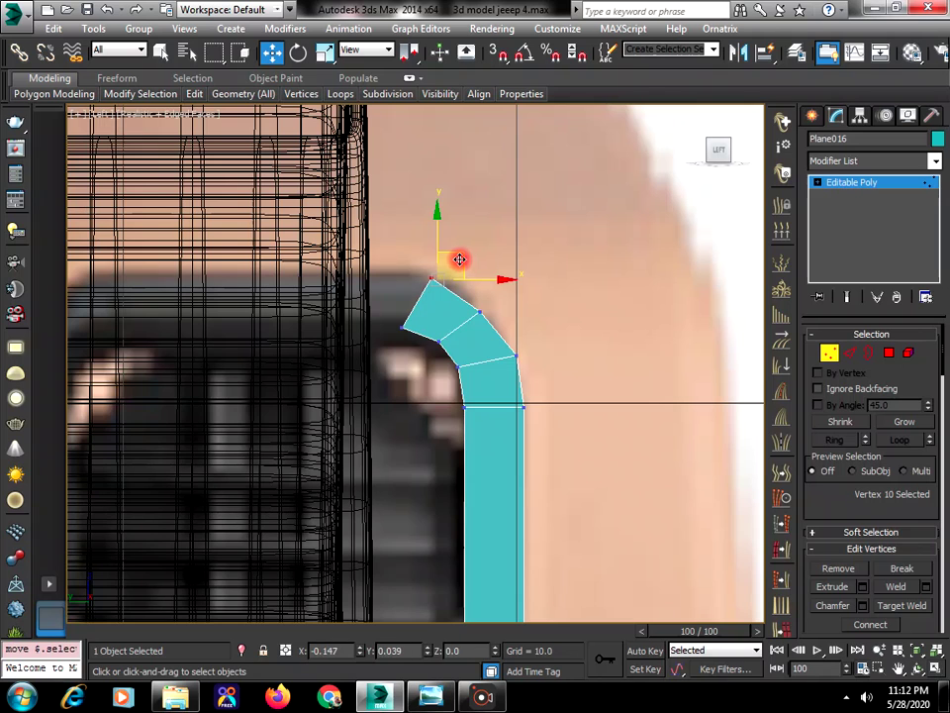
Extend the end edge horizontally by one short segment and scale it along X until the edge stands vertical
{"action": "left_click", "coordinate": [847, 354]}
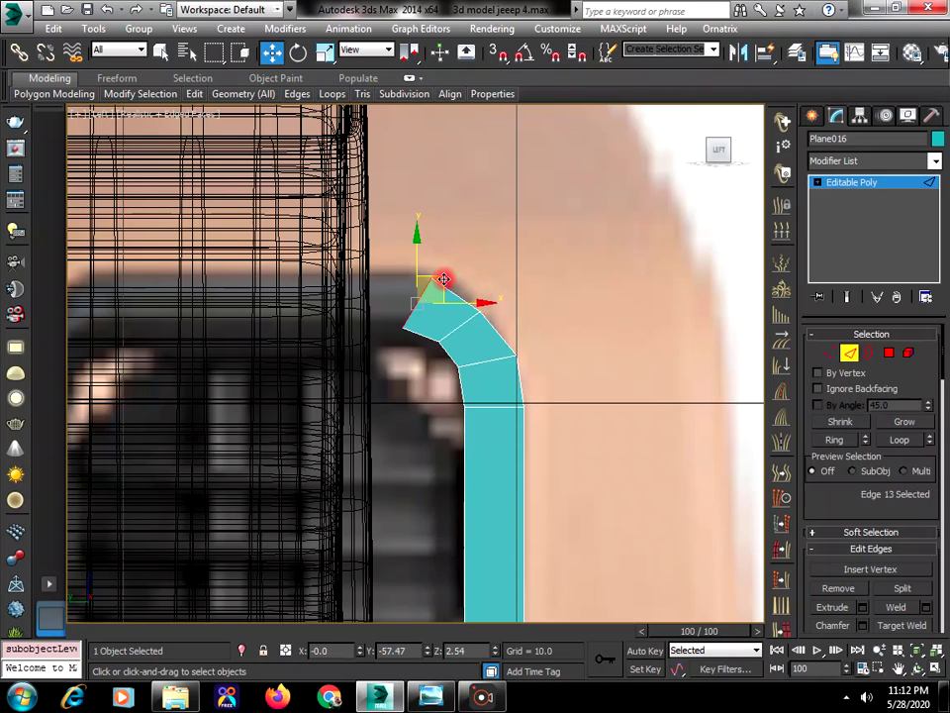
{"action": "left_click_drag", "start_coordinate": [443, 281], "coordinate": [397, 279], "text": "shift"}
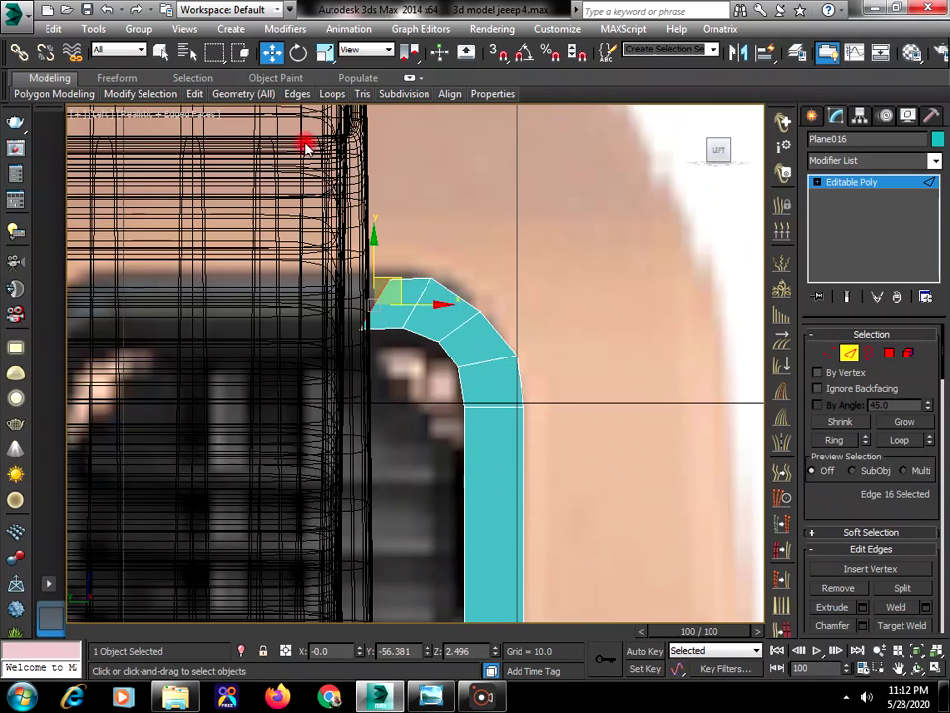
{"action": "left_click", "coordinate": [325, 53]}
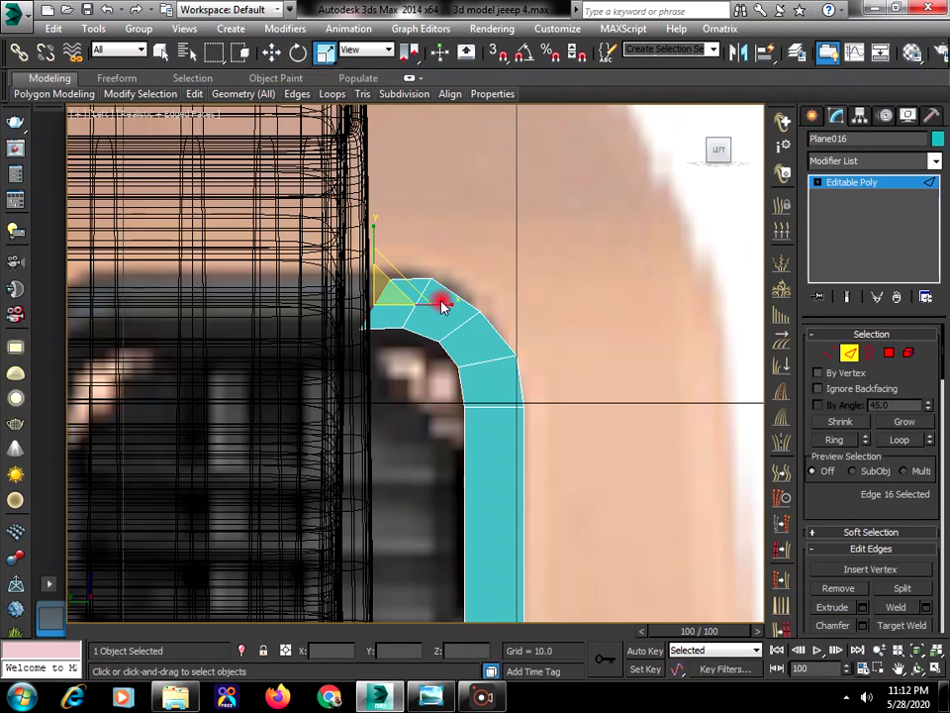
{"action": "left_click_drag", "start_coordinate": [441, 301], "coordinate": [360, 303]}
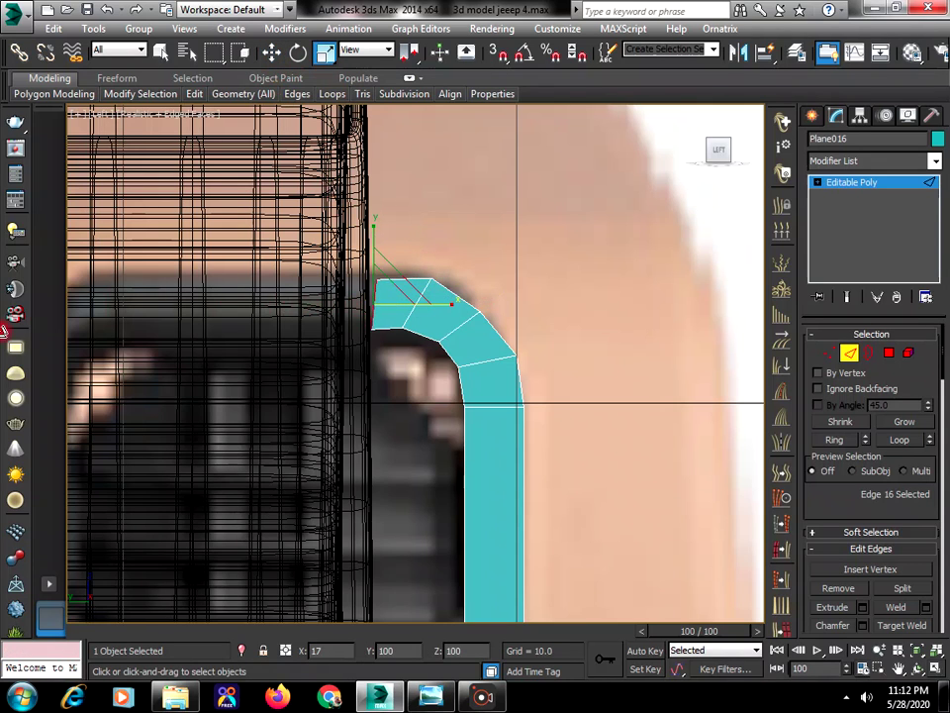
{"action": "left_click_drag", "start_coordinate": [3, 332], "coordinate": [395, 355]}
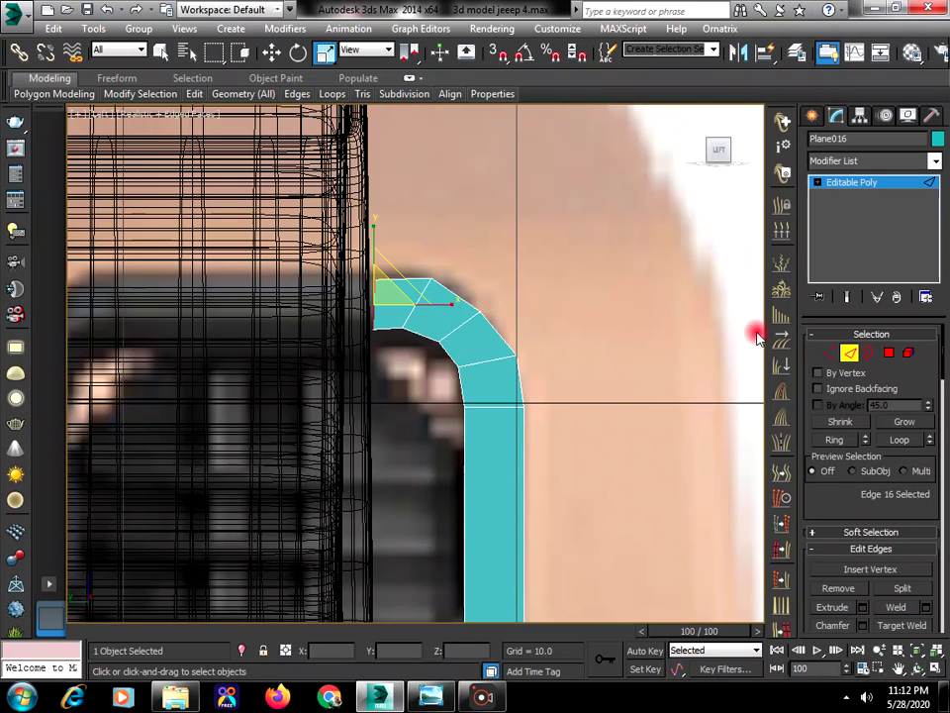
Extend the vertical end edge along the top of the lamp frame, ending it at about the frame's midpoint
{"action": "left_click", "coordinate": [273, 55]}
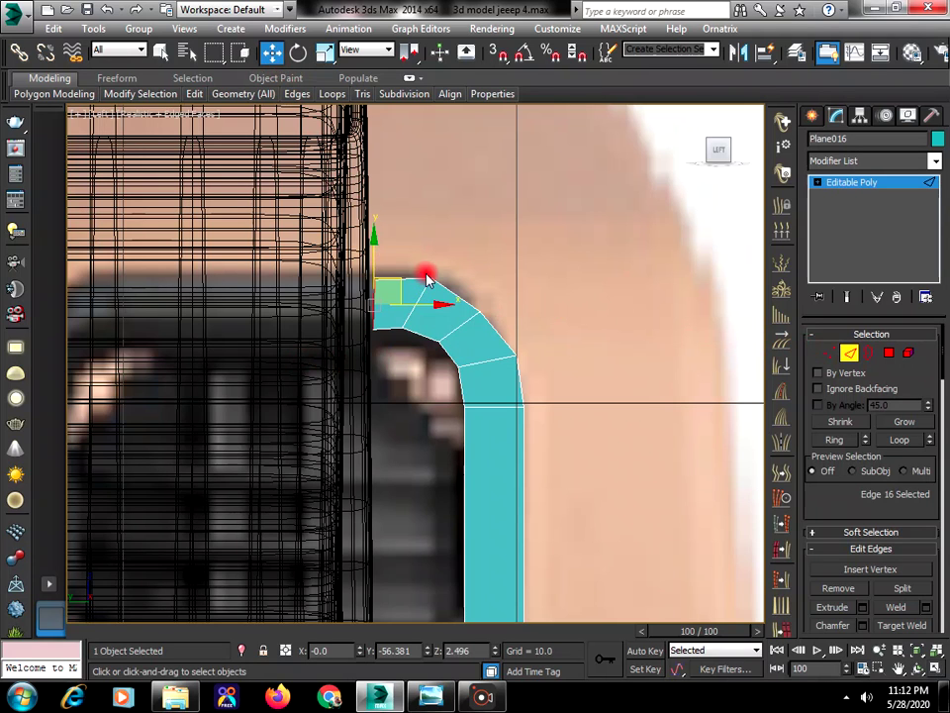
{"action": "left_click_drag", "start_coordinate": [435, 303], "coordinate": [229, 305], "text": "shift"}
{"action": "left_click", "coordinate": [898, 668]}
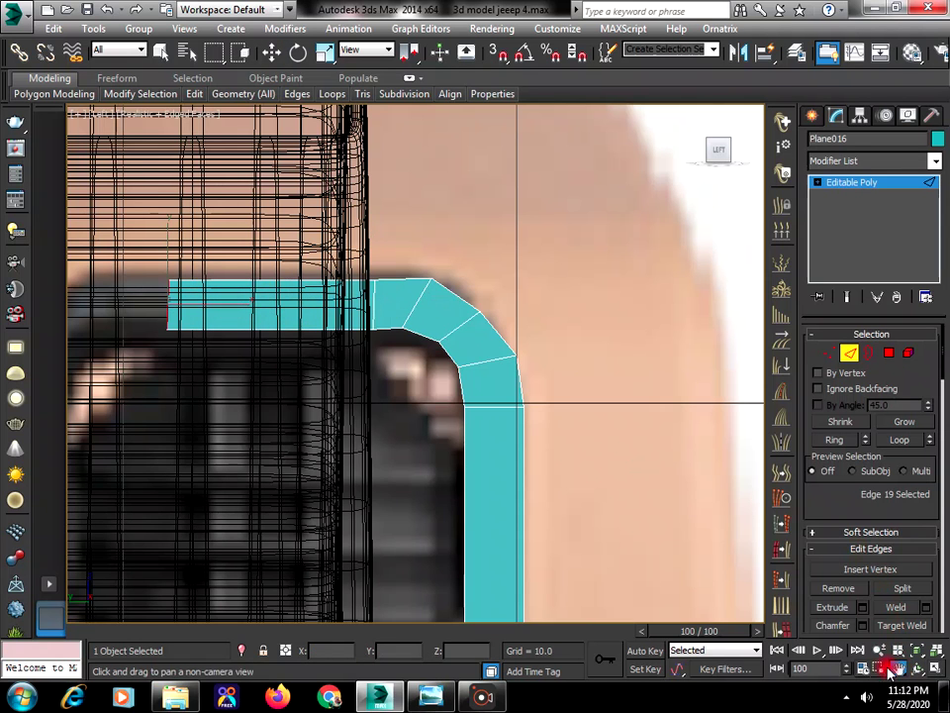
{"action": "left_click_drag", "start_coordinate": [522, 425], "coordinate": [491, 368]}
{"action": "scroll", "coordinate": [491, 368], "scroll_direction": "down", "scroll_amount": 3}
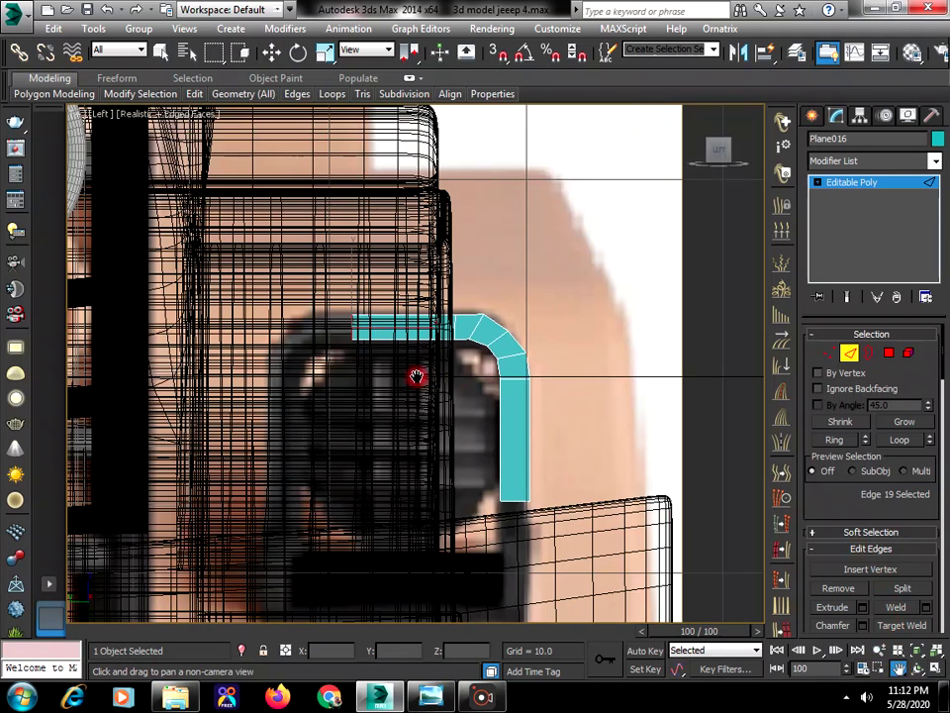
{"action": "scroll", "coordinate": [562, 323], "scroll_direction": "up", "scroll_amount": 1}
{"action": "key", "text": "w"}
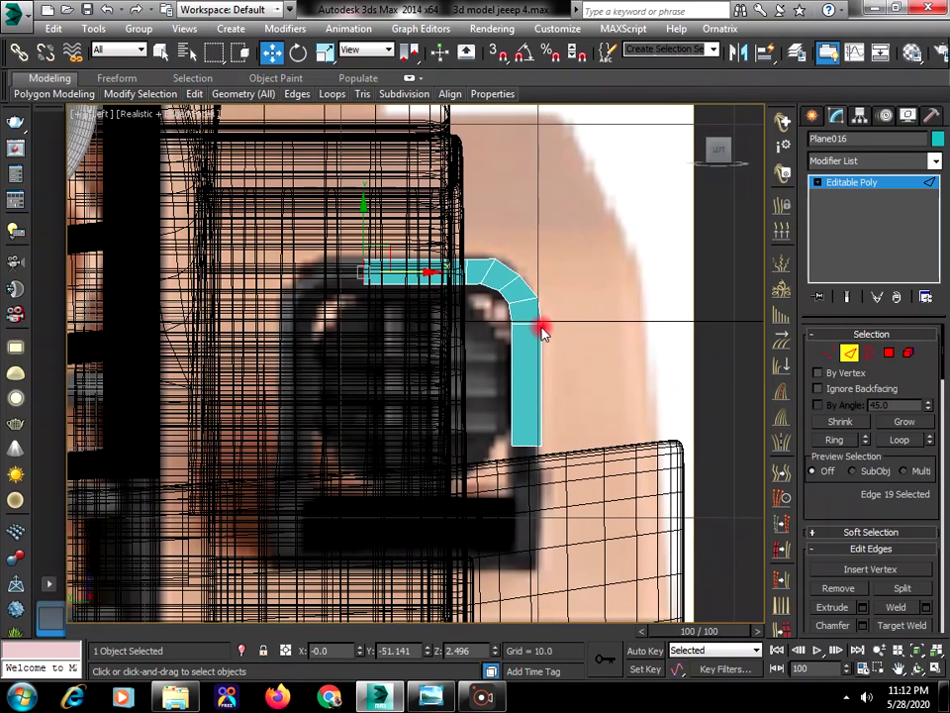
{"action": "left_click_drag", "start_coordinate": [423, 273], "coordinate": [443, 274]}
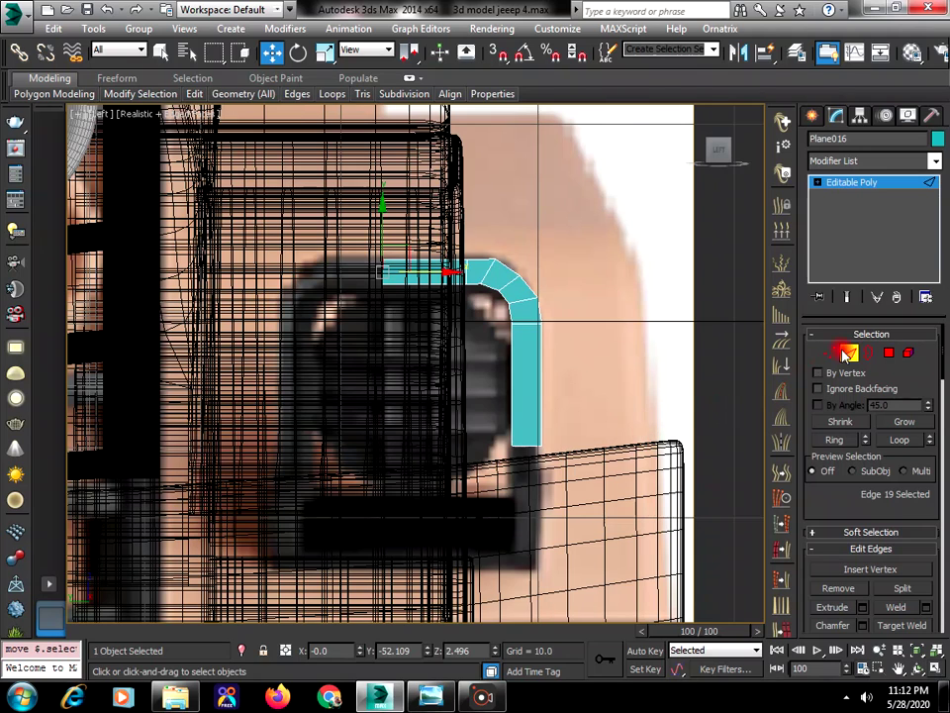
Extend the strip's bottom edge down a short distance to the bumper and restore the four-viewport layout
{"action": "left_click", "coordinate": [523, 447]}
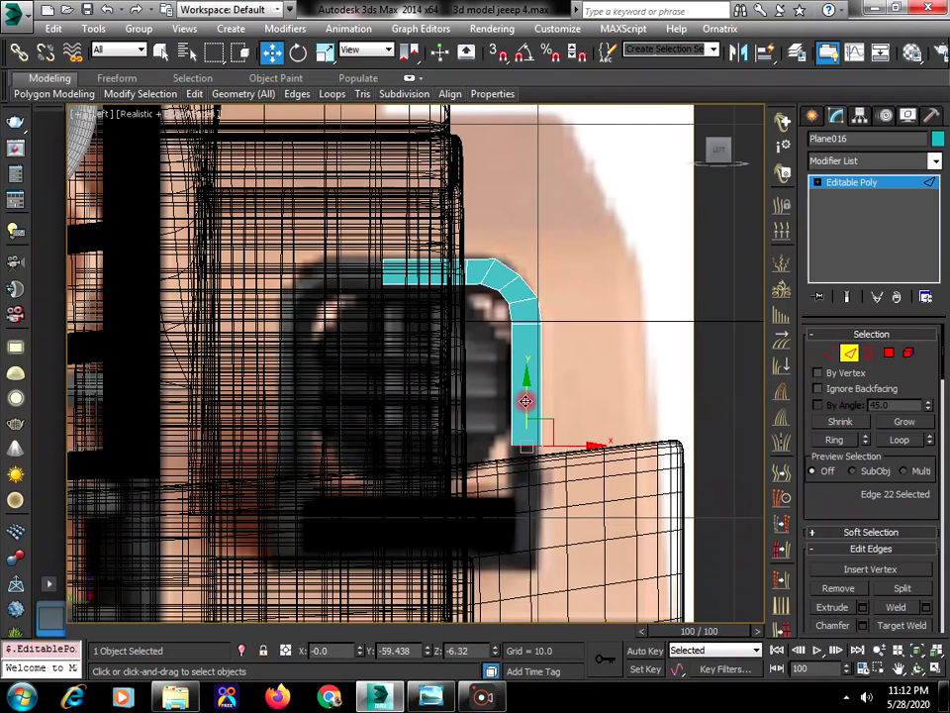
{"action": "left_click_drag", "start_coordinate": [526, 401], "coordinate": [528, 422]}
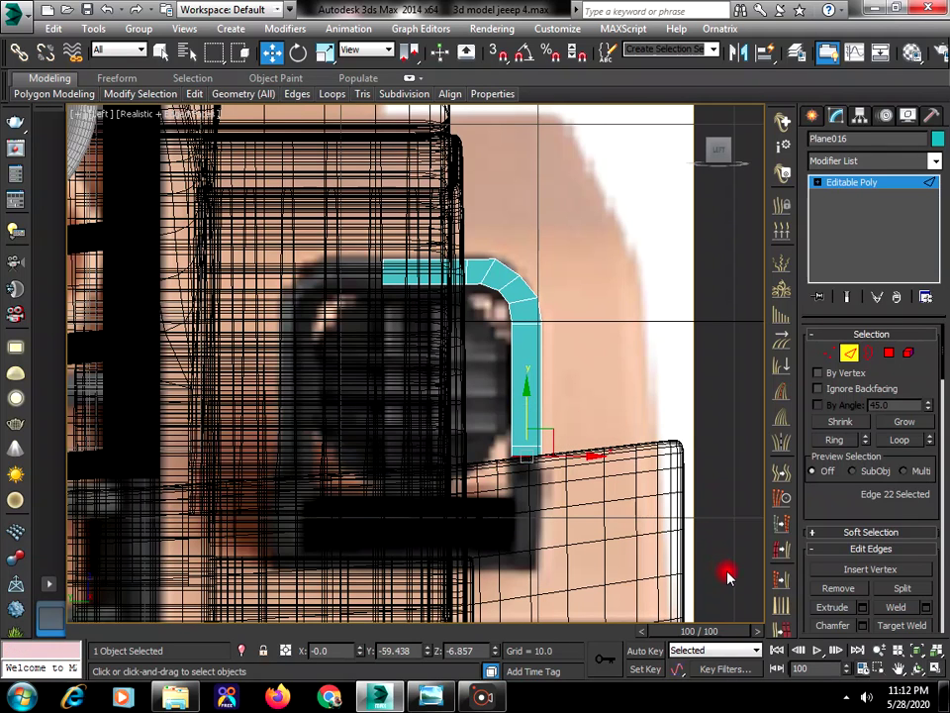
{"action": "key", "text": "alt+w"}
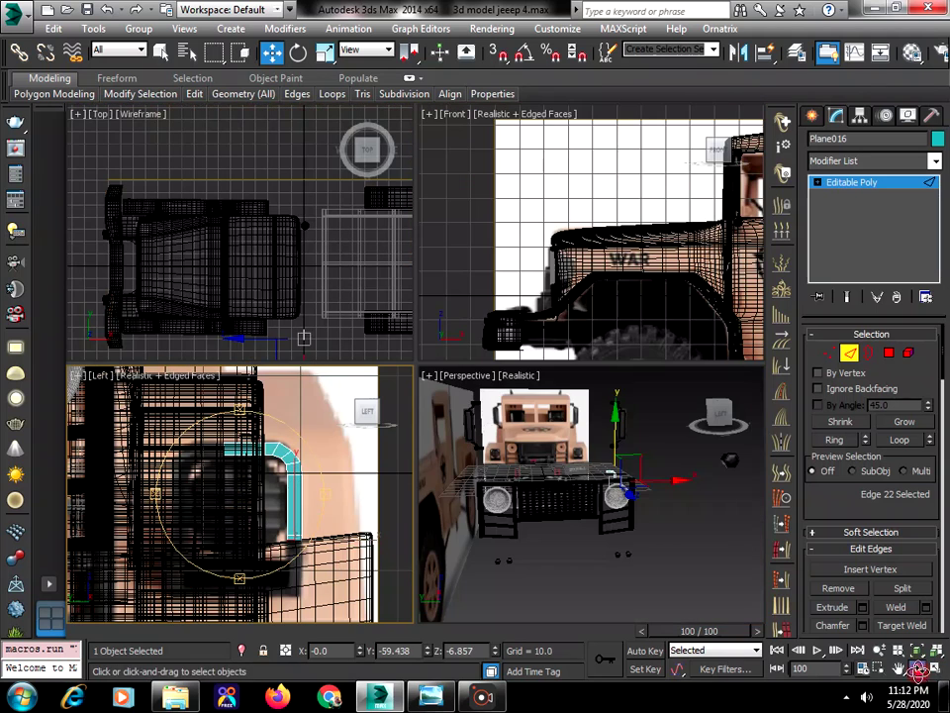
Extend the strip's bottom edge back about 1.7 units along X and down about 5.3 units past the bumper
{"action": "key", "text": "ctrl+r"}
{"action": "left_click", "coordinate": [517, 510]}
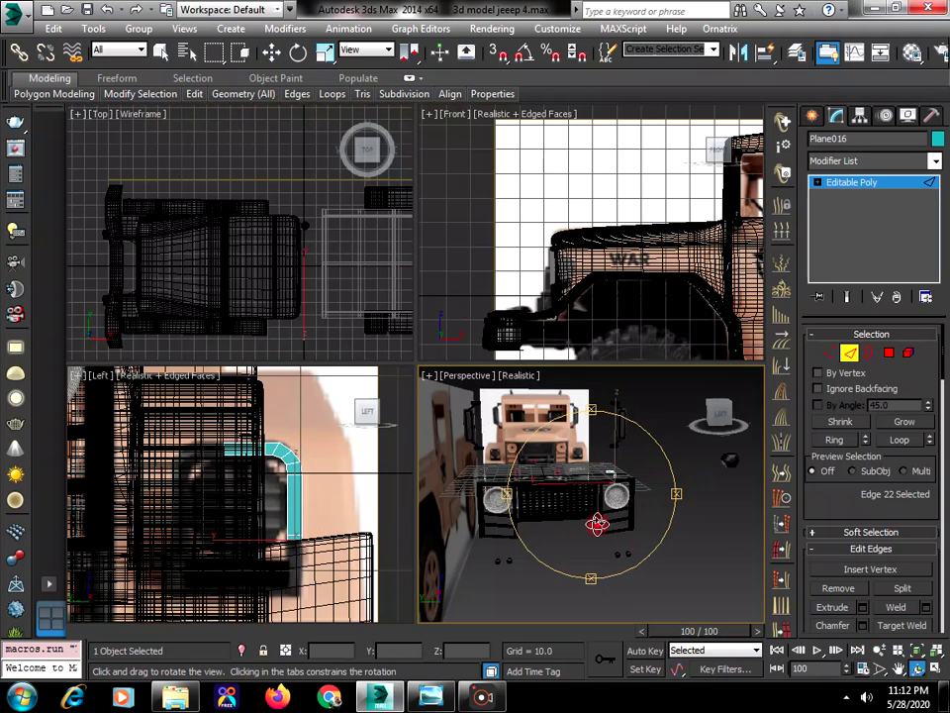
{"action": "left_click_drag", "start_coordinate": [597, 525], "coordinate": [455, 531]}
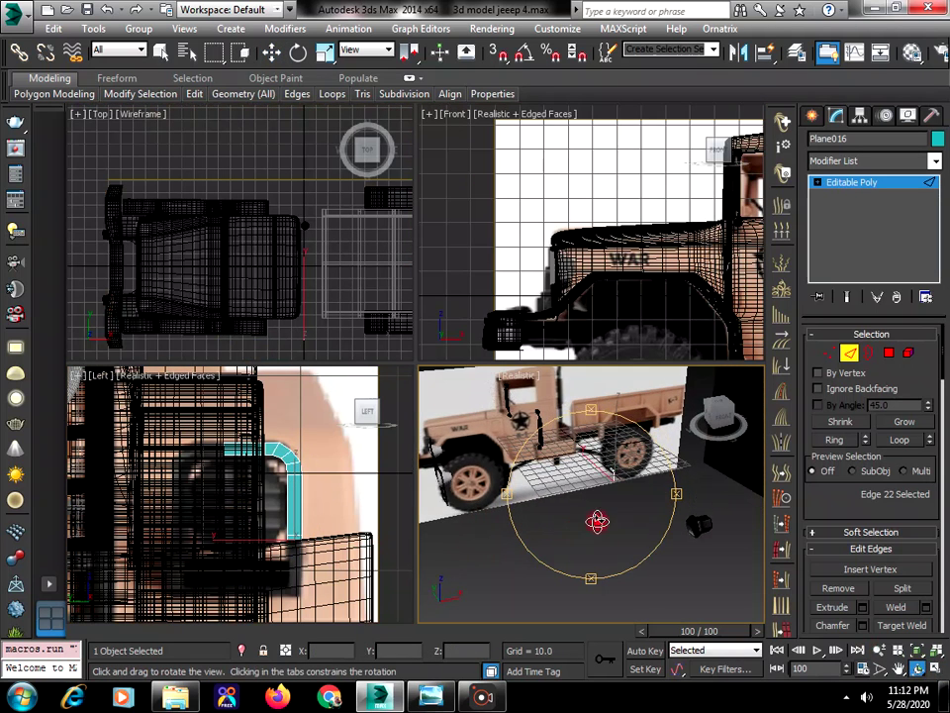
{"action": "key", "text": "w"}
{"action": "scroll", "coordinate": [624, 495], "scroll_direction": "up", "scroll_amount": 8}
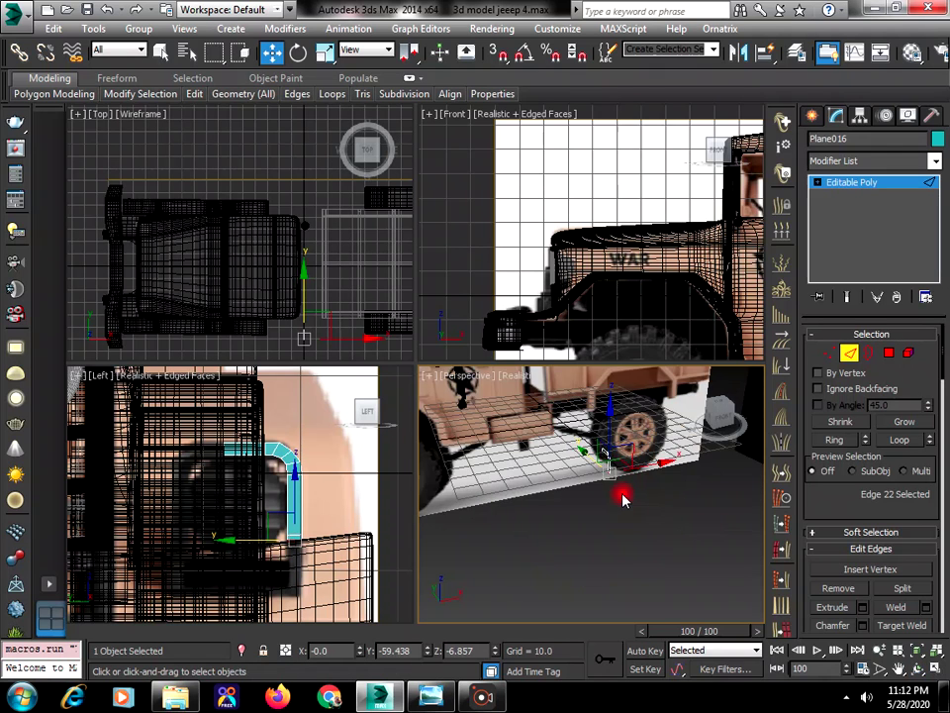
{"action": "scroll", "coordinate": [584, 413], "scroll_direction": "up", "scroll_amount": 2}
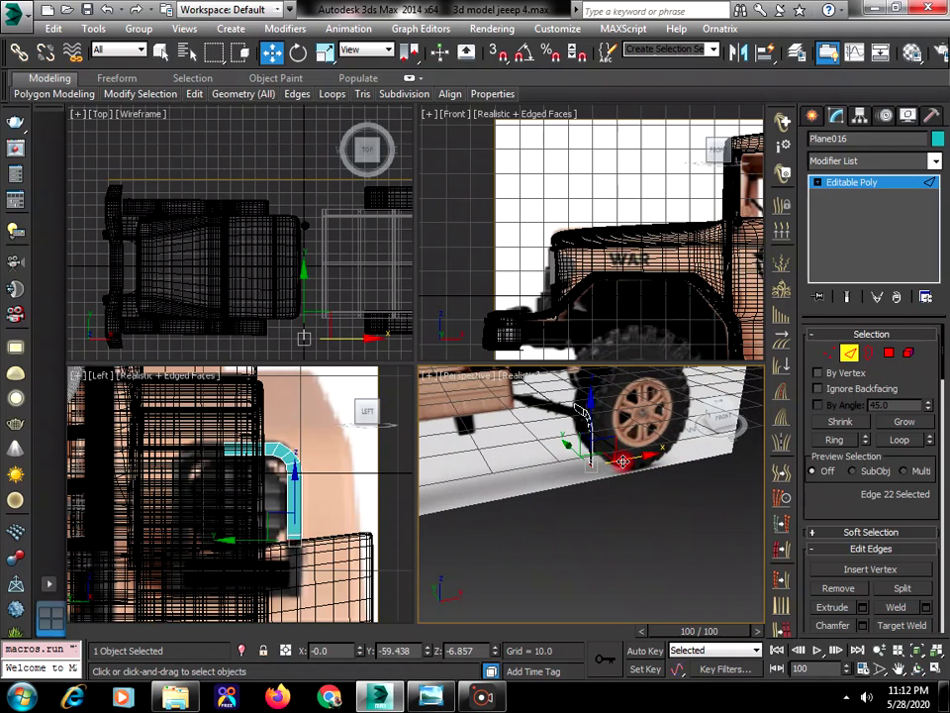
{"action": "left_click_drag", "start_coordinate": [622, 462], "coordinate": [582, 424]}
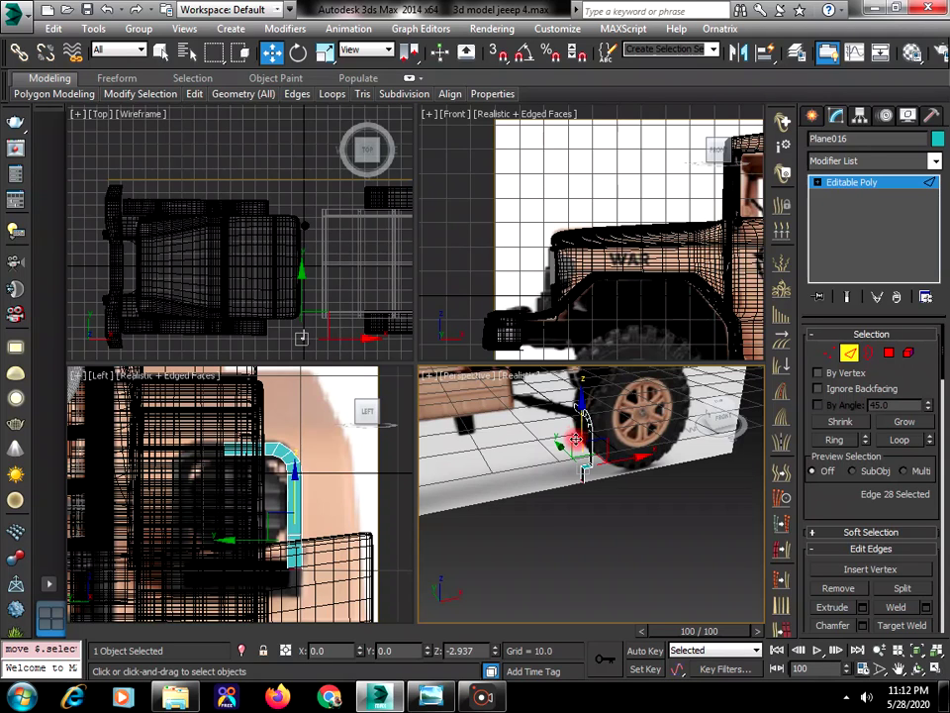
{"action": "left_click_drag", "start_coordinate": [576, 437], "coordinate": [573, 450]}
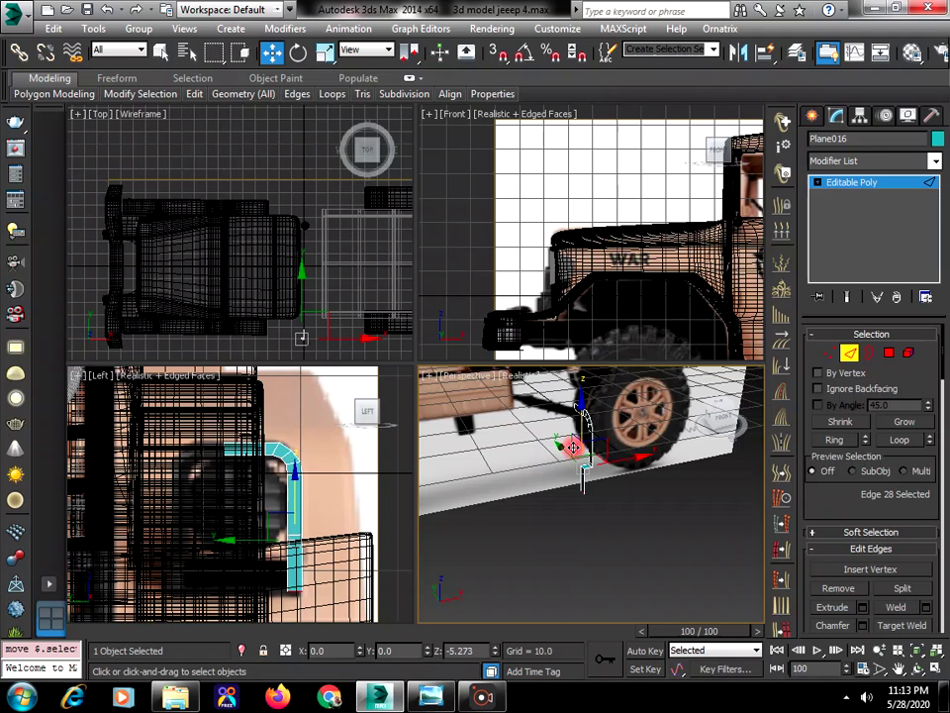
{"action": "left_click_drag", "start_coordinate": [573, 447], "coordinate": [573, 469]}
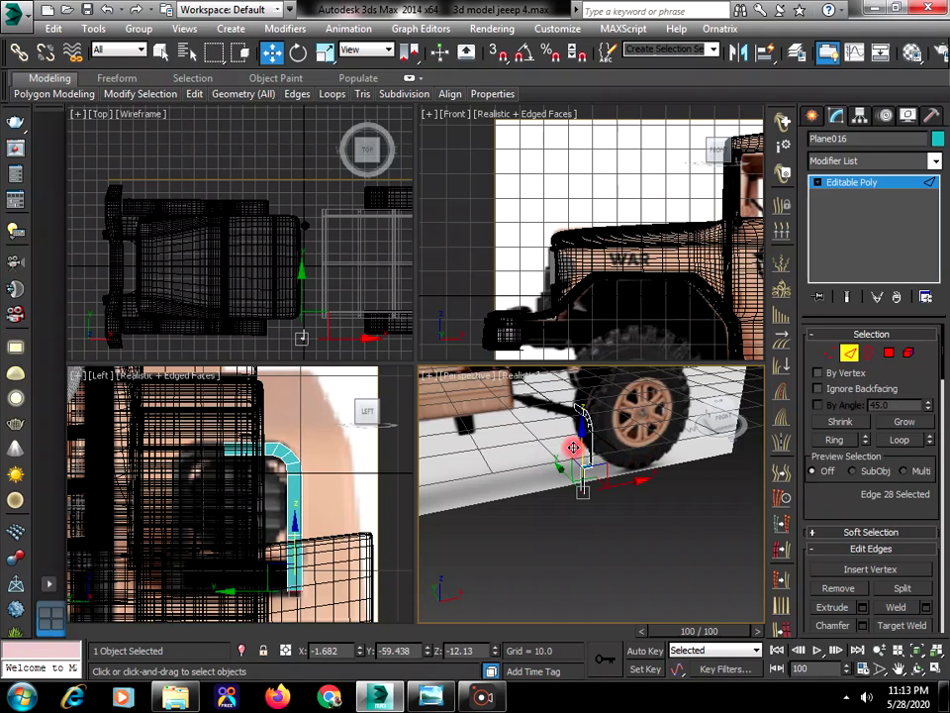
Select the strip's entire open border and extend it about 2.5 units along X to give the frame thickness
{"action": "left_click", "coordinate": [912, 671]}
{"action": "left_click_drag", "start_coordinate": [547, 488], "coordinate": [813, 380]}
{"action": "left_click", "coordinate": [867, 353]}
{"action": "key", "text": "w"}
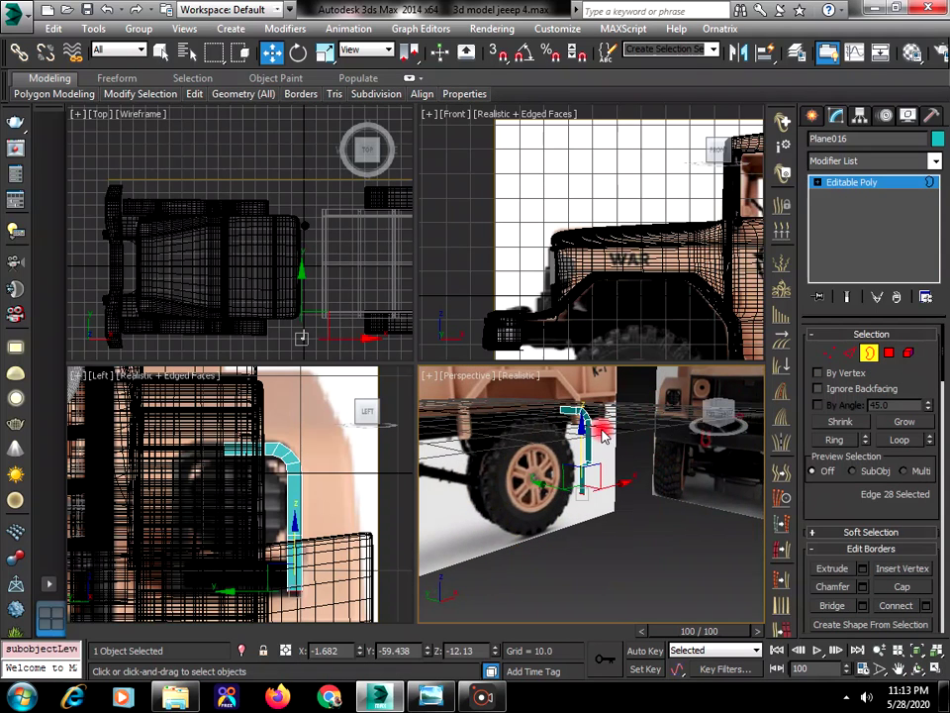
{"action": "left_click", "coordinate": [591, 433]}
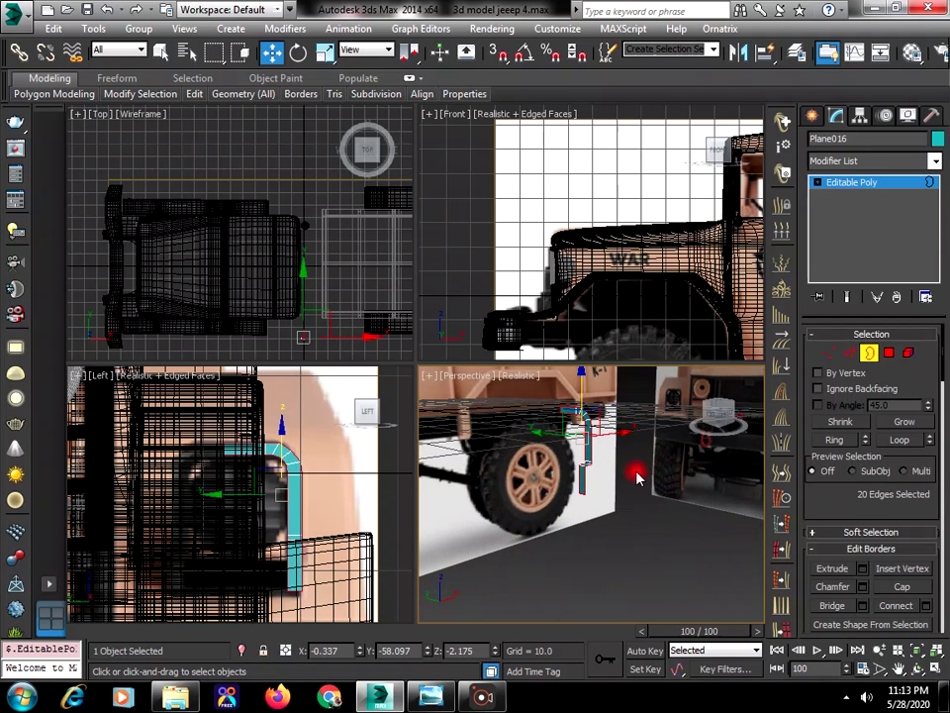
{"action": "left_click", "coordinate": [918, 669]}
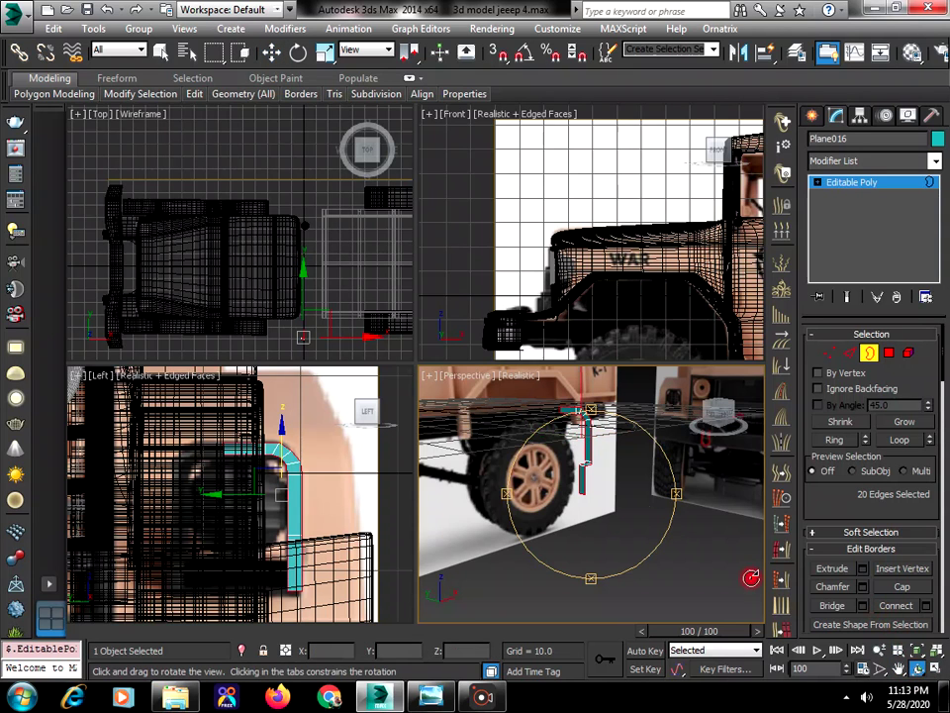
{"action": "left_click_drag", "start_coordinate": [626, 501], "coordinate": [603, 513]}
{"action": "right_click", "coordinate": [621, 522]}
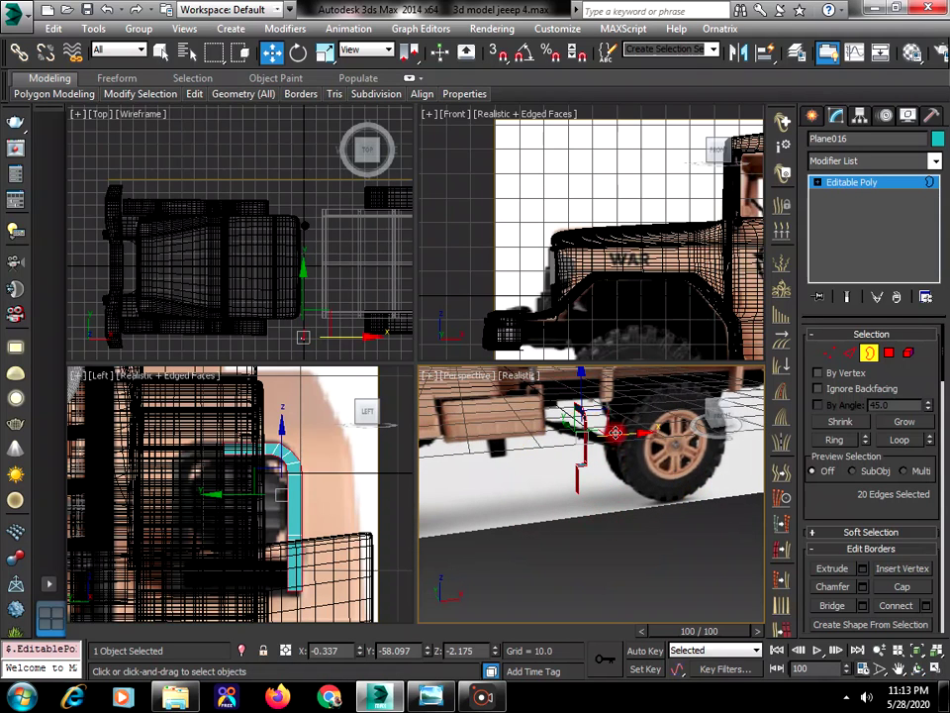
{"action": "left_click_drag", "start_coordinate": [614, 433], "coordinate": [627, 427]}
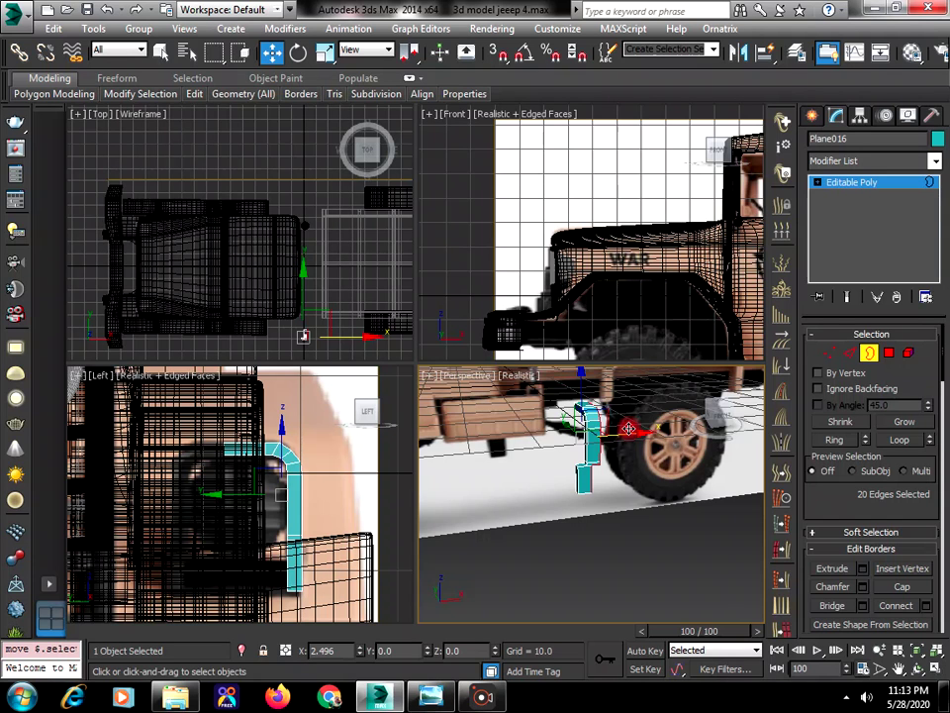
{"action": "left_click_drag", "start_coordinate": [628, 427], "coordinate": [629, 456]}
Cap the open border of the thickened strip
{"action": "left_click", "coordinate": [917, 669]}
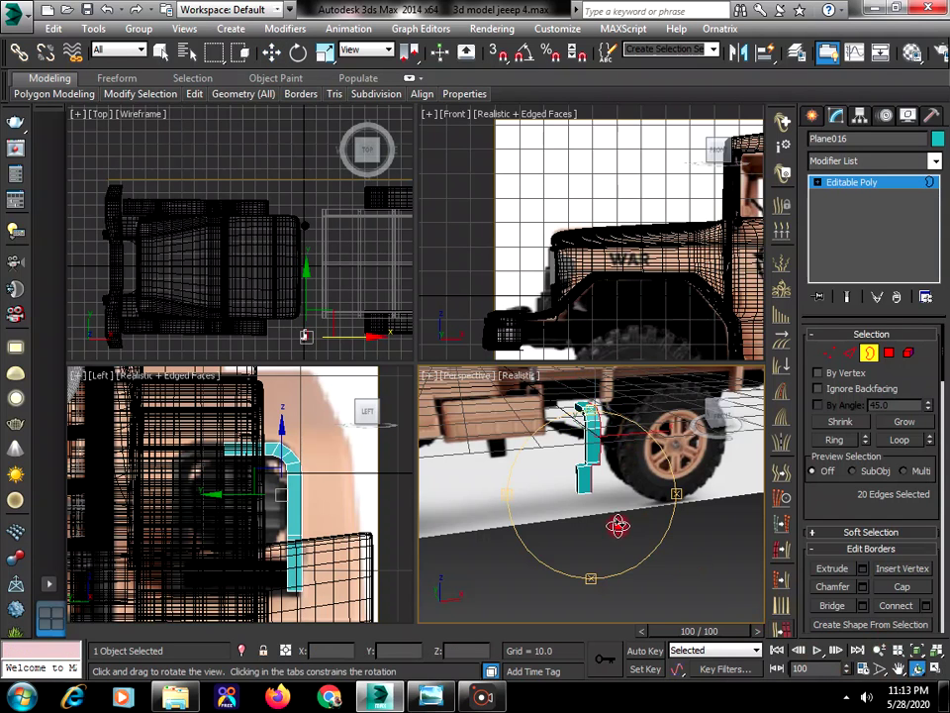
{"action": "left_click_drag", "start_coordinate": [614, 524], "coordinate": [550, 533]}
{"action": "left_click_drag", "start_coordinate": [603, 479], "coordinate": [945, 450]}
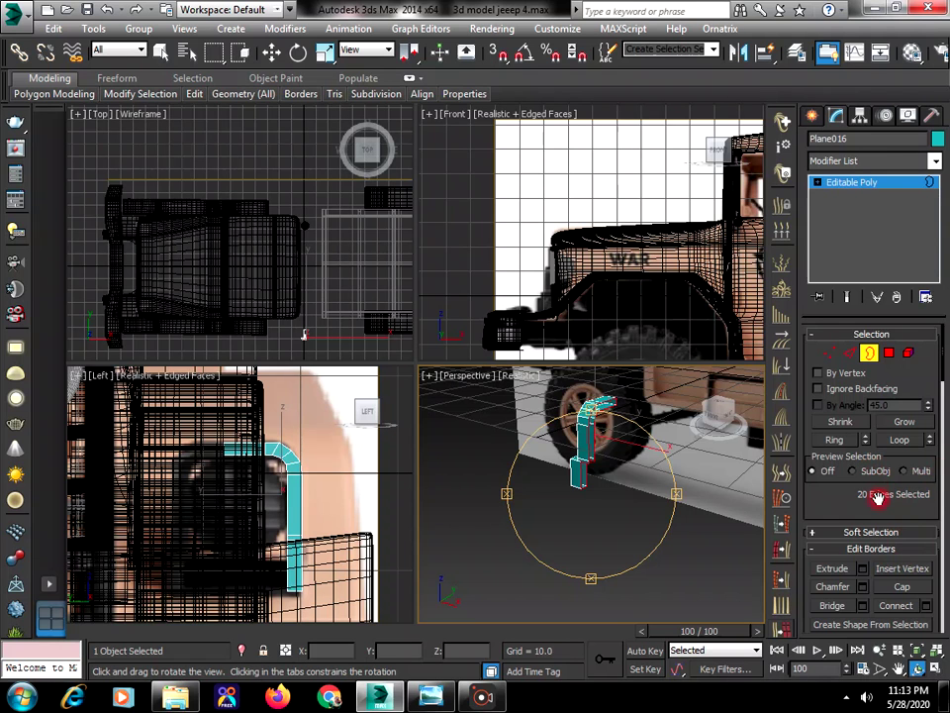
{"action": "left_click_drag", "start_coordinate": [877, 497], "coordinate": [872, 466]}
{"action": "left_click", "coordinate": [904, 557]}
{"action": "left_click_drag", "start_coordinate": [655, 515], "coordinate": [605, 509]}
{"action": "right_click", "coordinate": [604, 509]}
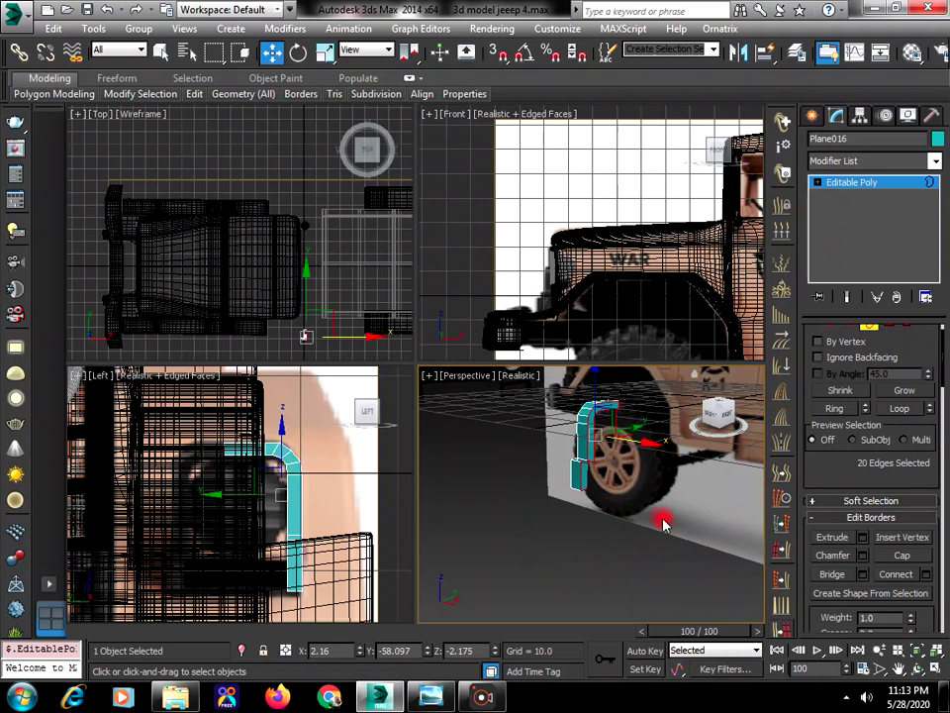
Try to add a lengthwise edge loop to the capped strip with SwiftLoop, and undo it
{"action": "key", "text": "ctrl+r"}
{"action": "left_click_drag", "start_coordinate": [663, 525], "coordinate": [767, 472]}
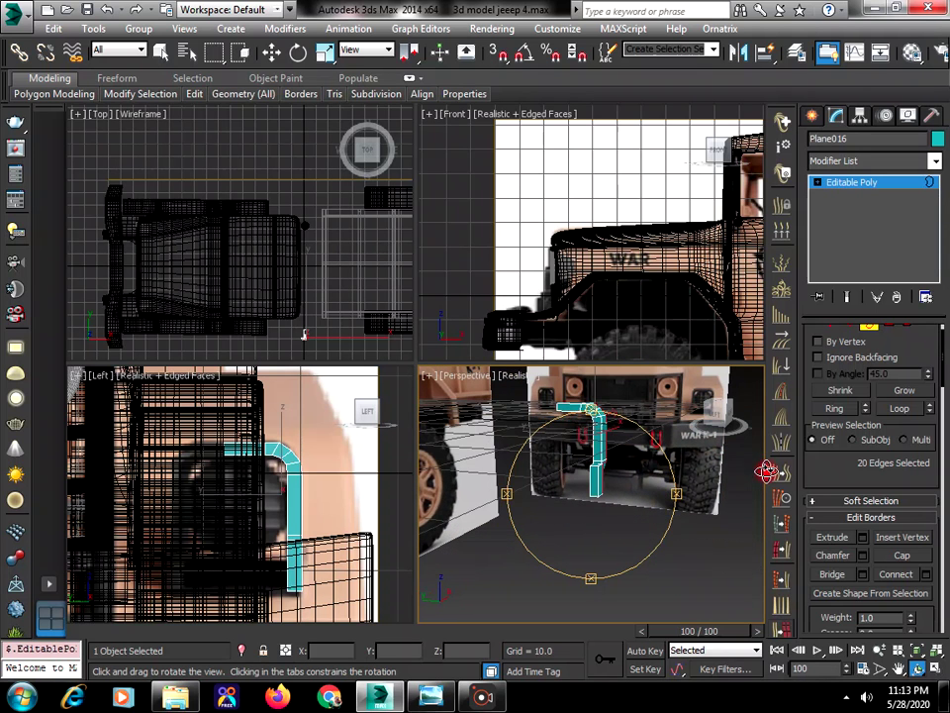
{"action": "mouse_move", "coordinate": [194, 94]}
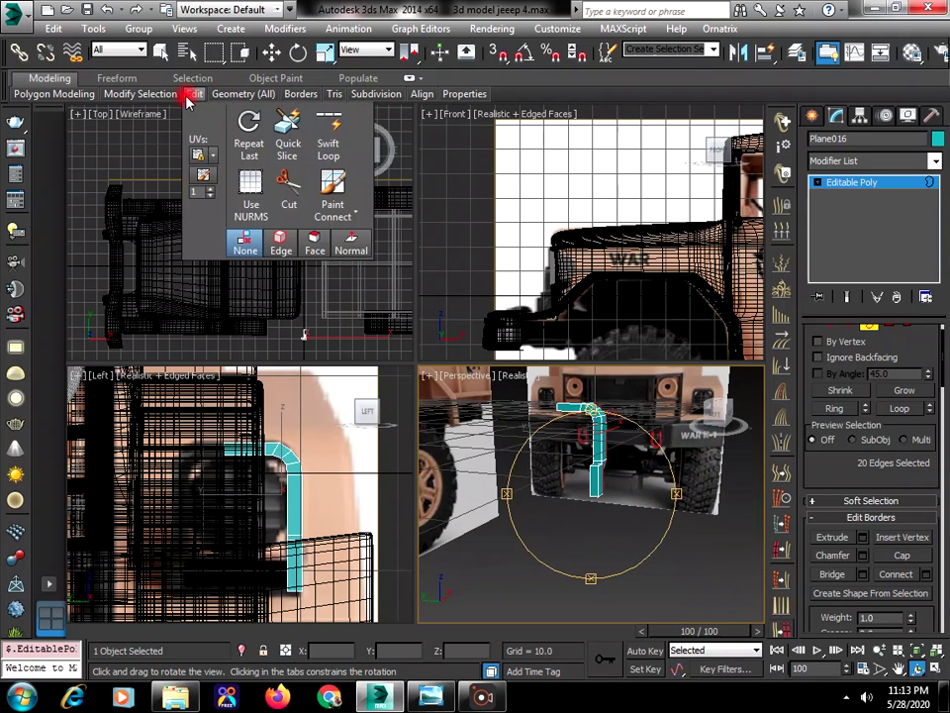
{"action": "left_click", "coordinate": [330, 147]}
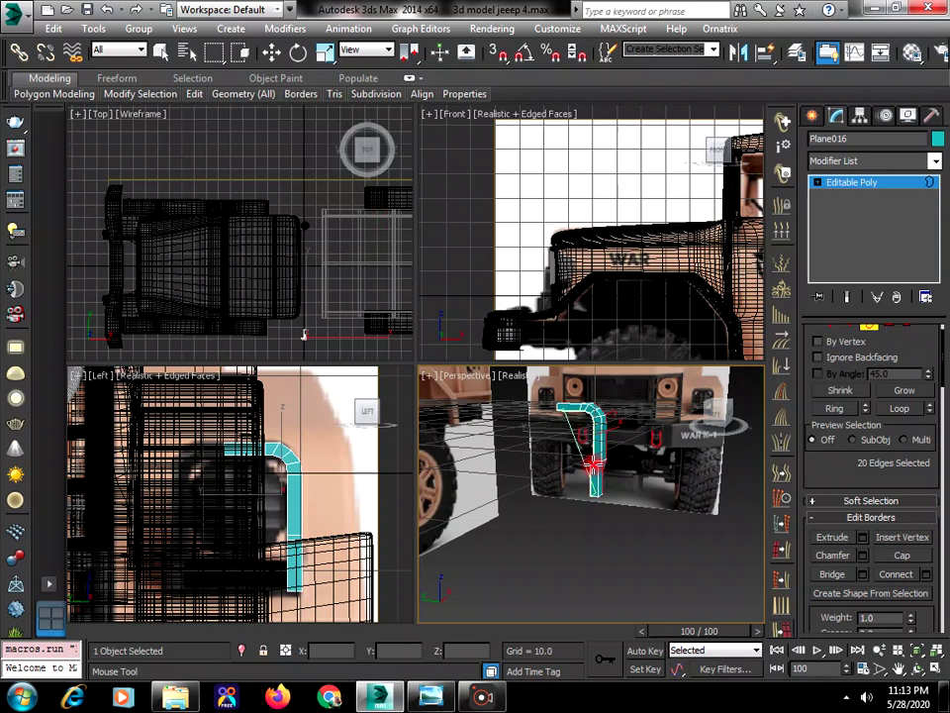
{"action": "left_click", "coordinate": [592, 463]}
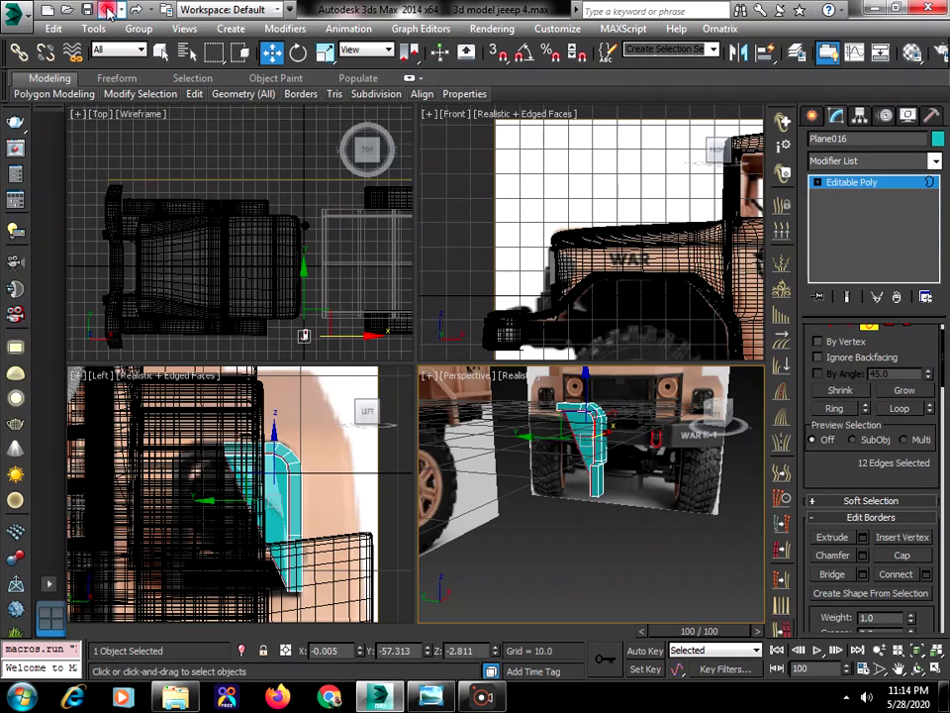
{"action": "key", "text": "w"}
{"action": "left_click_drag", "start_coordinate": [856, 478], "coordinate": [855, 509]}
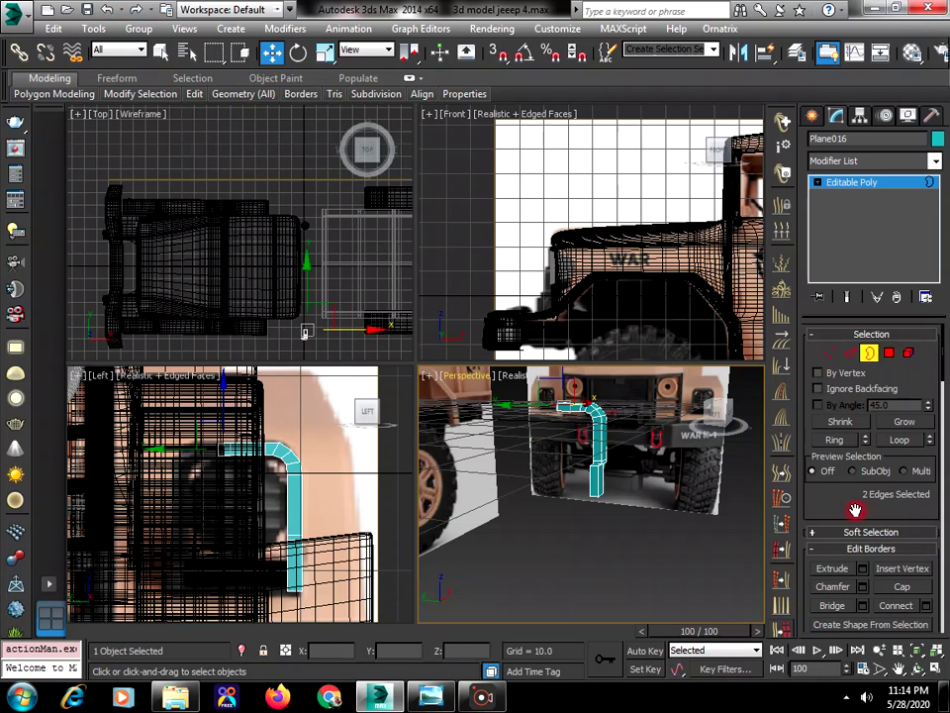
{"action": "left_click", "coordinate": [849, 353]}
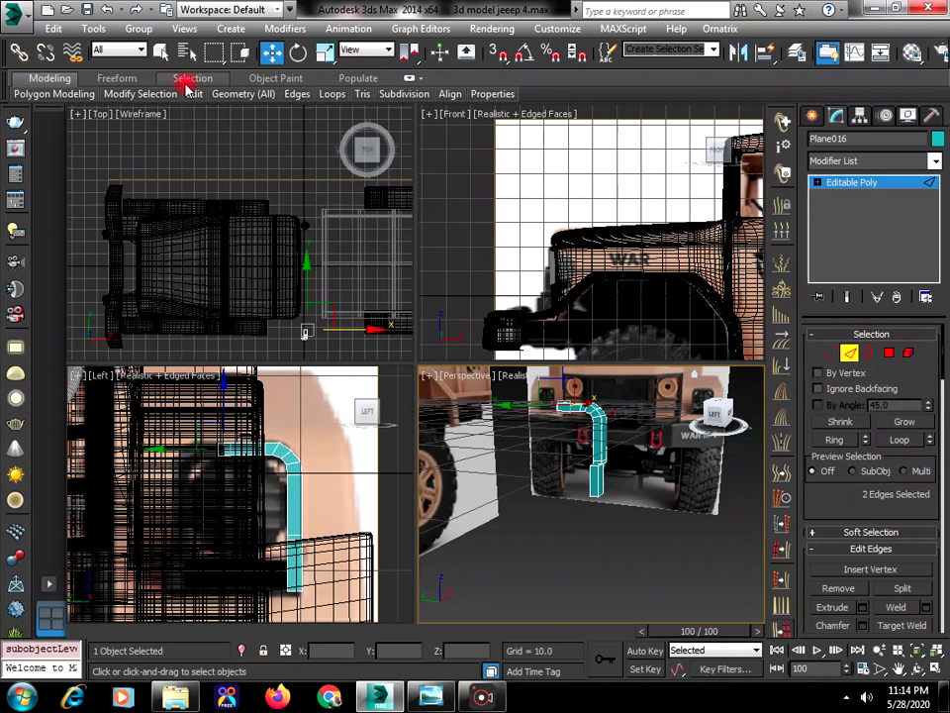
{"action": "mouse_move", "coordinate": [194, 100]}
{"action": "left_click", "coordinate": [328, 147]}
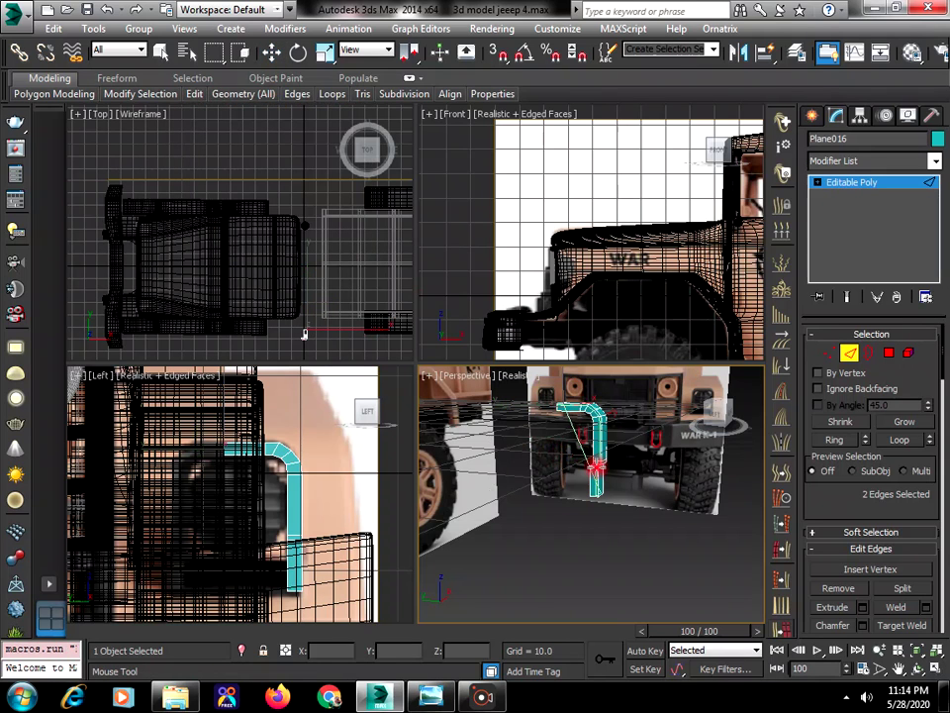
{"action": "right_click", "coordinate": [692, 542]}
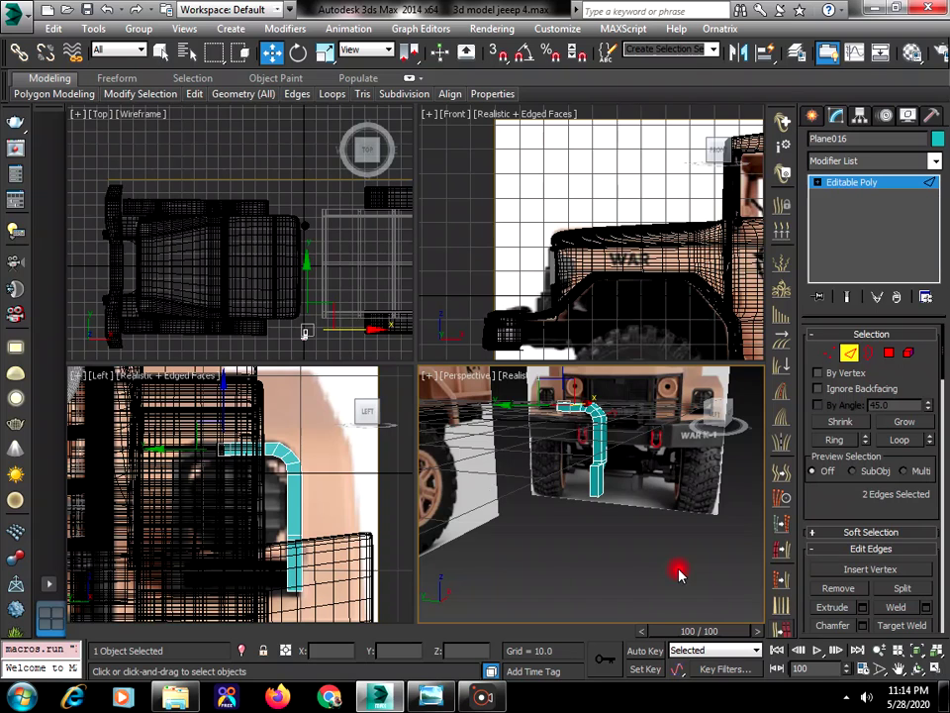
{"action": "left_click", "coordinate": [679, 568]}
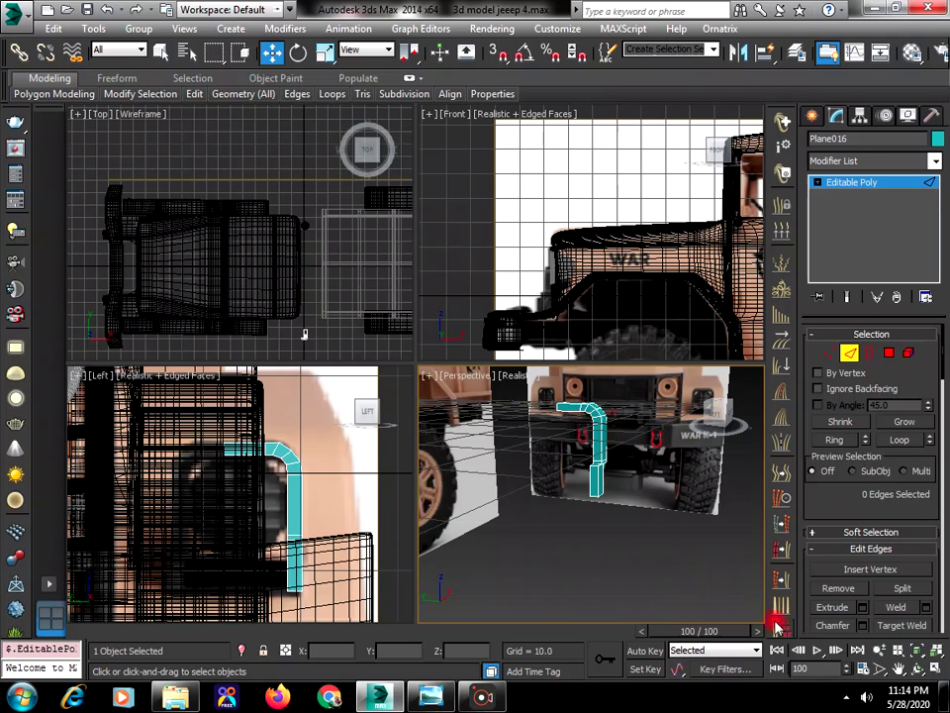
Maximize the Perspective view and examine the capped strip and its stepped lower part from several angles
{"action": "left_click", "coordinate": [937, 668]}
{"action": "left_click", "coordinate": [899, 669]}
{"action": "left_click_drag", "start_coordinate": [601, 414], "coordinate": [670, 162]}
{"action": "right_click", "coordinate": [670, 140]}
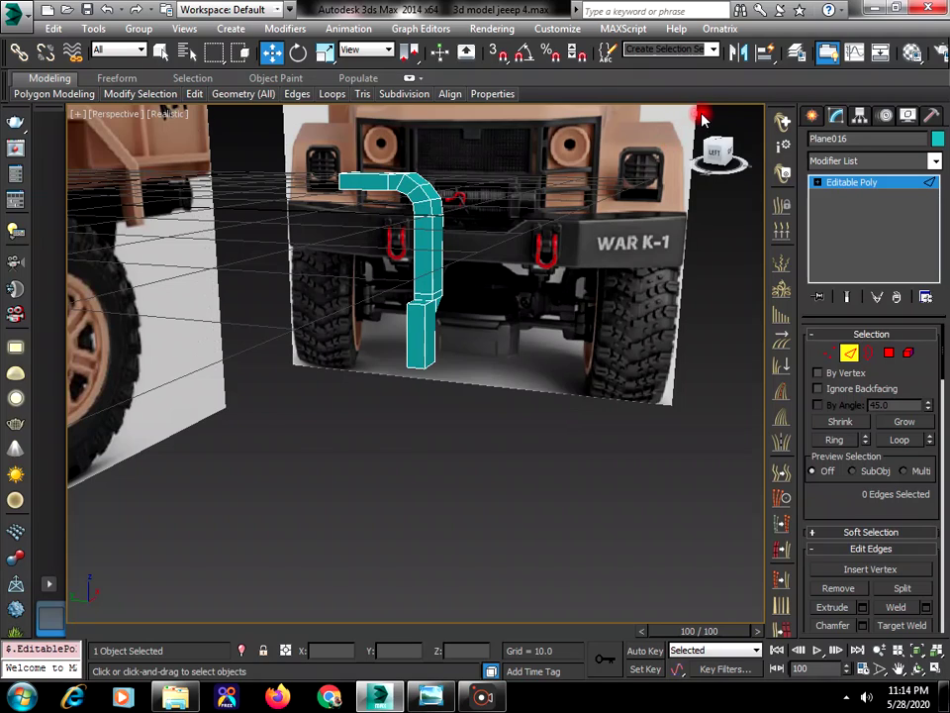
{"action": "left_click_drag", "start_coordinate": [696, 121], "coordinate": [639, 536]}
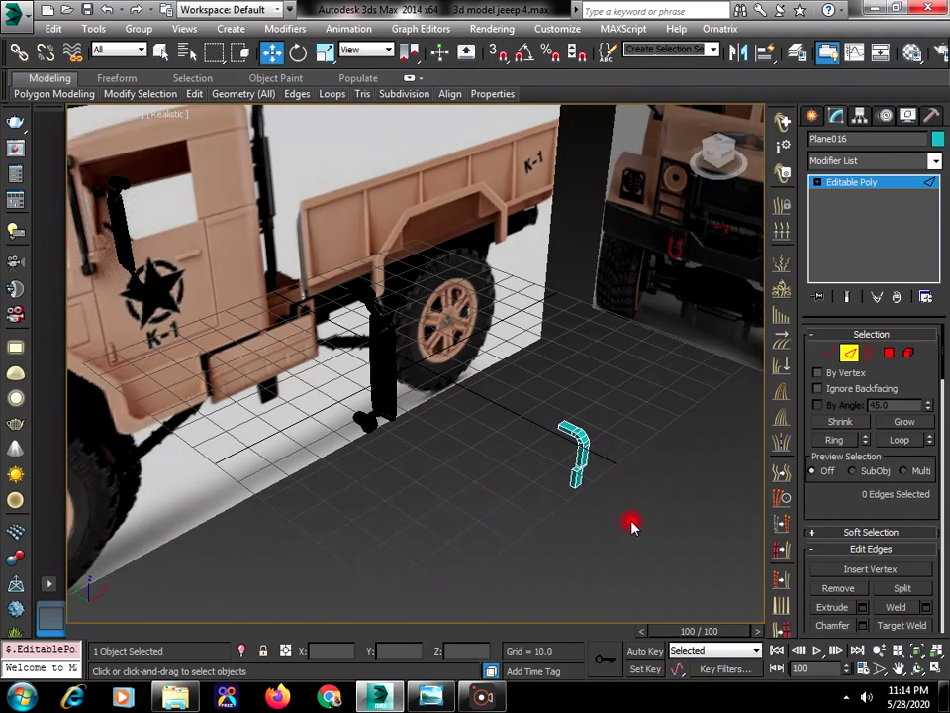
{"action": "scroll", "coordinate": [632, 525], "scroll_direction": "up", "scroll_amount": 8}
{"action": "scroll", "coordinate": [632, 491], "scroll_direction": "down", "scroll_amount": 3}
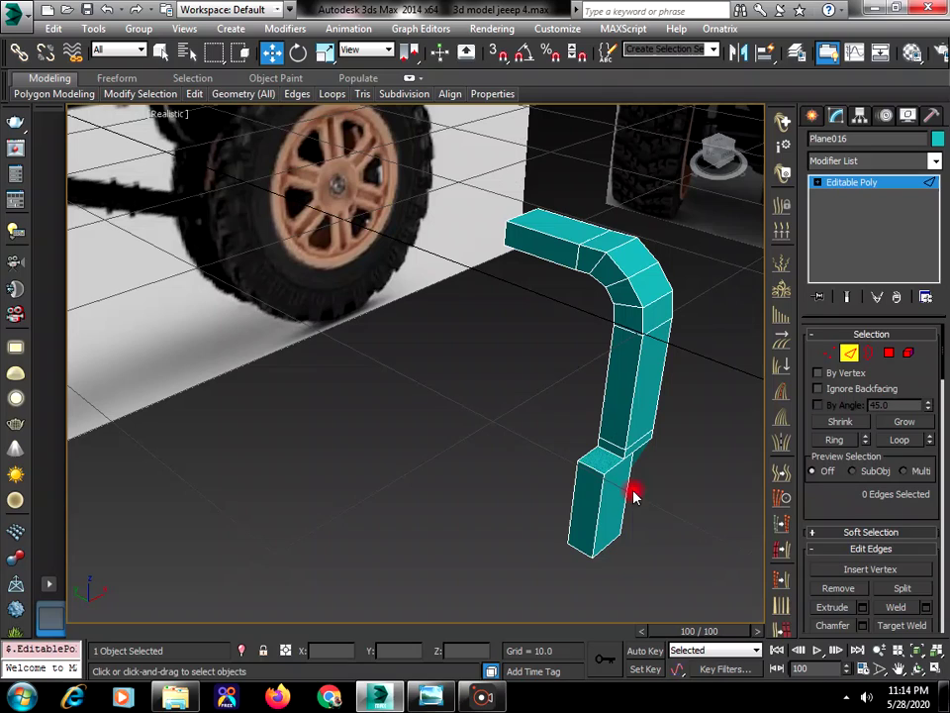
{"action": "left_click", "coordinate": [918, 669]}
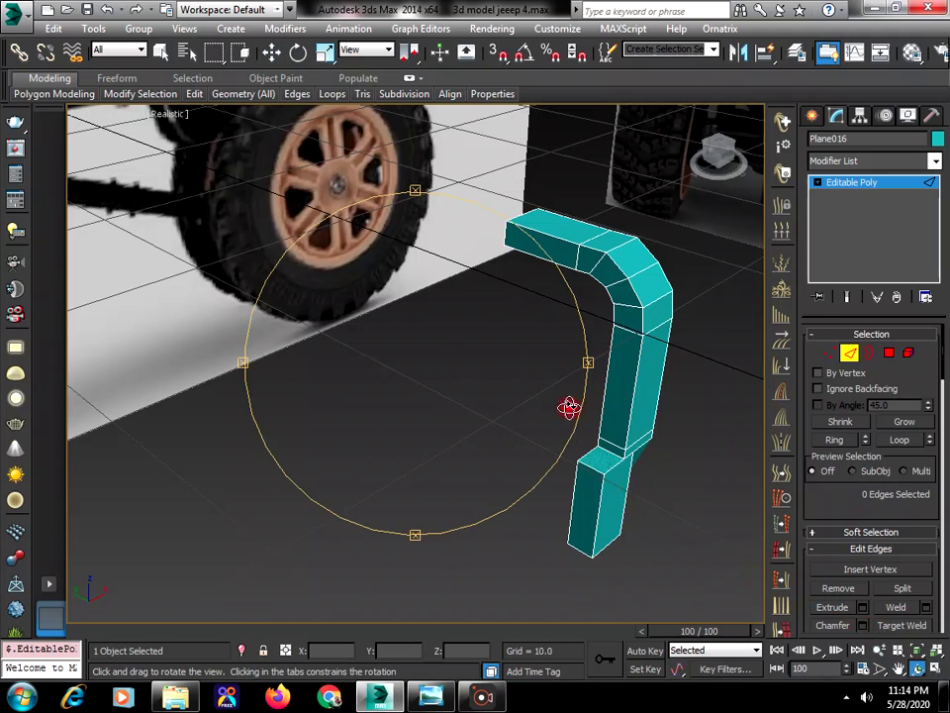
{"action": "left_click_drag", "start_coordinate": [568, 407], "coordinate": [510, 379]}
{"action": "left_click_drag", "start_coordinate": [436, 348], "coordinate": [649, 363]}
{"action": "right_click", "coordinate": [503, 365]}
Add SwiftLoop edge loops along both long sides of the strip, near its two ends, and at the top of the lower block
{"action": "mouse_move", "coordinate": [195, 93]}
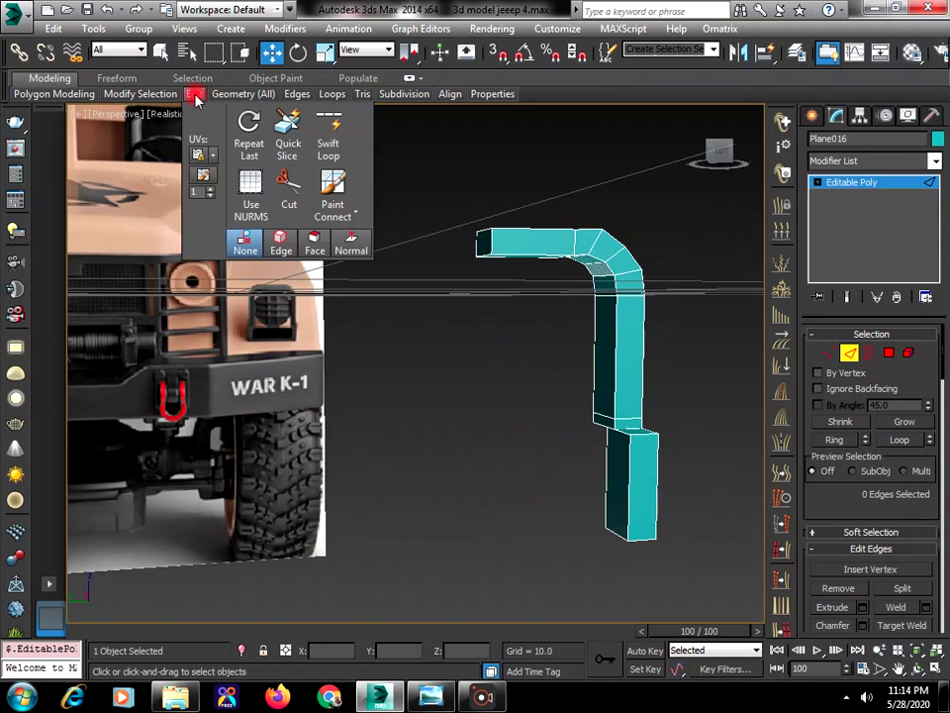
{"action": "left_click", "coordinate": [329, 129]}
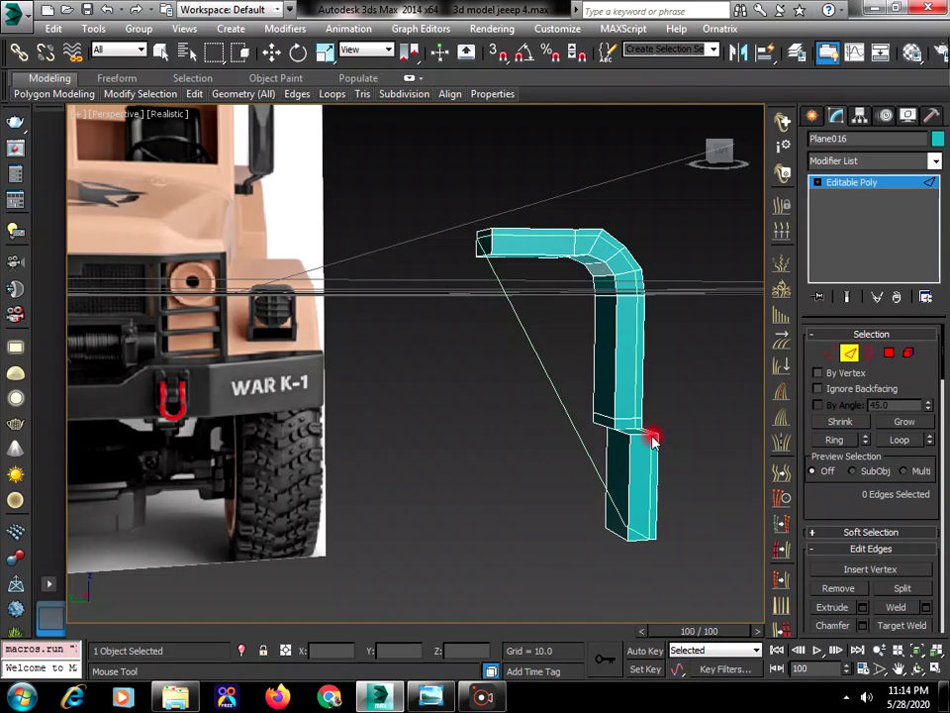
{"action": "left_click", "coordinate": [653, 441]}
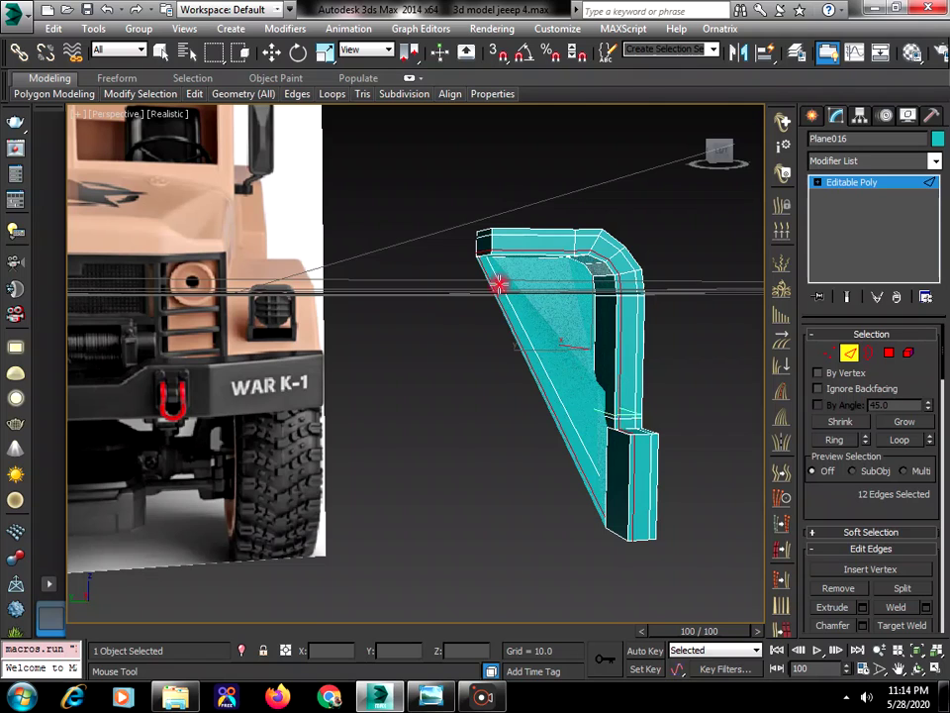
{"action": "double_click", "coordinate": [497, 230]}
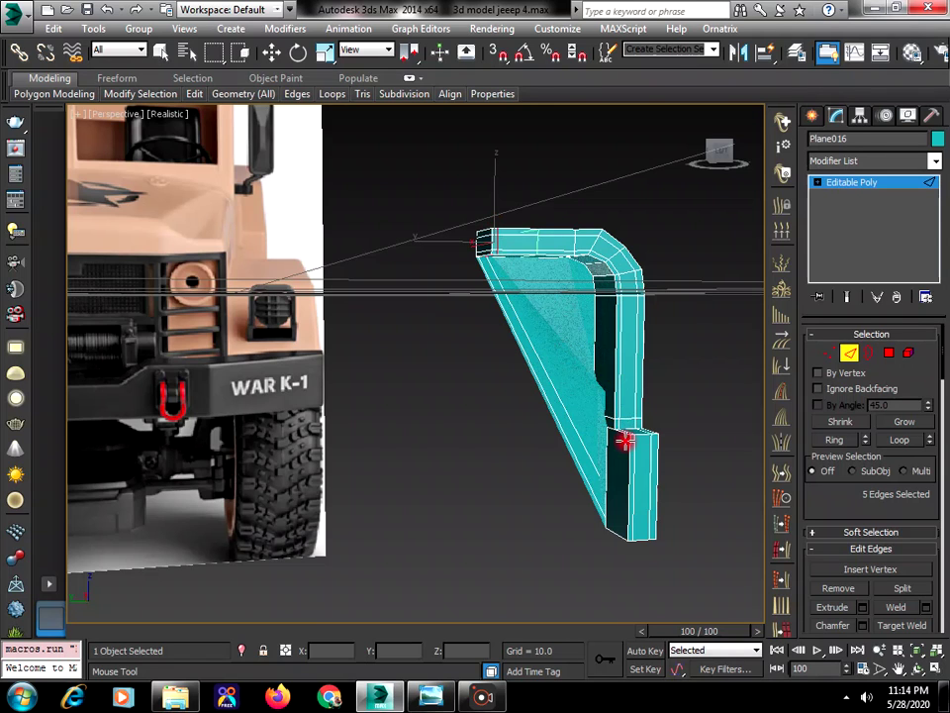
{"action": "double_click", "coordinate": [645, 532]}
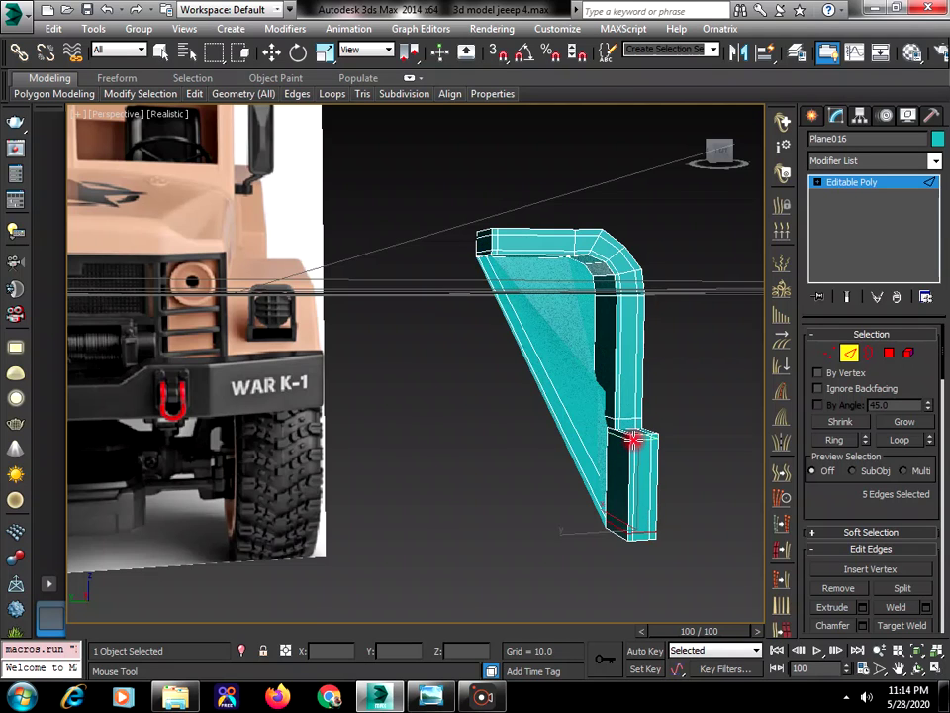
{"action": "double_click", "coordinate": [634, 440]}
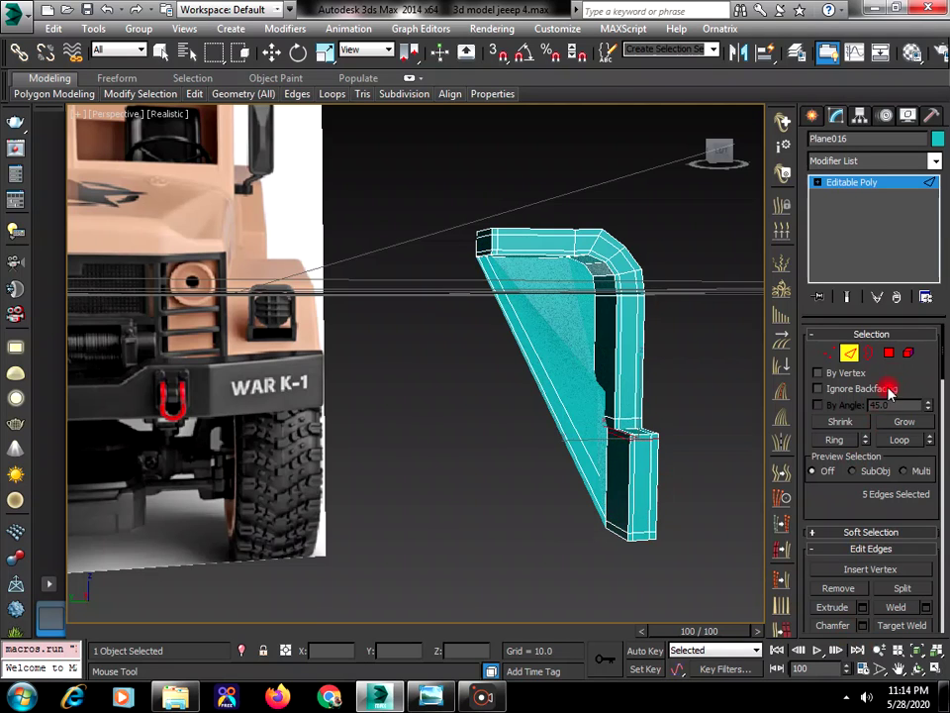
Delete the two stray triangular polygons that span the inner side of the lamp frame strip
{"action": "left_click", "coordinate": [897, 357]}
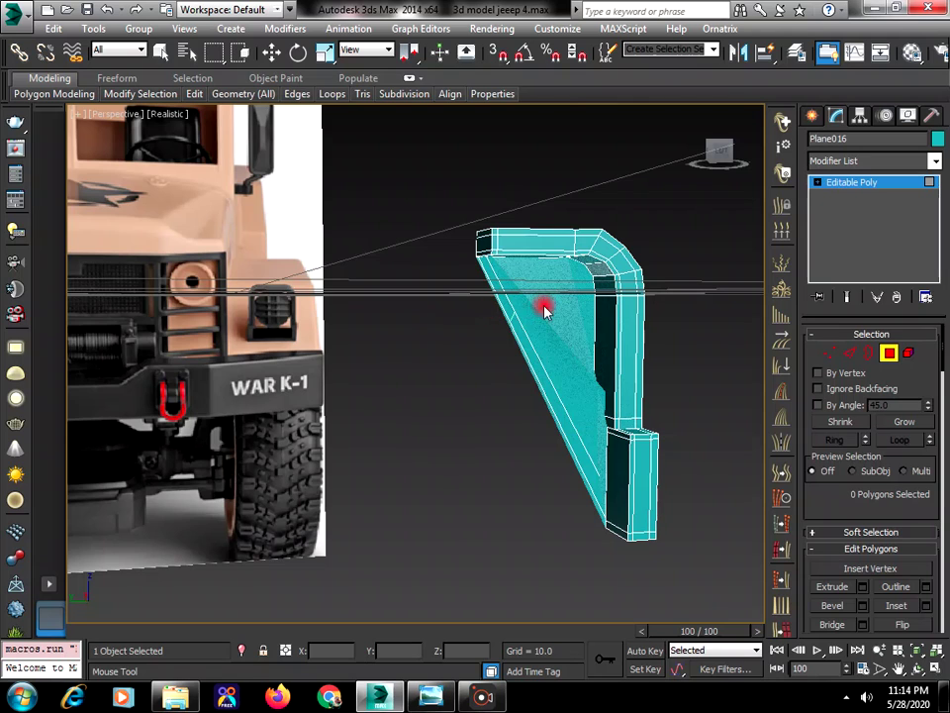
{"action": "left_click", "coordinate": [574, 307]}
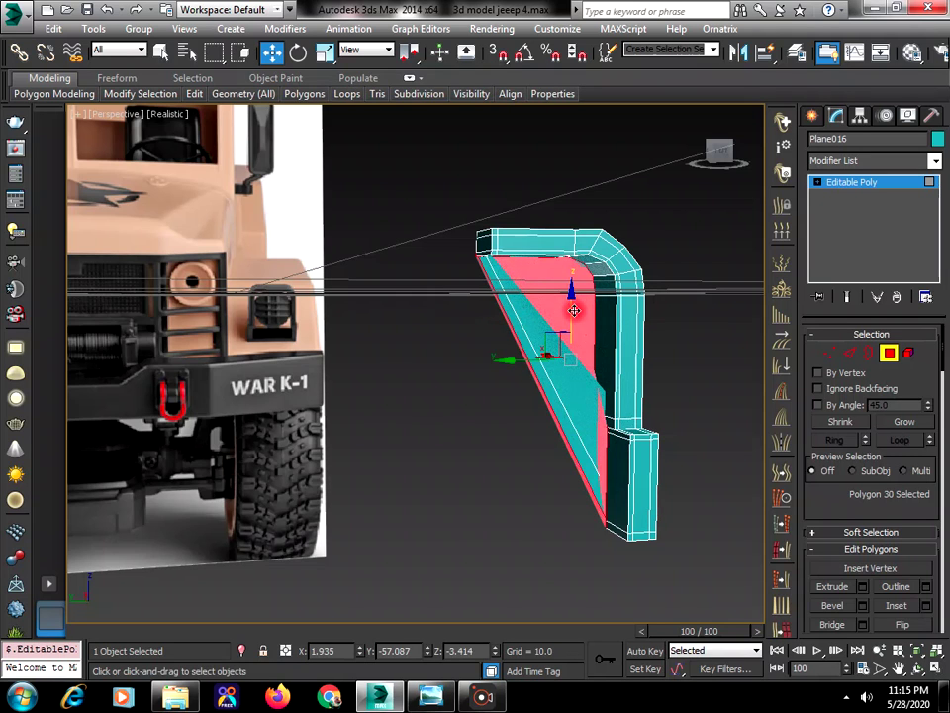
{"action": "key", "text": "Delete"}
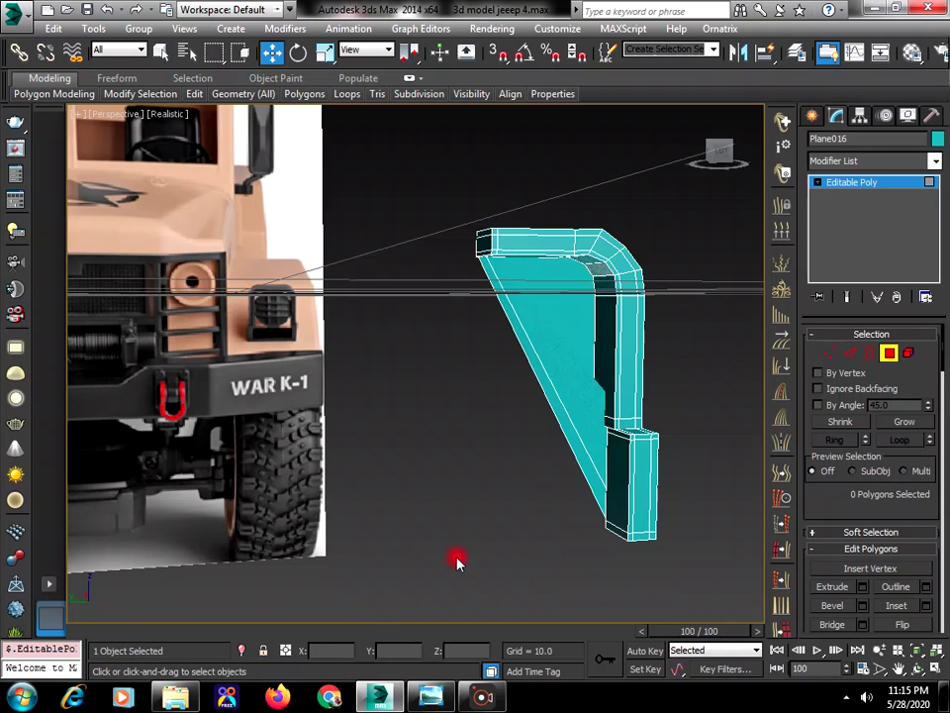
{"action": "left_click", "coordinate": [551, 388]}
{"action": "key", "text": "Delete"}
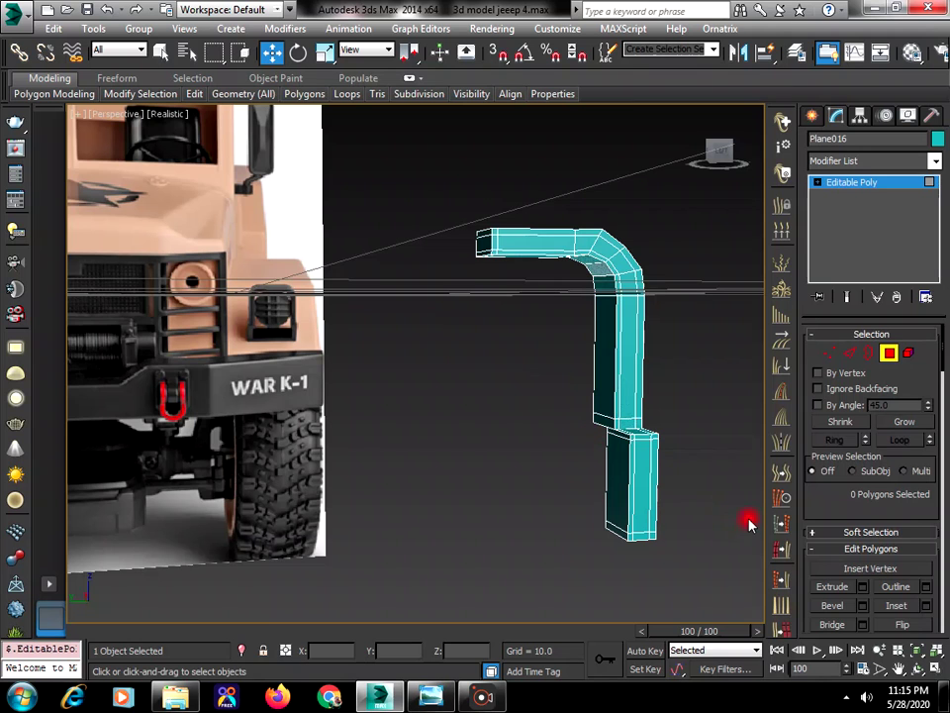
Apply a TurboSmooth modifier to the strip and set its iterations to 2
{"action": "left_click", "coordinate": [921, 670]}
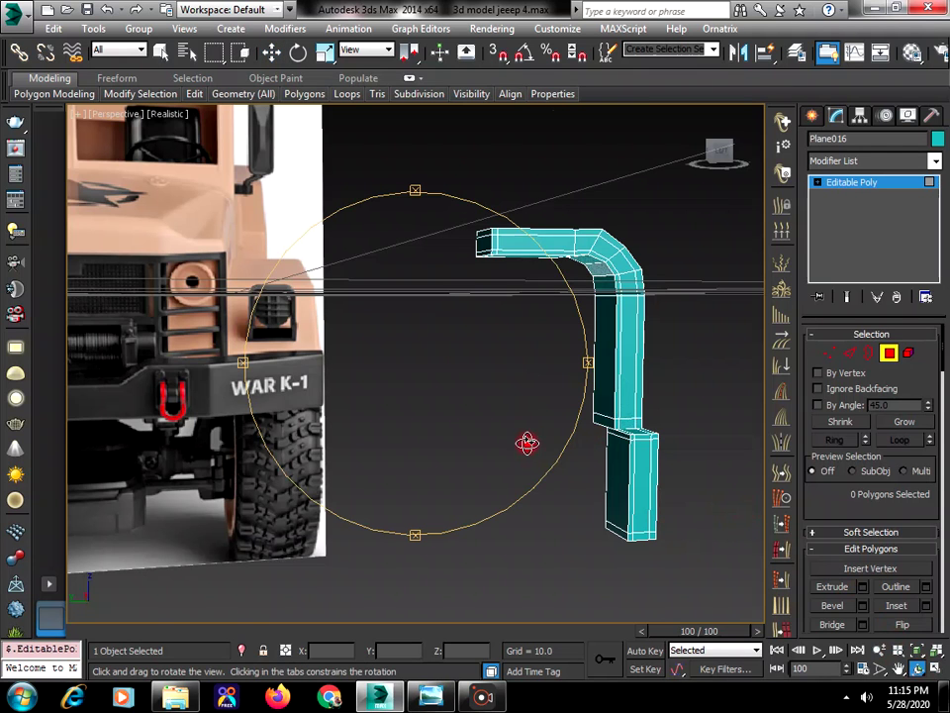
{"action": "left_click_drag", "start_coordinate": [528, 443], "coordinate": [646, 408]}
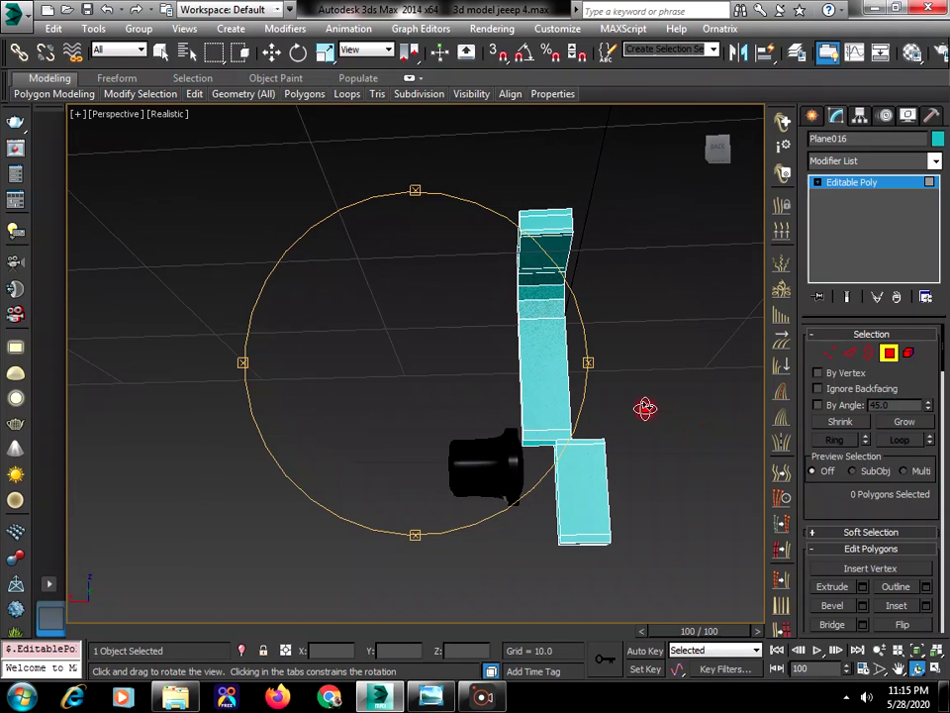
{"action": "left_click_drag", "start_coordinate": [610, 346], "coordinate": [486, 348]}
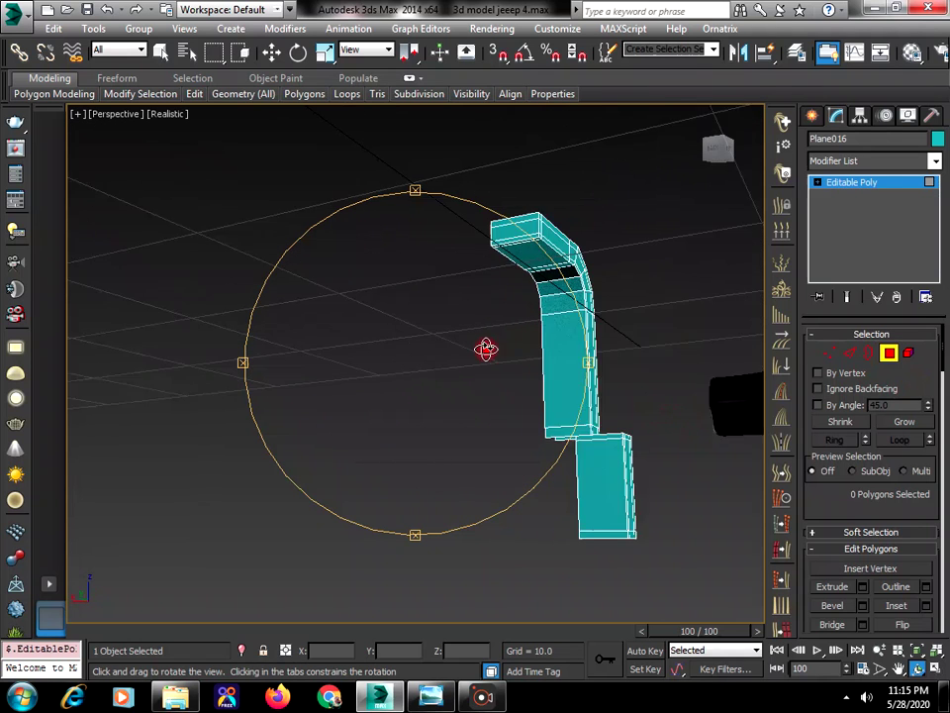
{"action": "left_click", "coordinate": [875, 161]}
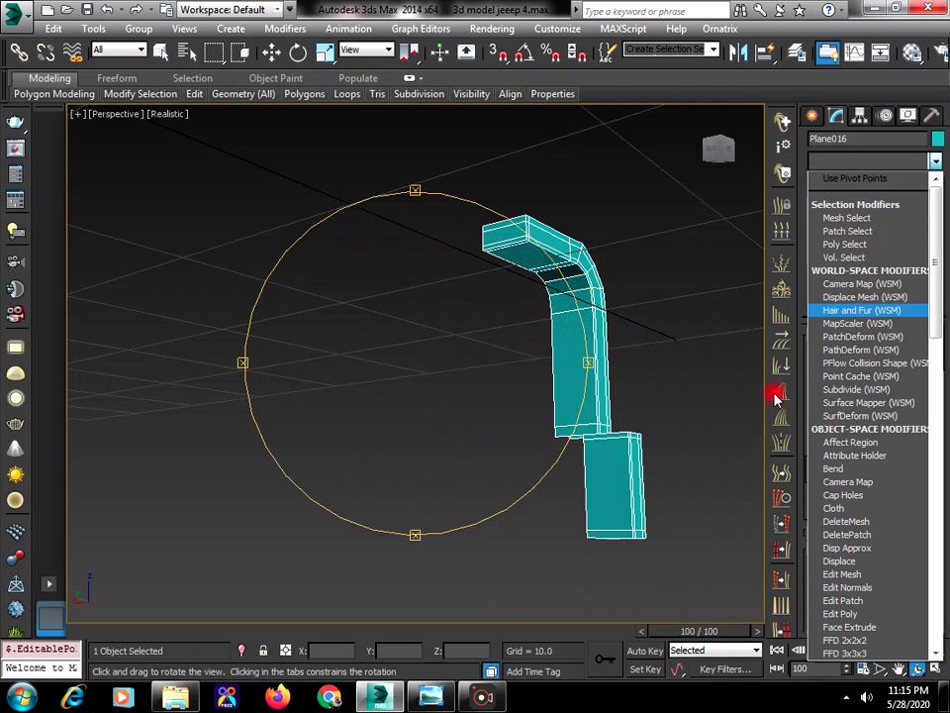
{"action": "key", "text": "t"}
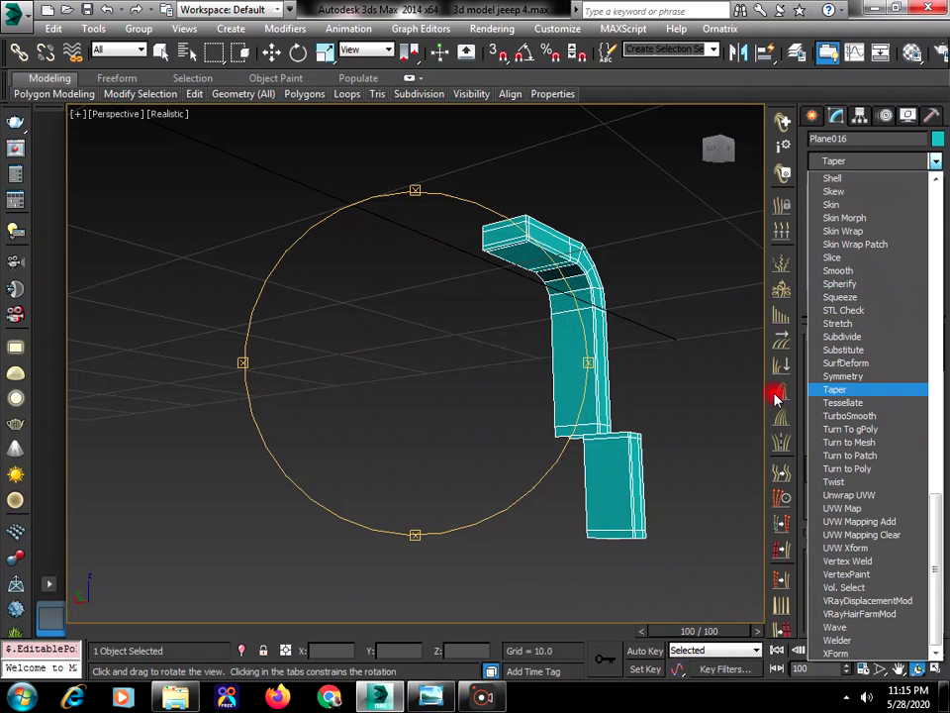
{"action": "left_click", "coordinate": [823, 420]}
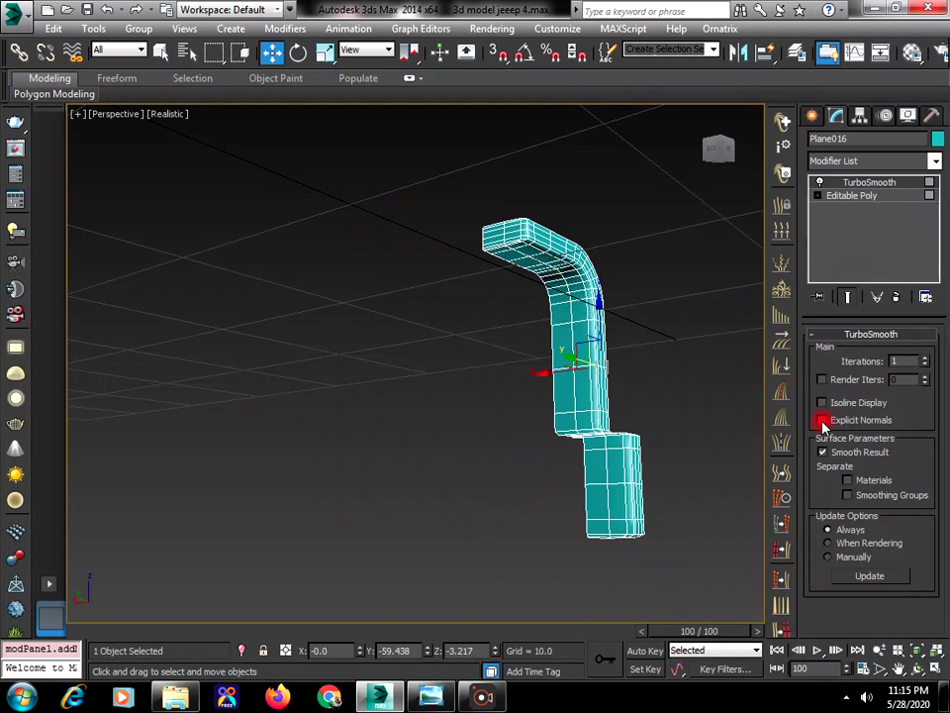
{"action": "left_click", "coordinate": [926, 358]}
{"action": "left_click", "coordinate": [627, 381]}
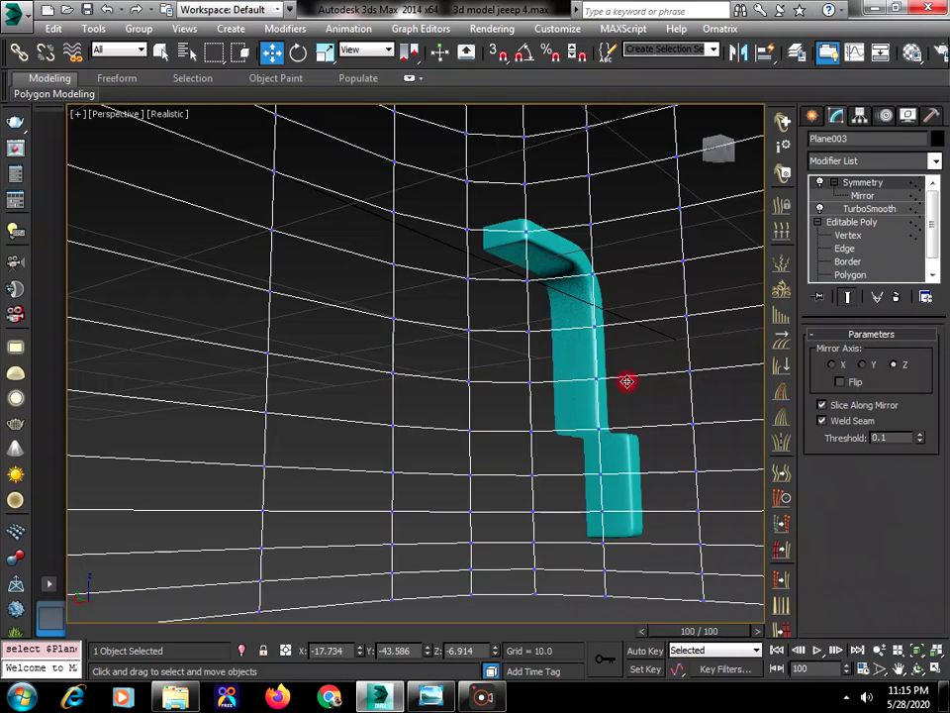
{"action": "left_click", "coordinate": [579, 367]}
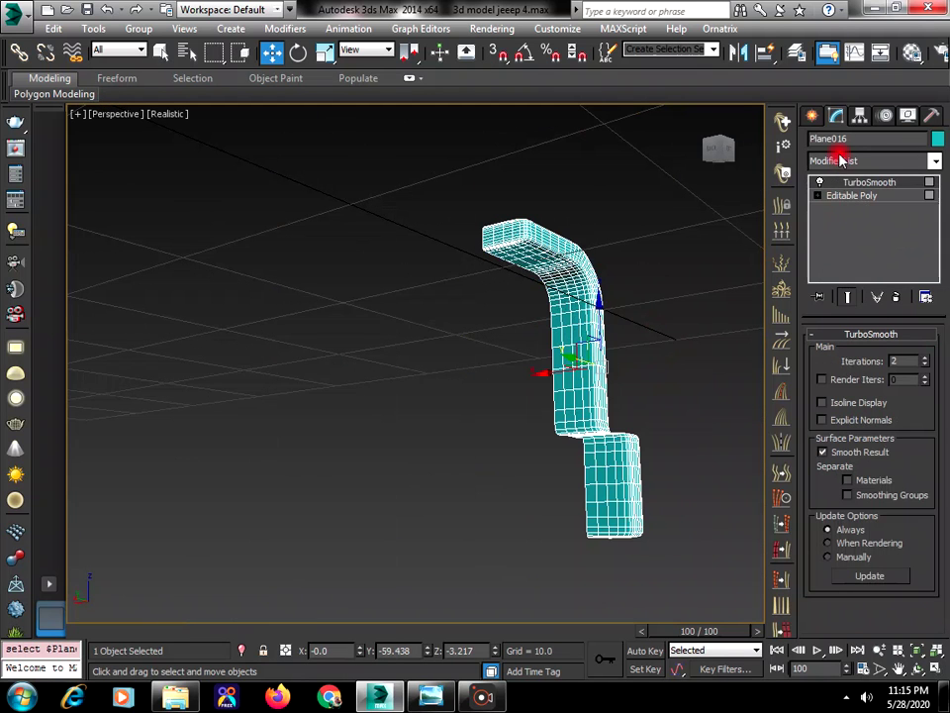
Add a Symmetry modifier above TurboSmooth, try its Y and Z mirror axes, and activate its Mirror plane for editing
{"action": "left_click", "coordinate": [840, 160]}
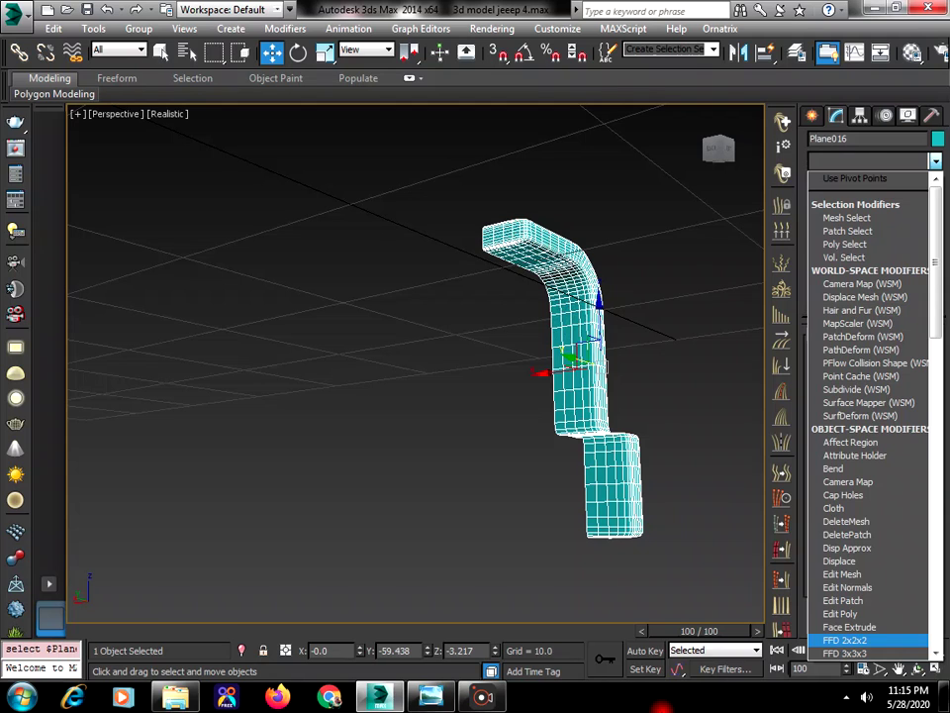
{"action": "key", "text": "s"}
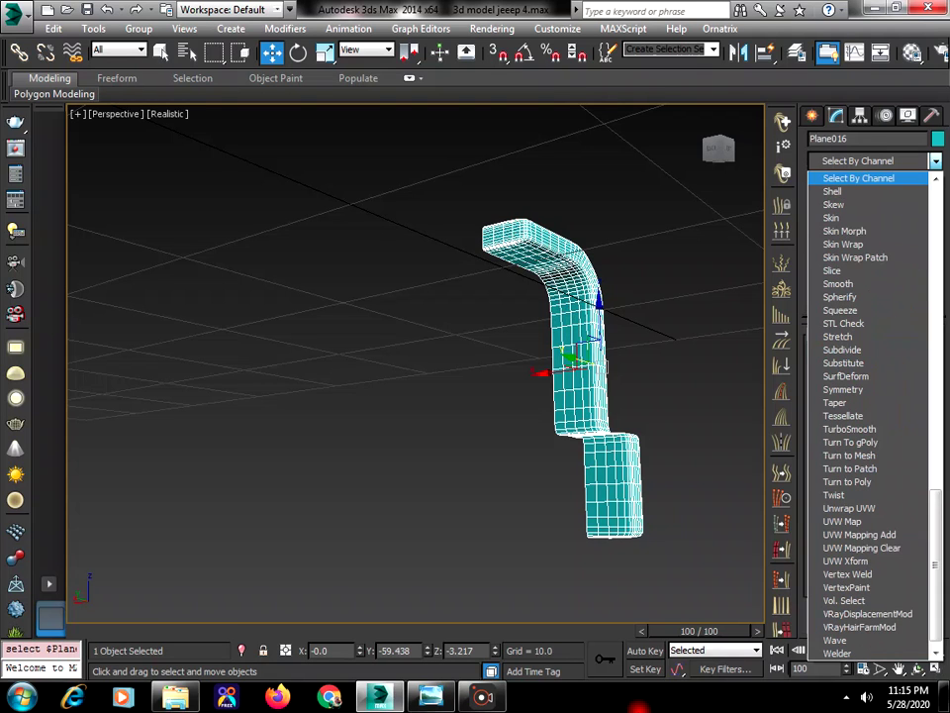
{"action": "left_click", "coordinate": [870, 388]}
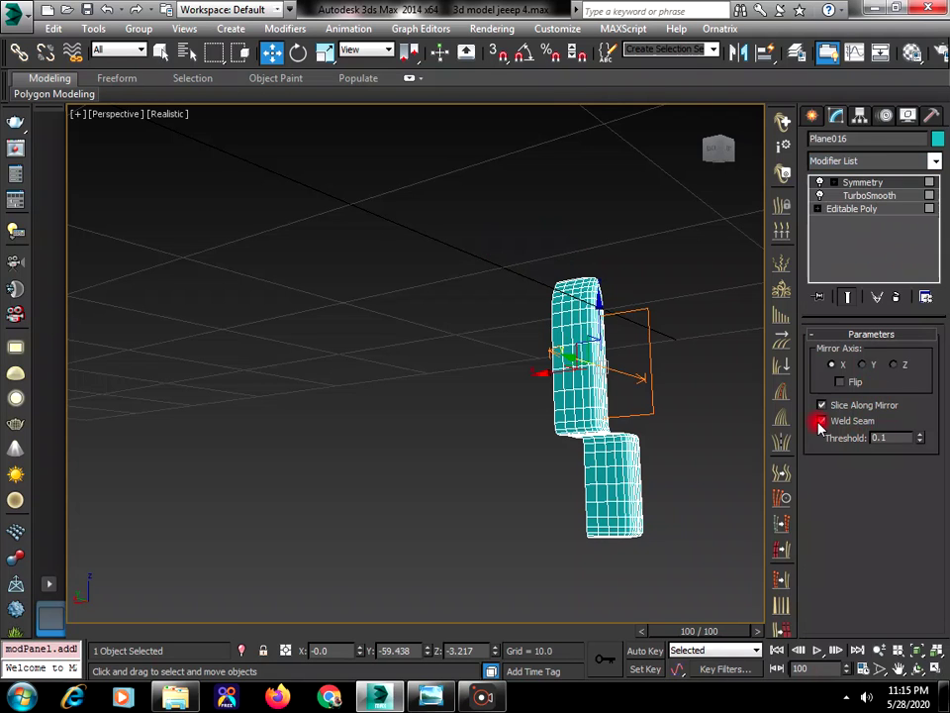
{"action": "left_click", "coordinate": [917, 668]}
{"action": "left_click_drag", "start_coordinate": [568, 434], "coordinate": [489, 420]}
{"action": "key", "text": "w"}
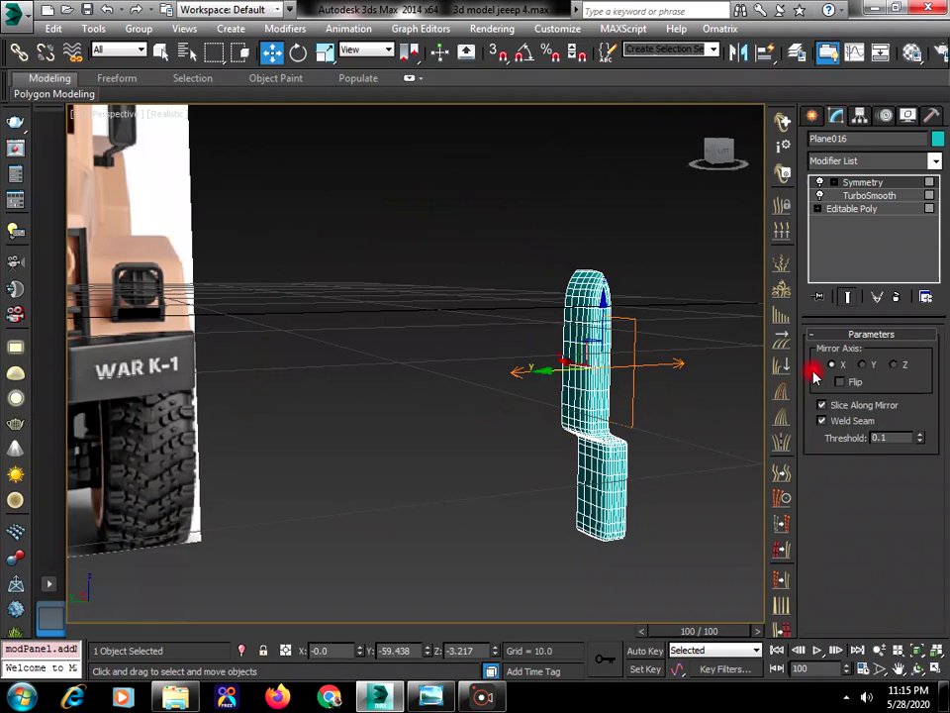
{"action": "left_click", "coordinate": [862, 365]}
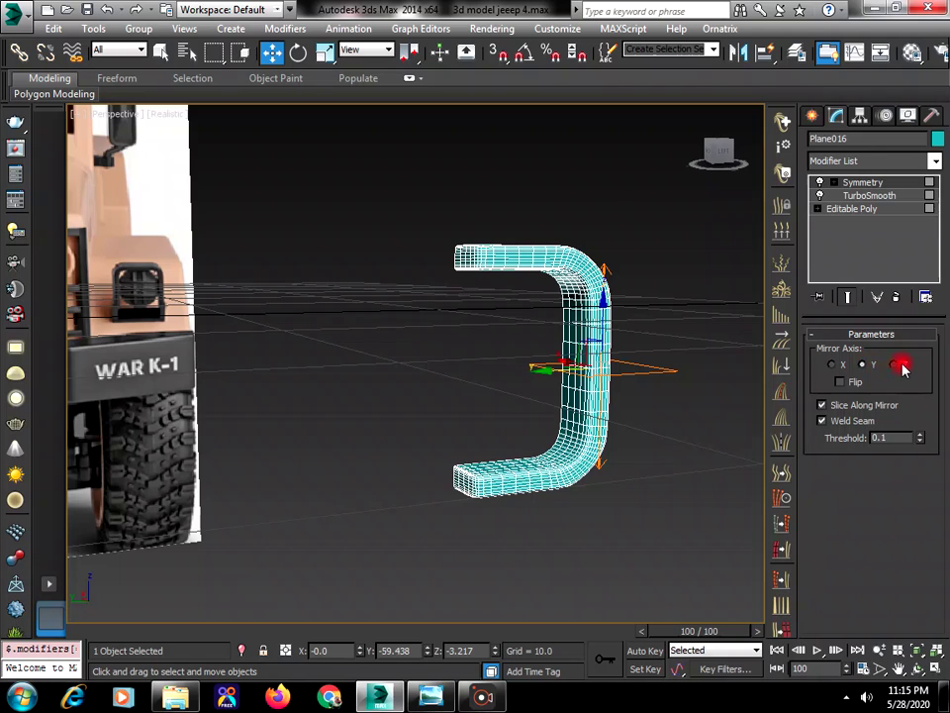
{"action": "left_click", "coordinate": [895, 365]}
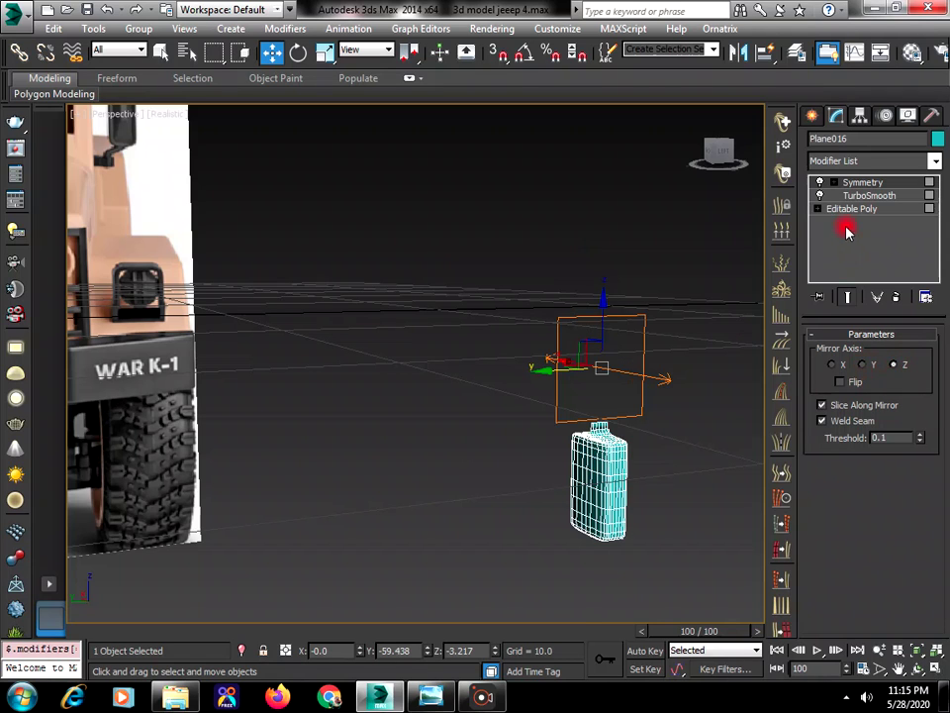
{"action": "left_click", "coordinate": [825, 183]}
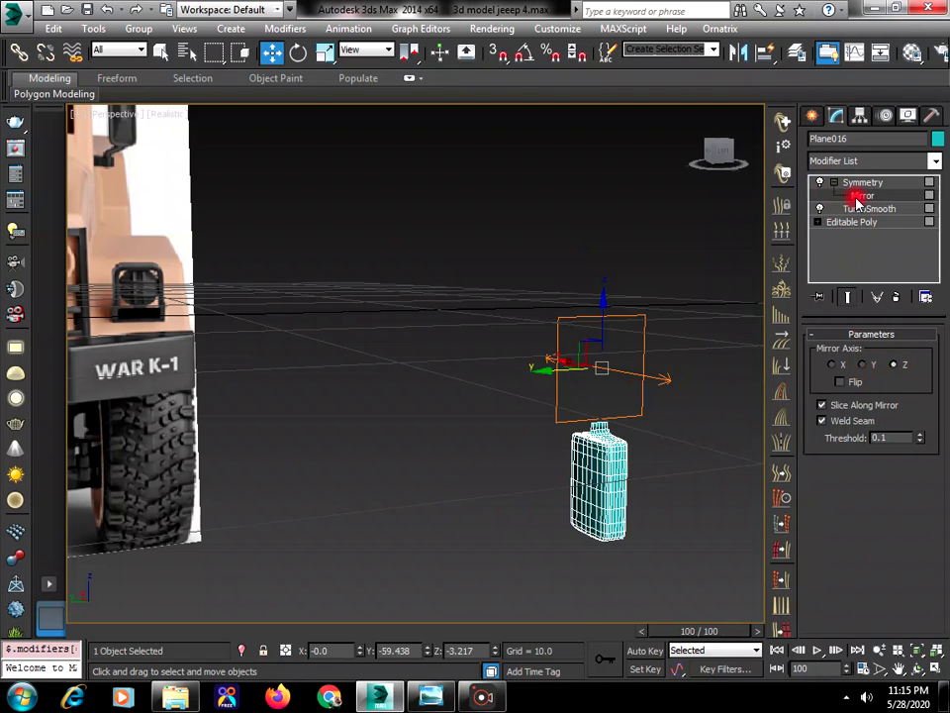
{"action": "left_click", "coordinate": [854, 196]}
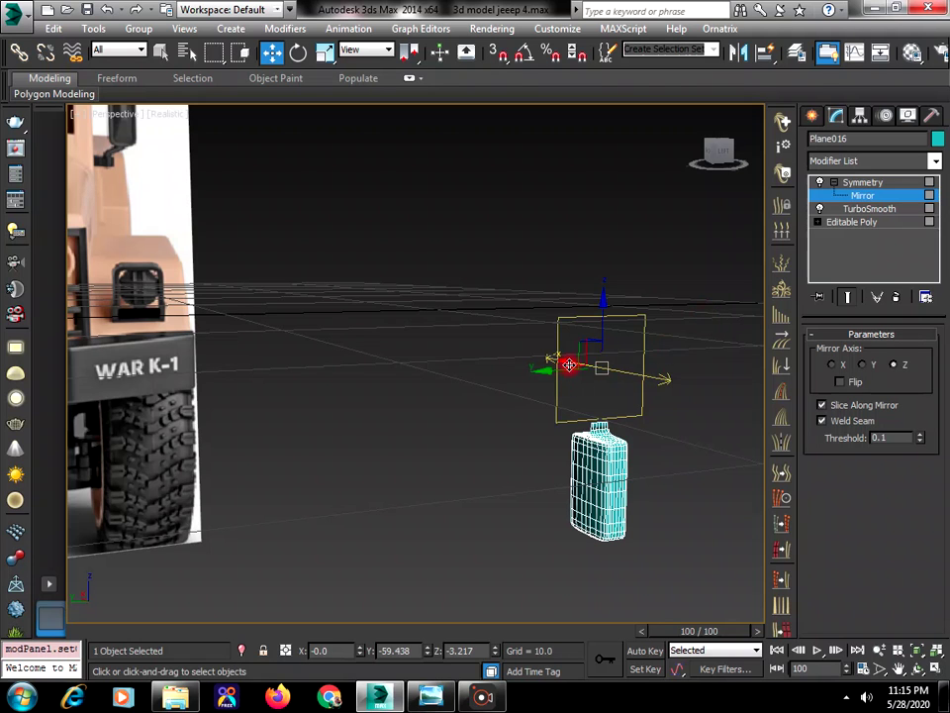
Try mirroring the strip with the Mirror plane shifted along X, testing the X, Y and Z axes and the Flip option
{"action": "left_click_drag", "start_coordinate": [570, 365], "coordinate": [521, 376]}
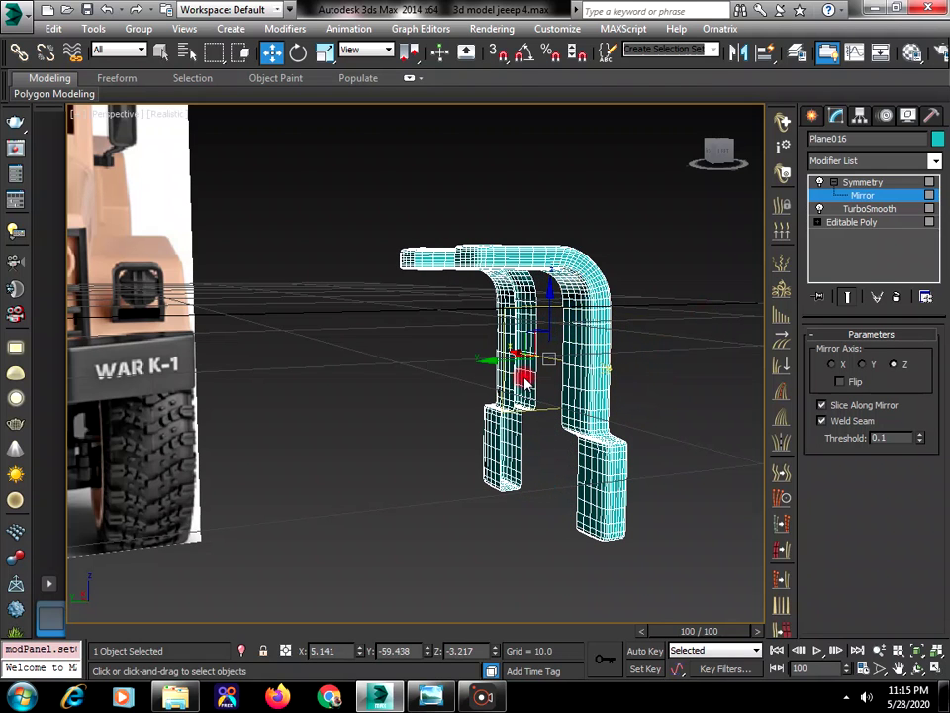
{"action": "left_click", "coordinate": [838, 367]}
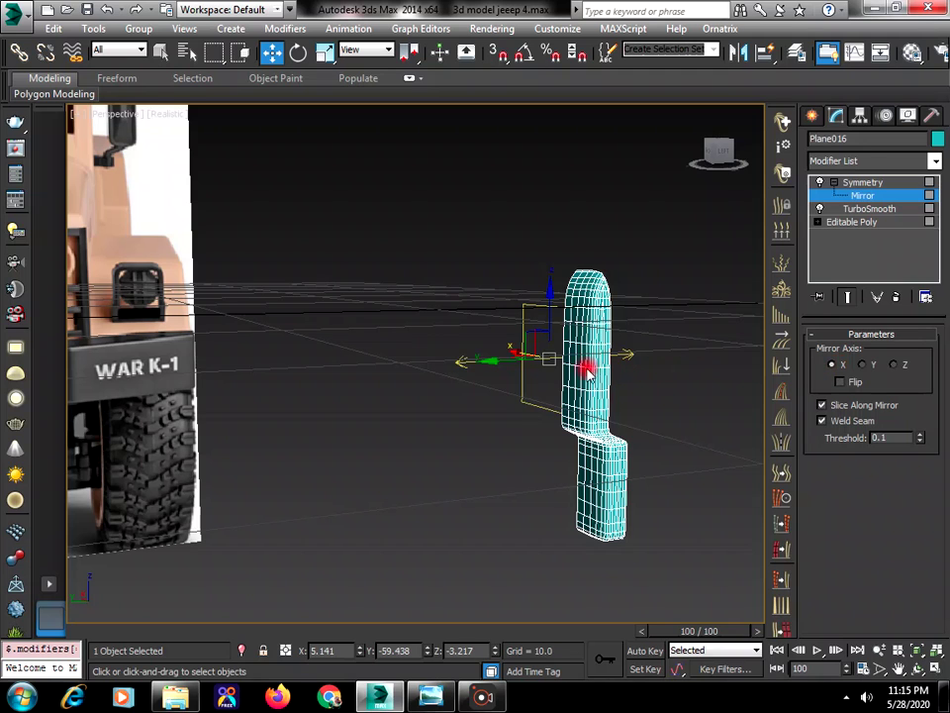
{"action": "left_click_drag", "start_coordinate": [587, 369], "coordinate": [625, 422]}
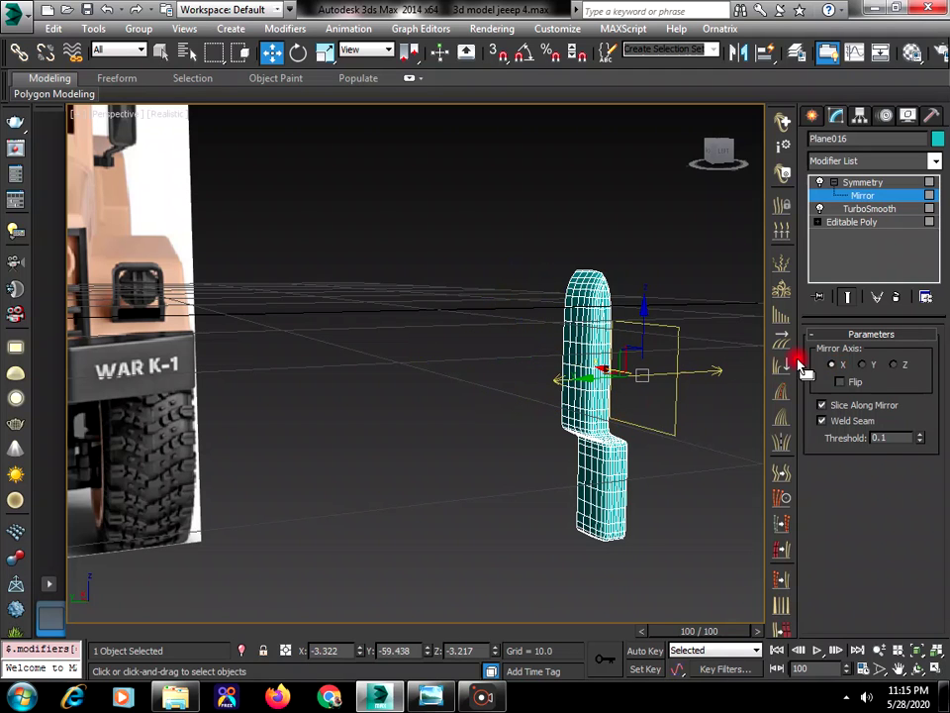
{"action": "left_click", "coordinate": [897, 366]}
{"action": "left_click", "coordinate": [857, 384]}
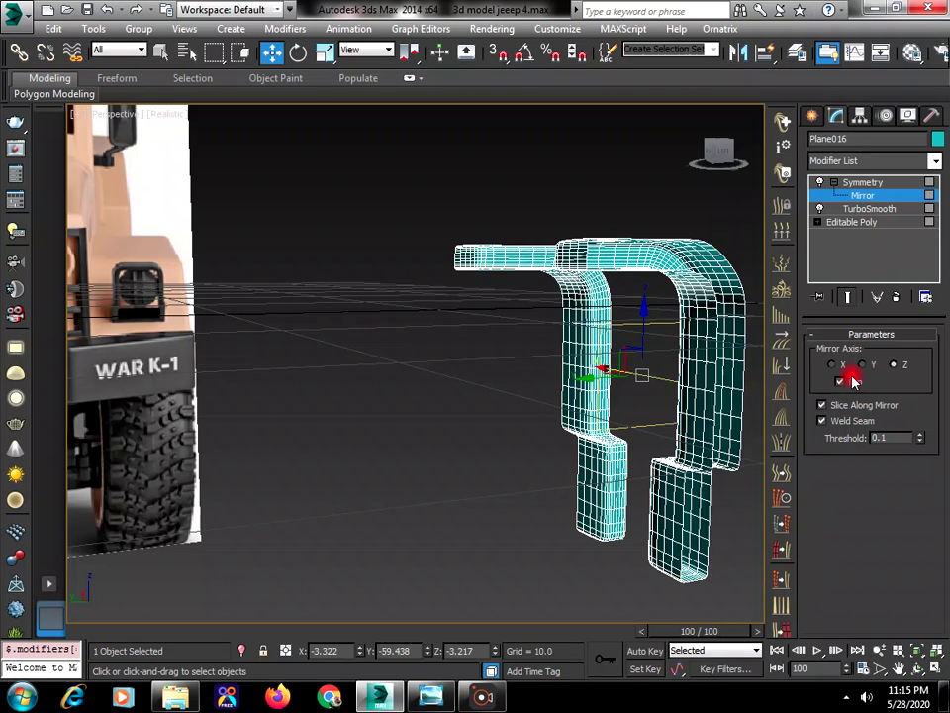
{"action": "left_click", "coordinate": [865, 366]}
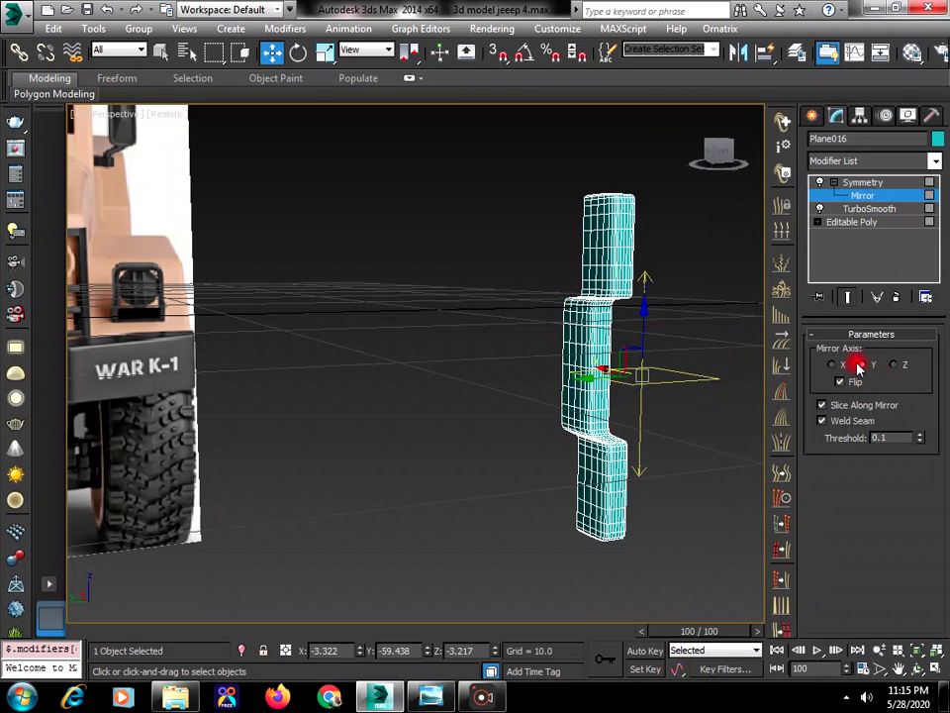
{"action": "left_click", "coordinate": [898, 366]}
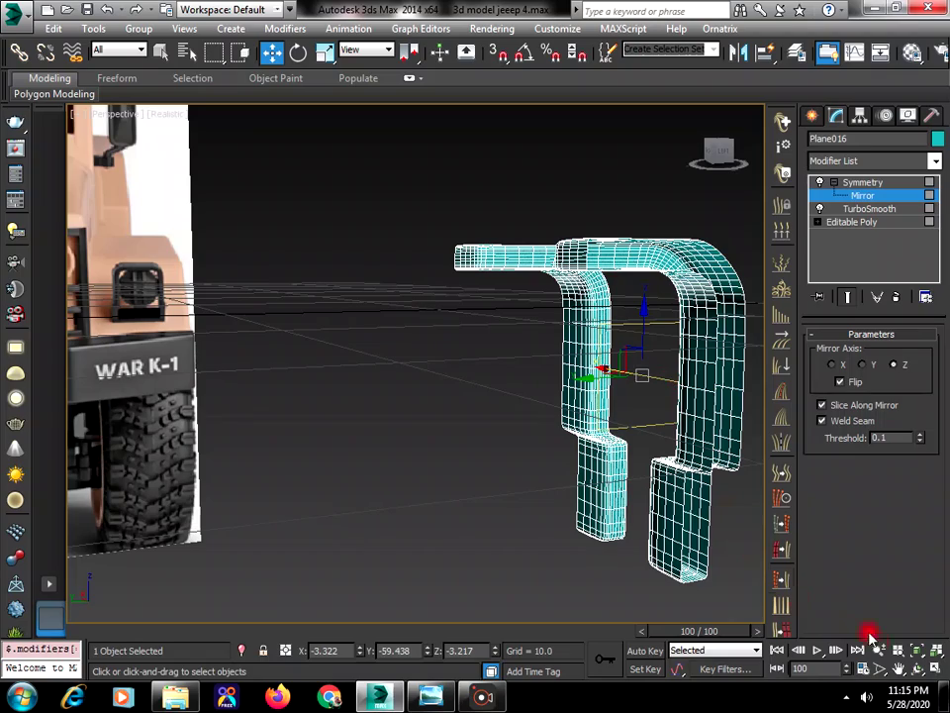
Mirror the strip across the X axis with Flip off, moving the Mirror plane along Y to about -52.98 to form an arch
{"action": "left_click", "coordinate": [913, 670]}
{"action": "left_click_drag", "start_coordinate": [547, 405], "coordinate": [709, 418]}
{"action": "scroll", "coordinate": [471, 398], "scroll_direction": "down", "scroll_amount": 5}
{"action": "key", "text": "w"}
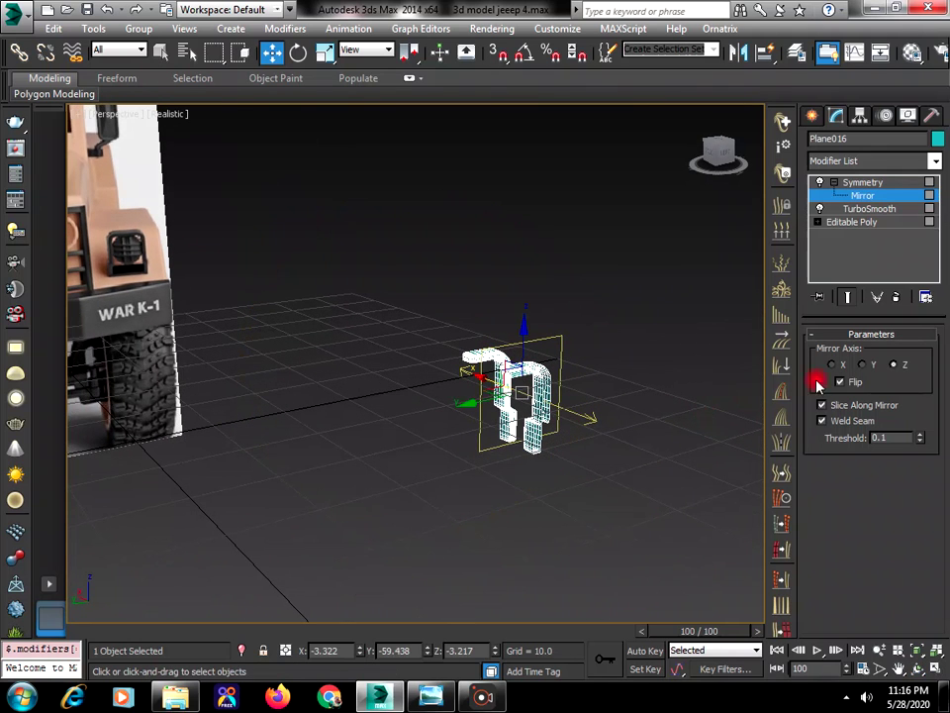
{"action": "left_click", "coordinate": [865, 366]}
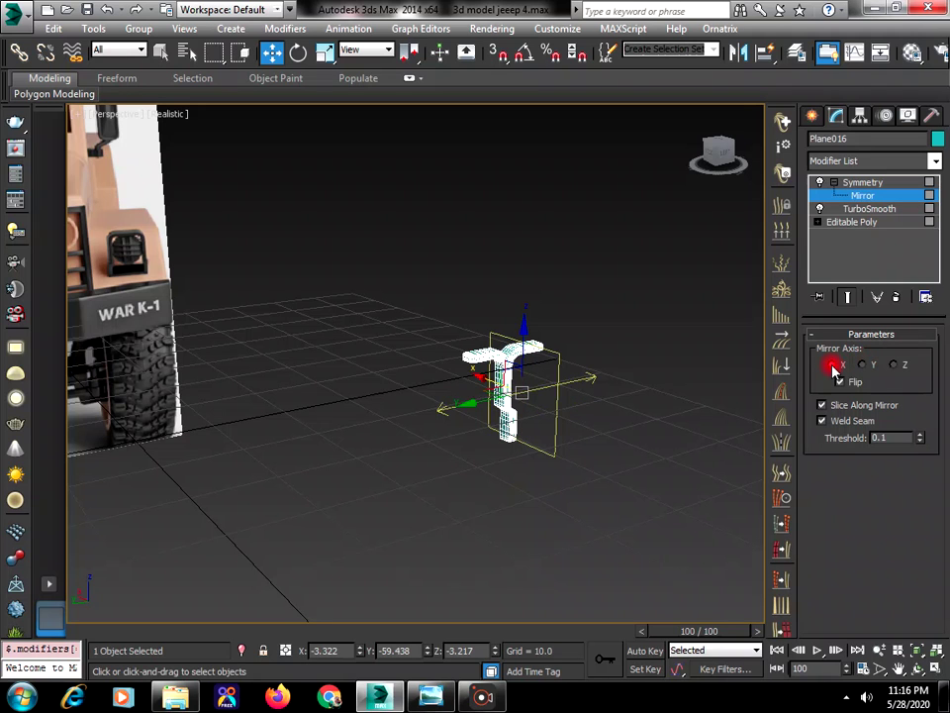
{"action": "left_click_drag", "start_coordinate": [479, 405], "coordinate": [453, 427]}
{"action": "left_click", "coordinate": [841, 382]}
Set the mirrored lamp frame's object color to black and clear the selection
{"action": "left_click", "coordinate": [810, 117]}
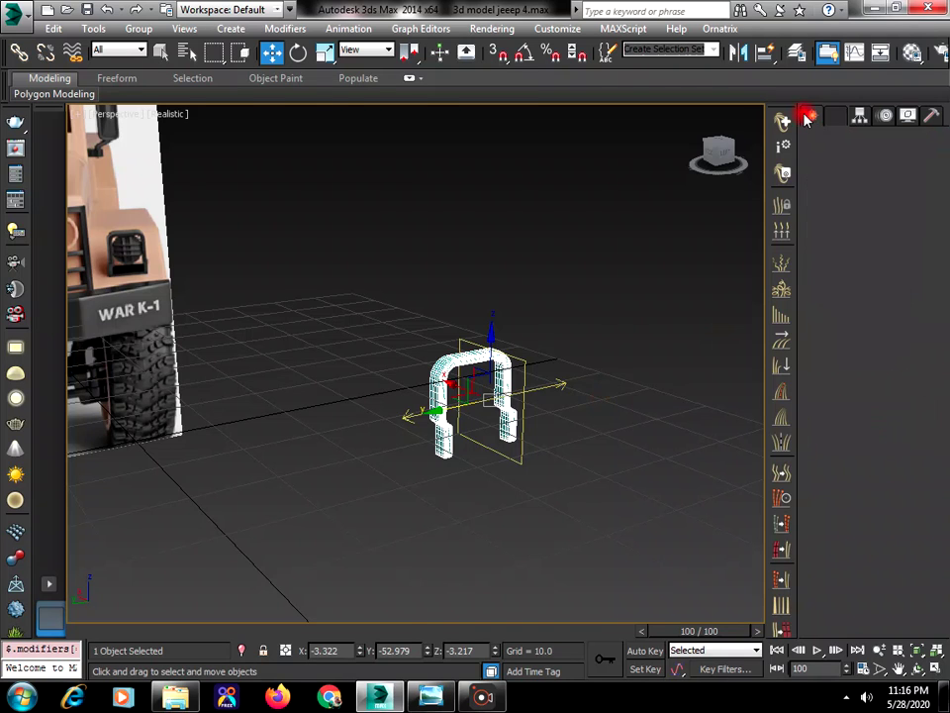
{"action": "left_click", "coordinate": [641, 336]}
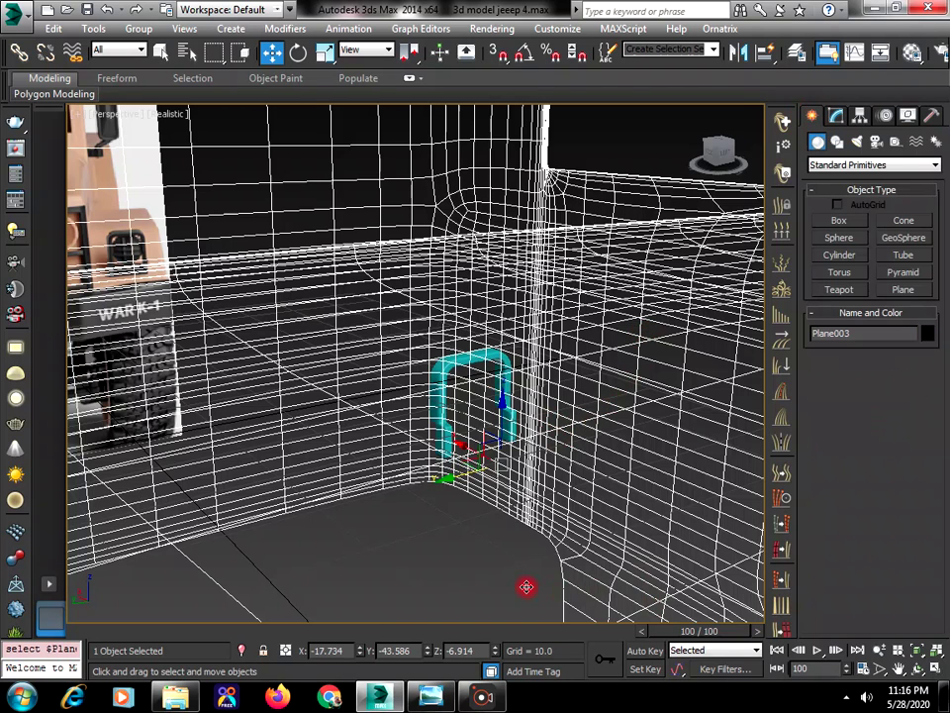
{"action": "scroll", "coordinate": [526, 586], "scroll_direction": "down", "scroll_amount": 10}
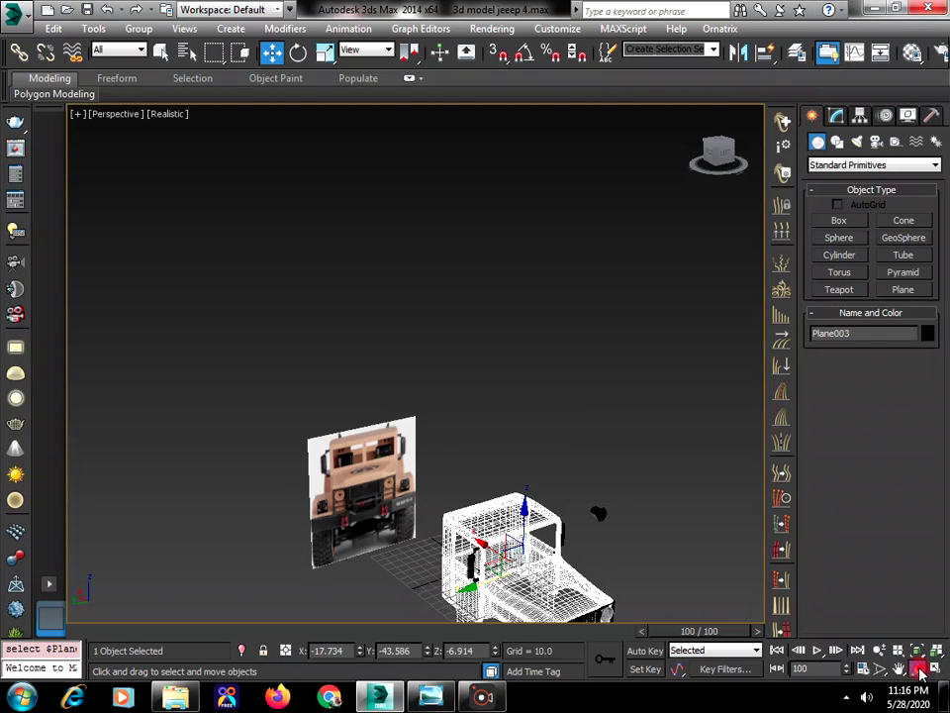
{"action": "left_click", "coordinate": [919, 669]}
{"action": "left_click_drag", "start_coordinate": [509, 494], "coordinate": [484, 556]}
{"action": "right_click", "coordinate": [654, 598]}
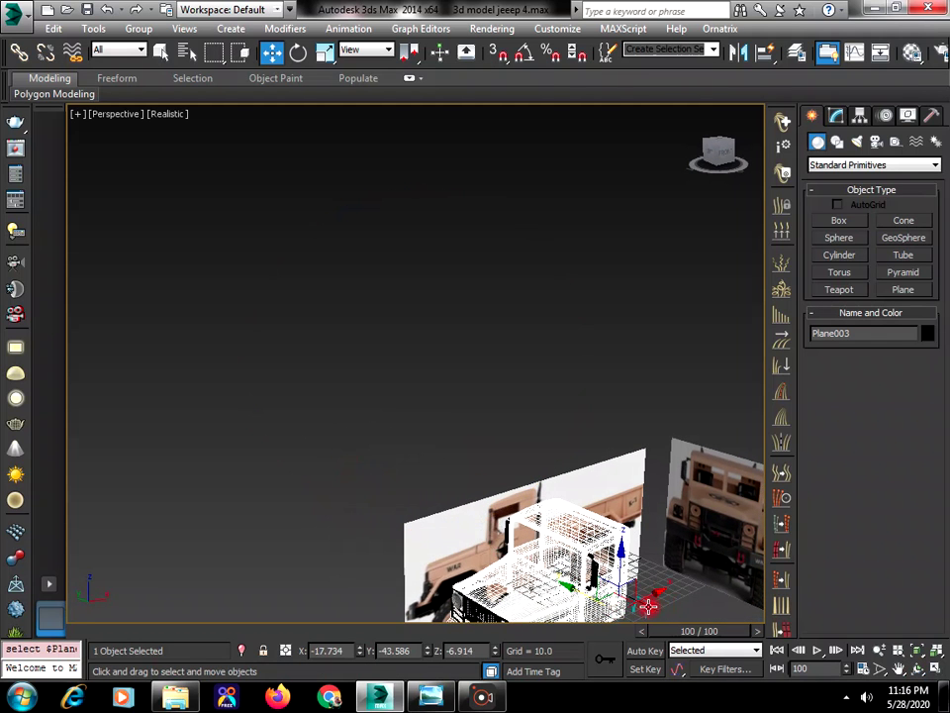
{"action": "left_click", "coordinate": [647, 606]}
{"action": "left_click", "coordinate": [927, 334]}
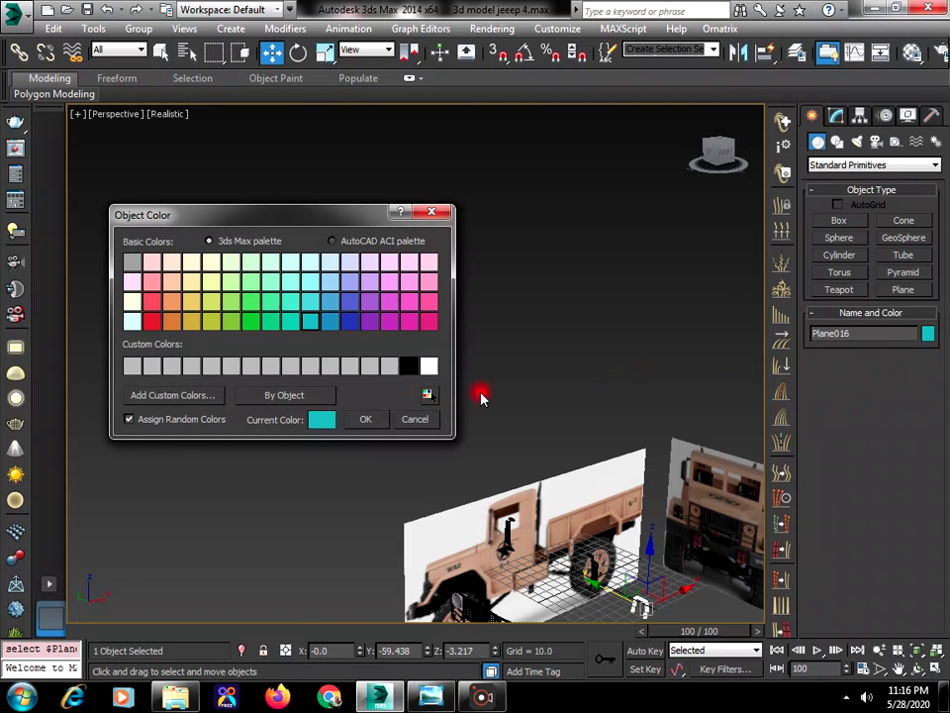
{"action": "left_click", "coordinate": [406, 368]}
{"action": "left_click", "coordinate": [365, 420]}
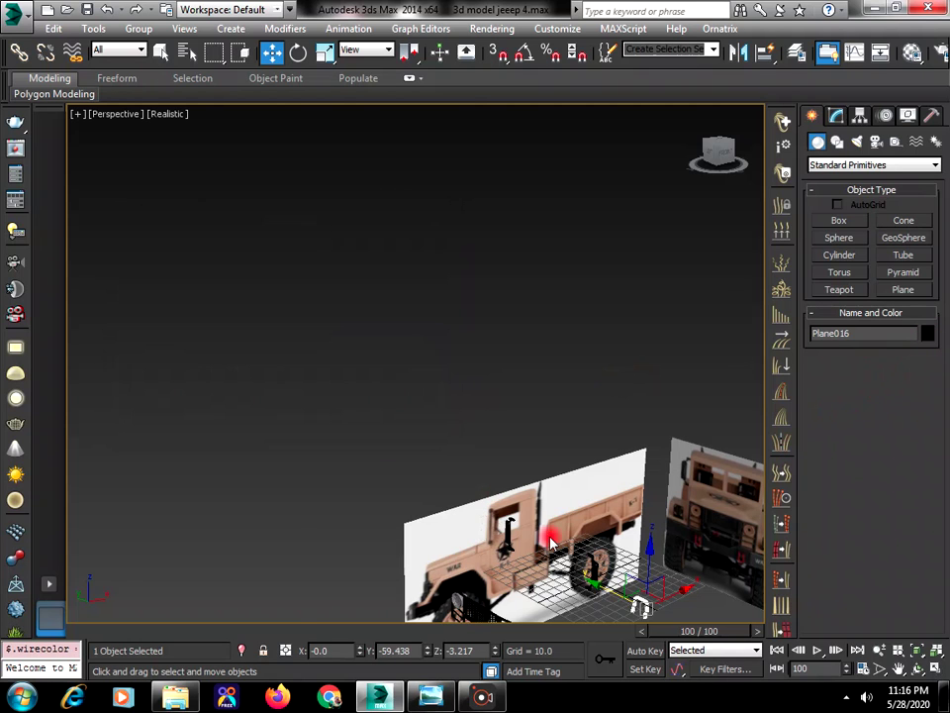
{"action": "left_click", "coordinate": [700, 615]}
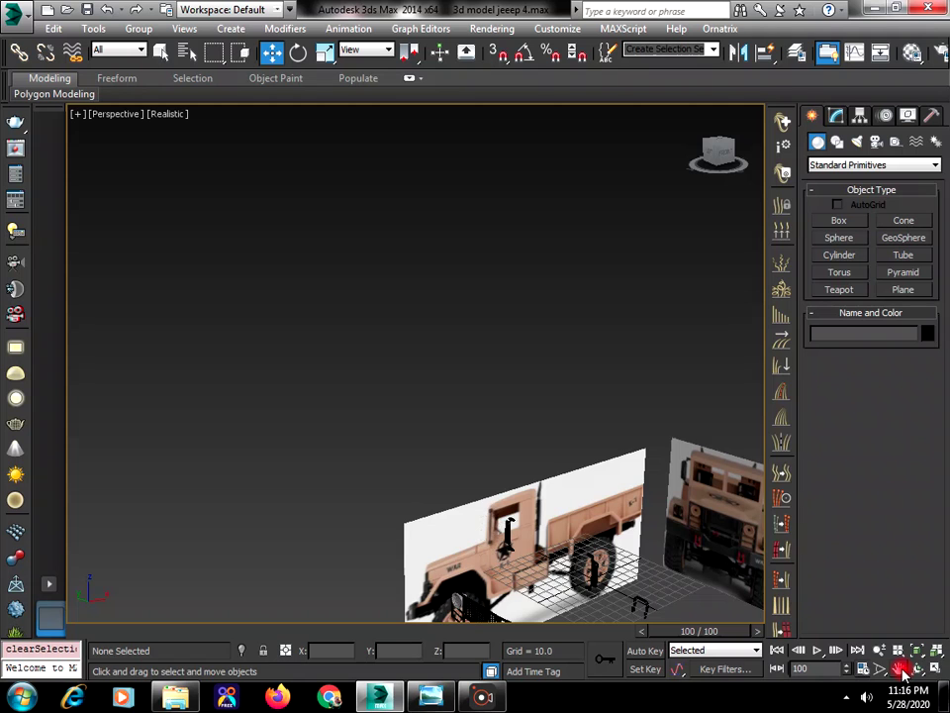
Set the timeline back to frame 0 with the whole jeep in the perspective view
{"action": "left_click", "coordinate": [898, 668]}
{"action": "left_click_drag", "start_coordinate": [542, 404], "coordinate": [512, 349]}
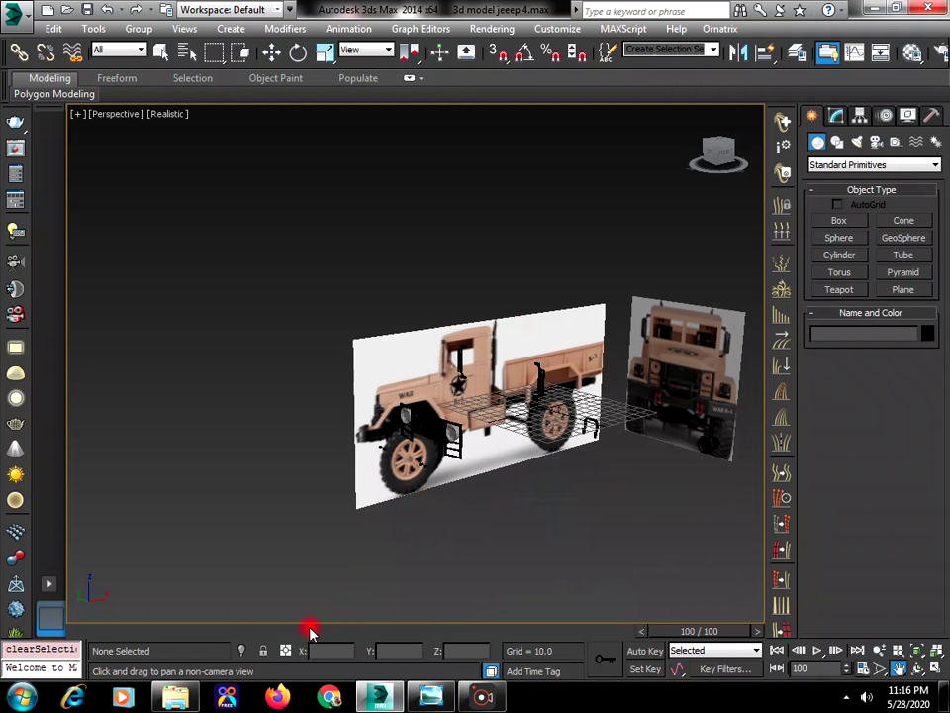
{"action": "left_click_drag", "start_coordinate": [310, 632], "coordinate": [128, 631]}
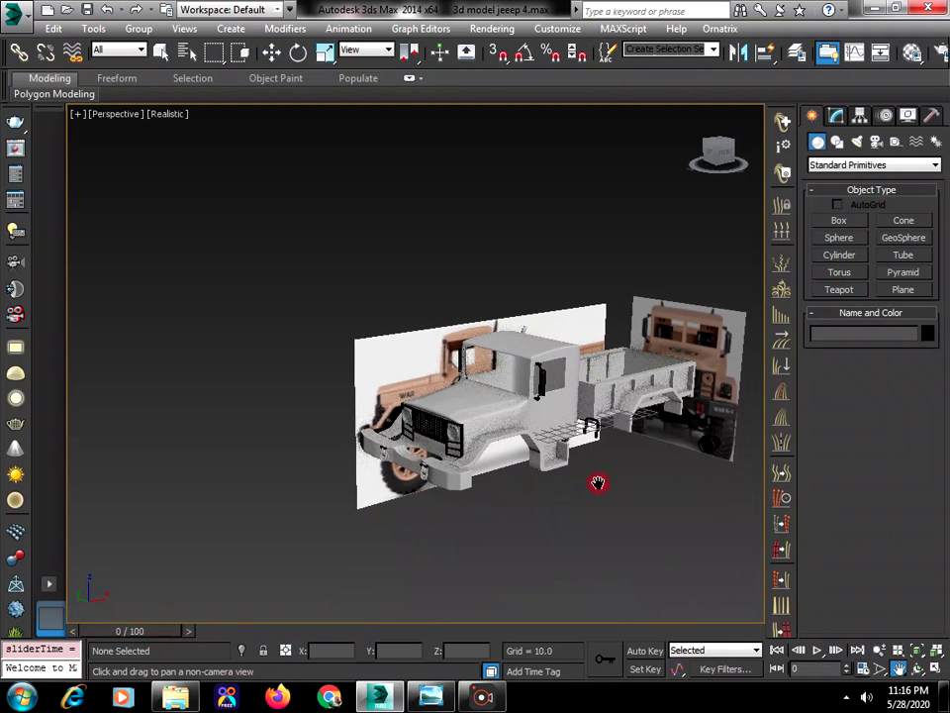
Move the black arch frame onto the jeep's front fender above the bumper, at about X -142.38, Y -53.52, Z 1.85
{"action": "scroll", "coordinate": [582, 465], "scroll_direction": "up", "scroll_amount": 5}
{"action": "key", "text": "w"}
{"action": "left_click", "coordinate": [594, 442]}
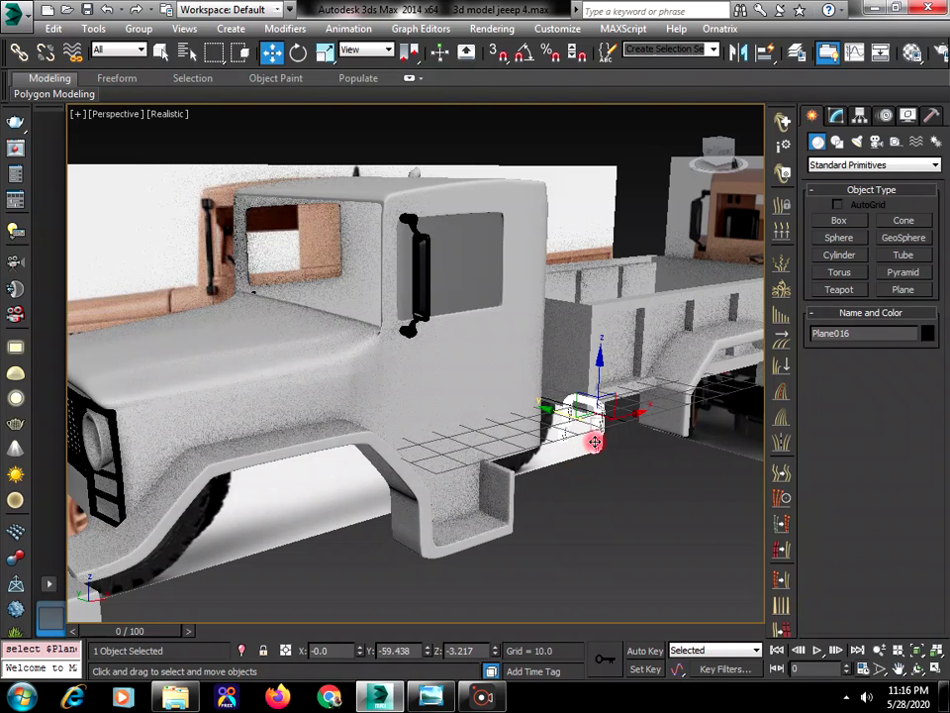
{"action": "left_click_drag", "start_coordinate": [615, 423], "coordinate": [111, 539]}
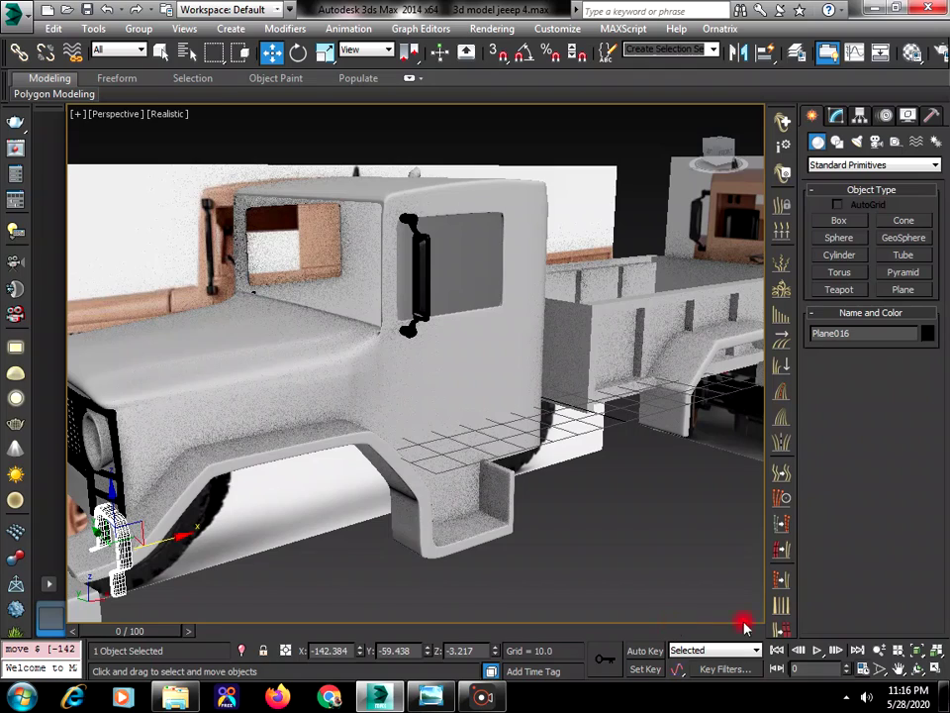
{"action": "middle_click_drag", "start_coordinate": [426, 475], "coordinate": [488, 442], "text": "alt"}
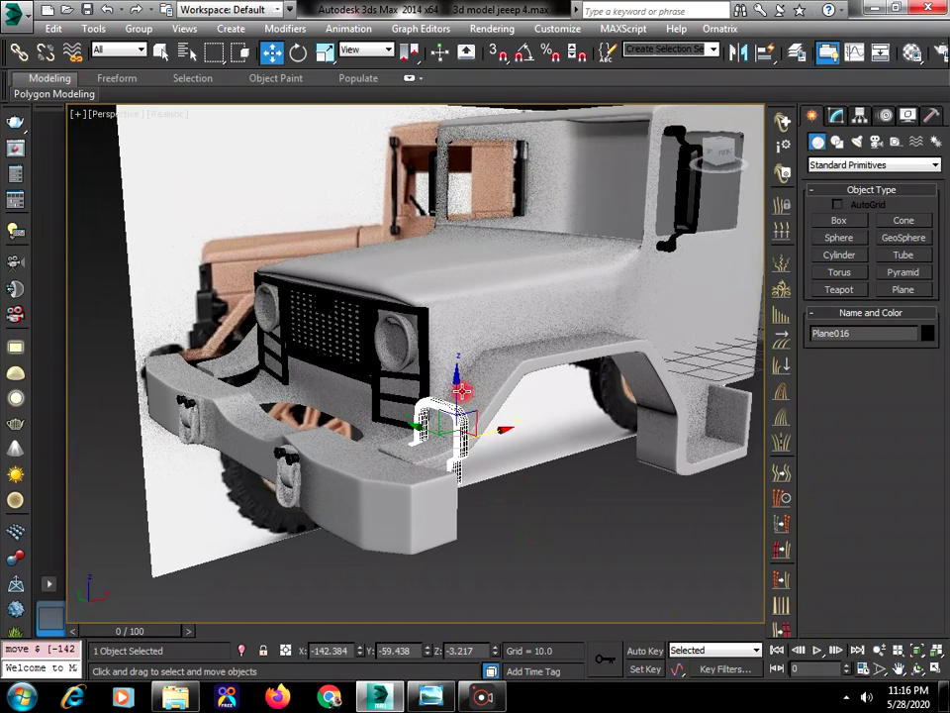
{"action": "mouse_move", "coordinate": [459, 390]}
{"action": "left_mouse_down"}
{"action": "mouse_move", "coordinate": [438, 382]}
{"action": "mouse_move", "coordinate": [436, 398]}
{"action": "mouse_move", "coordinate": [463, 380]}
{"action": "left_mouse_up"}
Narrow the arch frame by shifting its Symmetry Mirror plane about -1.71 along Y, to about -48.77
{"action": "left_click", "coordinate": [918, 671]}
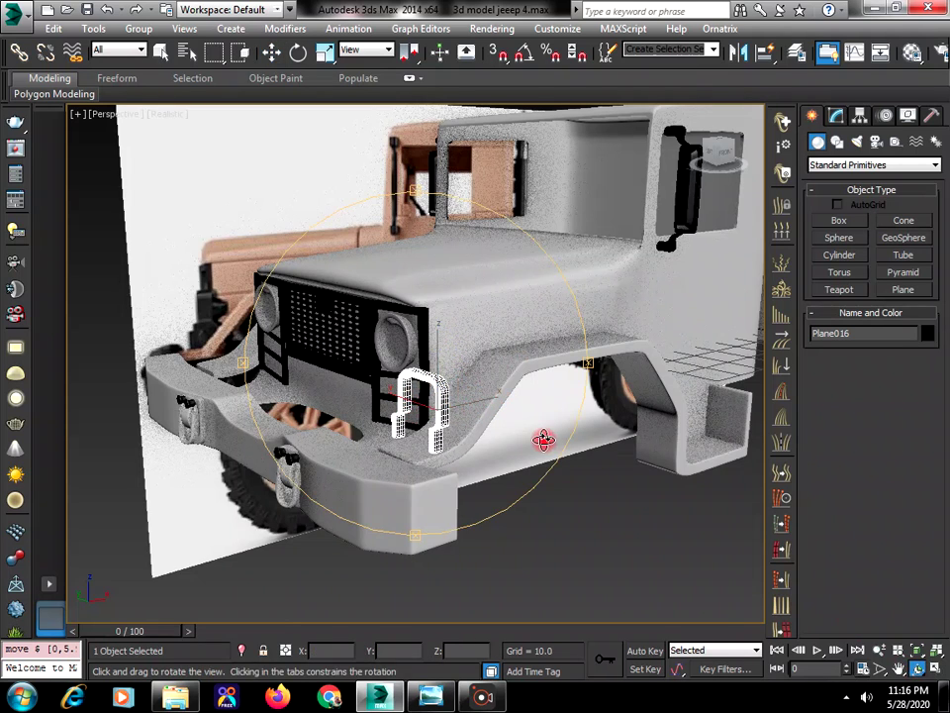
{"action": "left_click_drag", "start_coordinate": [545, 436], "coordinate": [612, 441]}
{"action": "right_click", "coordinate": [639, 436]}
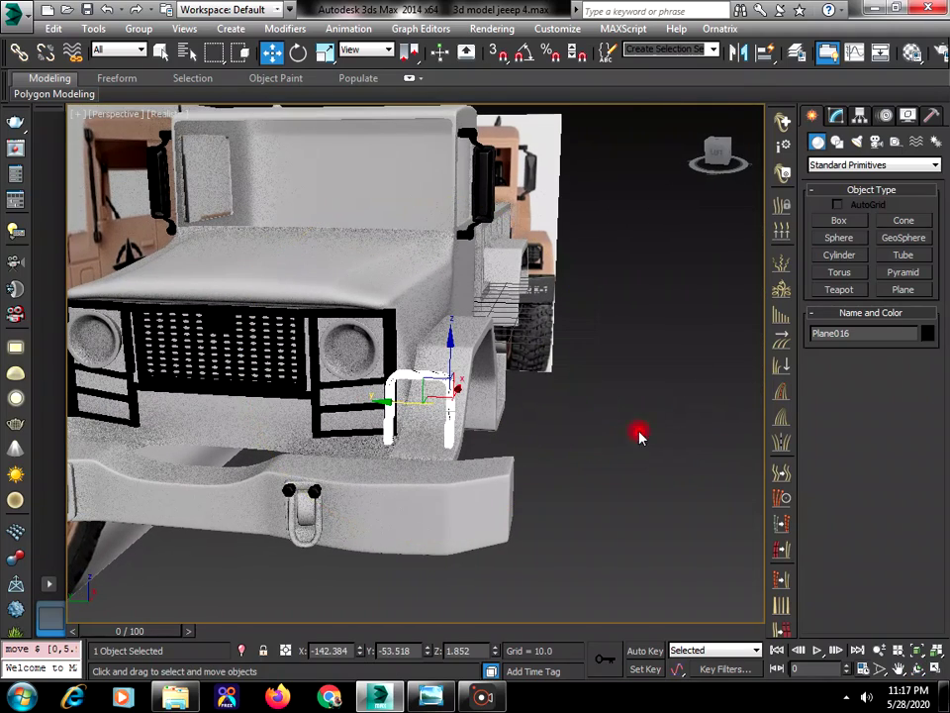
{"action": "left_click", "coordinate": [840, 118]}
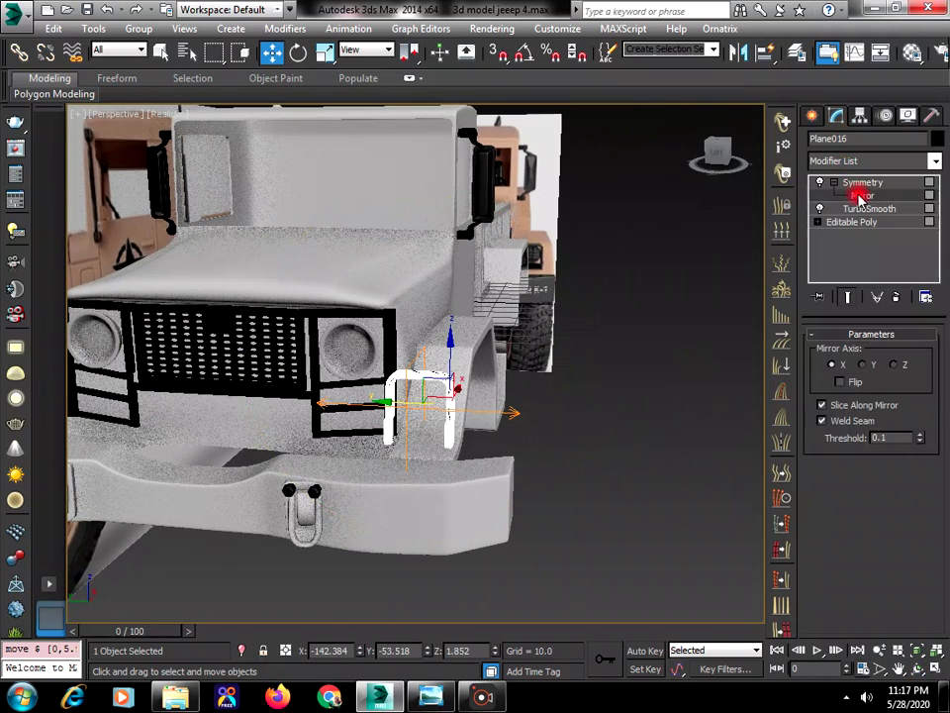
{"action": "left_click", "coordinate": [859, 195]}
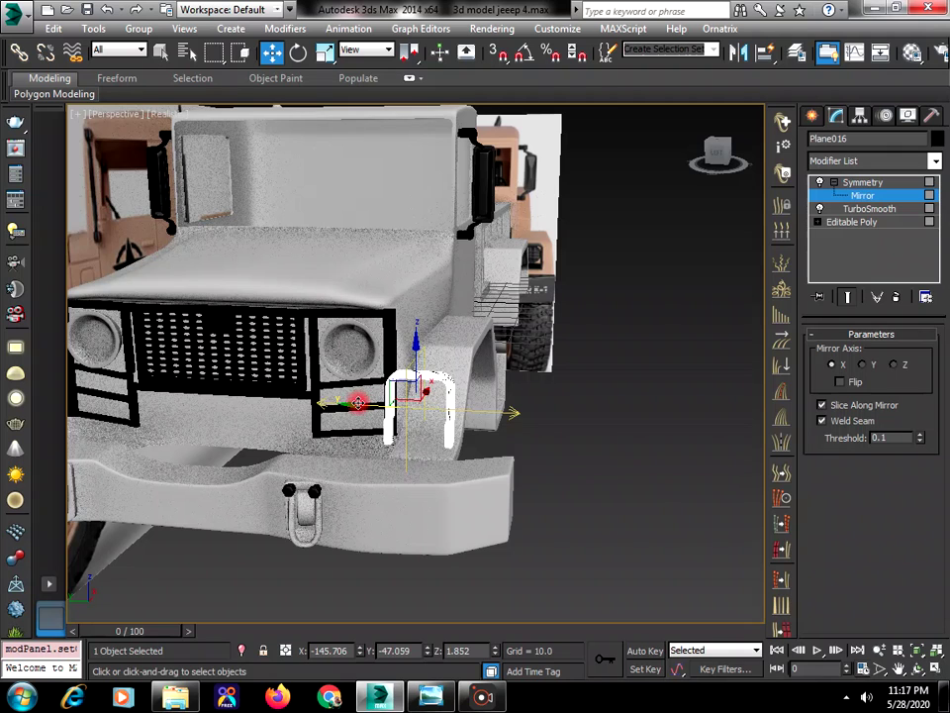
{"action": "left_click_drag", "start_coordinate": [358, 402], "coordinate": [365, 404]}
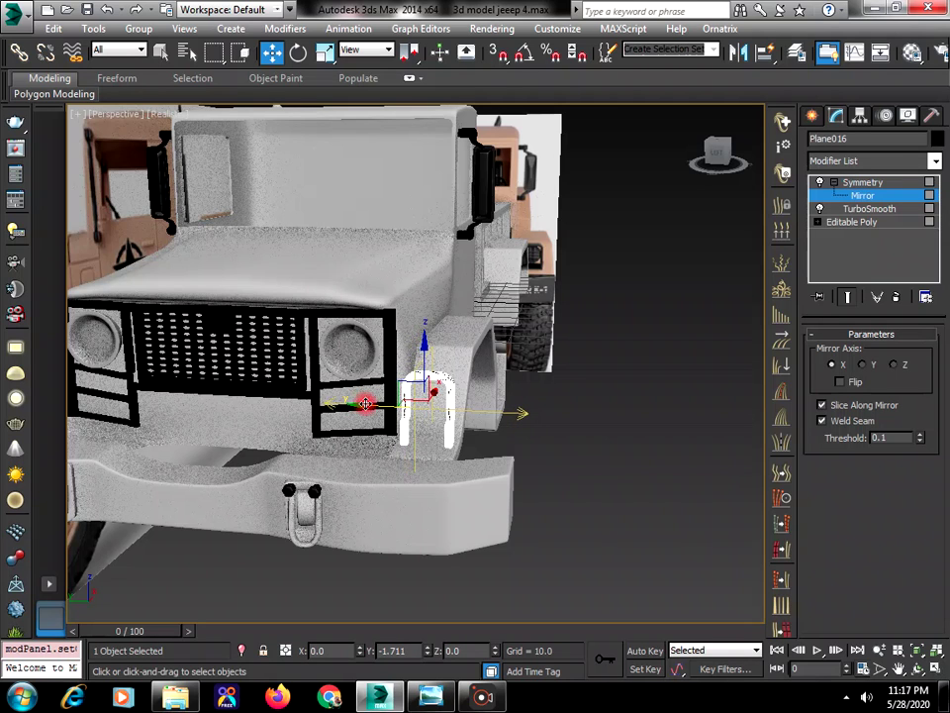
{"action": "left_click", "coordinate": [811, 116]}
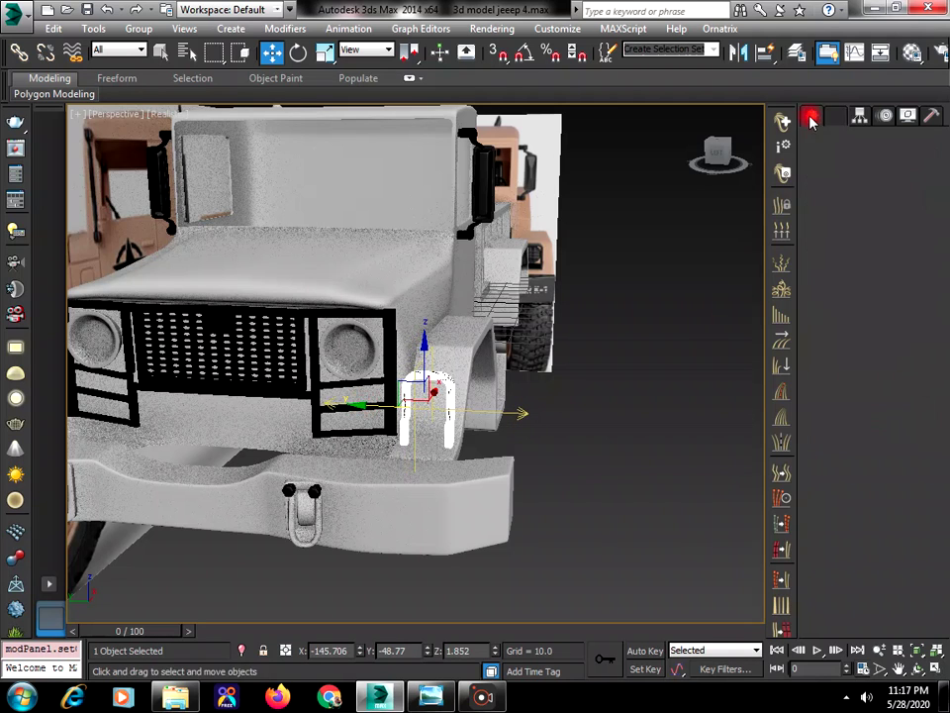
Lower the arch frame on the fender to about Z 0.79 and clear the selection
{"action": "left_click", "coordinate": [506, 431]}
{"action": "left_click", "coordinate": [440, 380]}
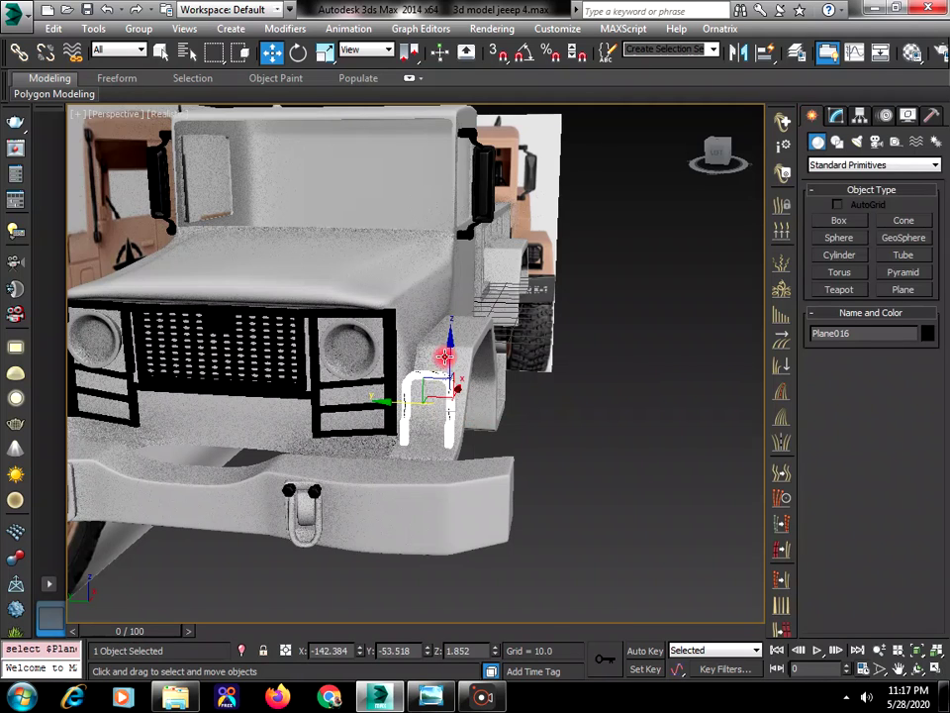
{"action": "left_click_drag", "start_coordinate": [449, 354], "coordinate": [447, 358]}
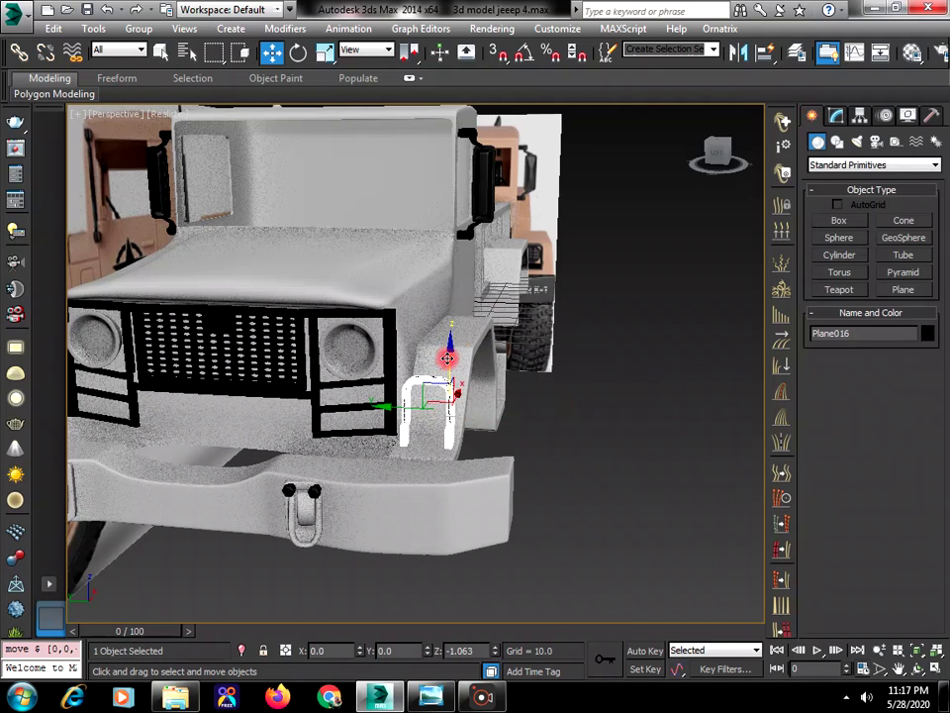
{"action": "left_click", "coordinate": [758, 540]}
Examine how the arch frame sits on the front fender in the perspective view and the enlarged Left view
{"action": "left_click", "coordinate": [911, 655]}
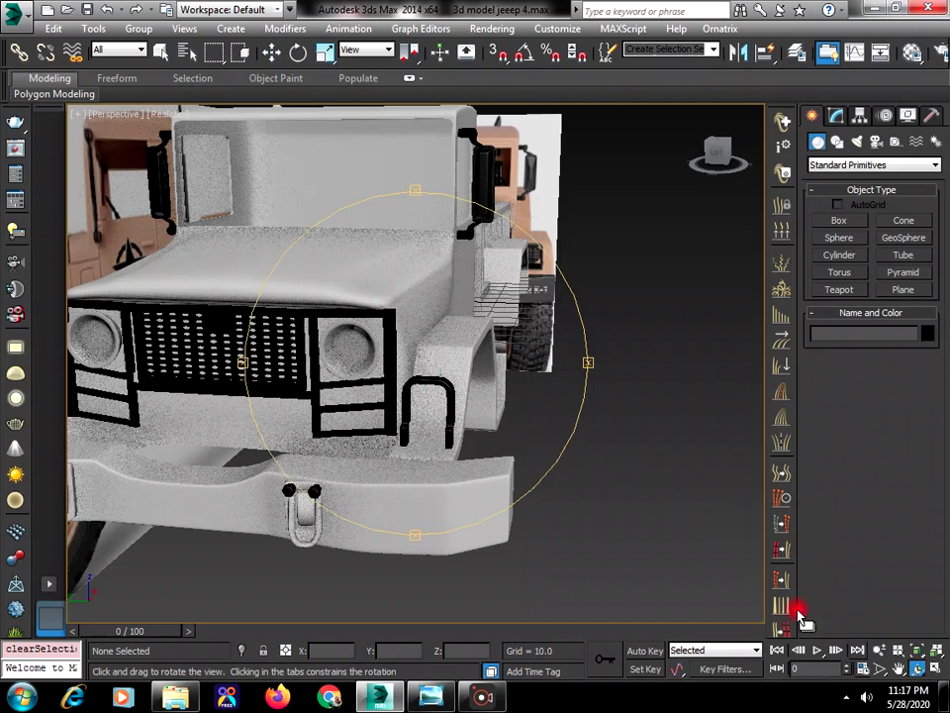
{"action": "mouse_move", "coordinate": [425, 460]}
{"action": "left_mouse_down"}
{"action": "mouse_move", "coordinate": [445, 456]}
{"action": "mouse_move", "coordinate": [434, 456]}
{"action": "left_mouse_up"}
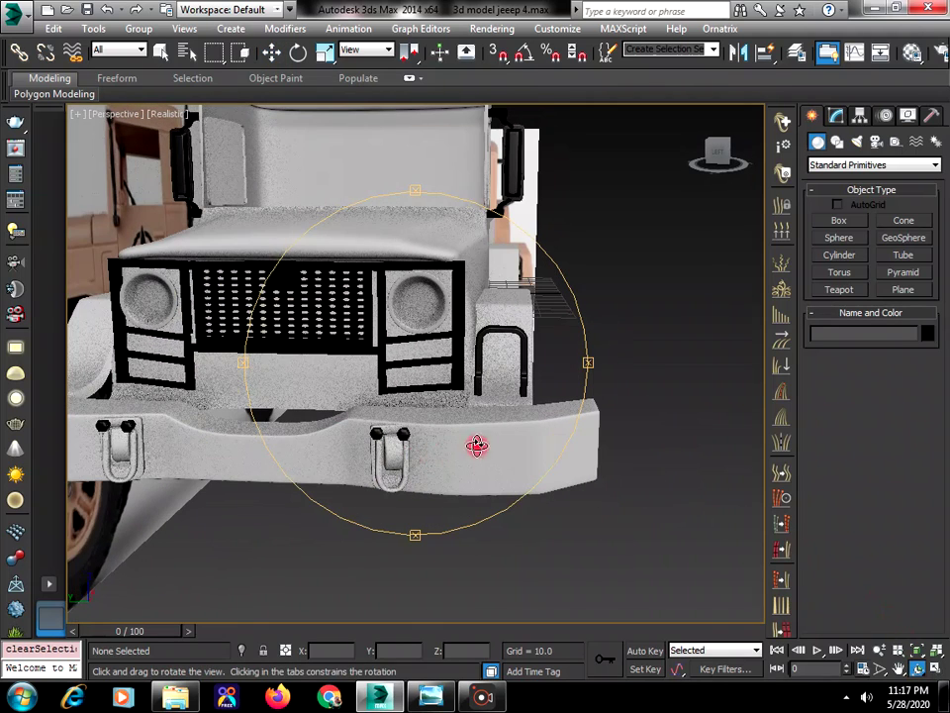
{"action": "key", "text": "Escape"}
{"action": "left_click", "coordinate": [926, 670]}
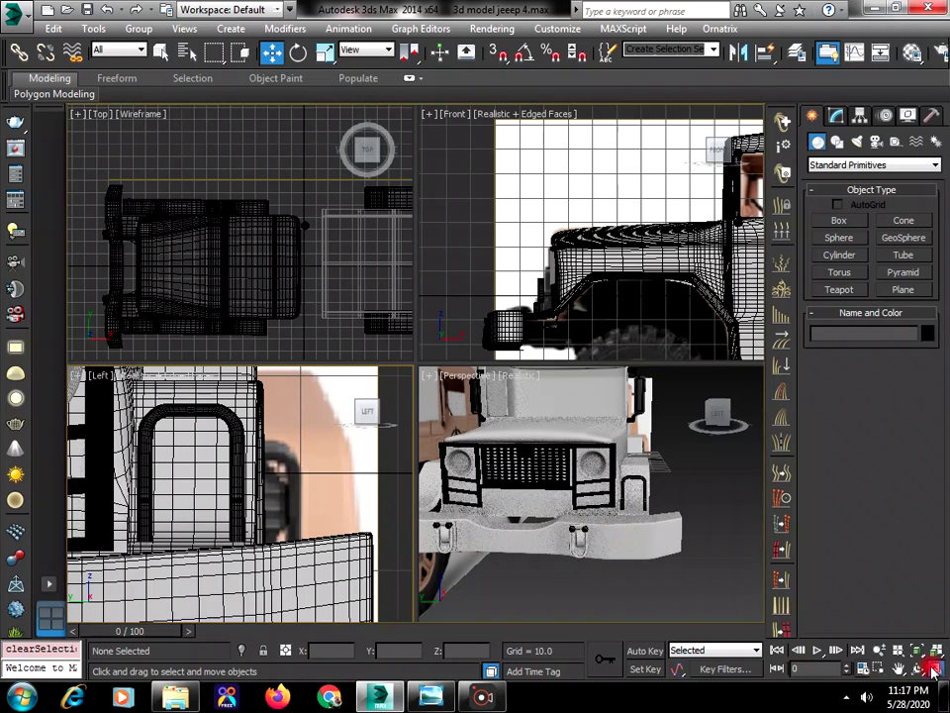
{"action": "left_click", "coordinate": [925, 670]}
{"action": "left_click", "coordinate": [898, 670]}
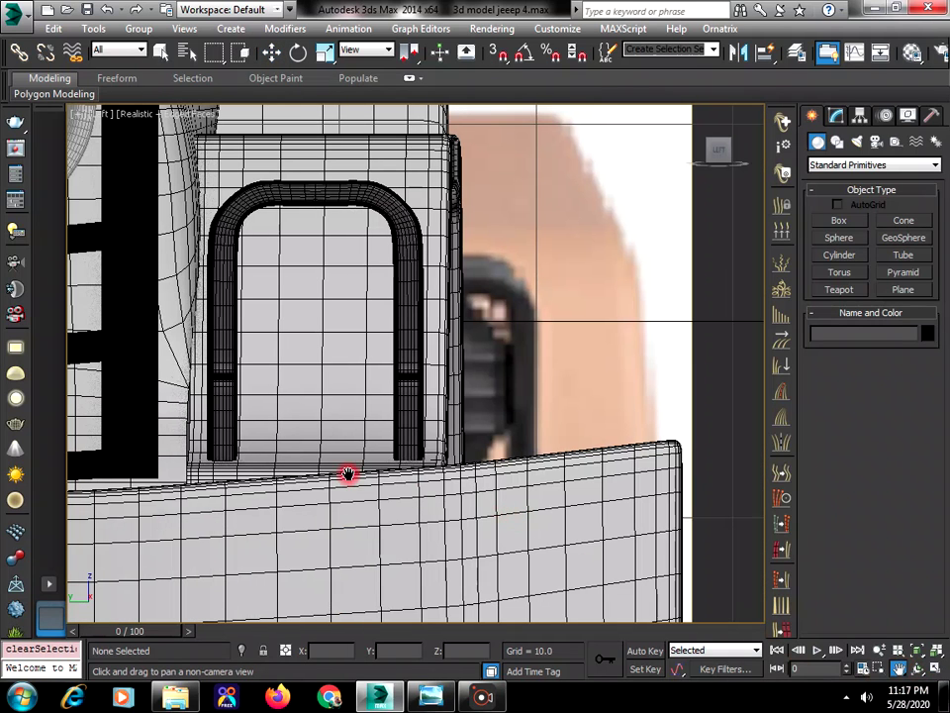
{"action": "scroll", "coordinate": [374, 362], "scroll_direction": "down", "scroll_amount": 3}
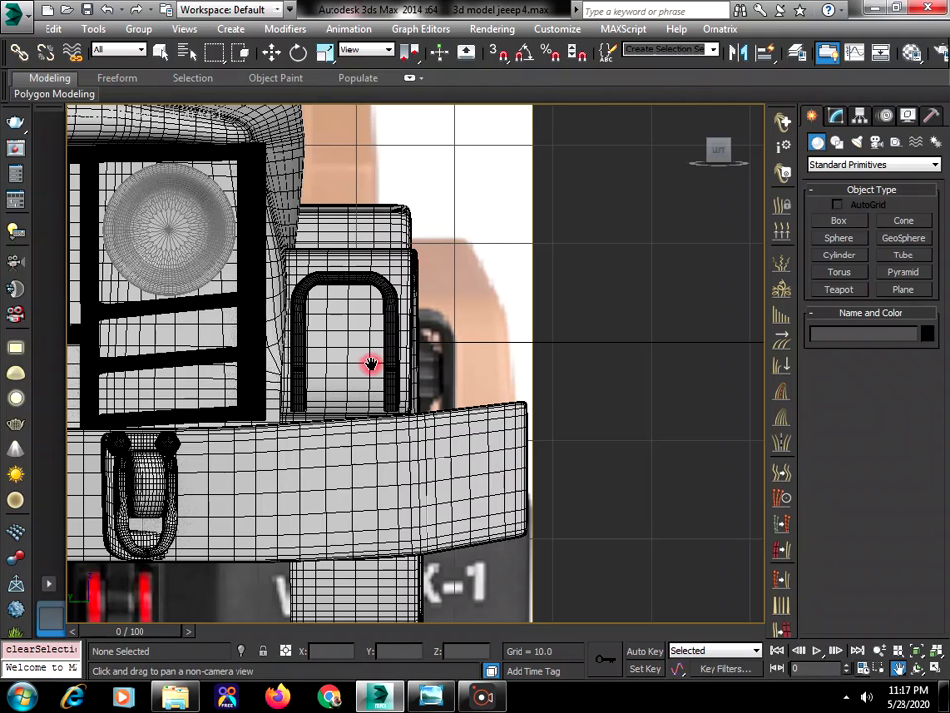
{"action": "right_click", "coordinate": [371, 362]}
{"action": "left_click", "coordinate": [390, 341]}
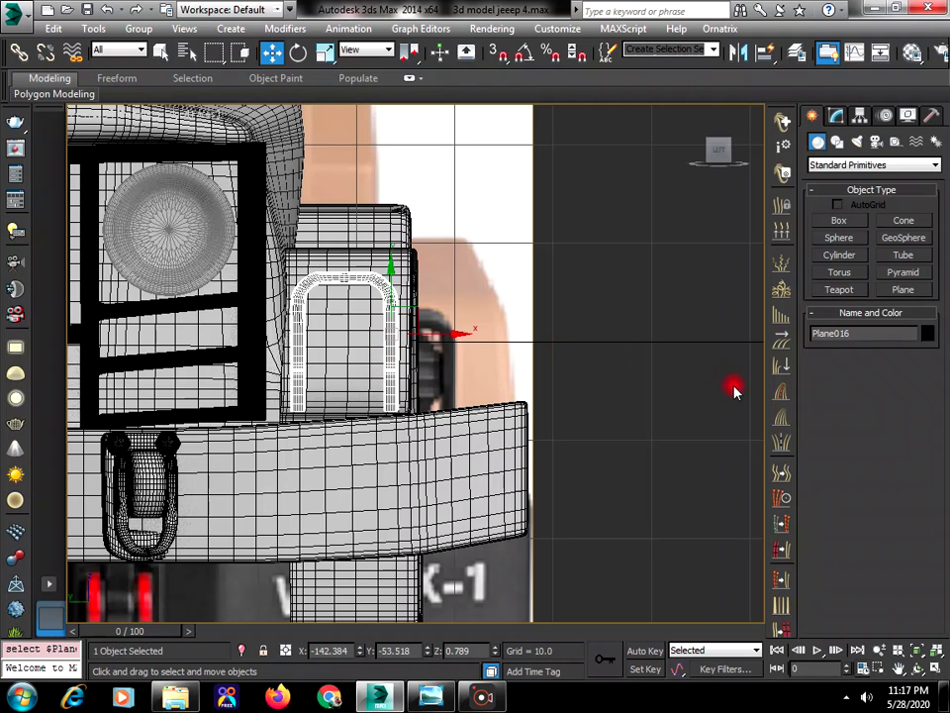
{"action": "left_click", "coordinate": [546, 553]}
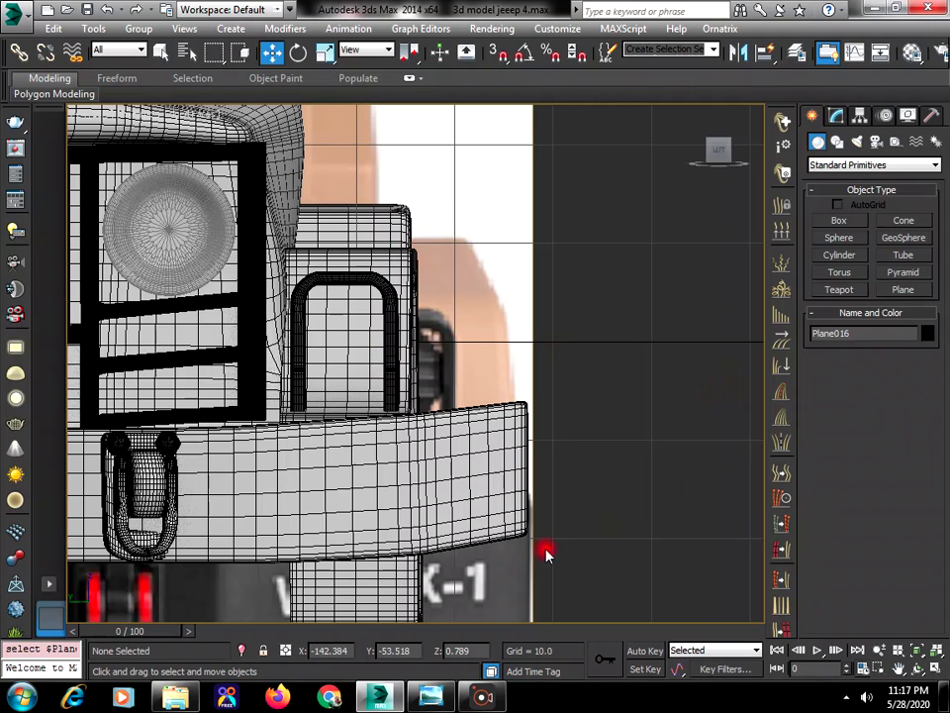
Turn on AutoGrid and try drawing a cylinder of about 5.1 radius inside the arch frame on the fender
{"action": "left_click", "coordinate": [840, 254]}
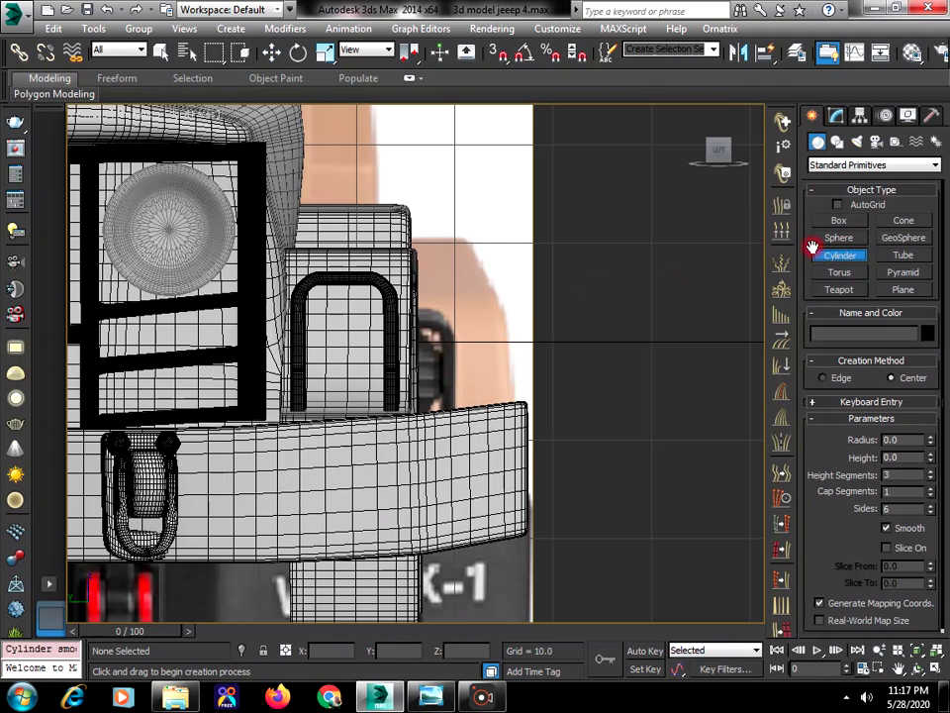
{"action": "left_click", "coordinate": [850, 206]}
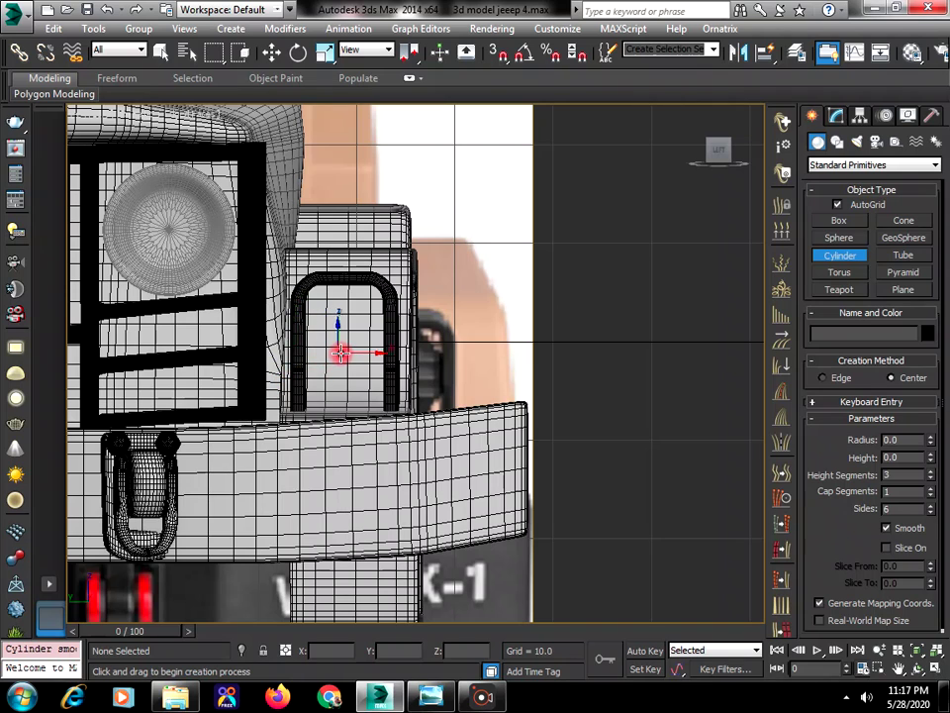
{"action": "left_click_drag", "start_coordinate": [342, 352], "coordinate": [356, 389]}
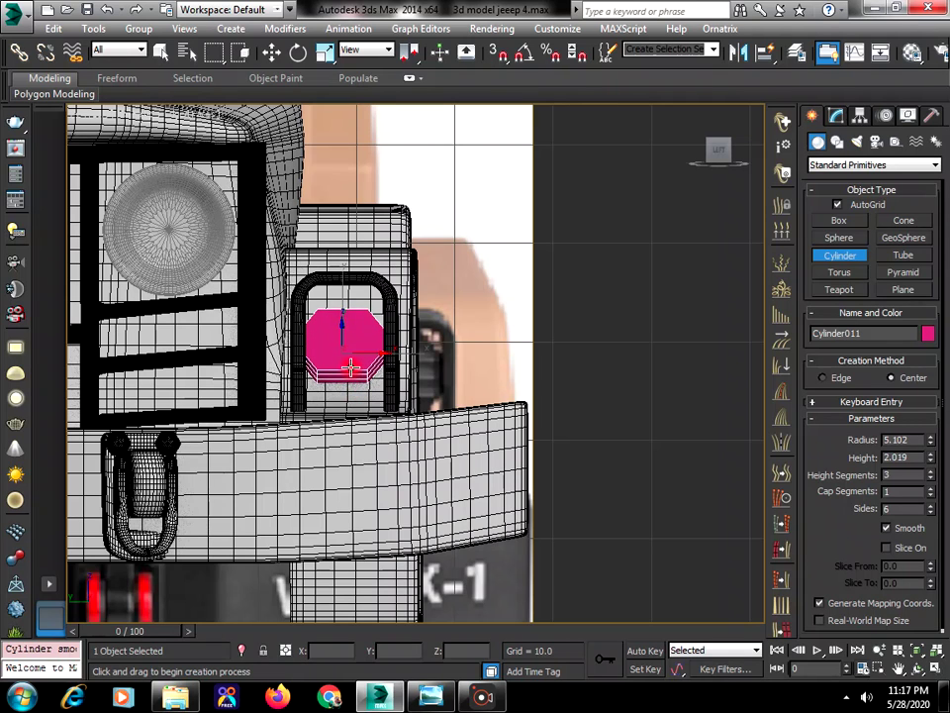
{"action": "right_click", "coordinate": [626, 420]}
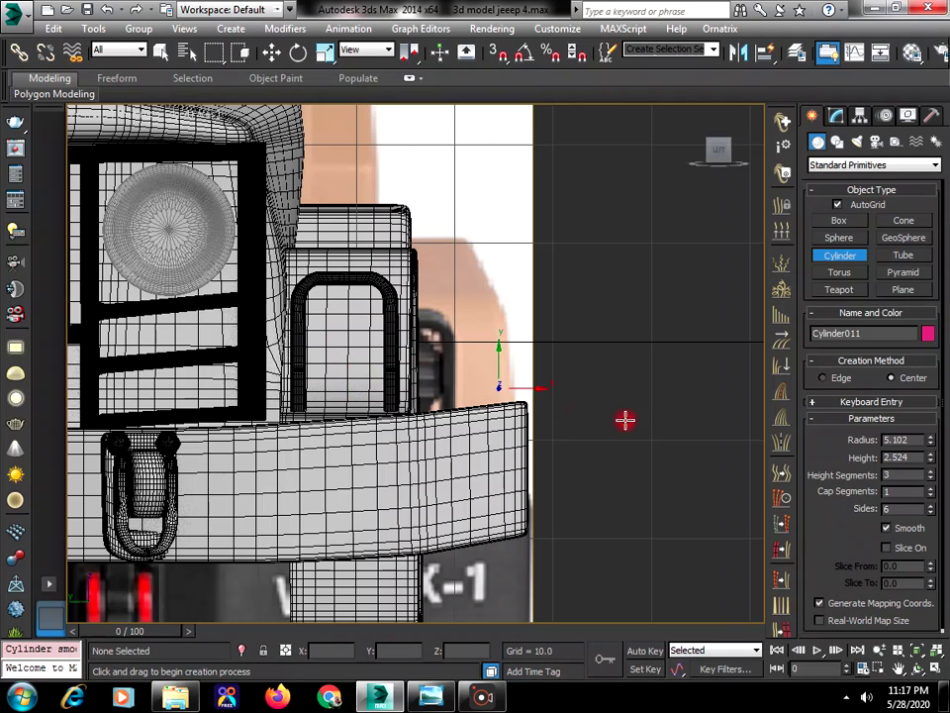
{"action": "right_click", "coordinate": [671, 484]}
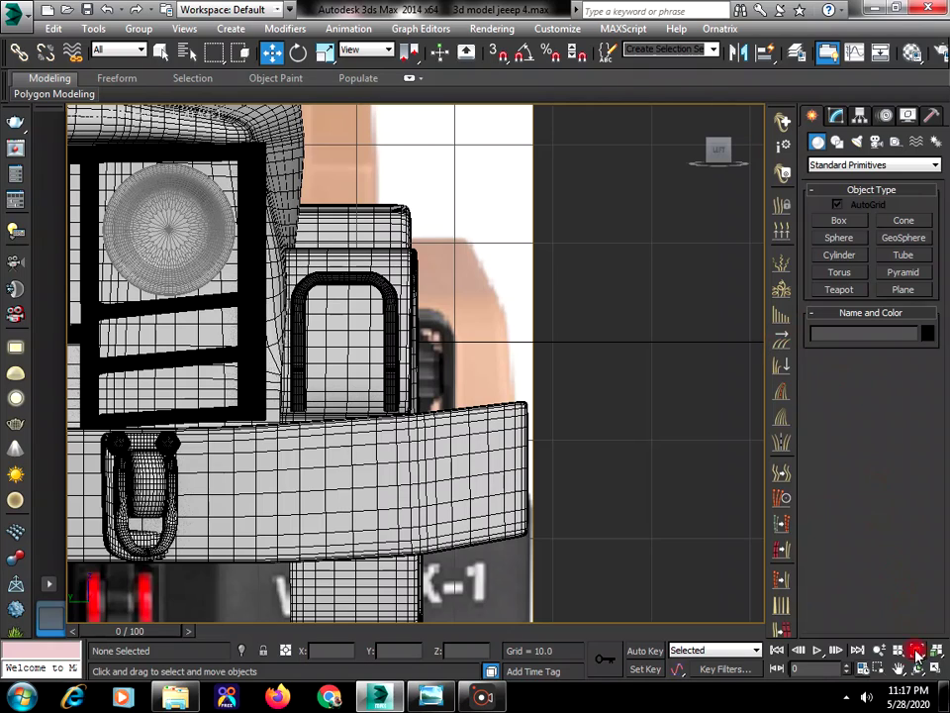
Draw a cylinder of about 9.77 radius and 9.01 height in the empty area beside the jeep in the Left view
{"action": "scroll", "coordinate": [613, 481], "scroll_direction": "down", "scroll_amount": 8}
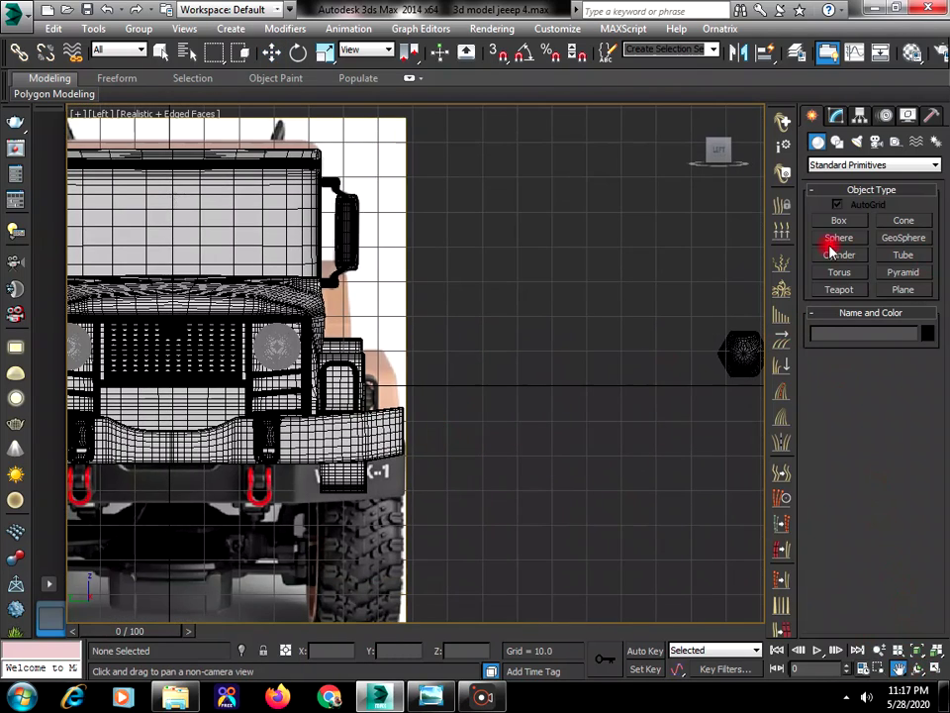
{"action": "left_click", "coordinate": [839, 255]}
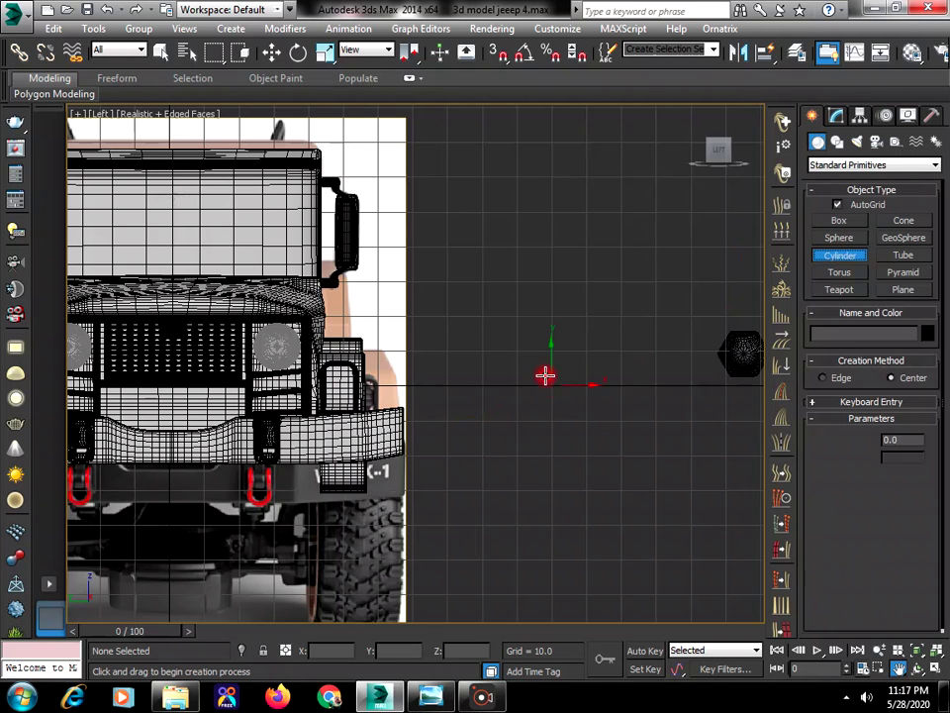
{"action": "left_click_drag", "start_coordinate": [550, 370], "coordinate": [556, 407]}
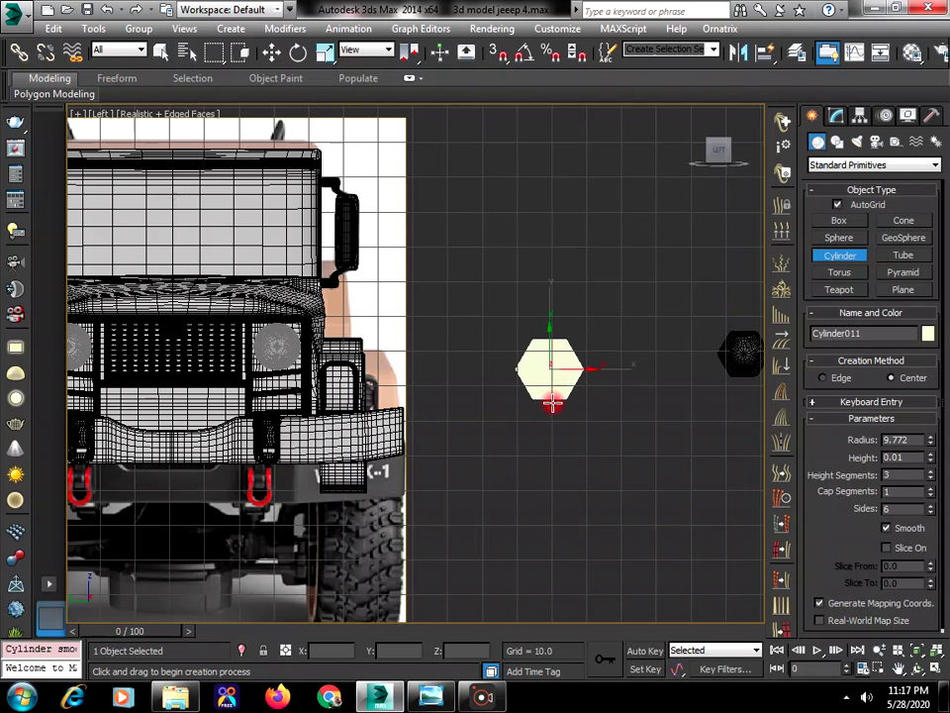
{"action": "left_click", "coordinate": [553, 371]}
{"action": "right_click", "coordinate": [553, 370]}
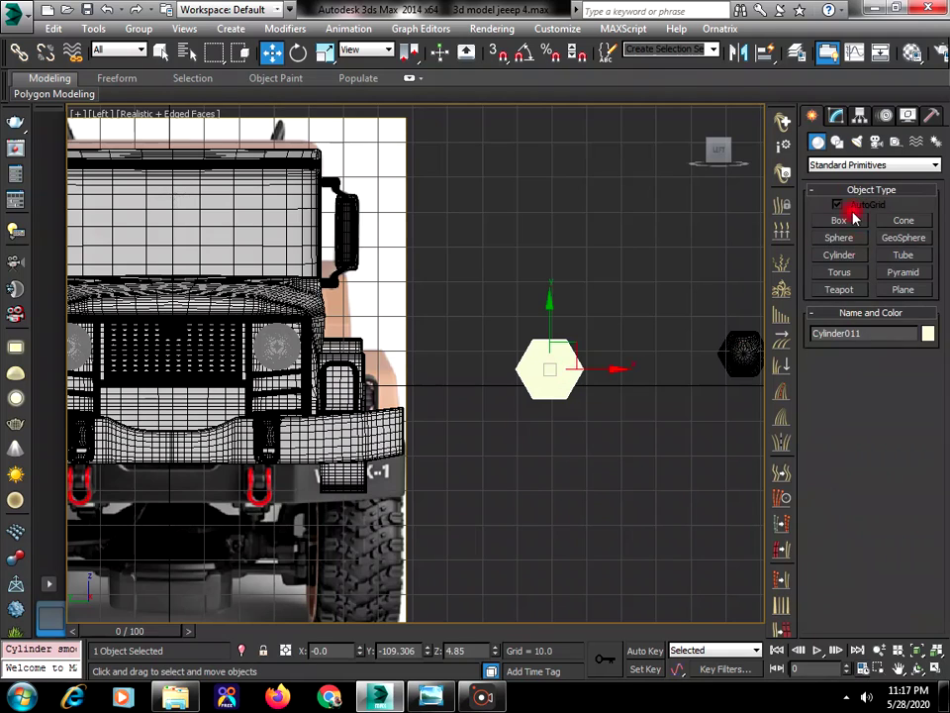
Set the new cylinder's number of sides to 12
{"action": "left_click", "coordinate": [837, 117]}
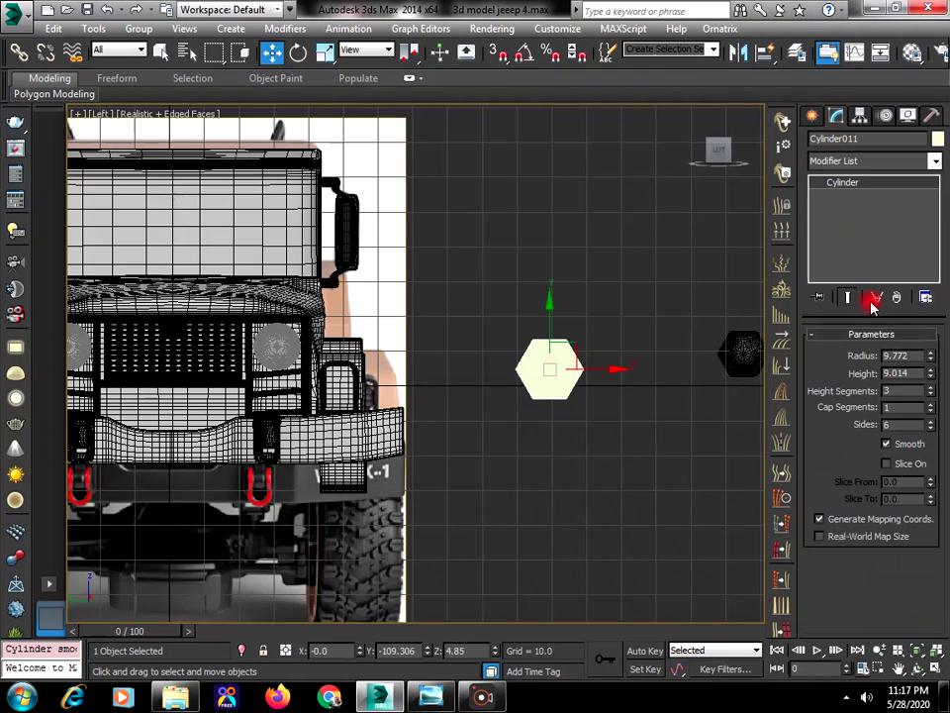
{"action": "left_click", "coordinate": [931, 424]}
{"action": "left_click", "coordinate": [932, 427]}
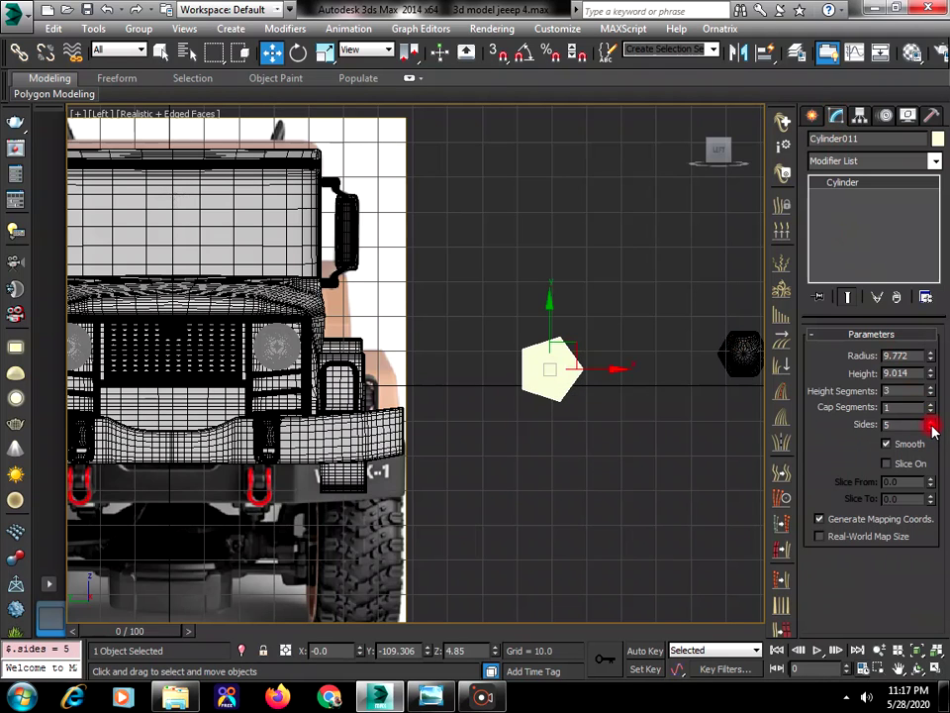
{"action": "left_click", "coordinate": [932, 423]}
{"action": "left_click", "coordinate": [931, 423]}
{"action": "left_click", "coordinate": [931, 423]}
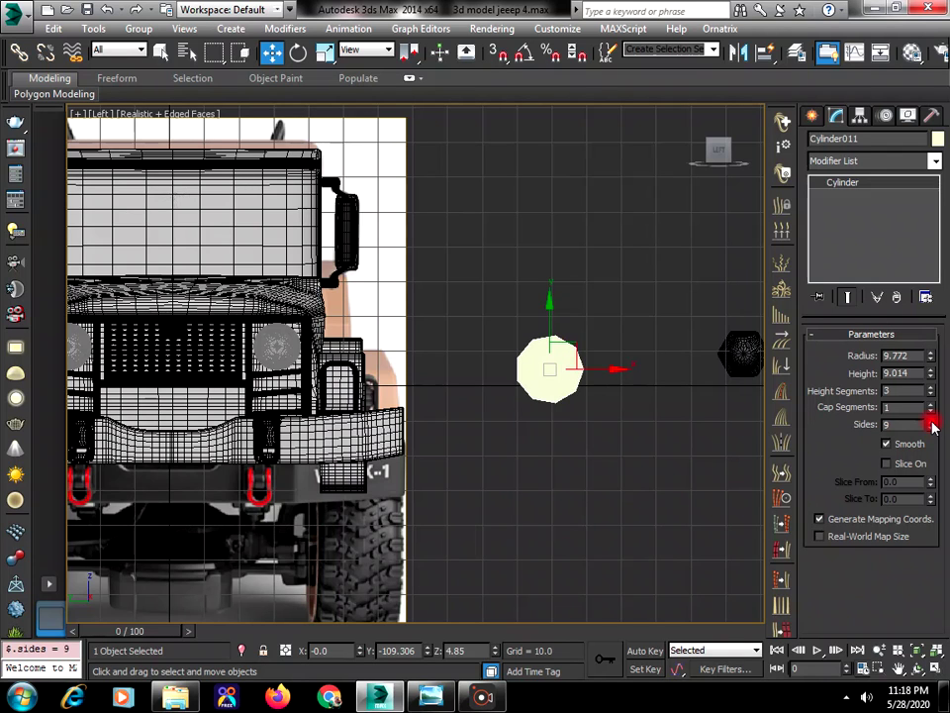
{"action": "left_click", "coordinate": [672, 443]}
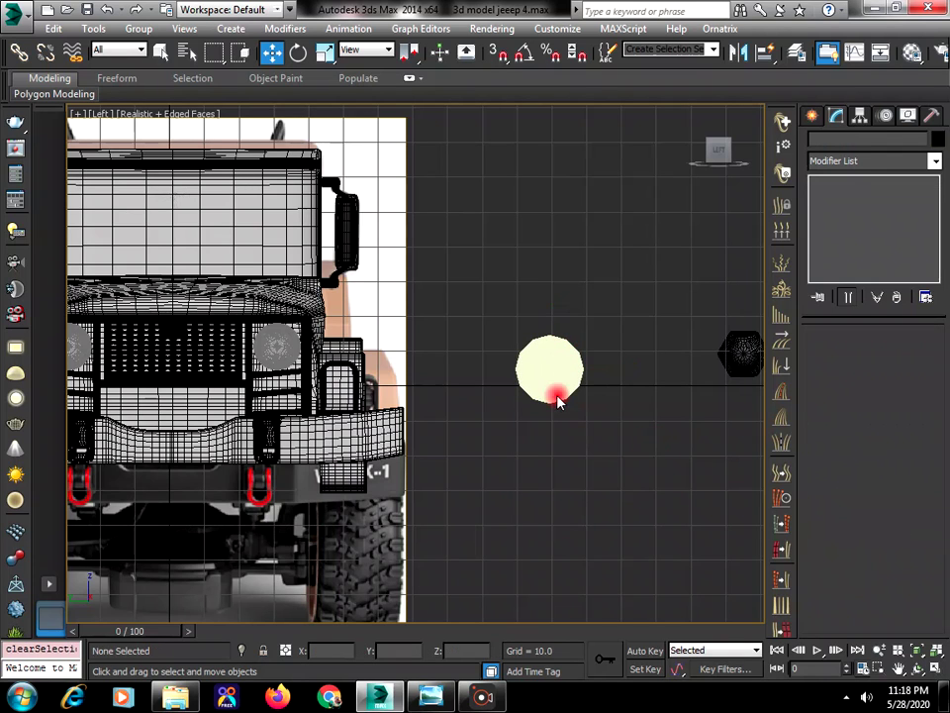
Reduce the cylinder's height segments to 1
{"action": "left_click", "coordinate": [550, 374]}
{"action": "right_click", "coordinate": [547, 368]}
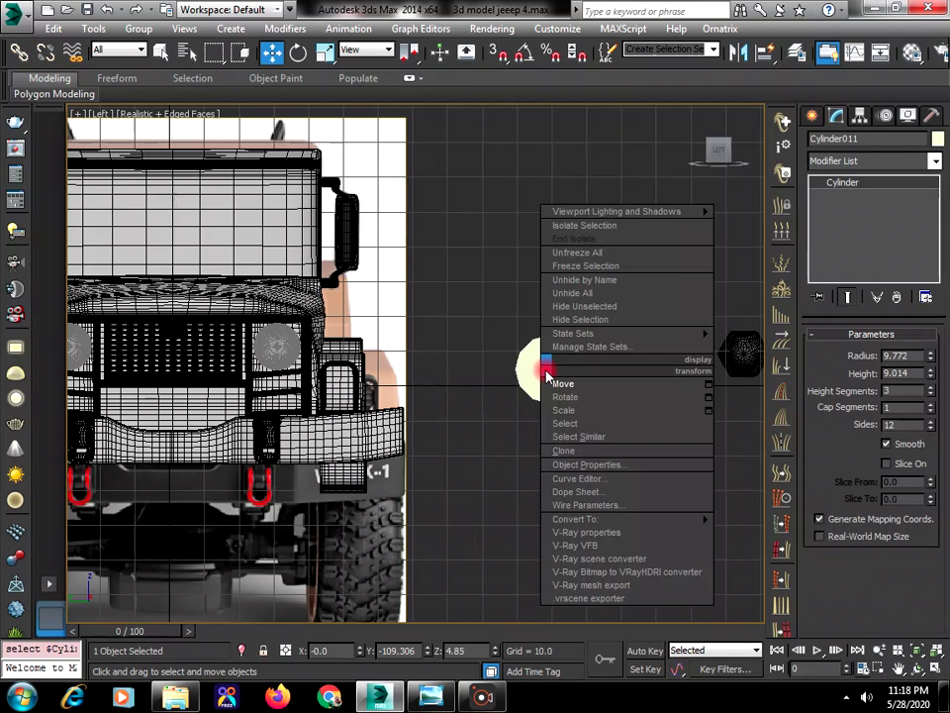
{"action": "left_click", "coordinate": [931, 396]}
{"action": "left_click", "coordinate": [931, 396]}
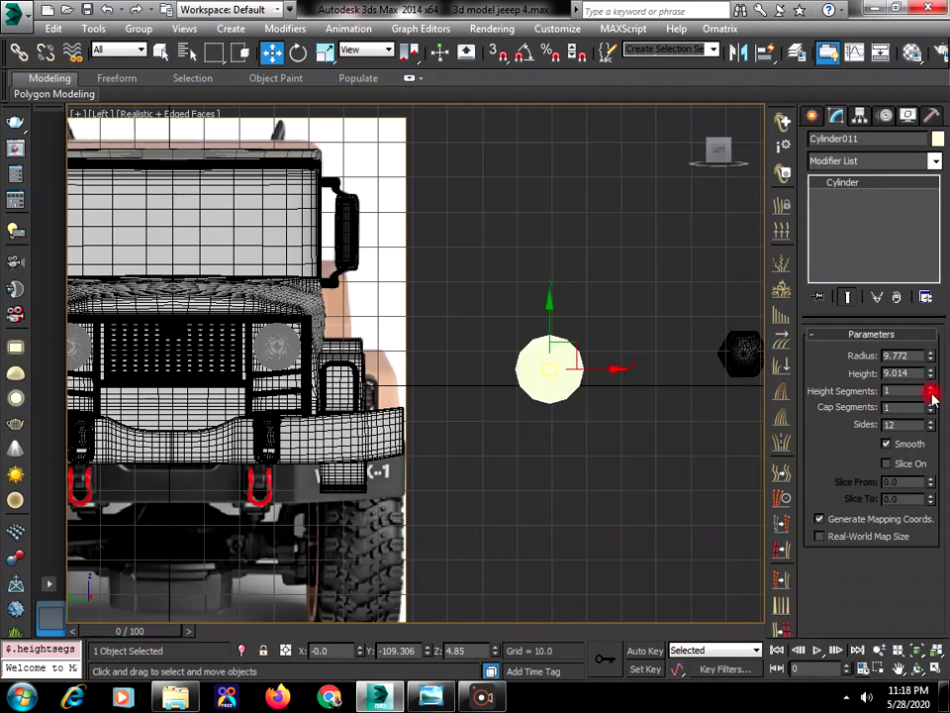
Convert the new cylinder beside the jeep to an Editable Poly and deselect it
{"action": "right_click", "coordinate": [555, 365]}
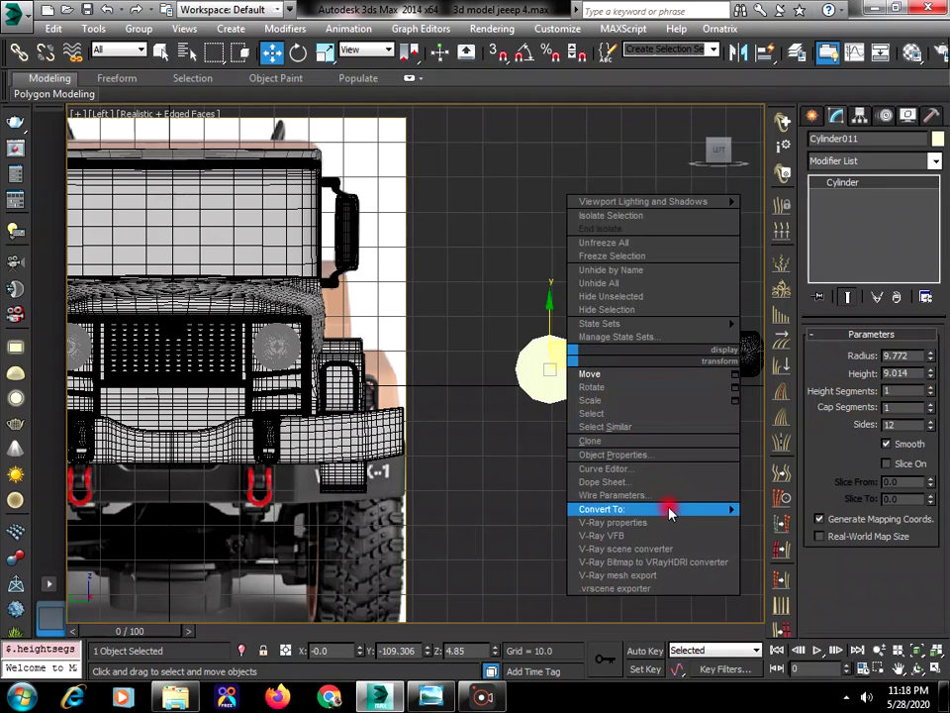
{"action": "mouse_move", "coordinate": [724, 508]}
{"action": "left_click", "coordinate": [760, 519]}
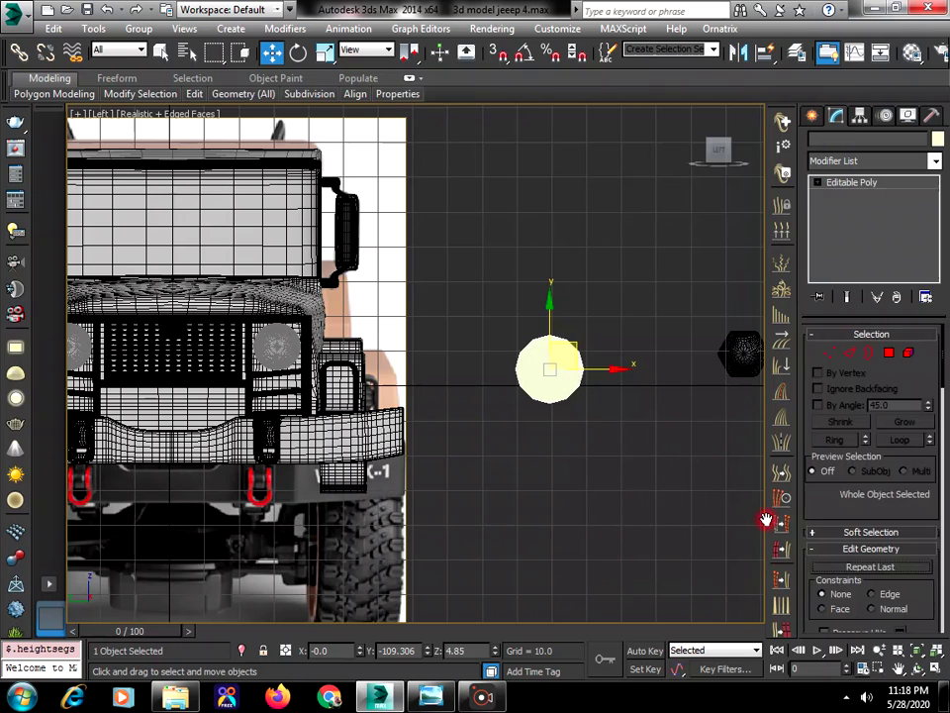
{"action": "left_click", "coordinate": [700, 539]}
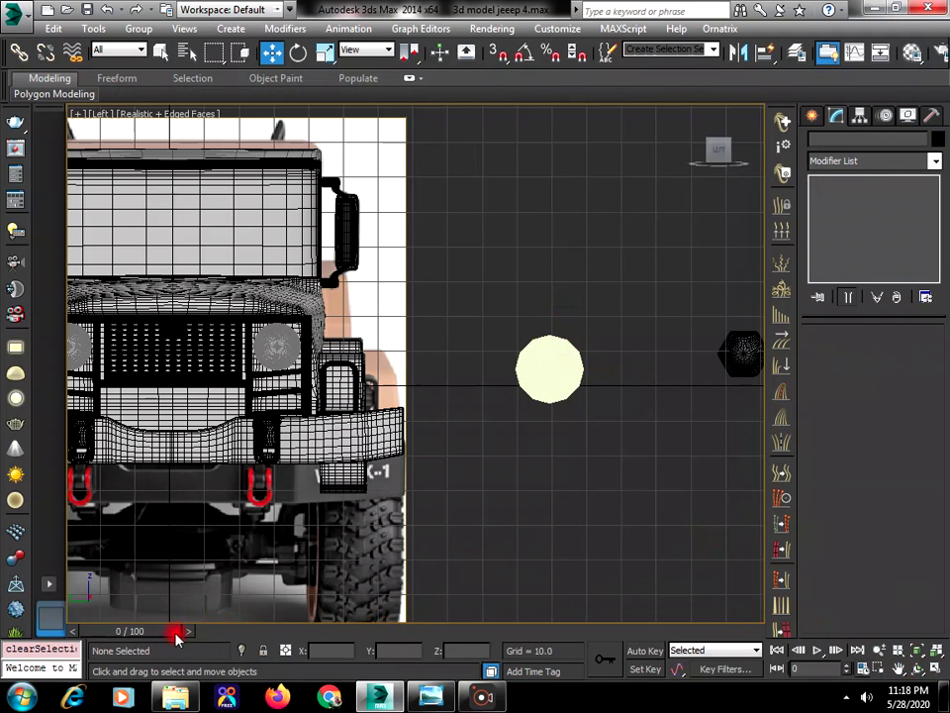
{"action": "left_click_drag", "start_coordinate": [150, 635], "coordinate": [116, 609]}
{"action": "key", "text": "w"}
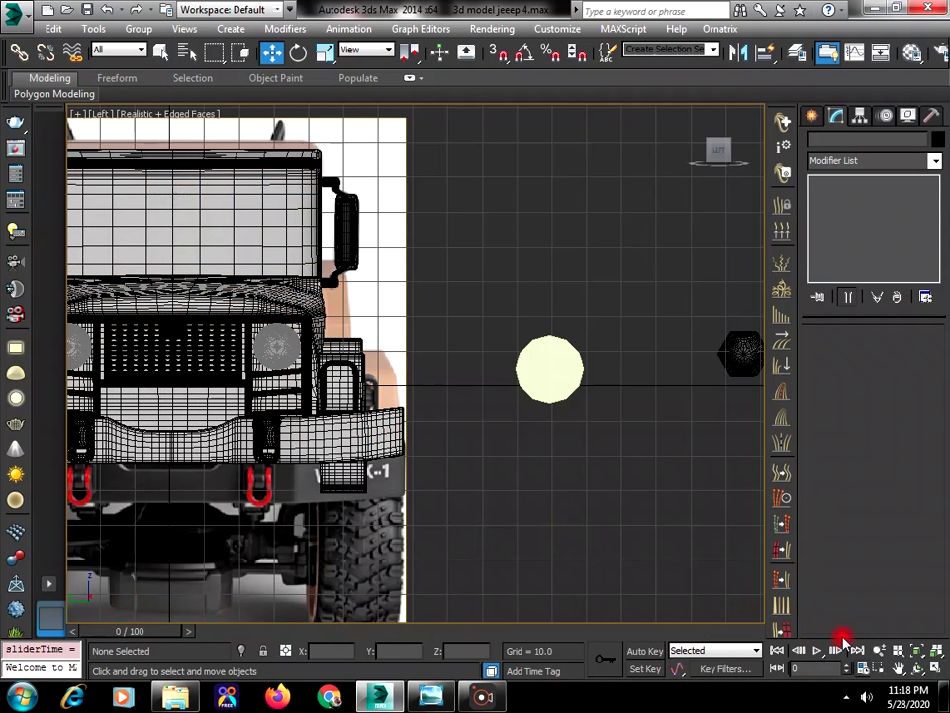
Switch to the four-viewport layout and select the cylinder in the Perspective view
{"action": "left_click", "coordinate": [938, 670]}
{"action": "left_click", "coordinate": [899, 669]}
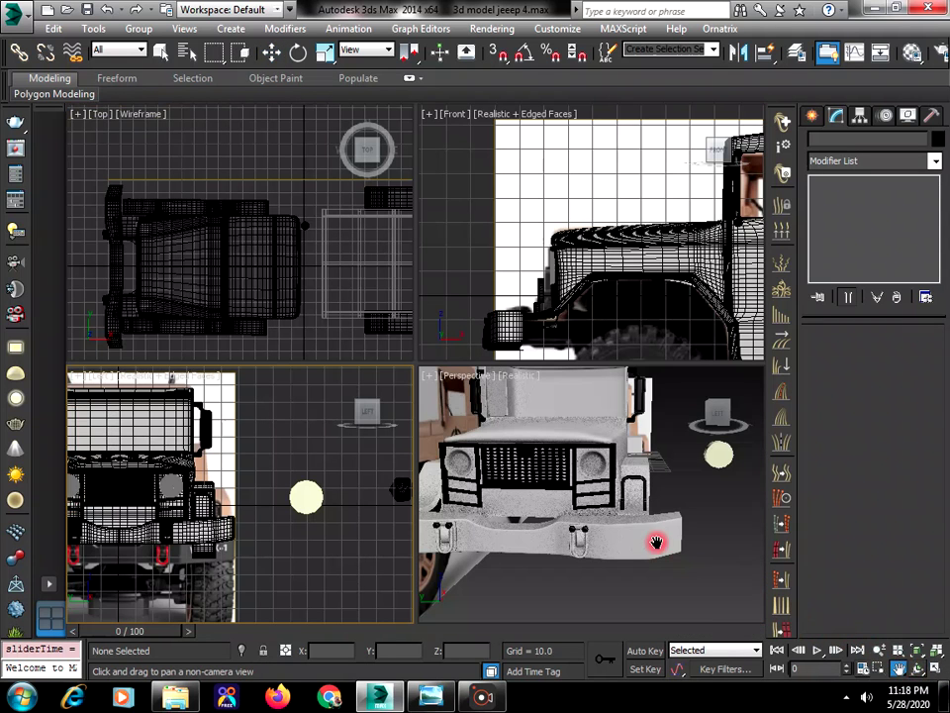
{"action": "left_click_drag", "start_coordinate": [657, 539], "coordinate": [605, 547]}
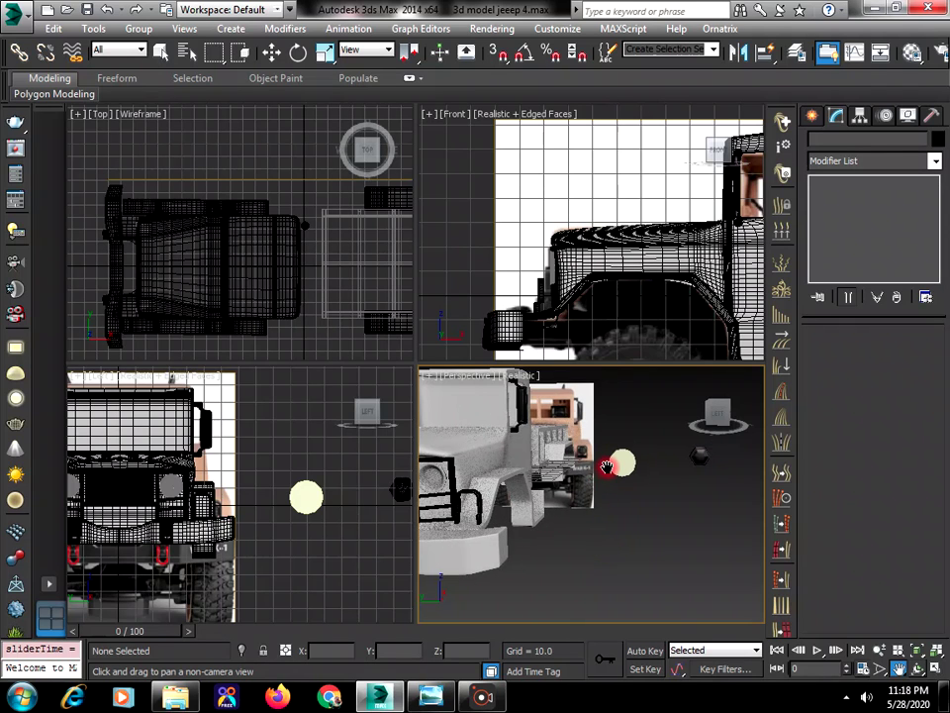
{"action": "scroll", "coordinate": [605, 465], "scroll_direction": "up", "scroll_amount": 3}
{"action": "right_click", "coordinate": [664, 462]}
{"action": "left_click", "coordinate": [664, 463]}
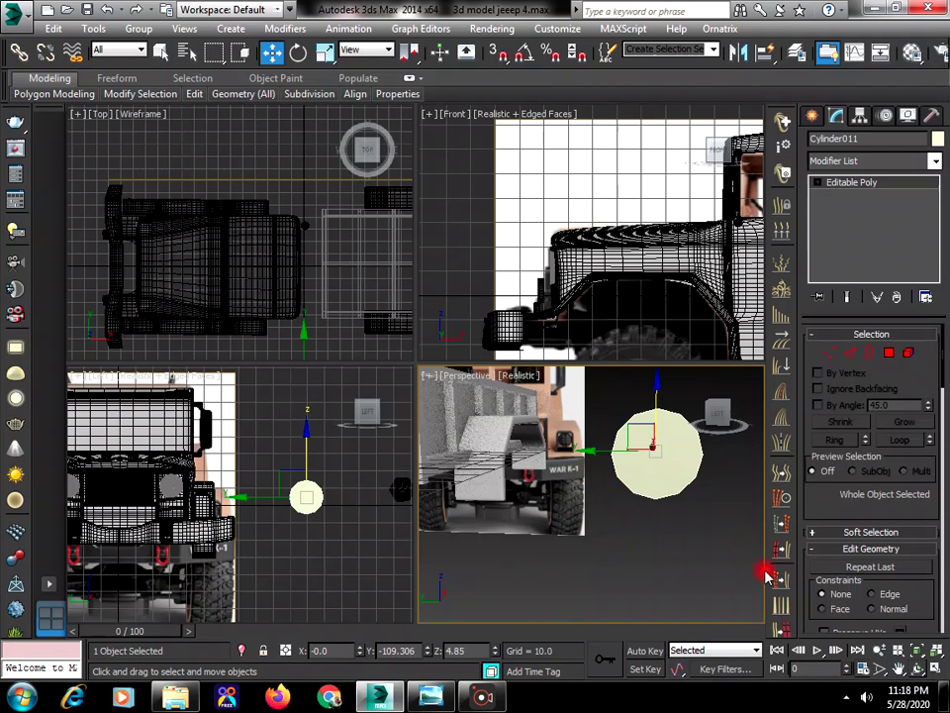
{"action": "left_click", "coordinate": [899, 669]}
{"action": "left_click_drag", "start_coordinate": [703, 526], "coordinate": [610, 549]}
{"action": "right_click", "coordinate": [610, 548]}
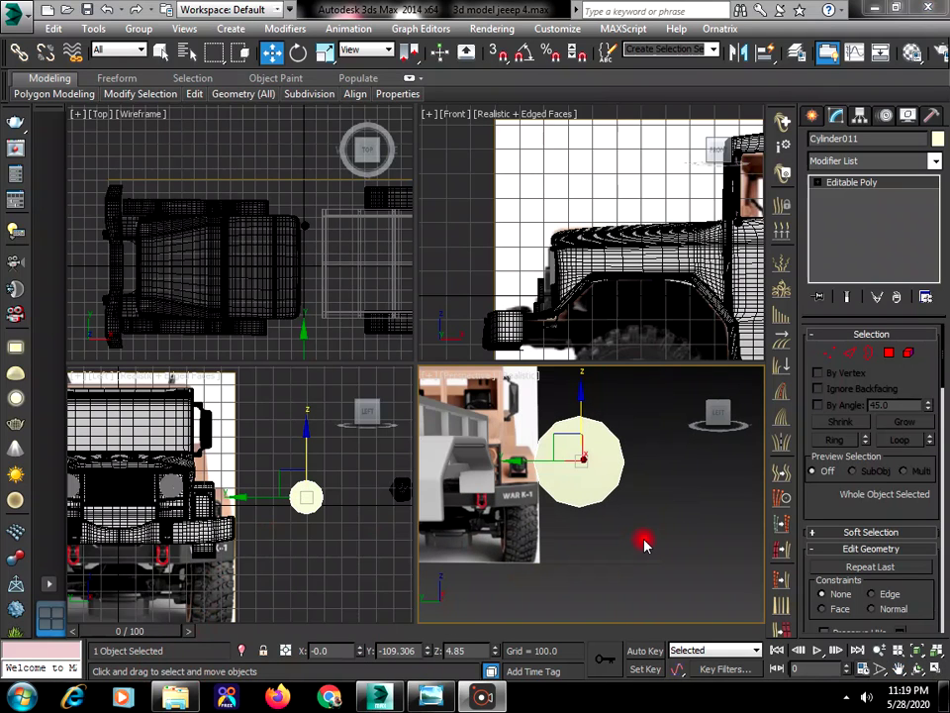
{"action": "left_click", "coordinate": [721, 569]}
{"action": "left_click", "coordinate": [573, 462]}
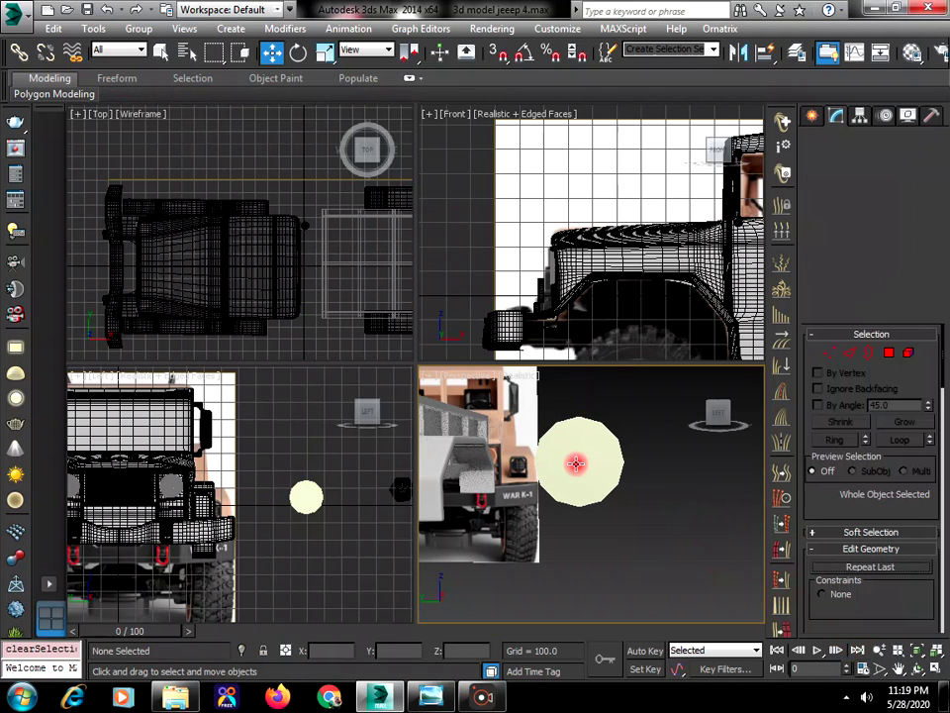
Bevel the cylinder's rear cap polygon with a height of about 7.62 and an outline of about -6.95
{"action": "left_click", "coordinate": [915, 671]}
{"action": "left_click_drag", "start_coordinate": [626, 519], "coordinate": [461, 535]}
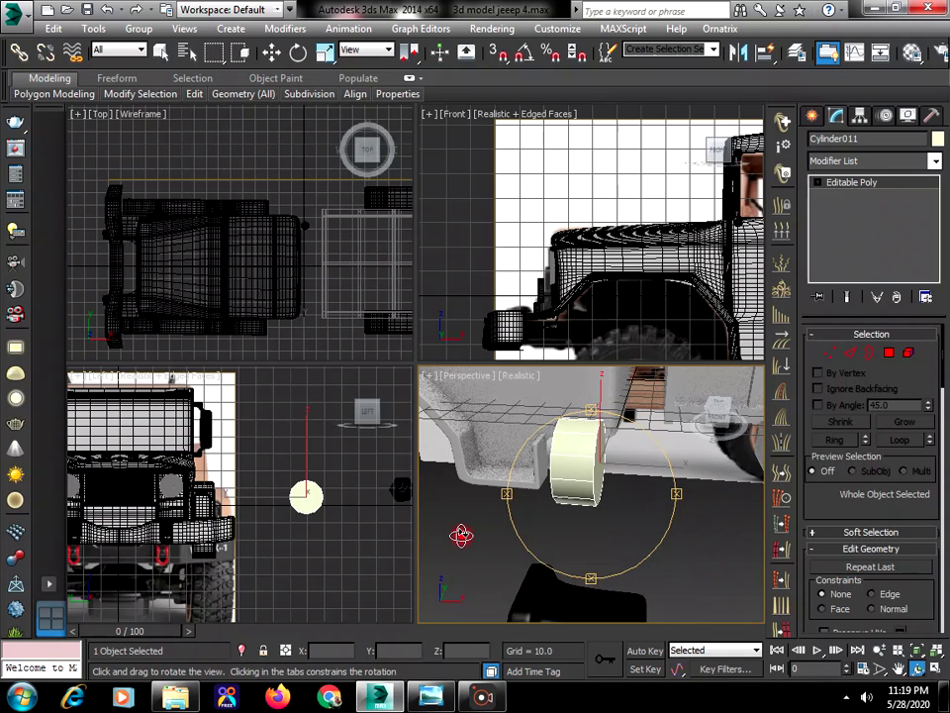
{"action": "left_click", "coordinate": [890, 351]}
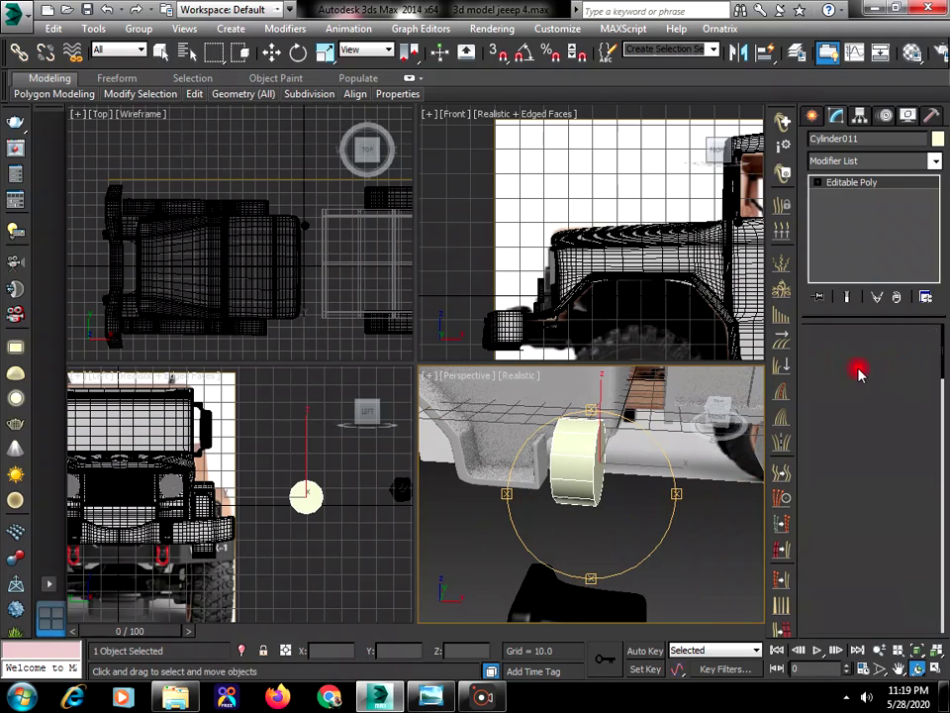
{"action": "left_click", "coordinate": [597, 463]}
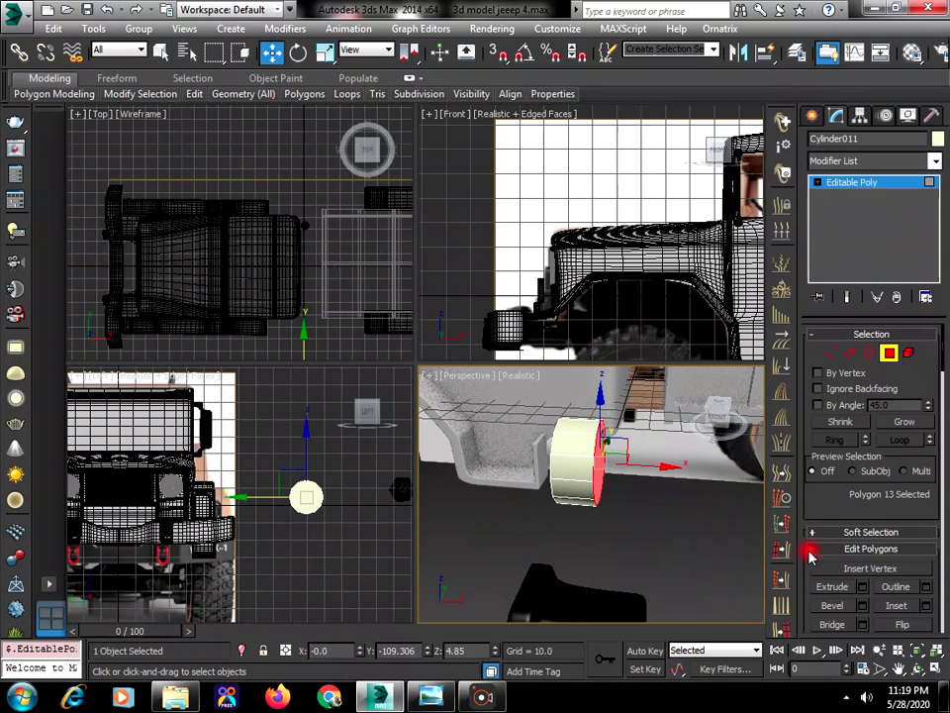
{"action": "left_click", "coordinate": [863, 605]}
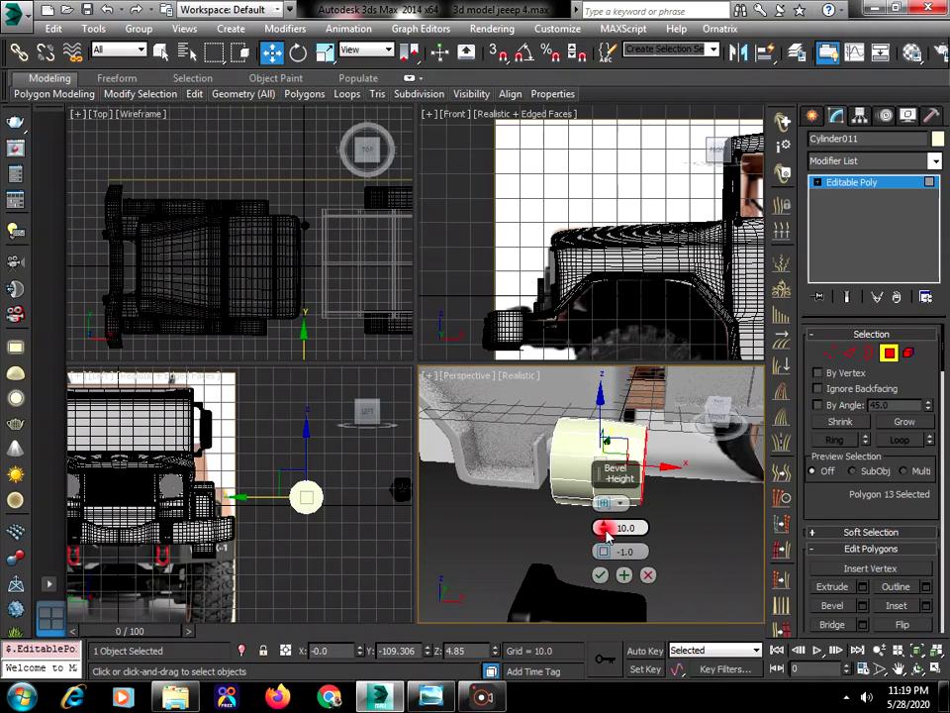
{"action": "left_click_drag", "start_coordinate": [606, 532], "coordinate": [603, 565]}
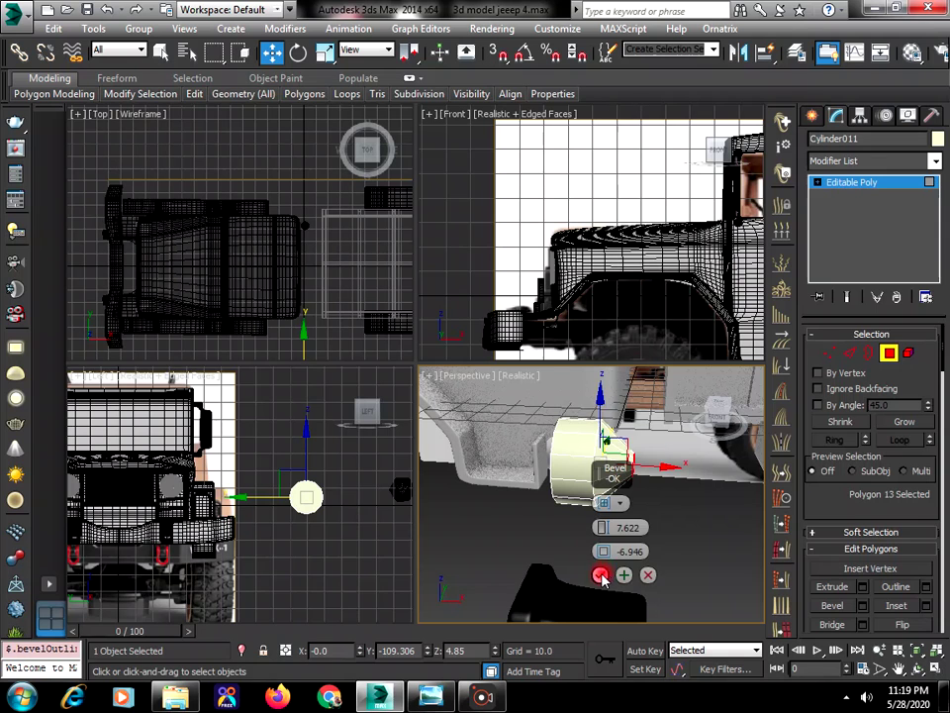
{"action": "left_click", "coordinate": [601, 575]}
Bevel the cylinder's front cap polygon inward with a height of about -6.25 and an outline of about -8.14
{"action": "left_click", "coordinate": [917, 668]}
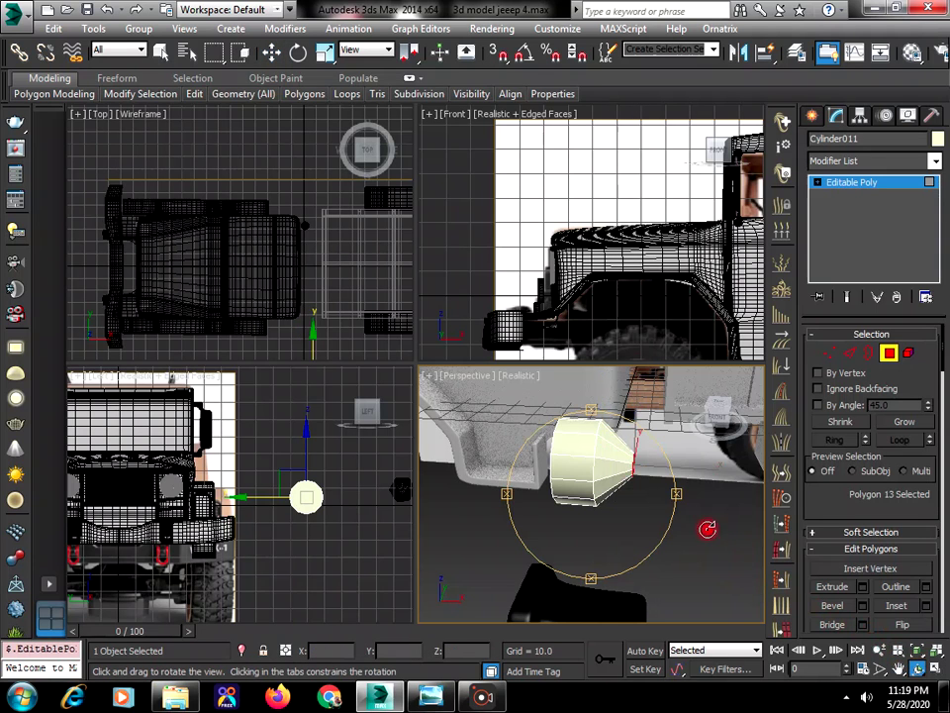
{"action": "left_click_drag", "start_coordinate": [708, 528], "coordinate": [716, 437]}
{"action": "right_click", "coordinate": [716, 436]}
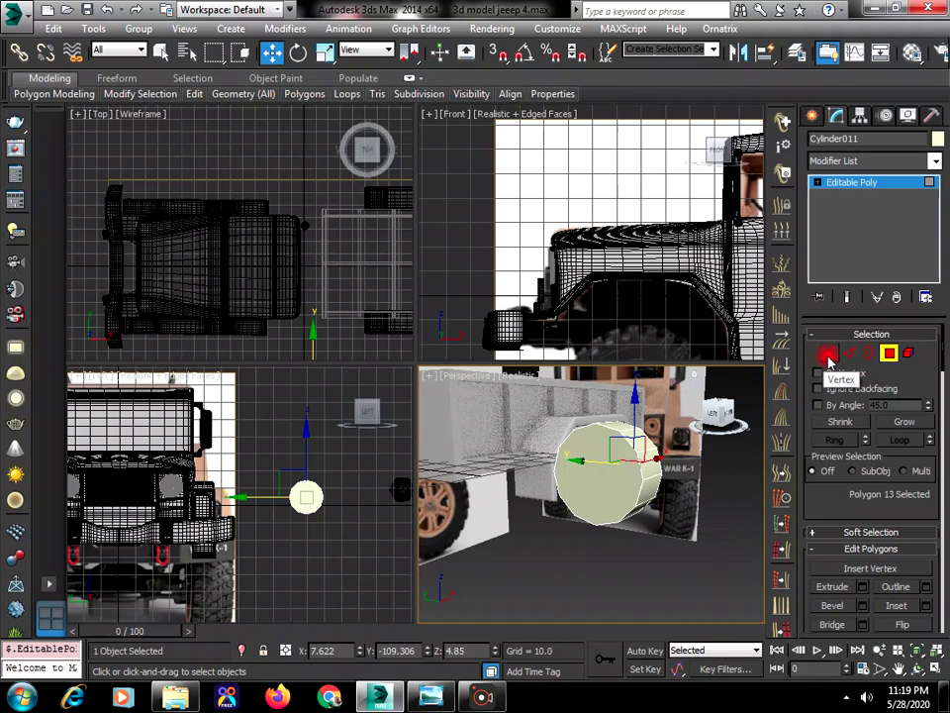
{"action": "left_click", "coordinate": [612, 482]}
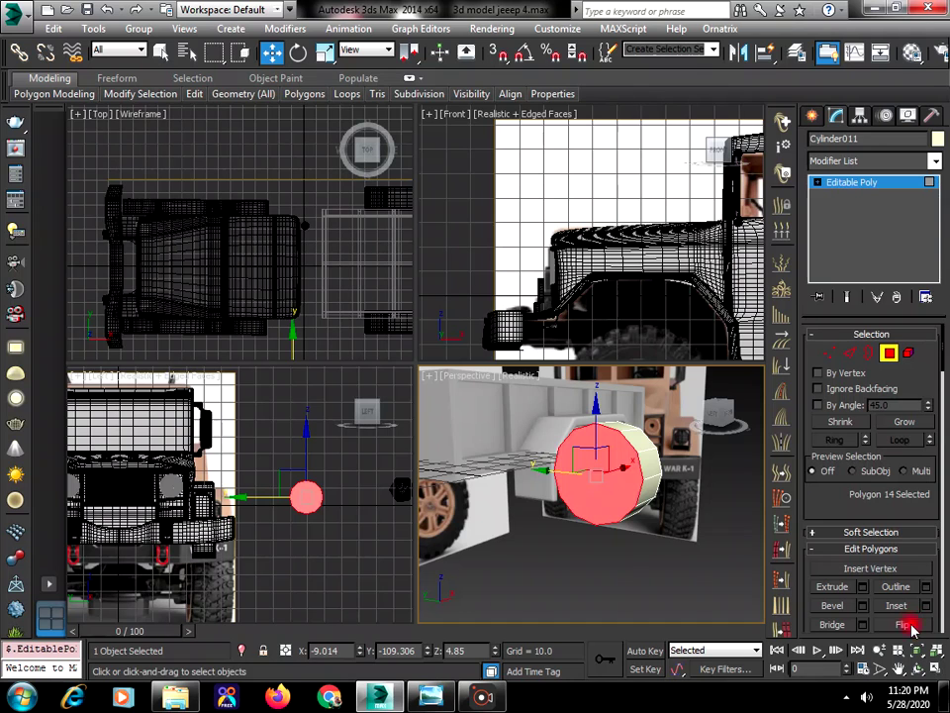
{"action": "left_click", "coordinate": [918, 669]}
{"action": "left_click_drag", "start_coordinate": [633, 520], "coordinate": [552, 528]}
{"action": "right_click", "coordinate": [711, 538]}
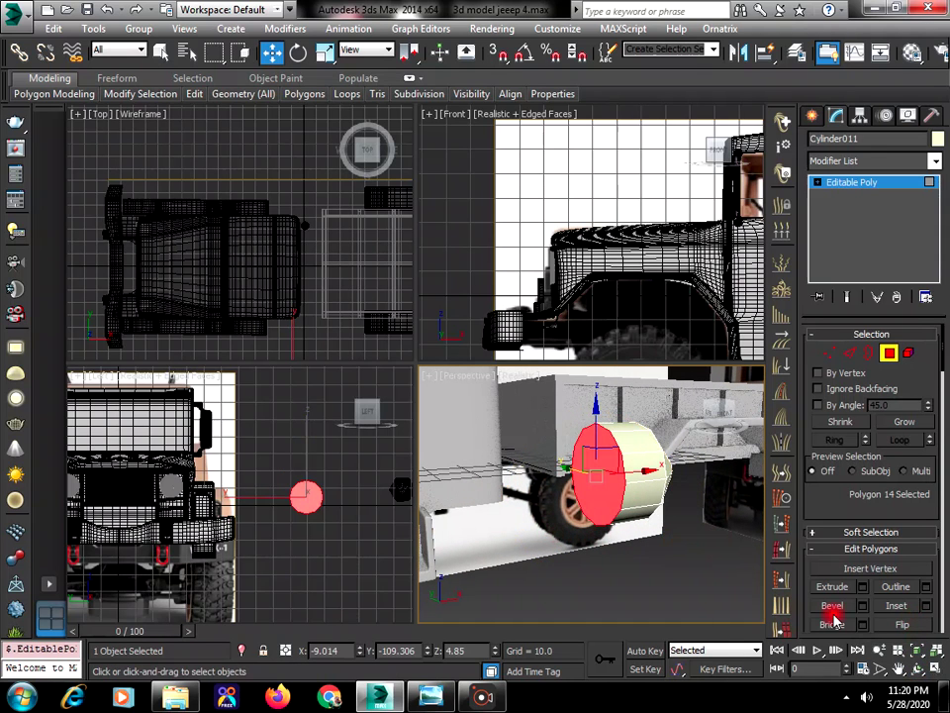
{"action": "left_click", "coordinate": [862, 605]}
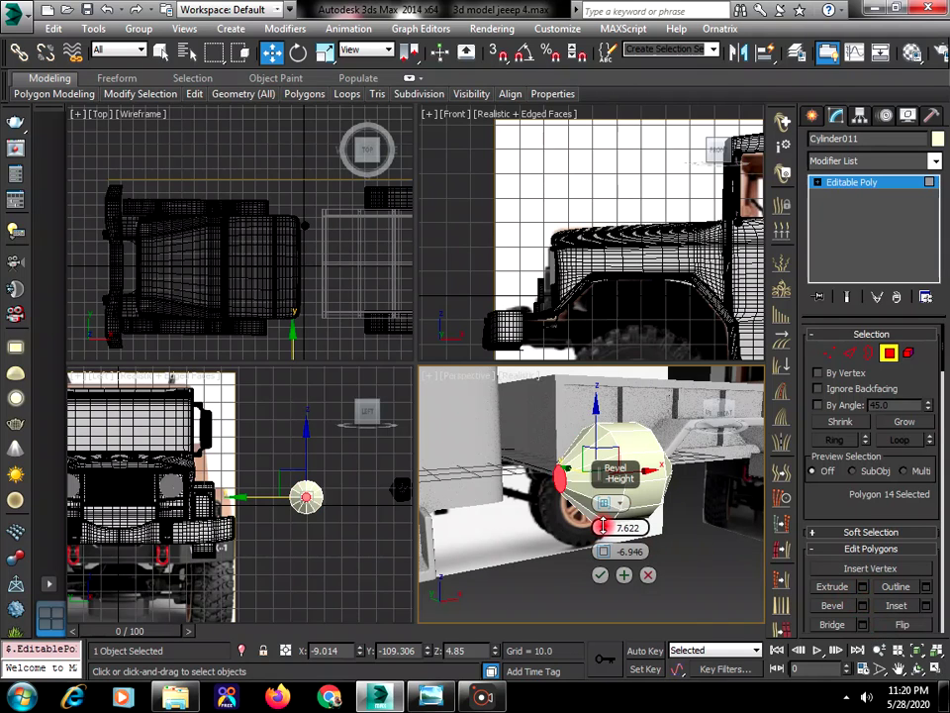
{"action": "mouse_move", "coordinate": [602, 526]}
{"action": "left_mouse_down"}
{"action": "mouse_move", "coordinate": [610, 554]}
{"action": "mouse_move", "coordinate": [606, 534]}
{"action": "left_mouse_up"}
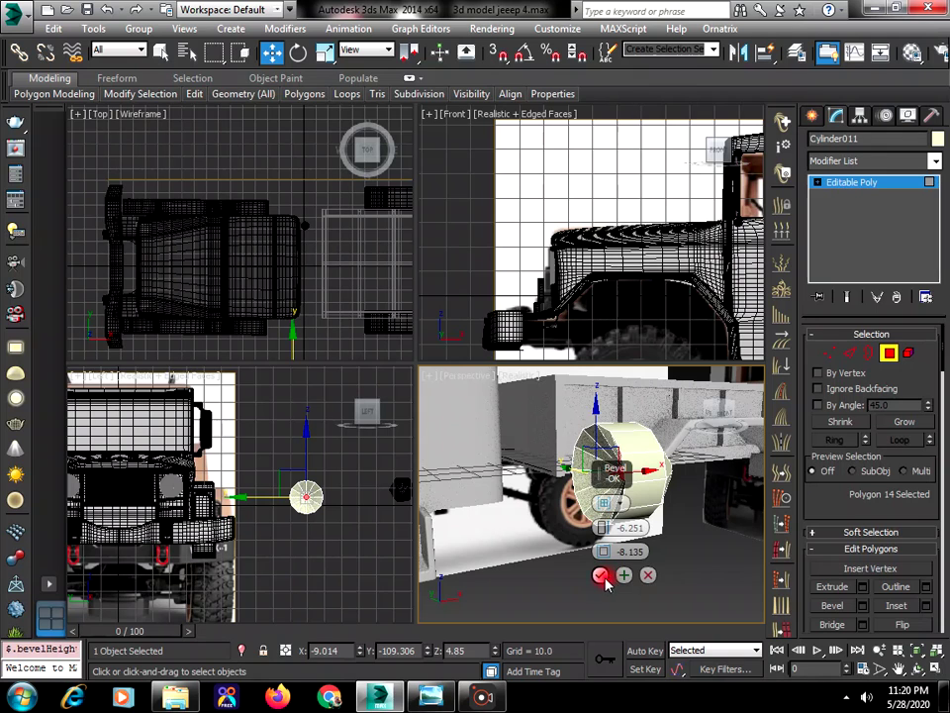
{"action": "left_click", "coordinate": [601, 576]}
Move the small recessed polygon toward the lamp's open front, to about -6.37 on X
{"action": "left_click", "coordinate": [918, 671]}
{"action": "mouse_move", "coordinate": [614, 525]}
{"action": "left_mouse_down"}
{"action": "mouse_move", "coordinate": [608, 574]}
{"action": "mouse_move", "coordinate": [685, 524]}
{"action": "mouse_move", "coordinate": [622, 530]}
{"action": "left_mouse_up"}
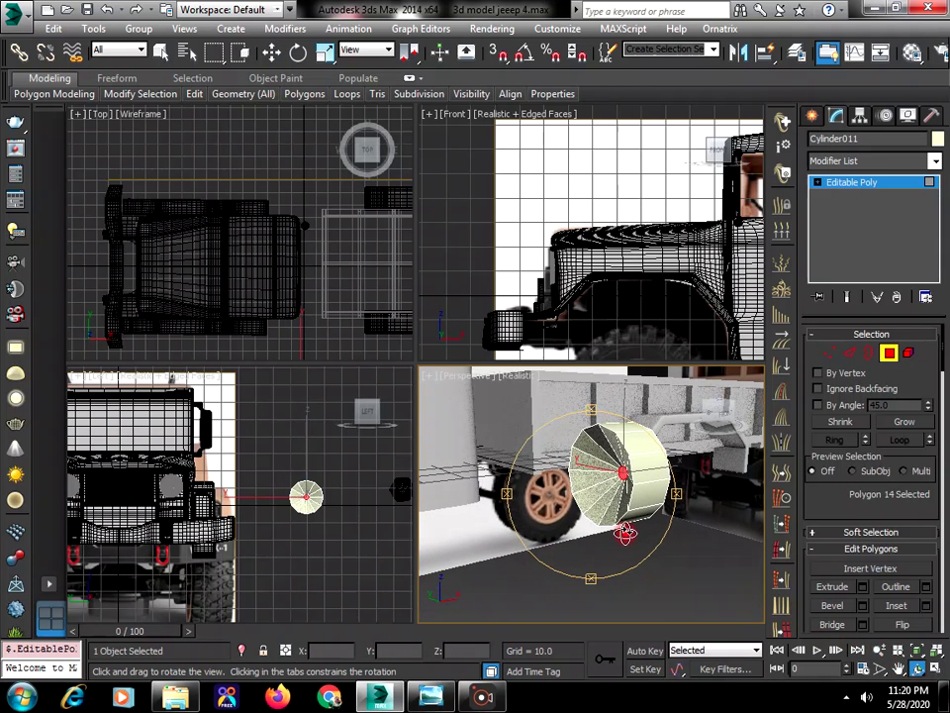
{"action": "key", "text": "w"}
{"action": "left_click_drag", "start_coordinate": [657, 466], "coordinate": [641, 472]}
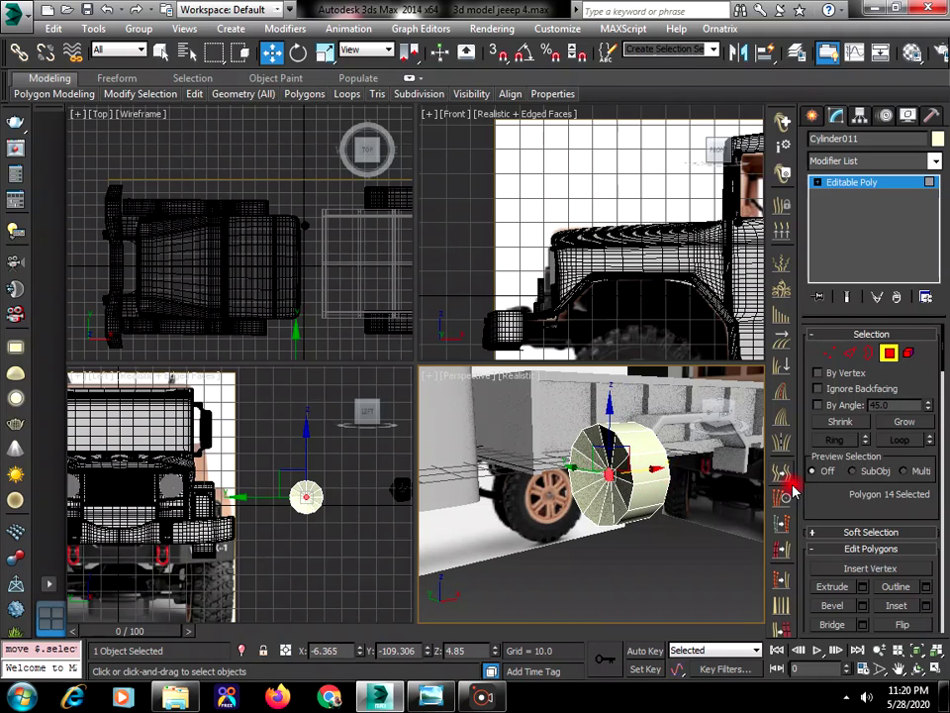
Insert Swift Loop edge loops inside the lamp's recess and around its outer side wall
{"action": "left_click", "coordinate": [848, 354]}
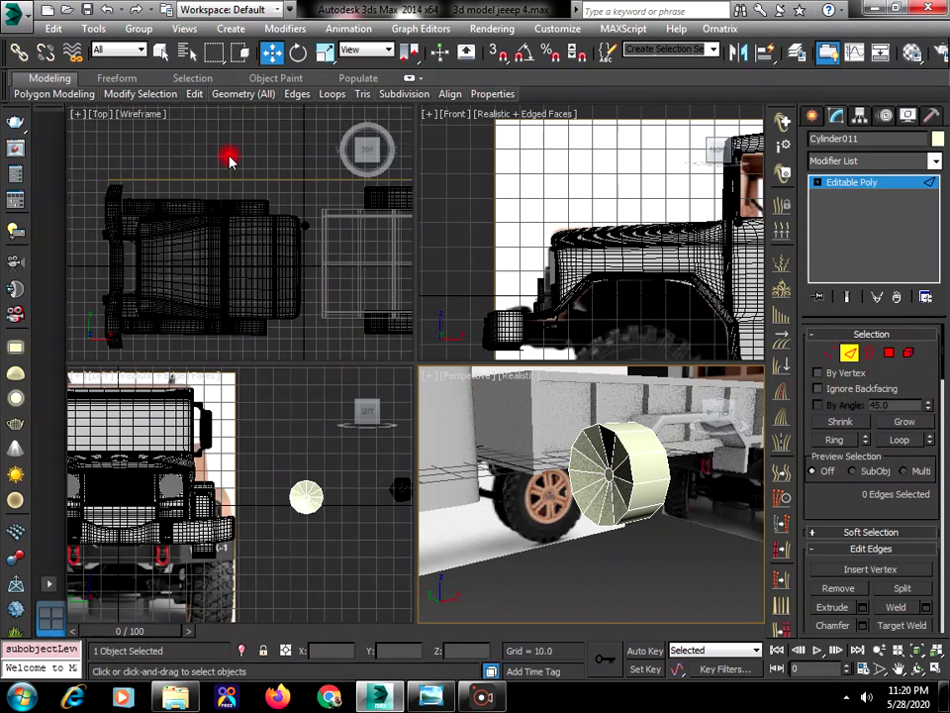
{"action": "mouse_move", "coordinate": [194, 93]}
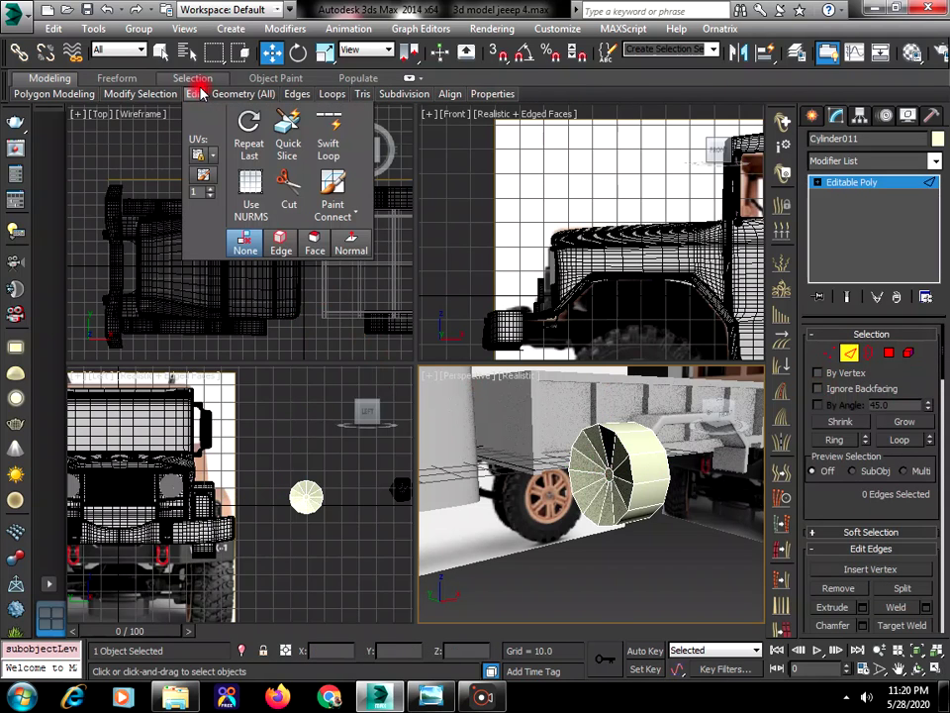
{"action": "left_click", "coordinate": [336, 147]}
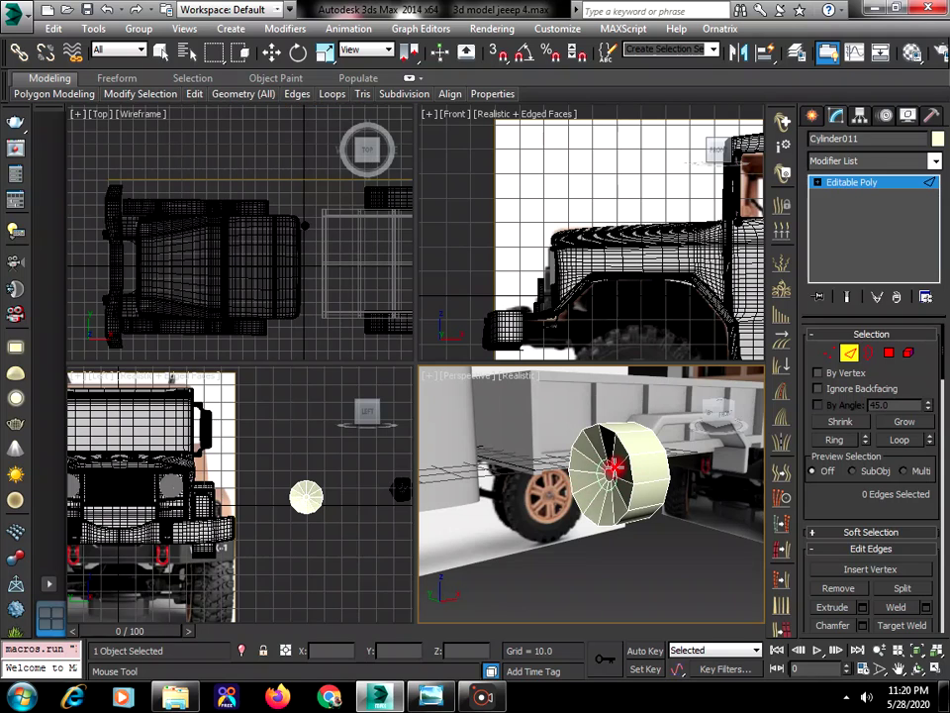
{"action": "left_click", "coordinate": [615, 454]}
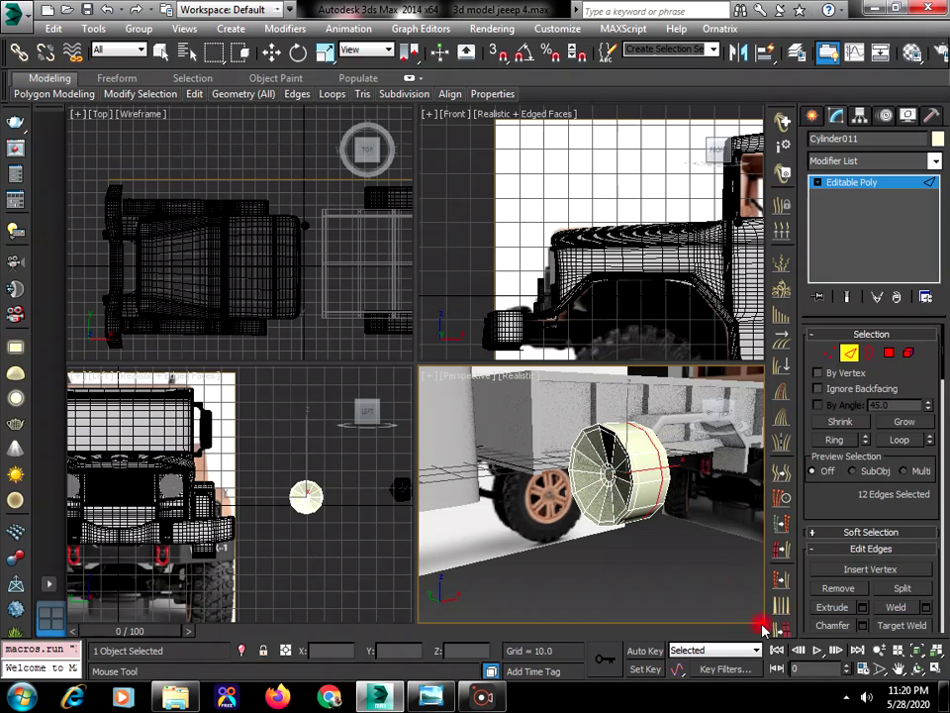
Insert another edge loop close to the narrow rear end of the lamp
{"action": "left_click", "coordinate": [917, 668]}
{"action": "left_click_drag", "start_coordinate": [593, 515], "coordinate": [505, 517]}
{"action": "right_click", "coordinate": [660, 538]}
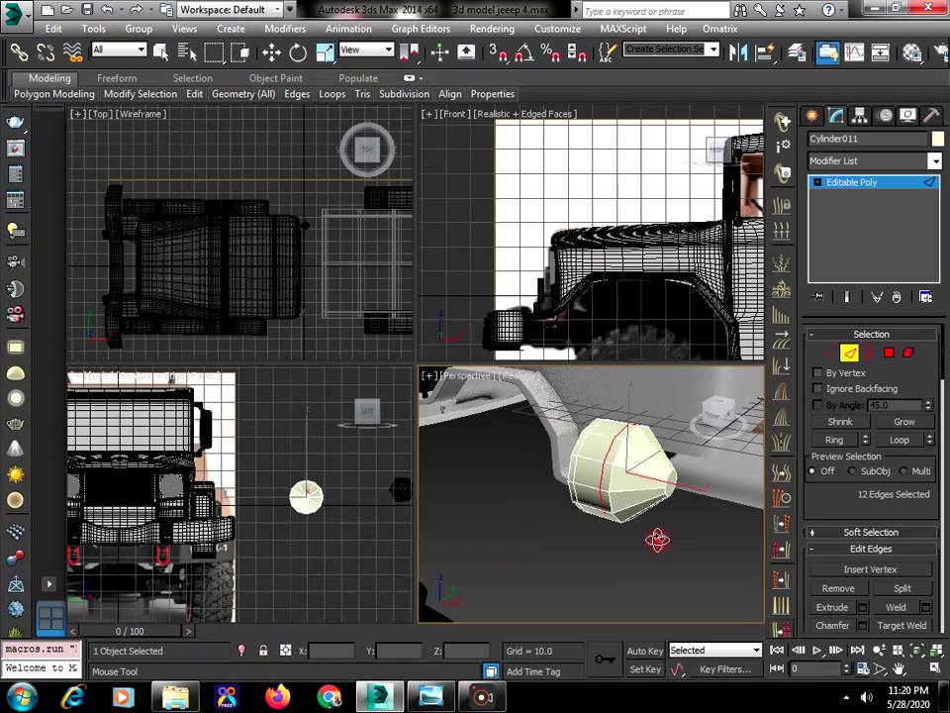
{"action": "left_click_drag", "start_coordinate": [663, 482], "coordinate": [736, 594]}
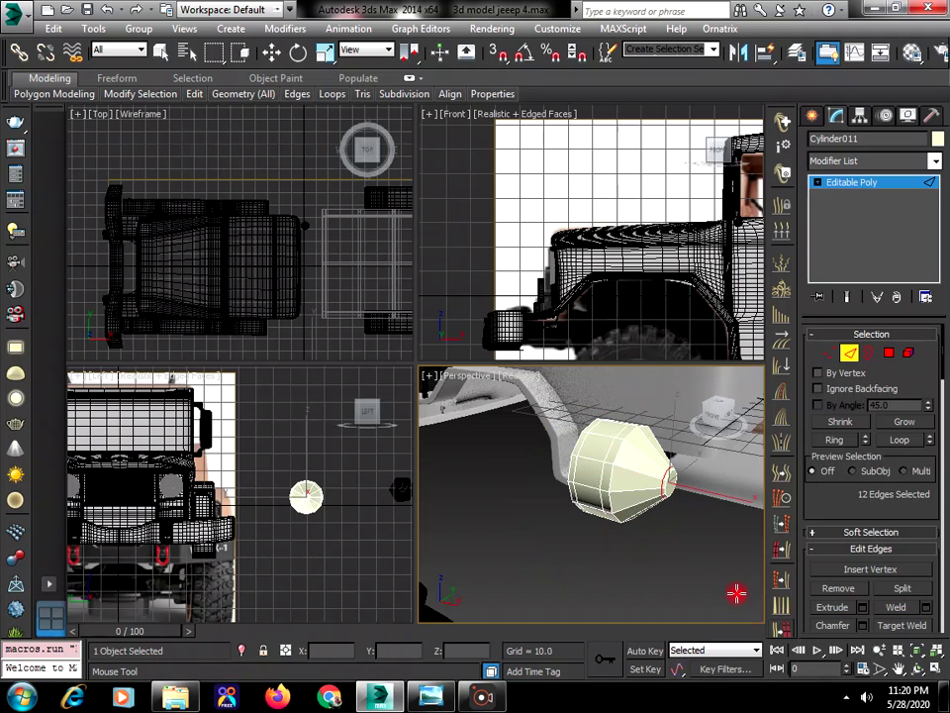
Apply a TurboSmooth modifier to the lamp, raise its iterations, and deselect the lamp
{"action": "left_click", "coordinate": [916, 668]}
{"action": "left_click_drag", "start_coordinate": [568, 481], "coordinate": [764, 389]}
{"action": "right_click", "coordinate": [764, 389]}
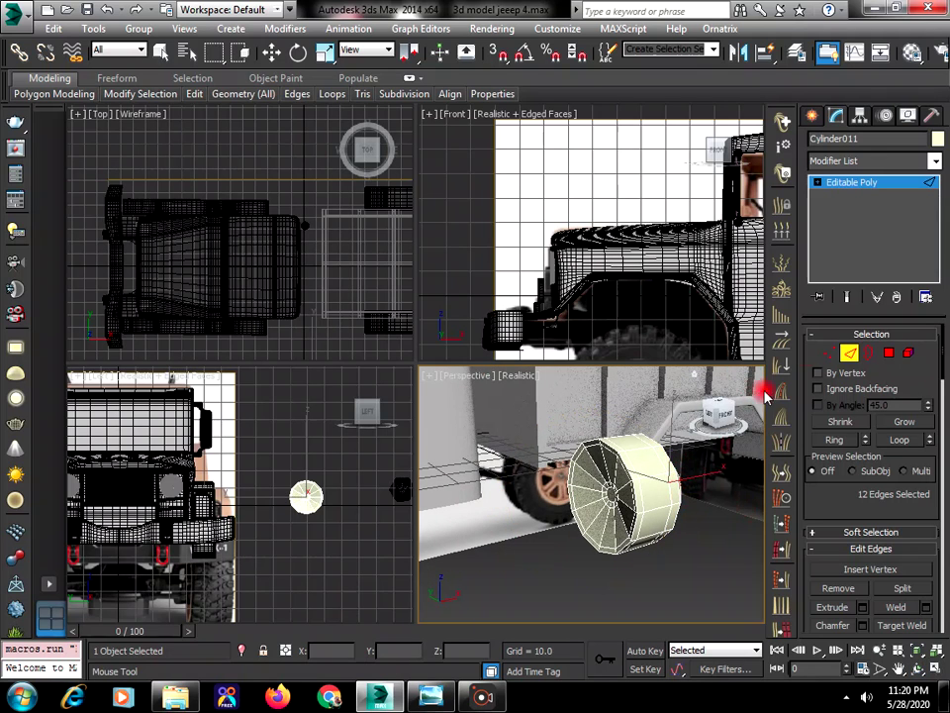
{"action": "left_click", "coordinate": [823, 159]}
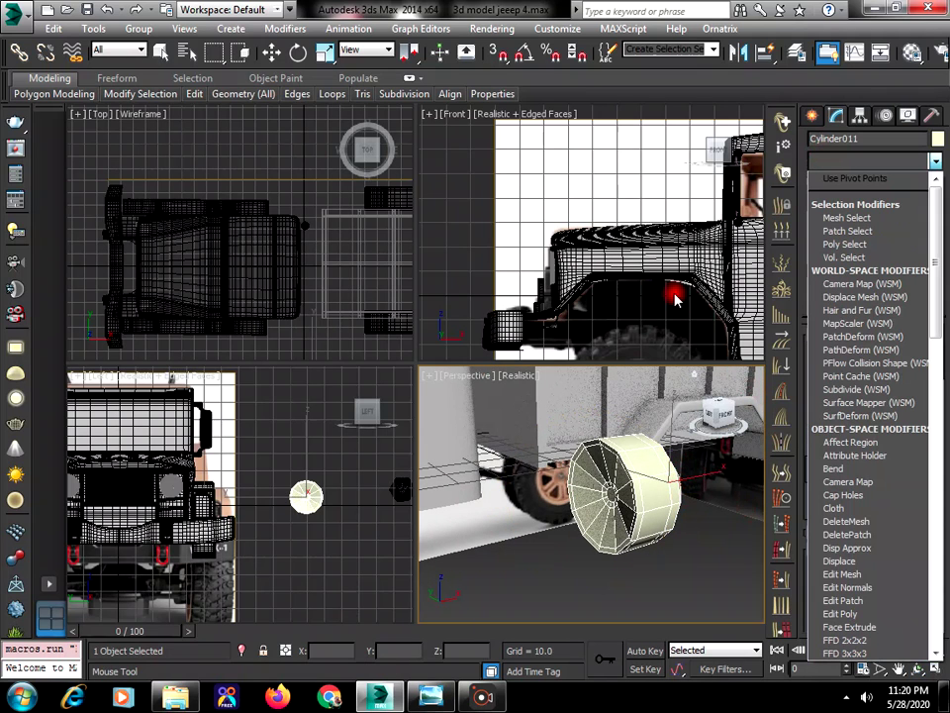
{"action": "key", "text": "t"}
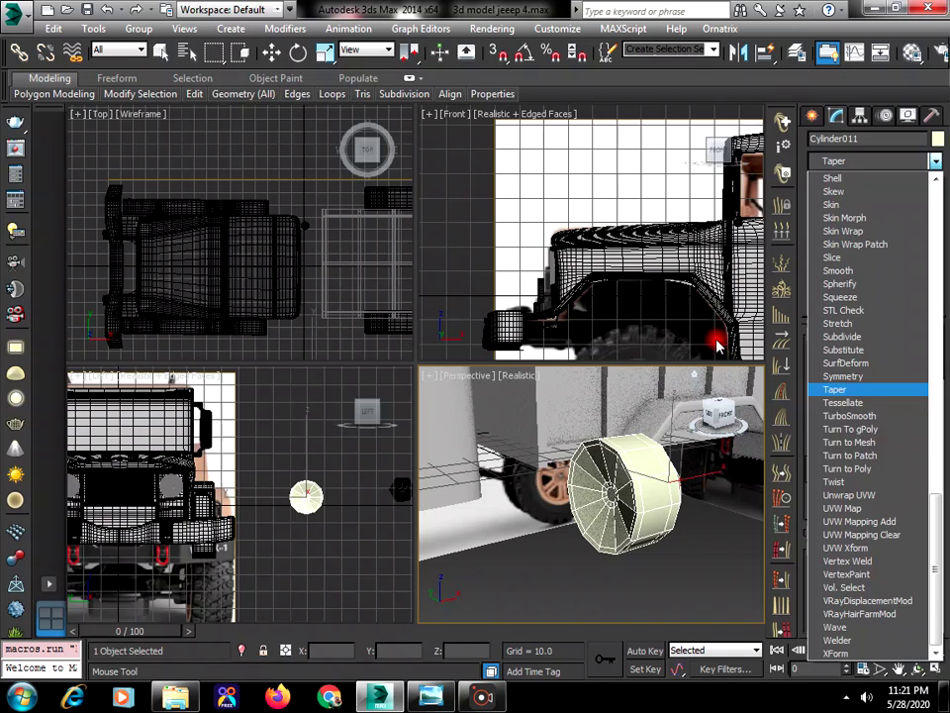
{"action": "left_click", "coordinate": [896, 416]}
{"action": "left_click", "coordinate": [894, 376]}
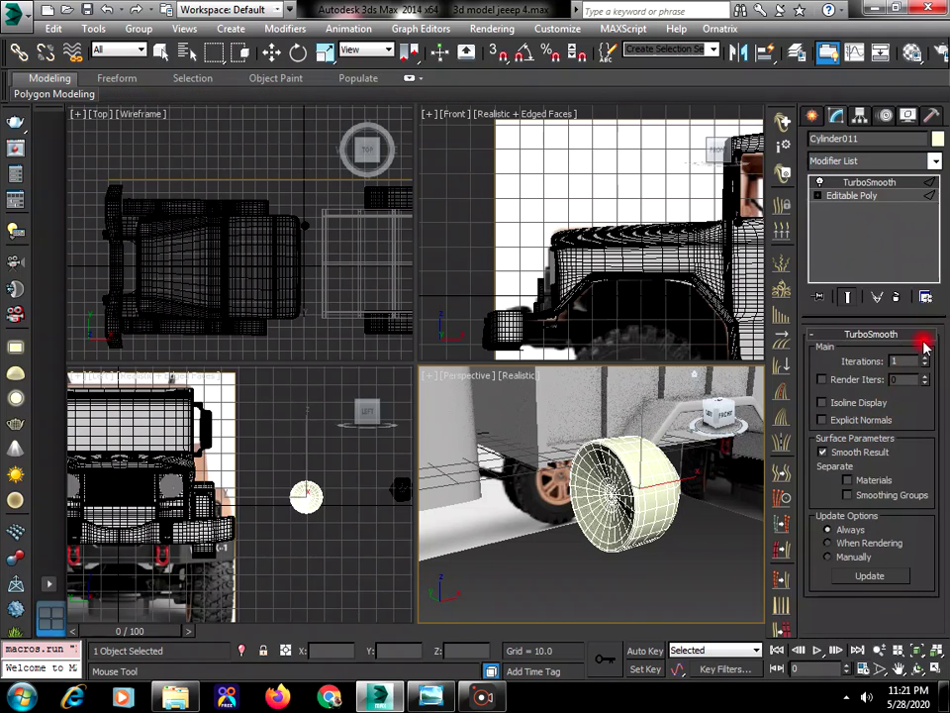
{"action": "left_click", "coordinate": [927, 358]}
{"action": "key", "text": "w"}
{"action": "left_click", "coordinate": [707, 537]}
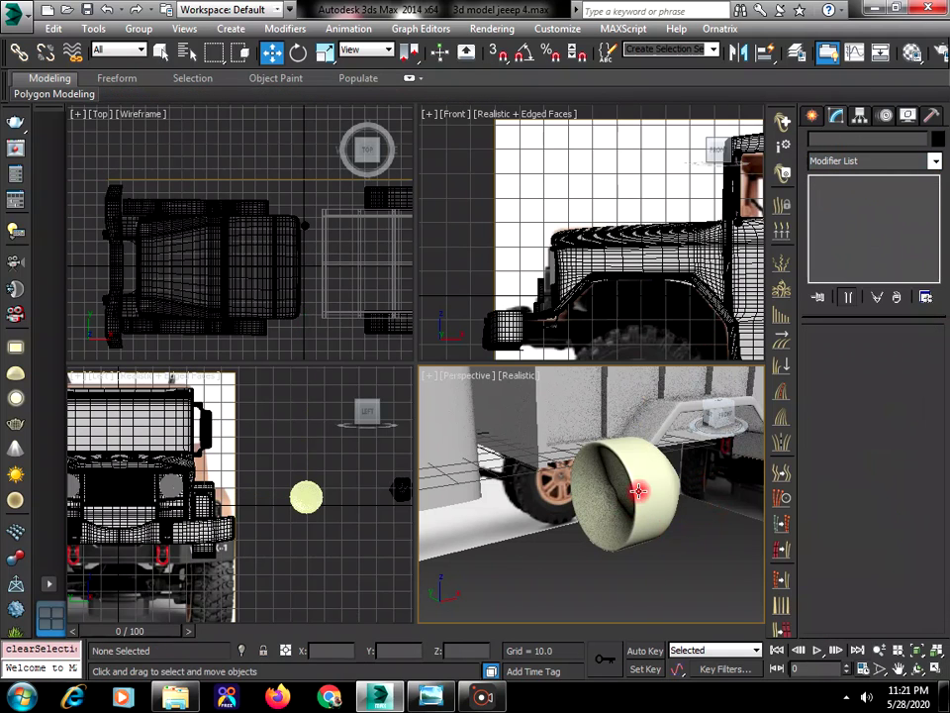
{"action": "left_click", "coordinate": [655, 484]}
{"action": "left_click", "coordinate": [812, 116]}
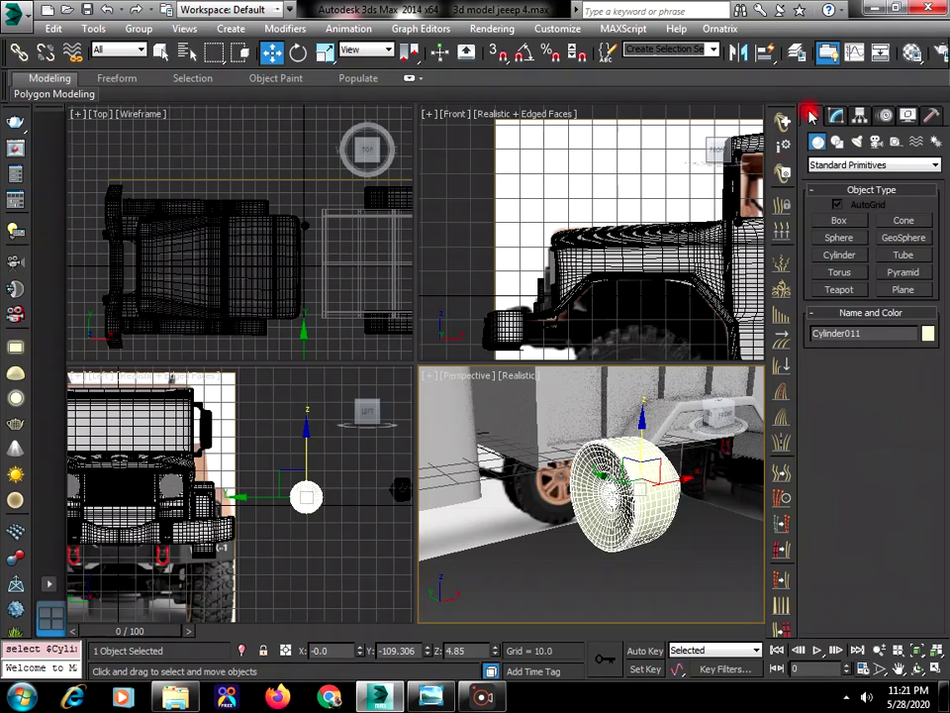
{"action": "left_click", "coordinate": [661, 578]}
{"action": "right_click", "coordinate": [666, 580]}
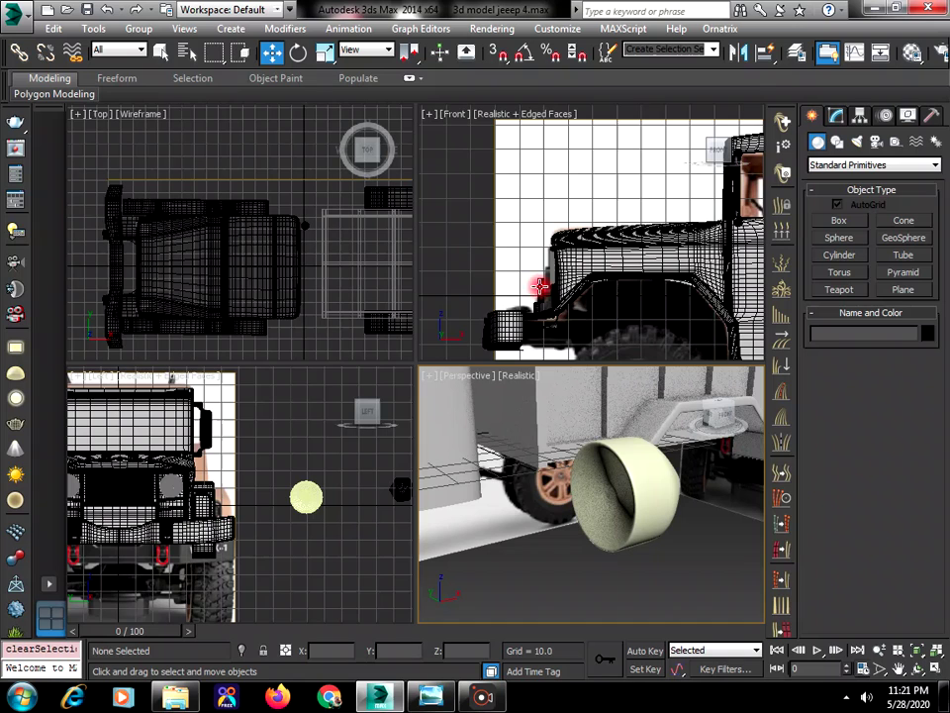
Change the lamp's object colour to black and deselect the lamp
{"action": "left_click", "coordinate": [464, 269]}
{"action": "left_click", "coordinate": [302, 537]}
{"action": "scroll", "coordinate": [325, 495], "scroll_direction": "up", "scroll_amount": 5}
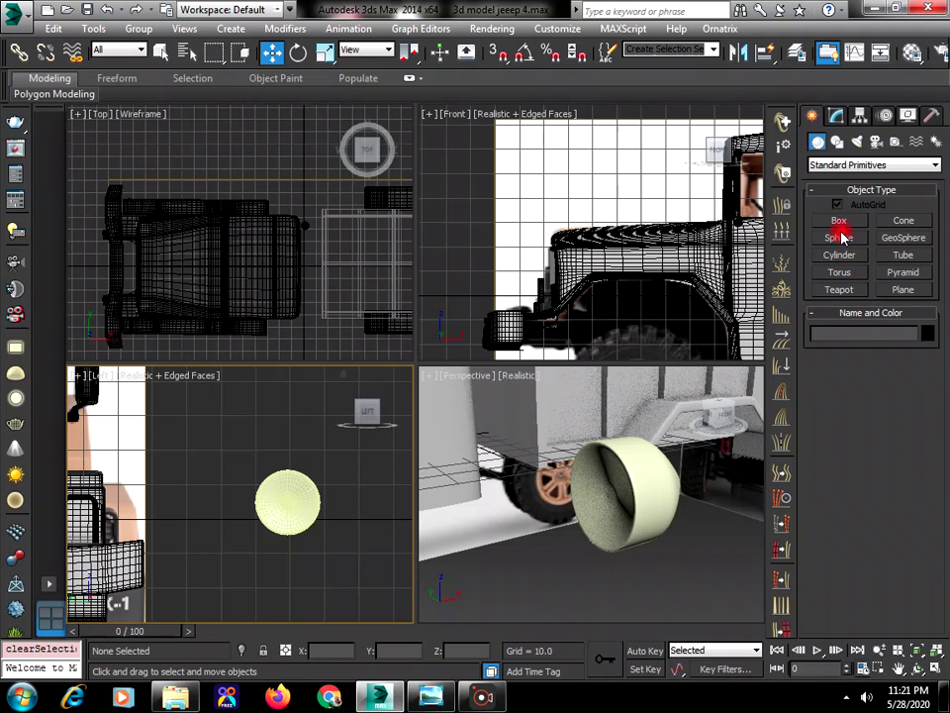
{"action": "left_click", "coordinate": [299, 511]}
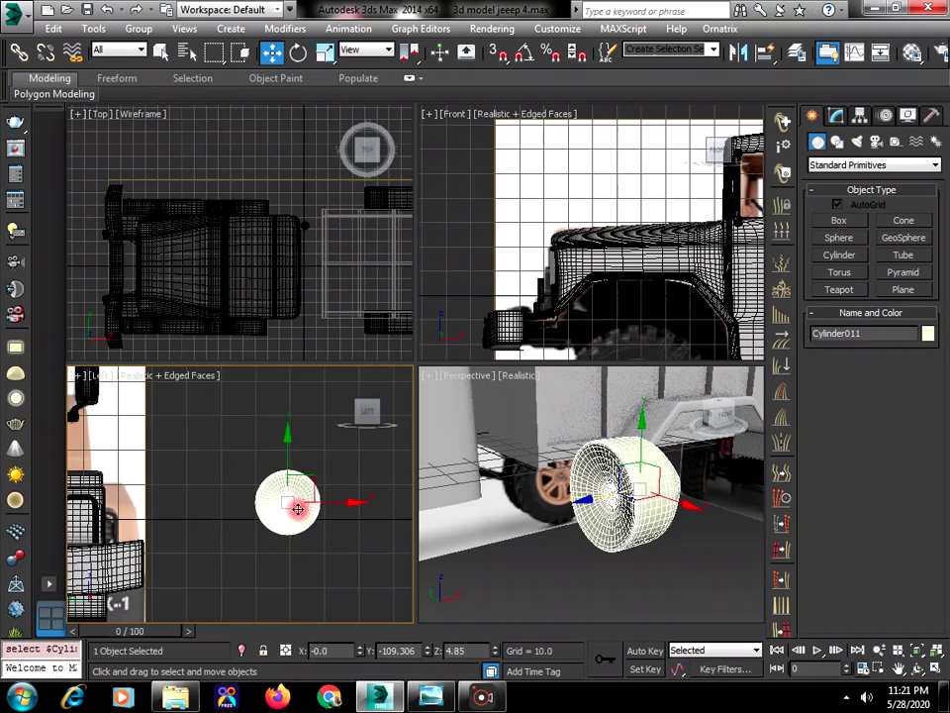
{"action": "scroll", "coordinate": [298, 510], "scroll_direction": "up", "scroll_amount": 5}
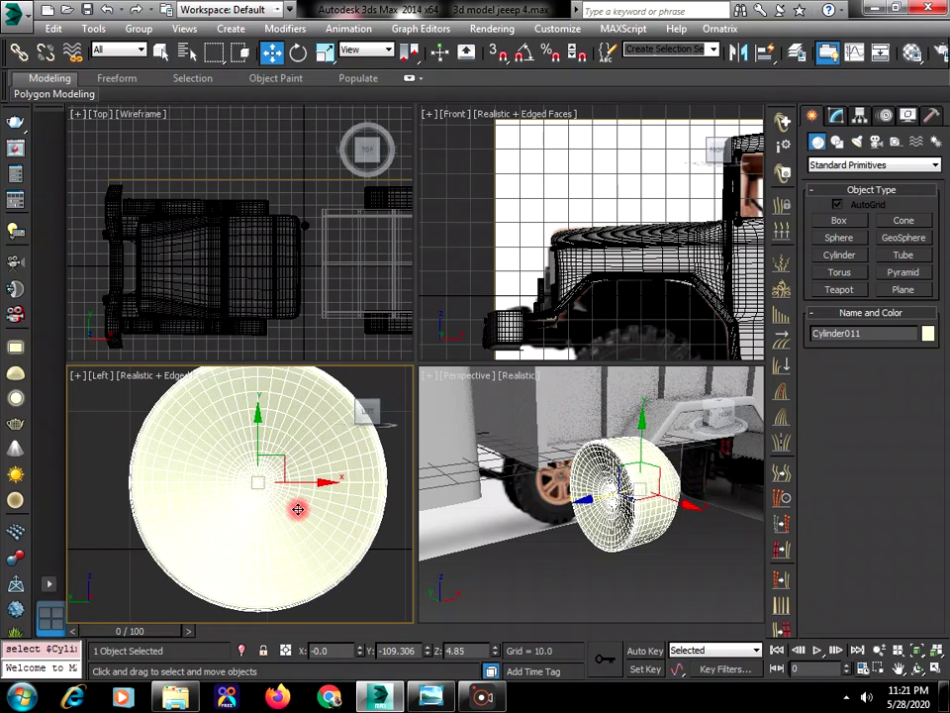
{"action": "left_click", "coordinate": [838, 117]}
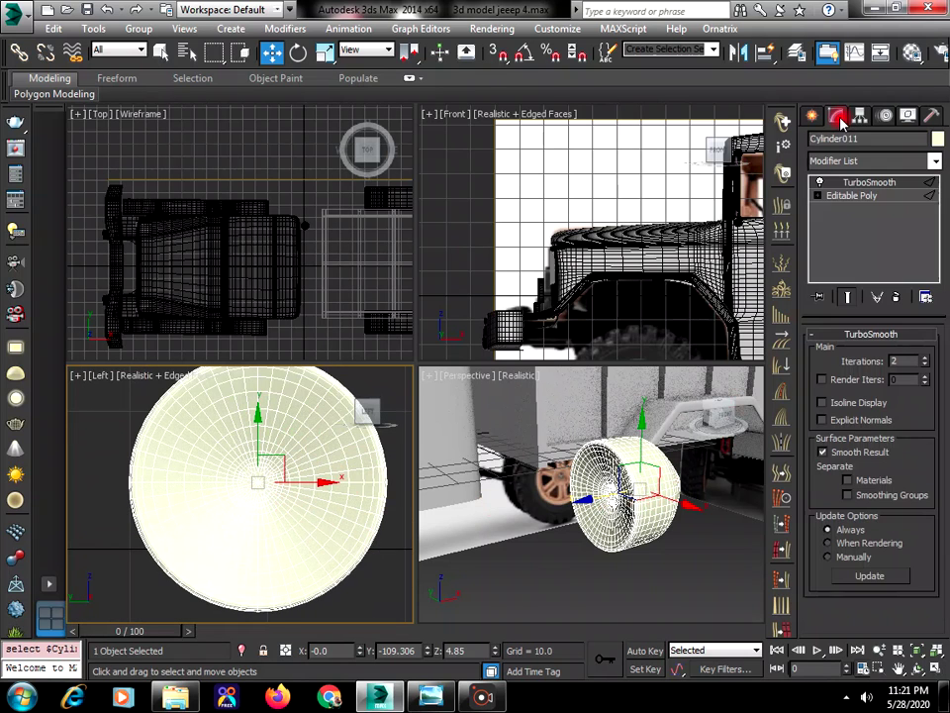
{"action": "left_click", "coordinate": [511, 564]}
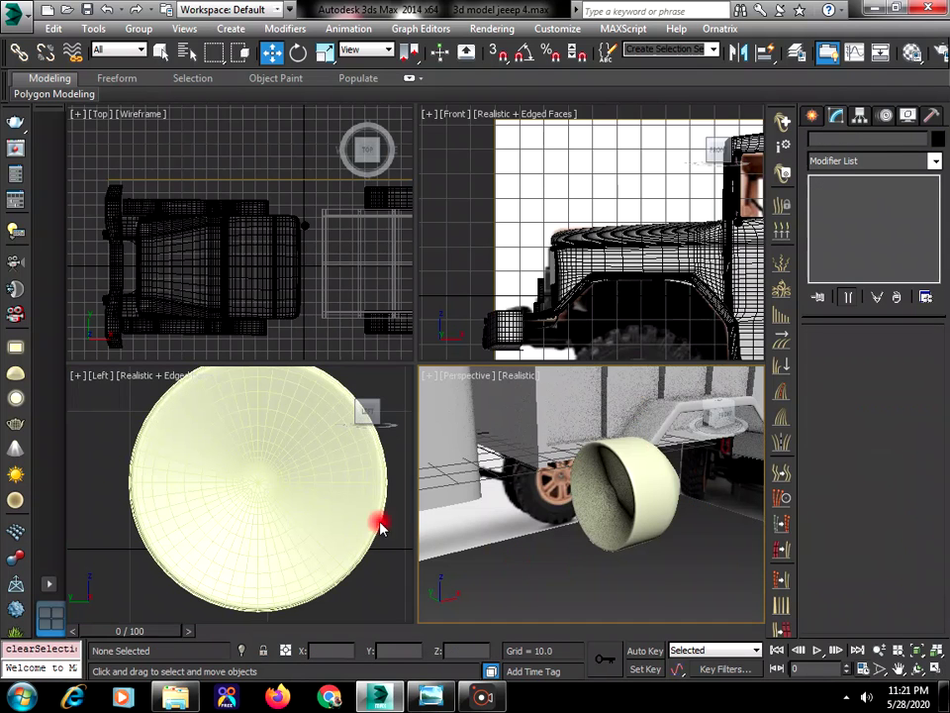
{"action": "left_click", "coordinate": [348, 457]}
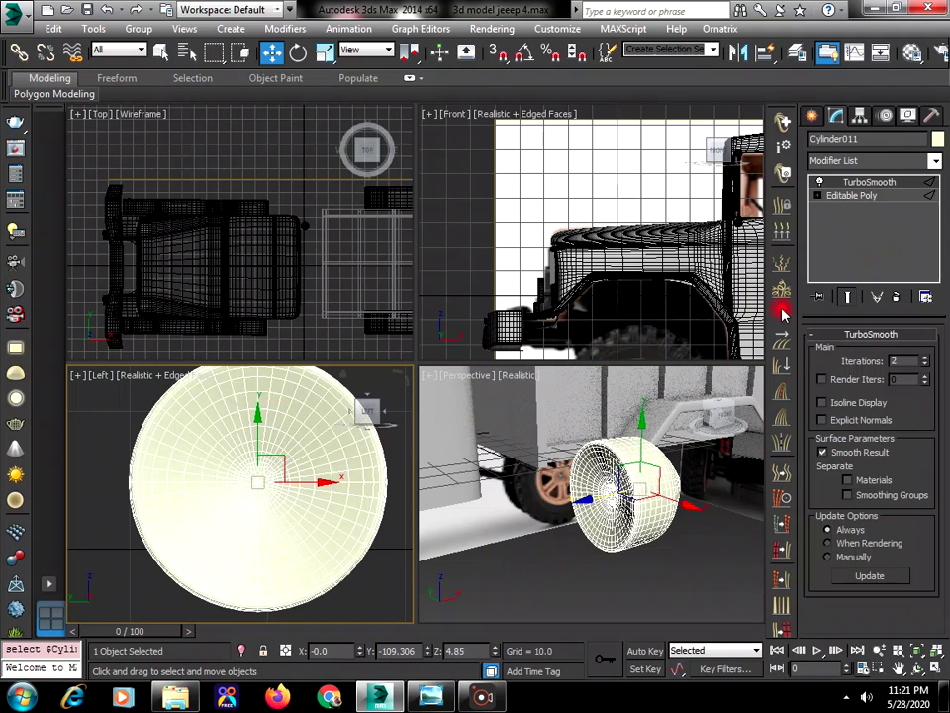
{"action": "left_click", "coordinate": [937, 139]}
{"action": "left_click", "coordinate": [410, 368]}
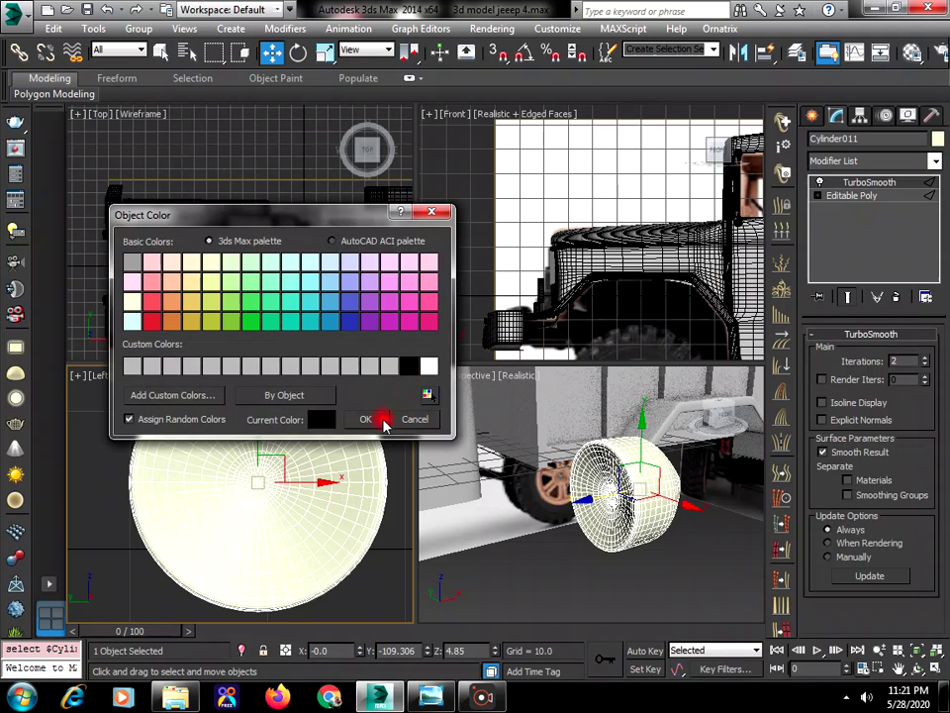
{"action": "left_click", "coordinate": [366, 419]}
{"action": "left_click", "coordinate": [484, 547]}
Move the lamp to the jeep's front end, to about -142.9 on X and -38.8 on Y
{"action": "left_click", "coordinate": [292, 498]}
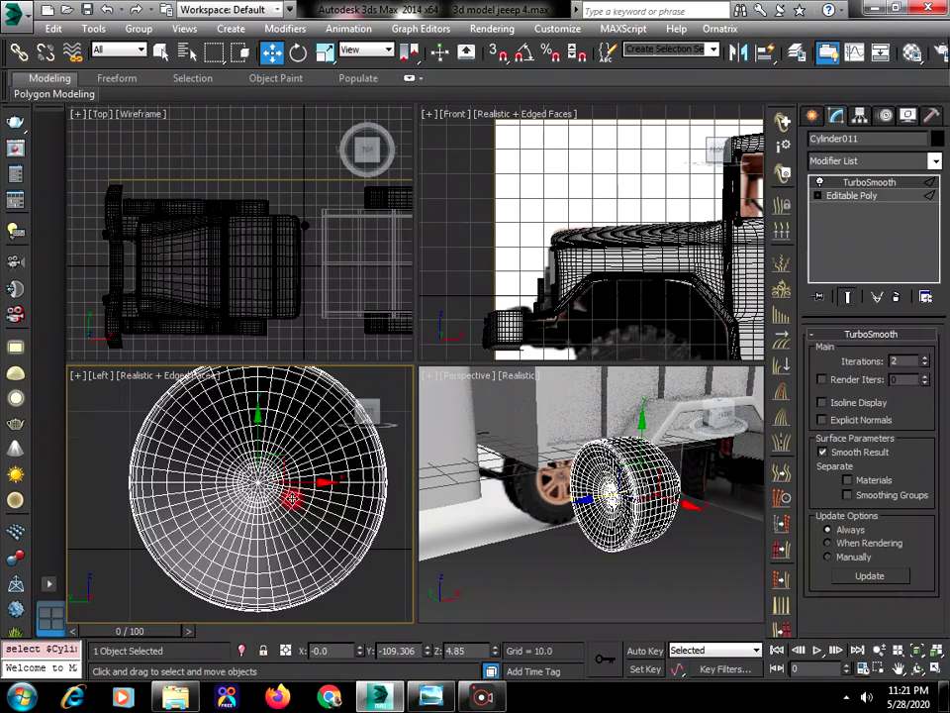
{"action": "scroll", "coordinate": [290, 497], "scroll_direction": "down", "scroll_amount": 8}
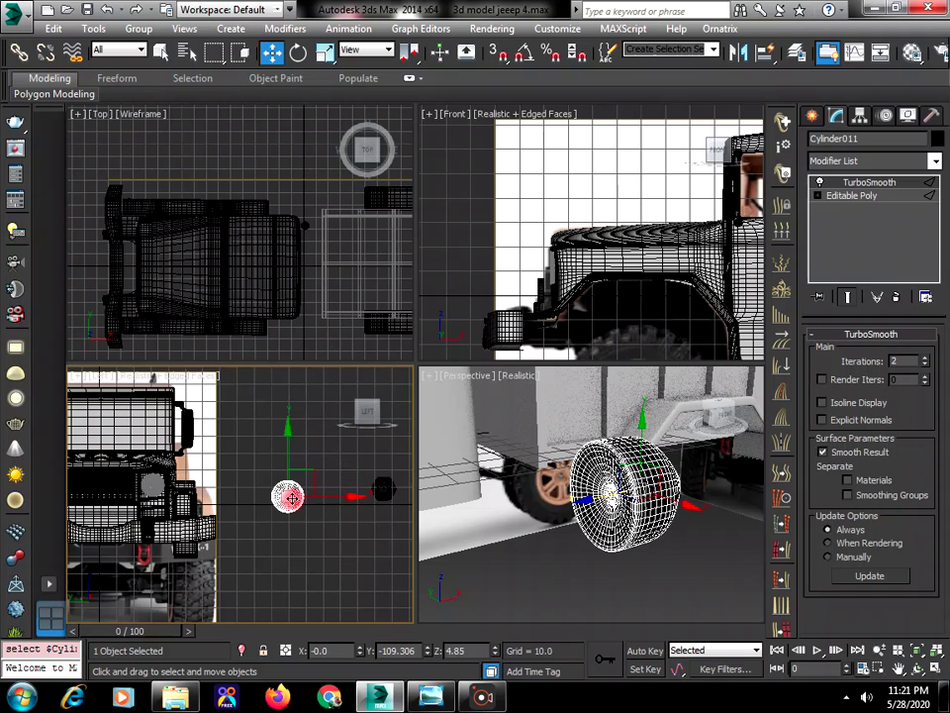
{"action": "left_click_drag", "start_coordinate": [292, 498], "coordinate": [213, 508]}
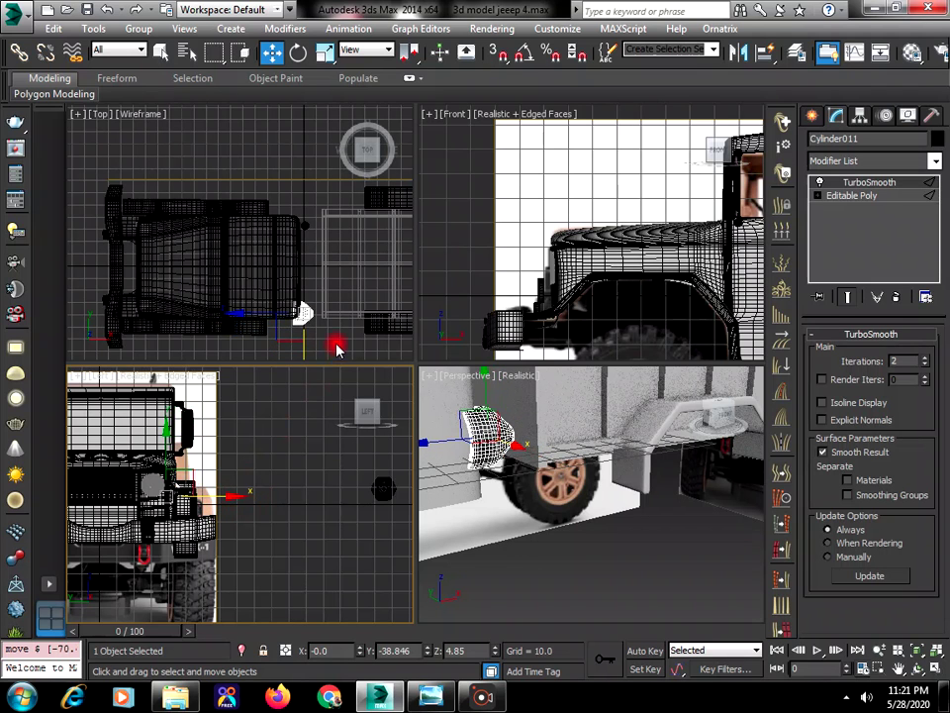
{"action": "left_click_drag", "start_coordinate": [334, 317], "coordinate": [170, 342]}
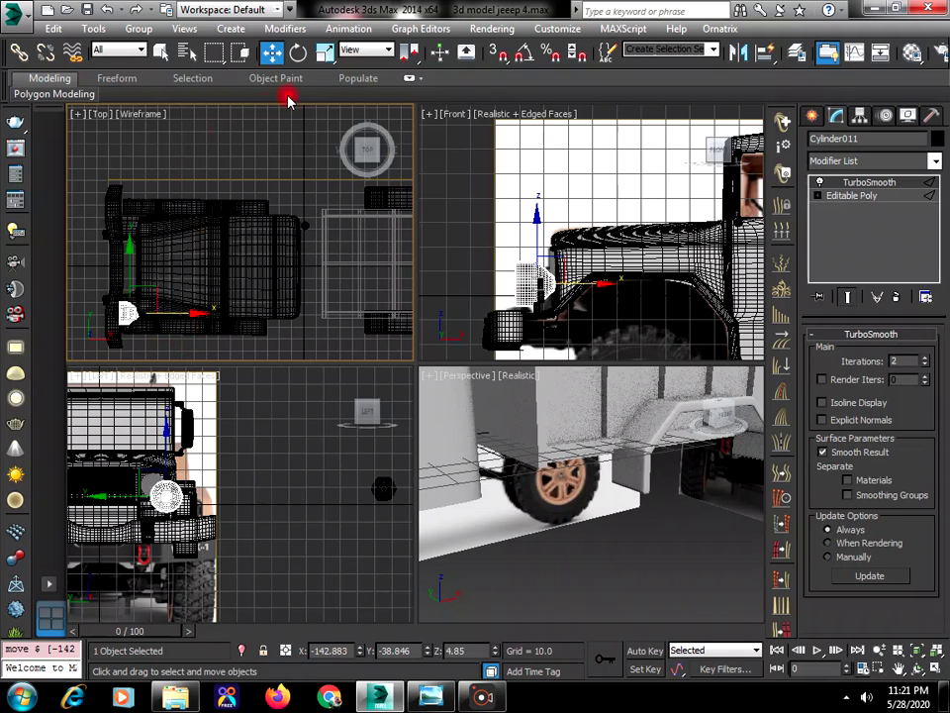
Scale the lamp down uniformly to about 52.6%, and flatten its depth along X to 63%
{"action": "left_click", "coordinate": [331, 55]}
{"action": "left_click_drag", "start_coordinate": [565, 288], "coordinate": [562, 343]}
{"action": "key", "text": "r"}
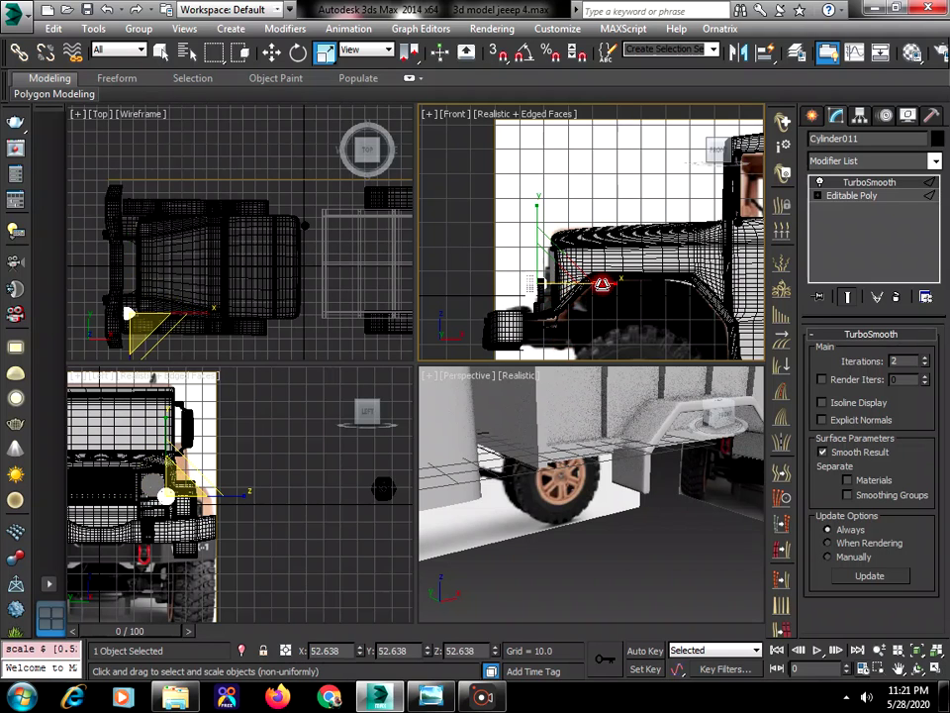
{"action": "left_click_drag", "start_coordinate": [590, 280], "coordinate": [572, 287]}
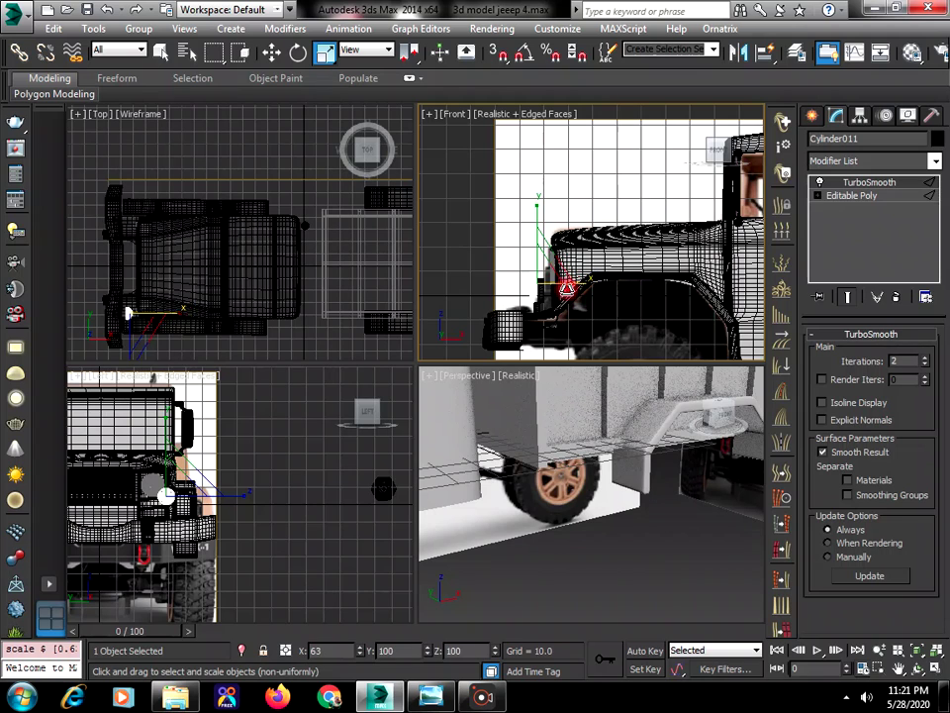
Move the lamp inside the fender's arch frame, to about -48.5 on Y and -140.1 on X
{"action": "left_click", "coordinate": [271, 52]}
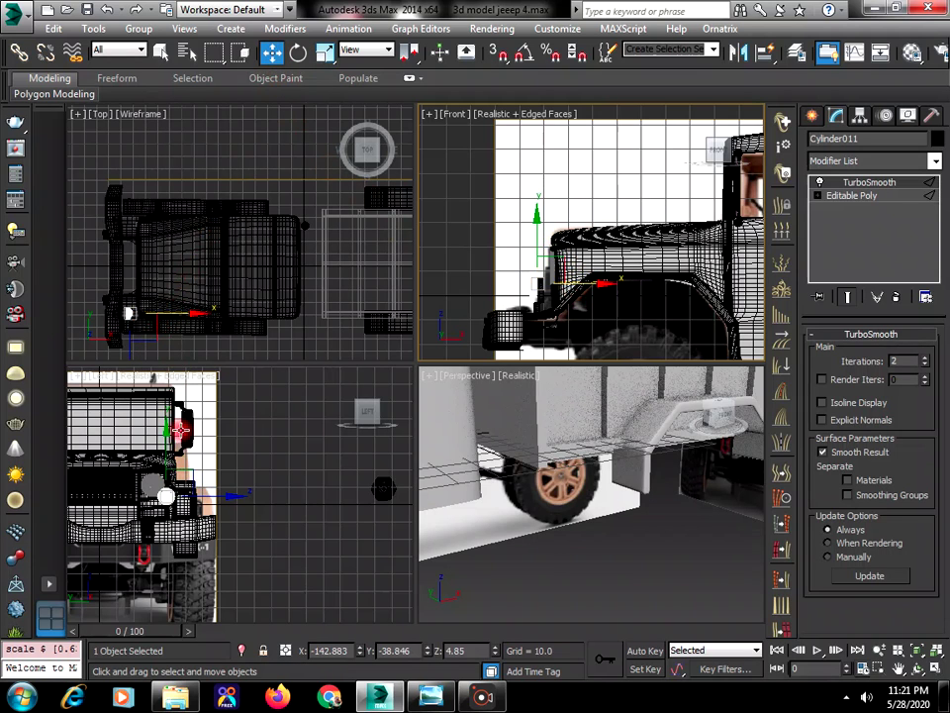
{"action": "left_click", "coordinate": [238, 492]}
{"action": "left_click_drag", "start_coordinate": [233, 499], "coordinate": [186, 464]}
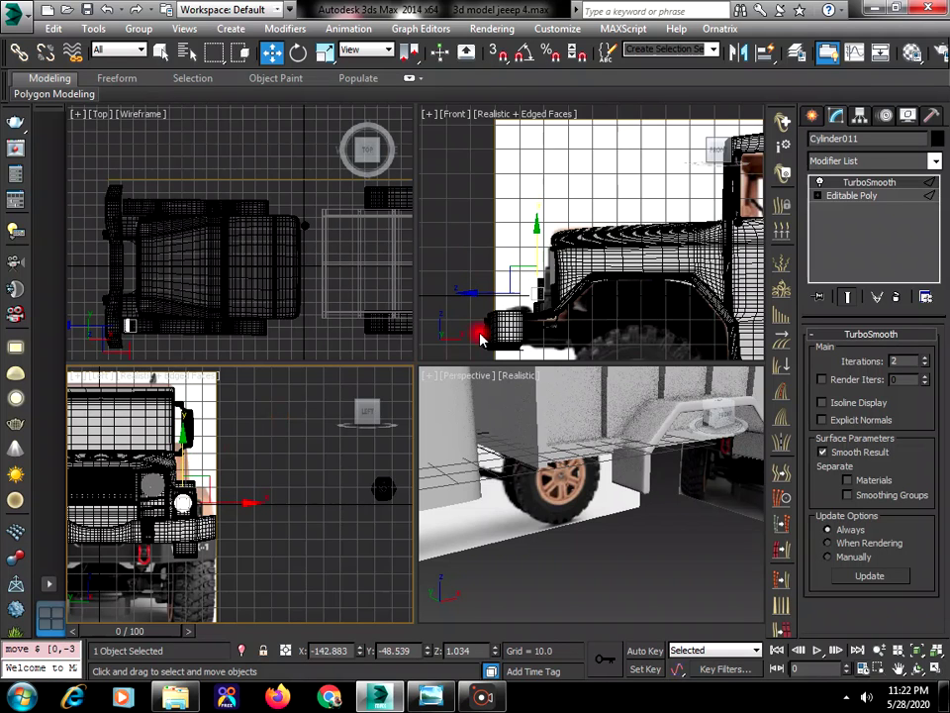
{"action": "scroll", "coordinate": [543, 294], "scroll_direction": "up", "scroll_amount": 6}
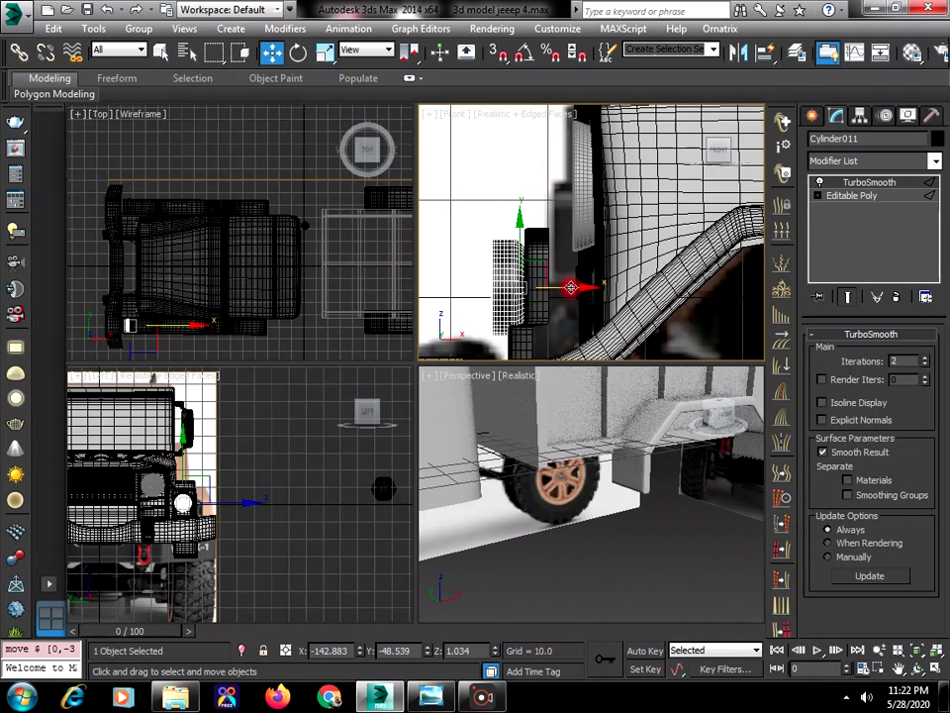
{"action": "mouse_move", "coordinate": [546, 292]}
{"action": "left_mouse_down"}
{"action": "mouse_move", "coordinate": [598, 291]}
{"action": "mouse_move", "coordinate": [554, 282]}
{"action": "left_mouse_up"}
{"action": "left_click_drag", "start_coordinate": [591, 286], "coordinate": [590, 287]}
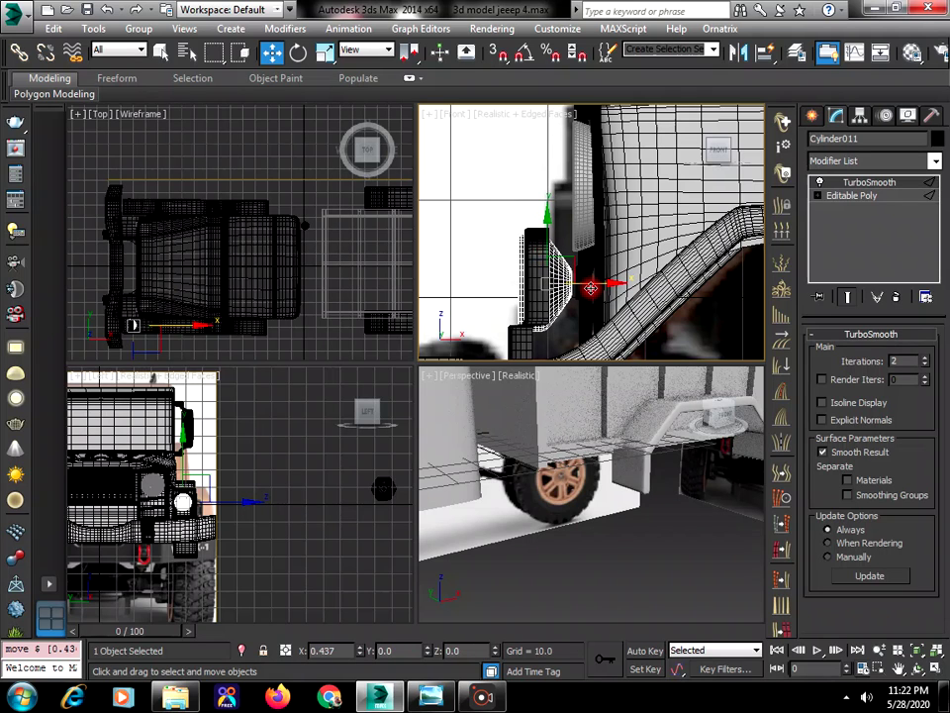
Lower the lamp inside the arch frame, to about -0.05 on Z
{"action": "left_click", "coordinate": [259, 548]}
{"action": "scroll", "coordinate": [191, 503], "scroll_direction": "up", "scroll_amount": 4}
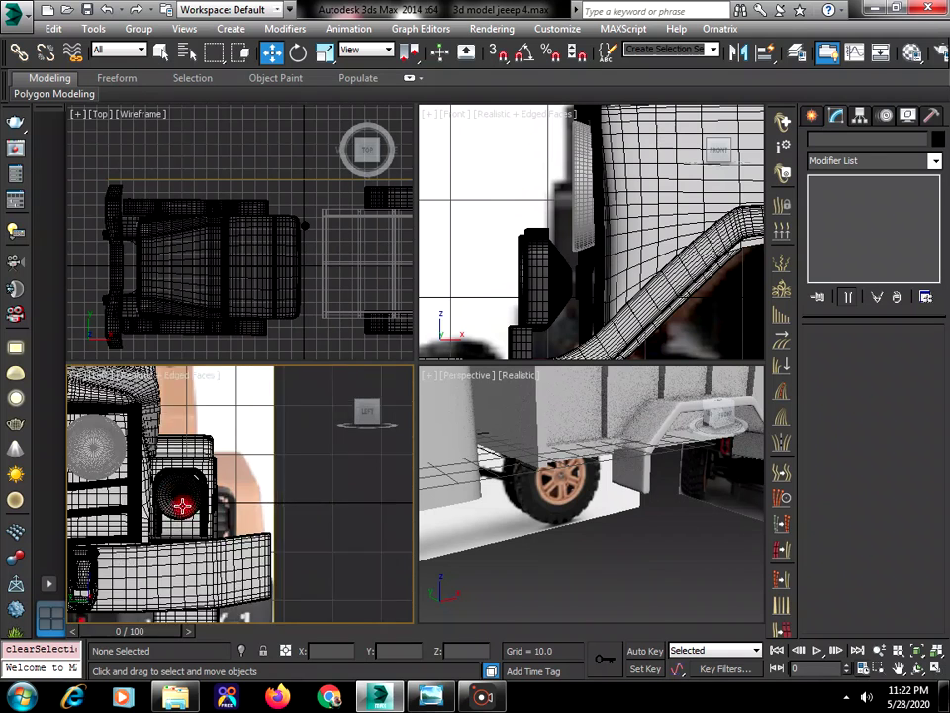
{"action": "scroll", "coordinate": [182, 500], "scroll_direction": "up", "scroll_amount": 2}
{"action": "left_click", "coordinate": [184, 480]}
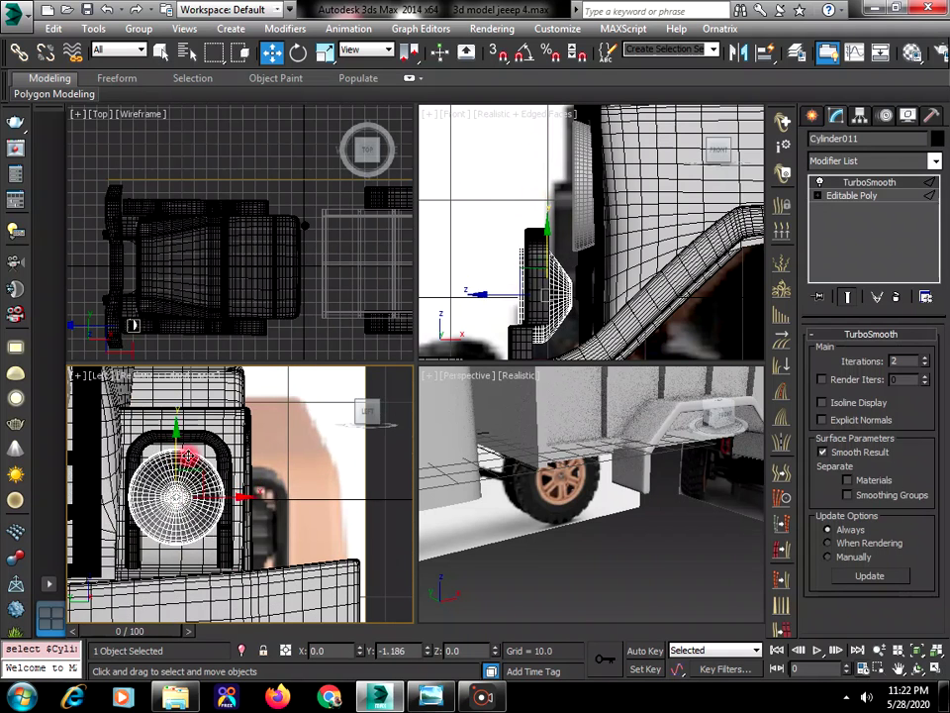
{"action": "left_click_drag", "start_coordinate": [189, 457], "coordinate": [184, 458]}
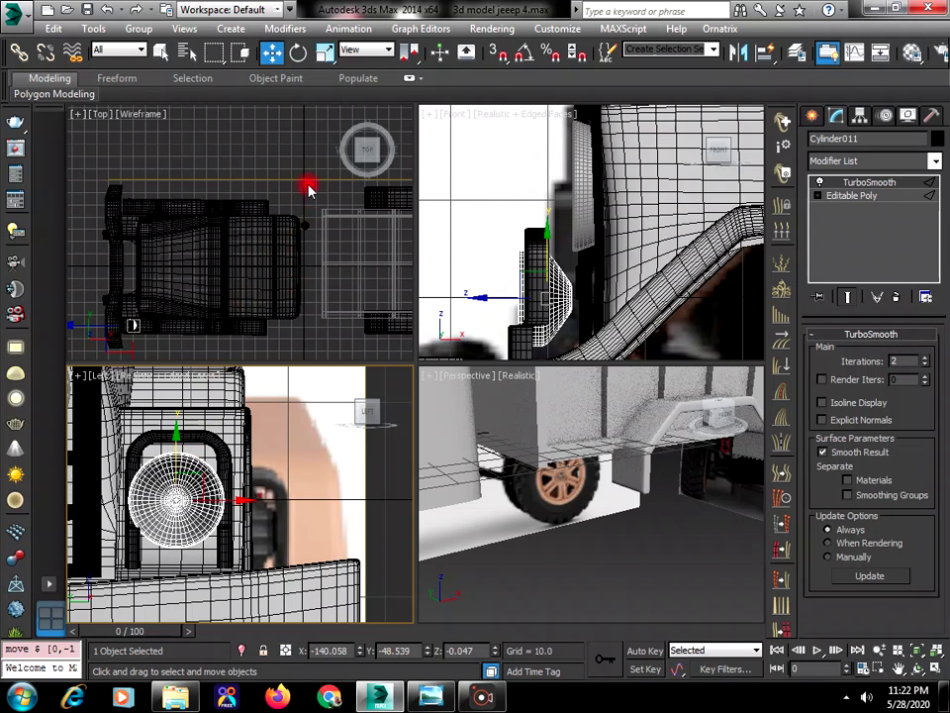
Scale the lamp down uniformly to about 43% and centre it between the arch frame's legs, at about -48.9 on Y
{"action": "left_click", "coordinate": [325, 52]}
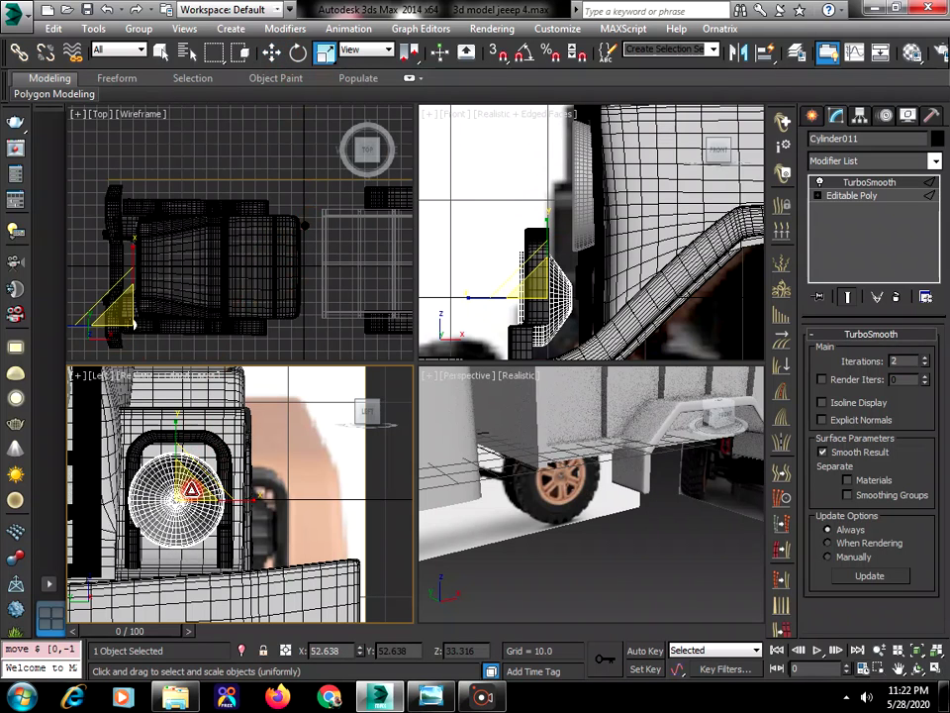
{"action": "left_click_drag", "start_coordinate": [189, 492], "coordinate": [196, 508]}
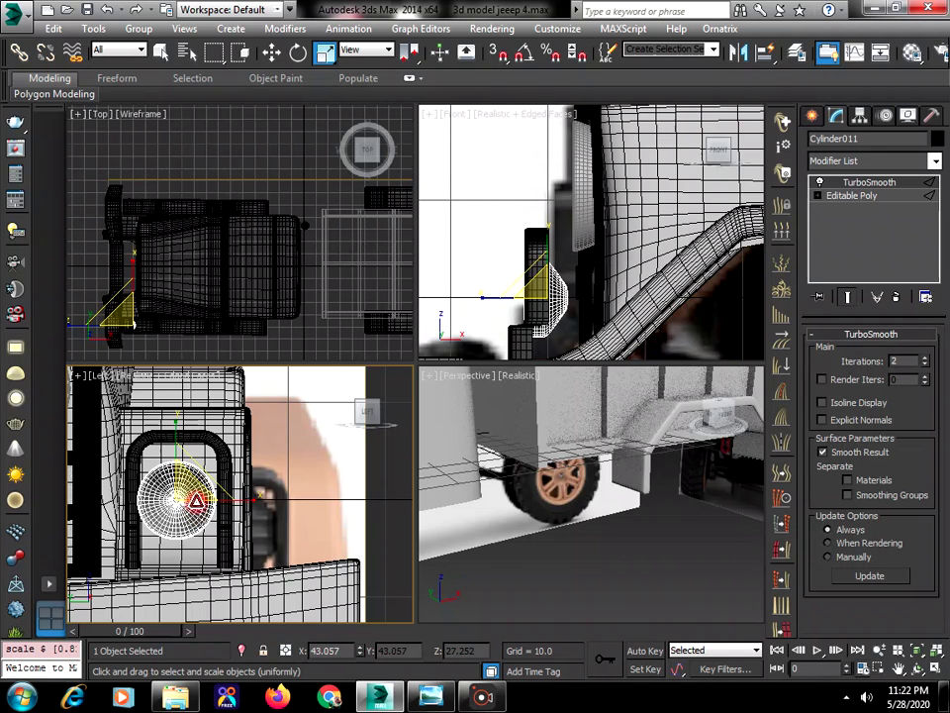
{"action": "left_click", "coordinate": [275, 55]}
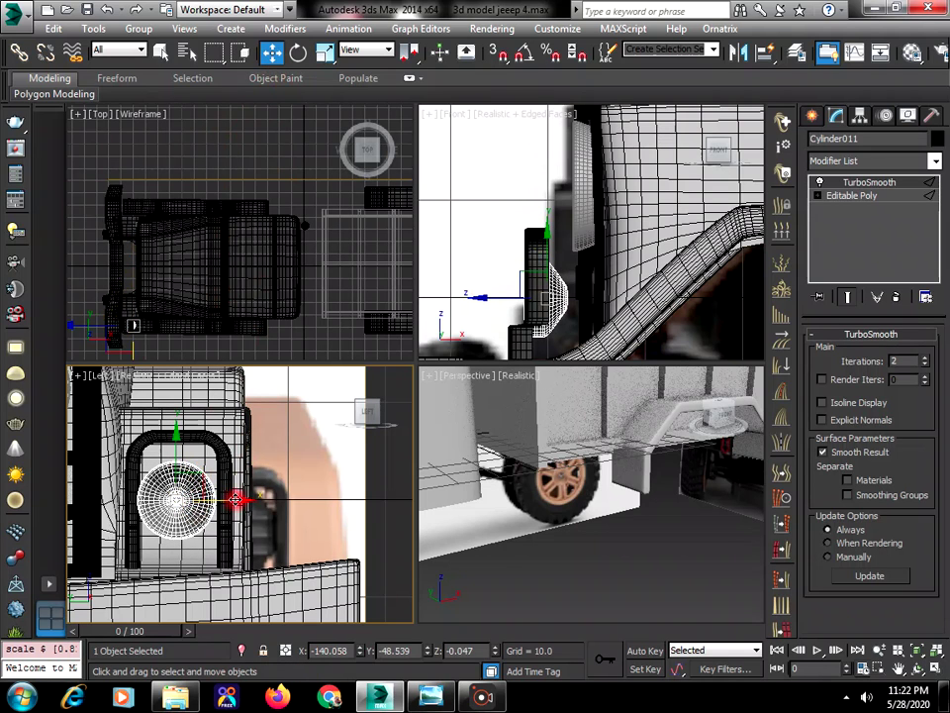
{"action": "left_click_drag", "start_coordinate": [237, 500], "coordinate": [242, 500]}
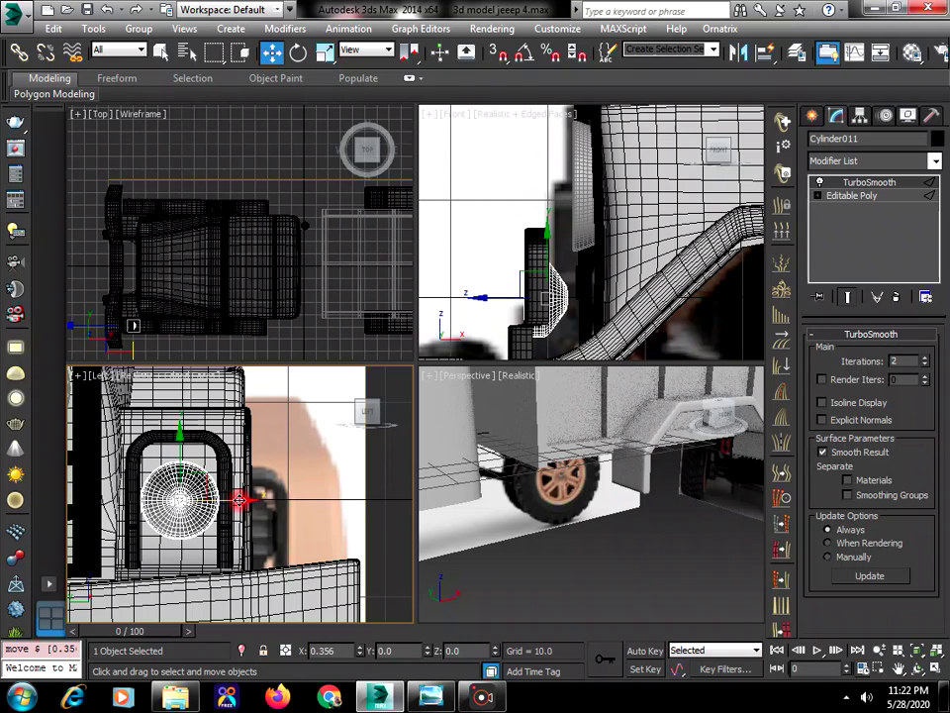
Lower the arch frame around the lamp by about 1.7 units and deselect it
{"action": "left_click", "coordinate": [215, 453]}
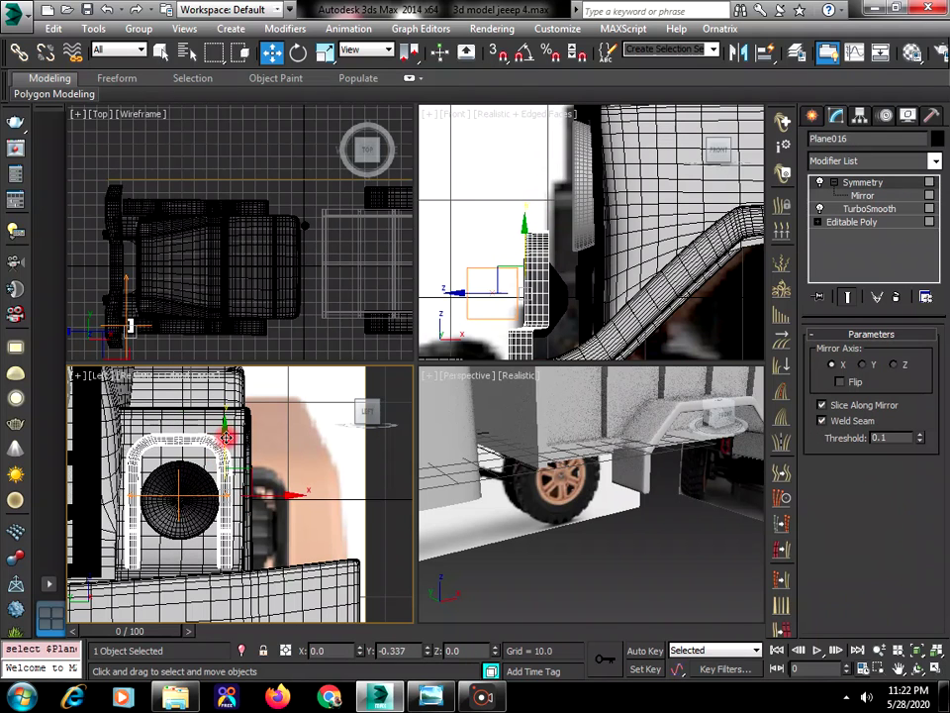
{"action": "left_click_drag", "start_coordinate": [227, 436], "coordinate": [225, 450]}
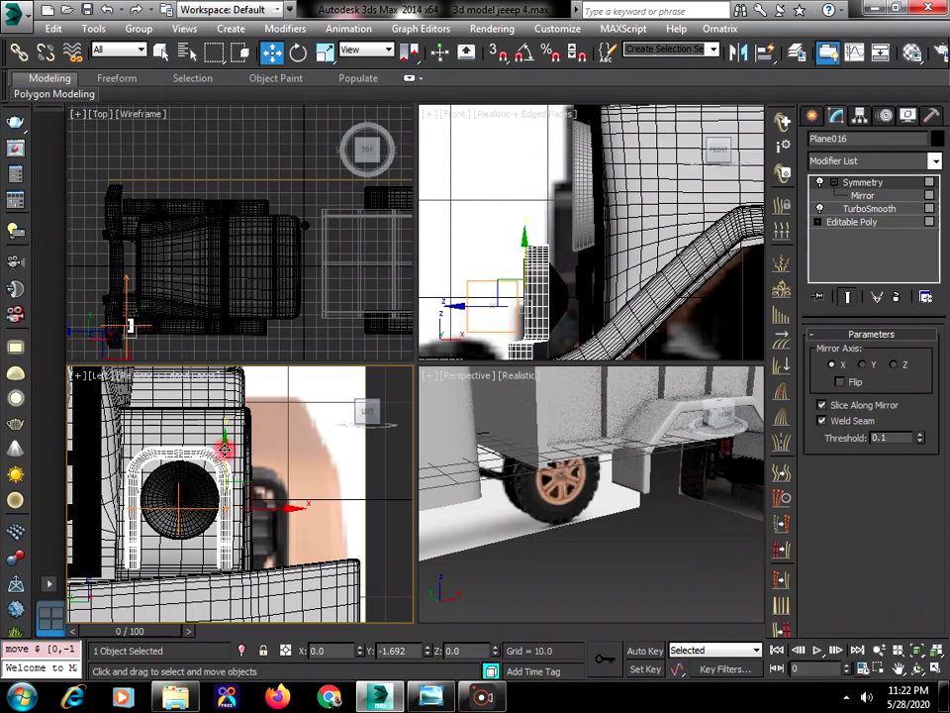
{"action": "left_click", "coordinate": [383, 483]}
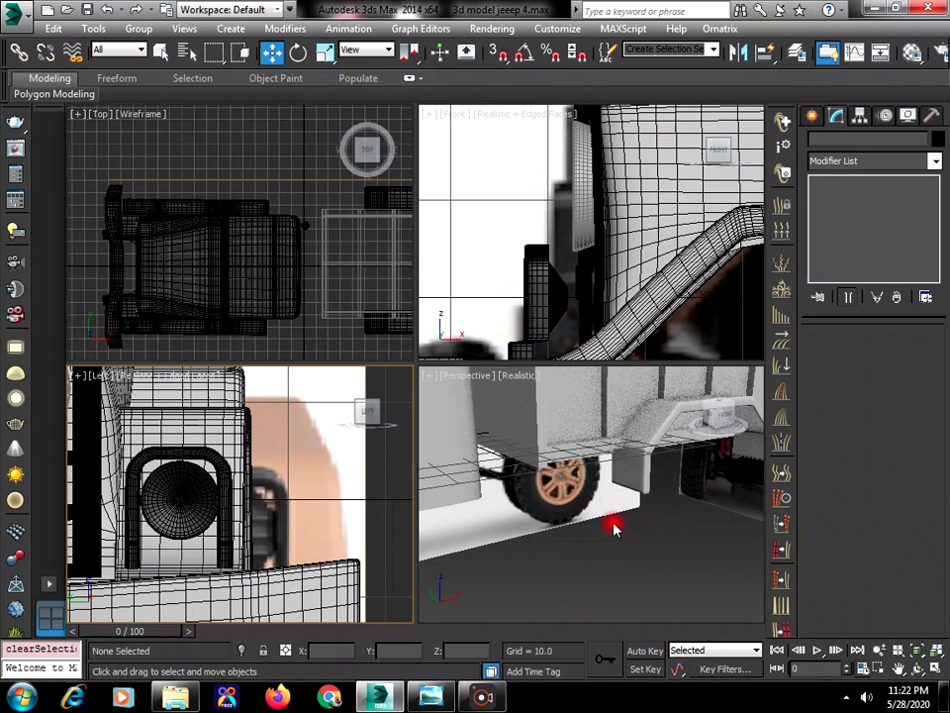
Lower the lamp by about 0.3 units beneath the arch frame's top bar and deselect it
{"action": "left_click", "coordinate": [552, 288]}
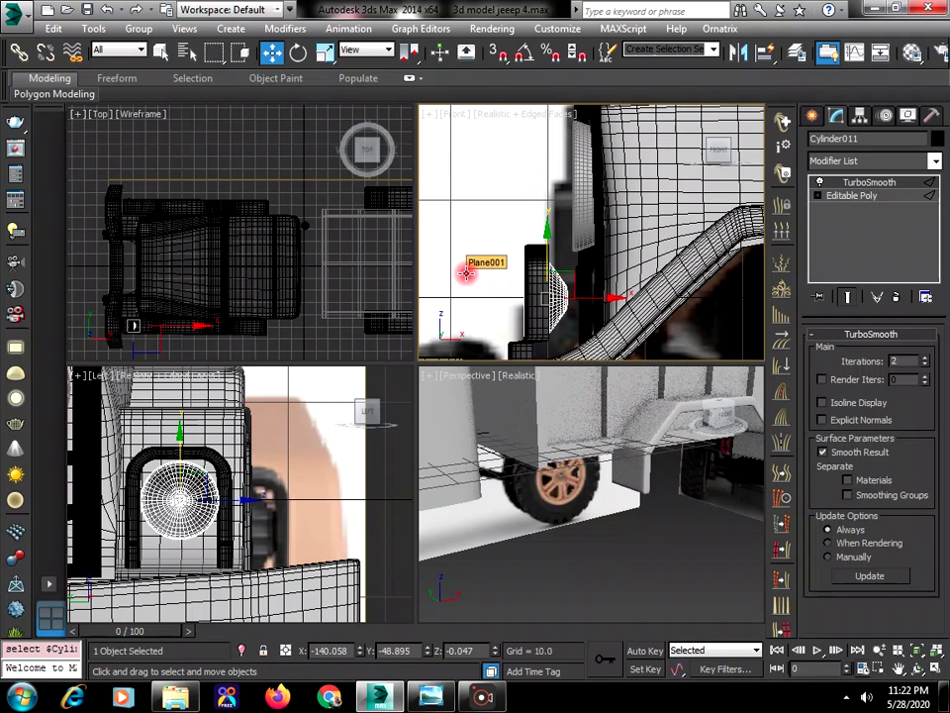
{"action": "left_click", "coordinate": [180, 446]}
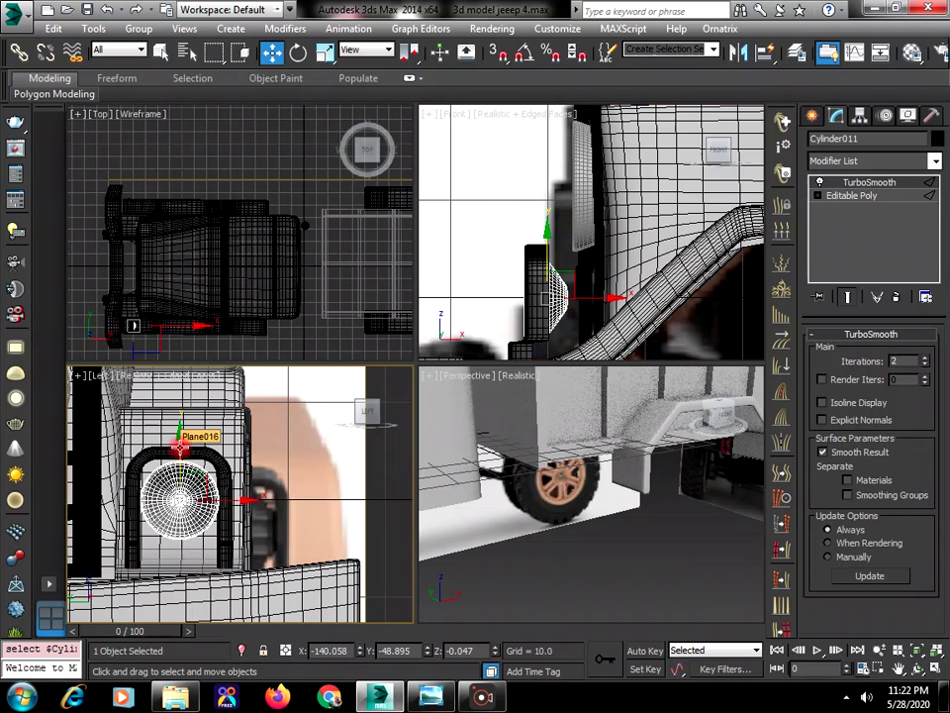
{"action": "left_click_drag", "start_coordinate": [180, 445], "coordinate": [181, 450]}
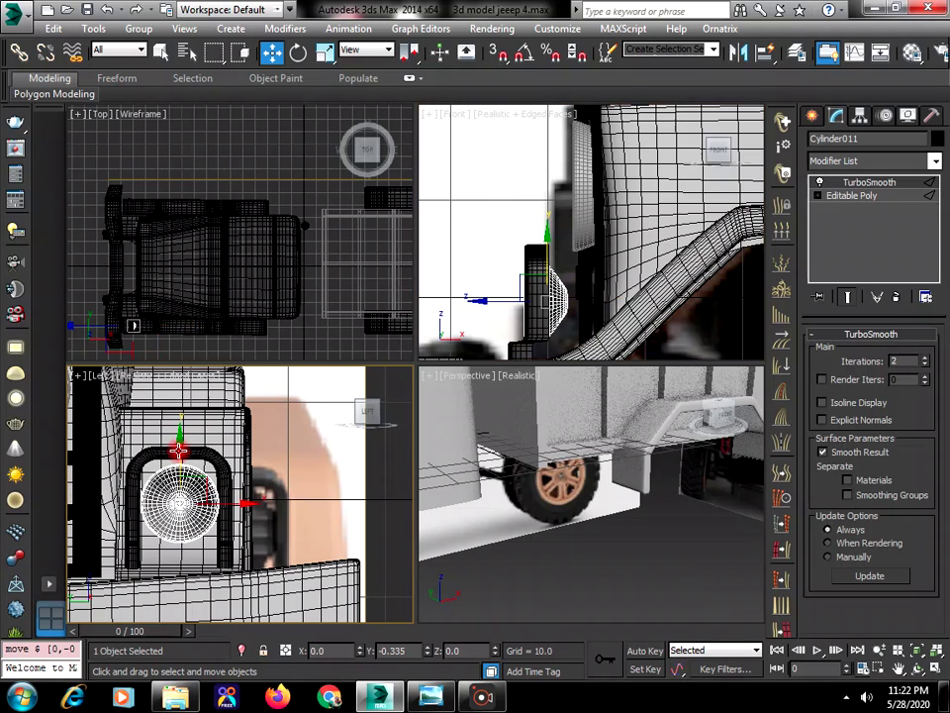
{"action": "left_click", "coordinate": [385, 519]}
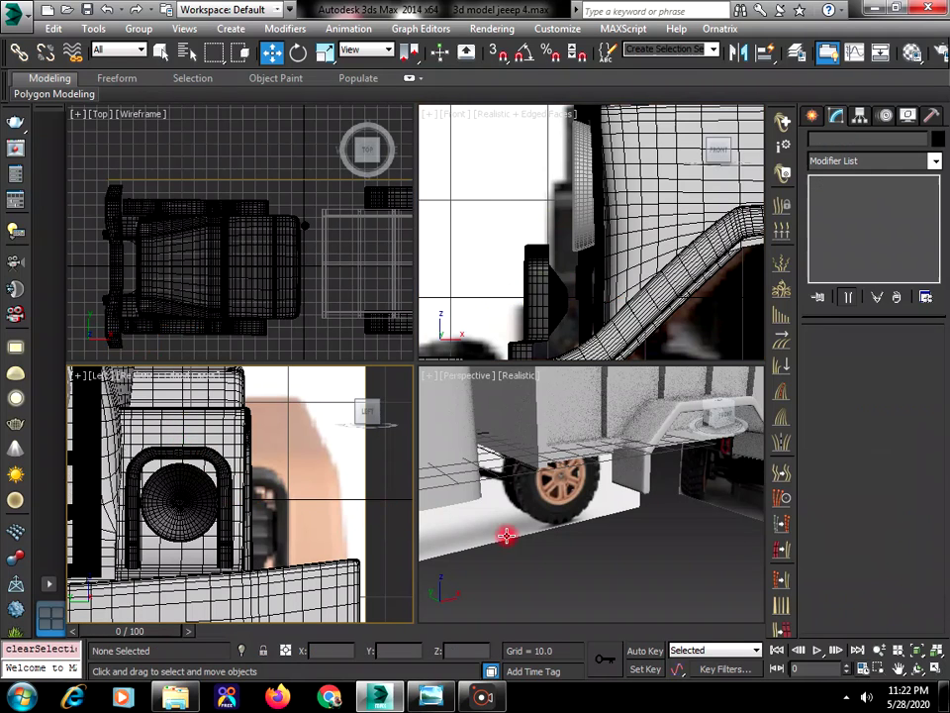
Examine the lamp and arch frame against the jeep's whole front in an enlarged Left view
{"action": "left_click", "coordinate": [936, 673]}
{"action": "left_click", "coordinate": [899, 668]}
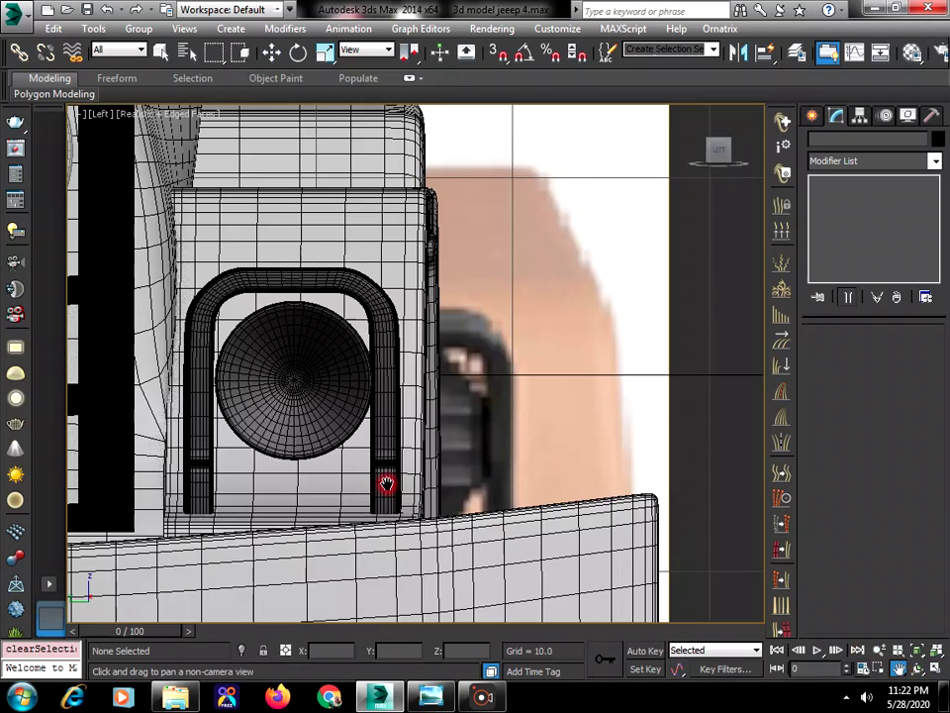
{"action": "scroll", "coordinate": [387, 483], "scroll_direction": "down", "scroll_amount": 1}
{"action": "scroll", "coordinate": [395, 445], "scroll_direction": "down", "scroll_amount": 2}
{"action": "scroll", "coordinate": [395, 446], "scroll_direction": "down", "scroll_amount": 2}
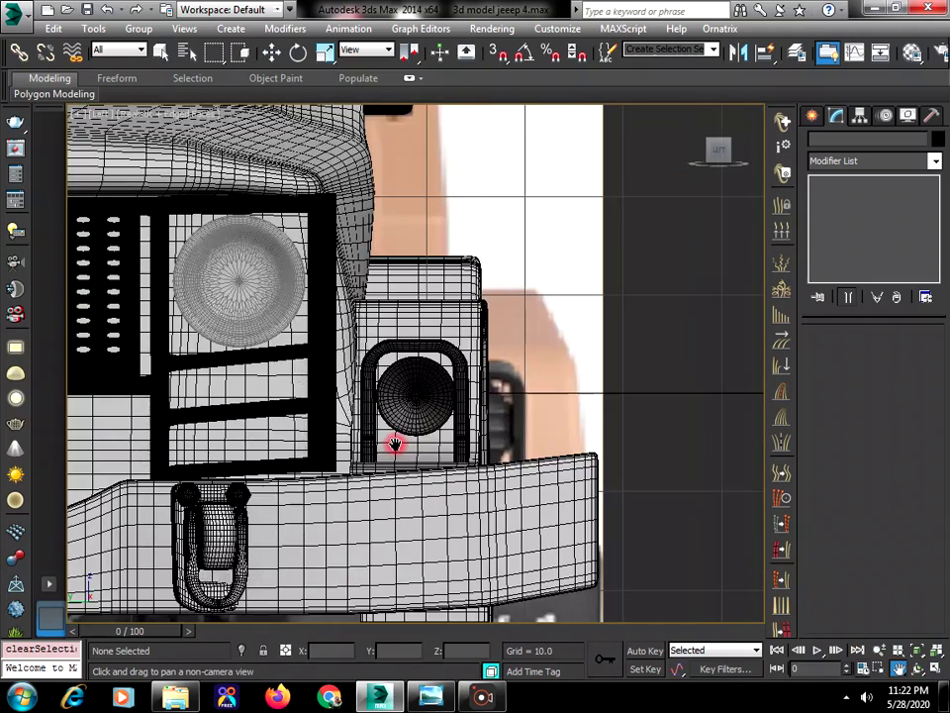
{"action": "left_click_drag", "start_coordinate": [395, 446], "coordinate": [476, 434]}
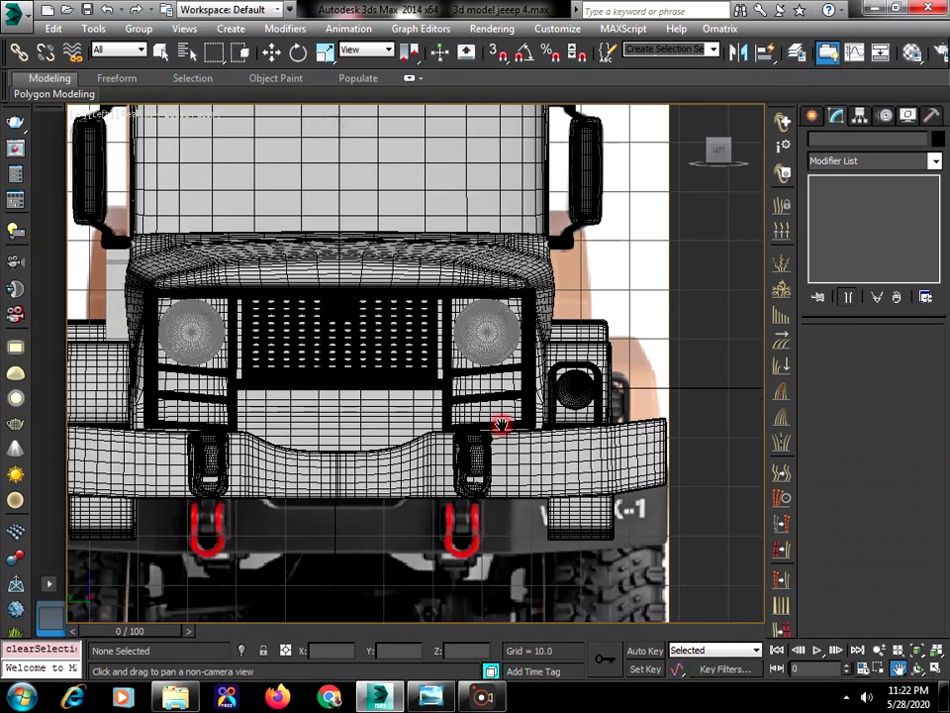
{"action": "scroll", "coordinate": [503, 424], "scroll_direction": "down", "scroll_amount": 2}
{"action": "left_click_drag", "start_coordinate": [358, 423], "coordinate": [395, 429]}
{"action": "key", "text": "w"}
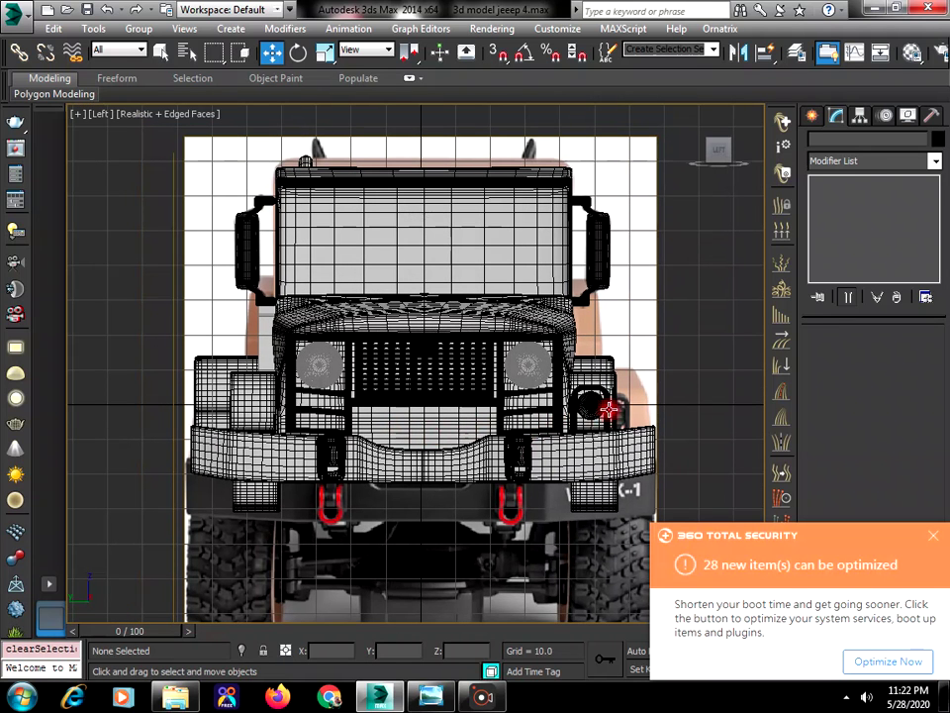
Copy the arch frame and its lamp together across to the opposite front fender as one independent copy, and deselect them
{"action": "left_click", "coordinate": [603, 406]}
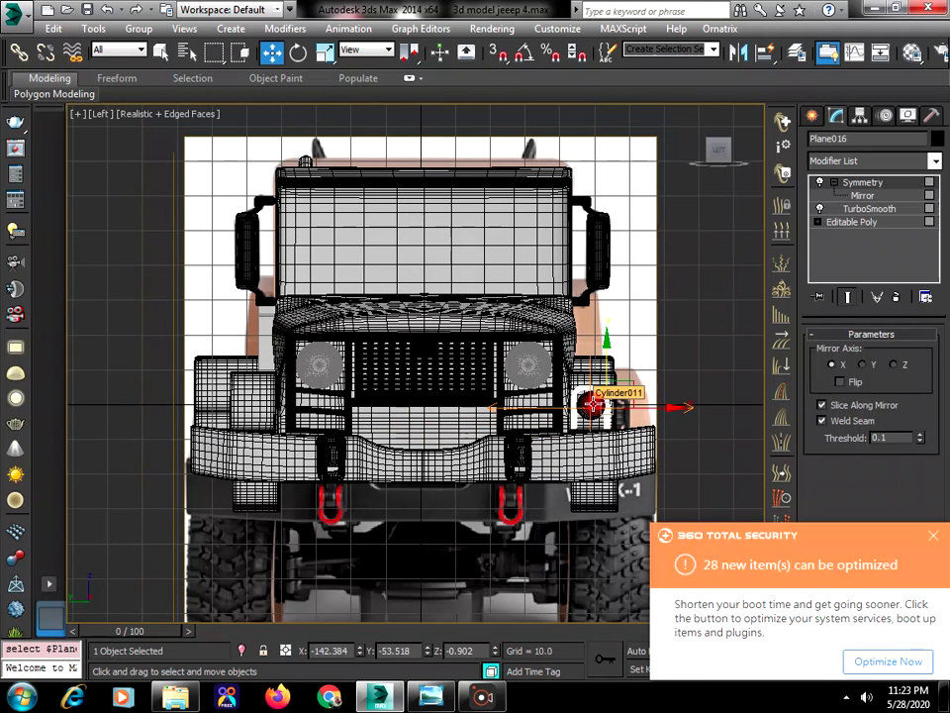
{"action": "left_click", "coordinate": [592, 404], "text": "ctrl"}
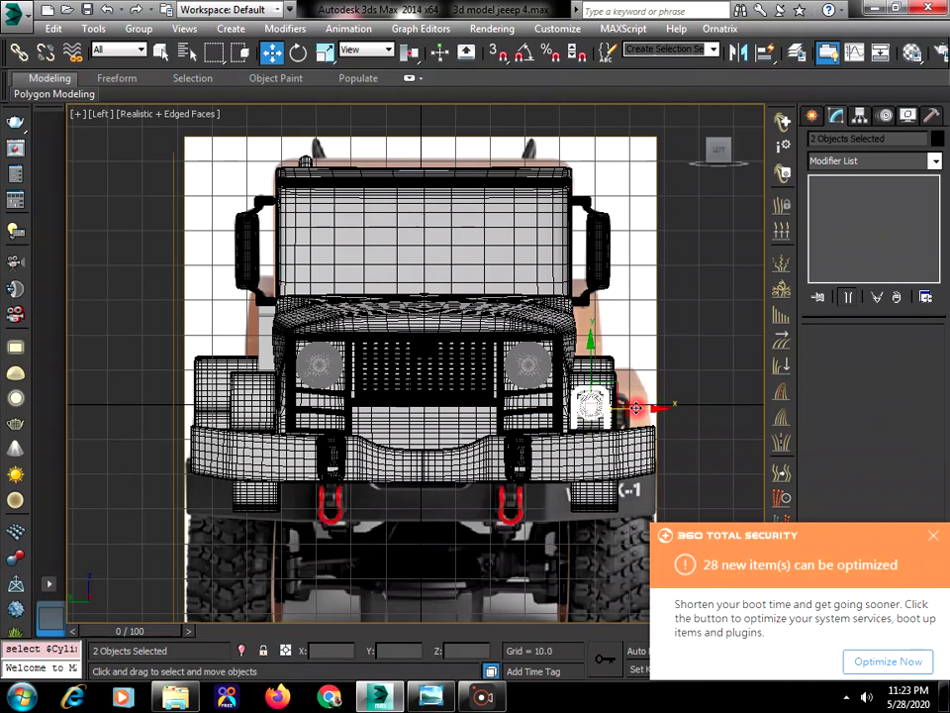
{"action": "mouse_move", "coordinate": [636, 407]}
{"action": "left_mouse_down"}
{"action": "mouse_move", "coordinate": [287, 441]}
{"action": "mouse_move", "coordinate": [299, 445]}
{"action": "left_mouse_up"}
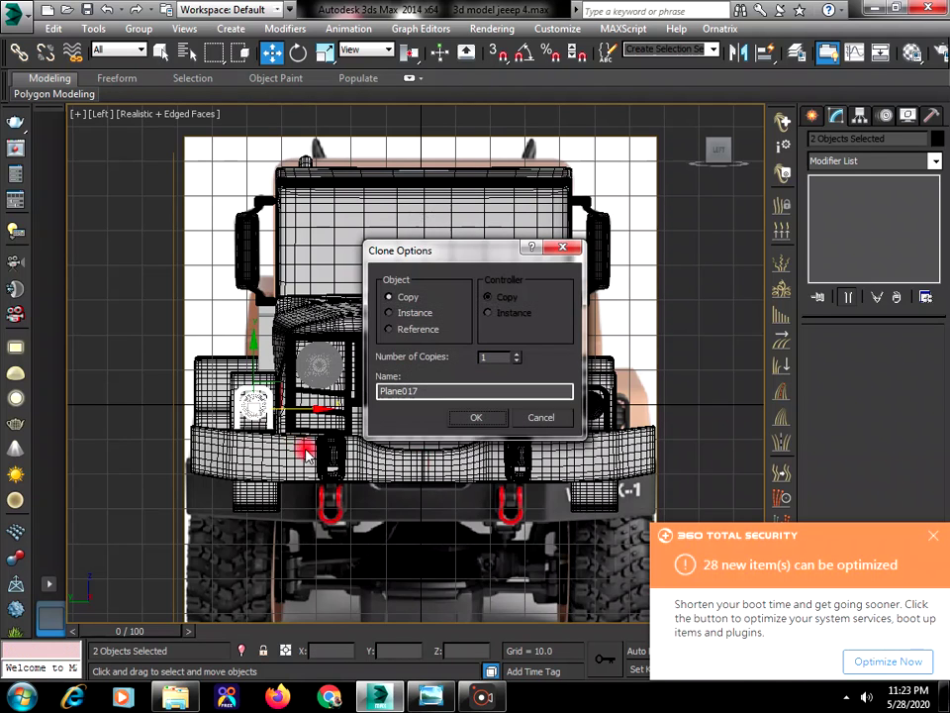
{"action": "left_click", "coordinate": [488, 418]}
{"action": "left_click", "coordinate": [718, 396]}
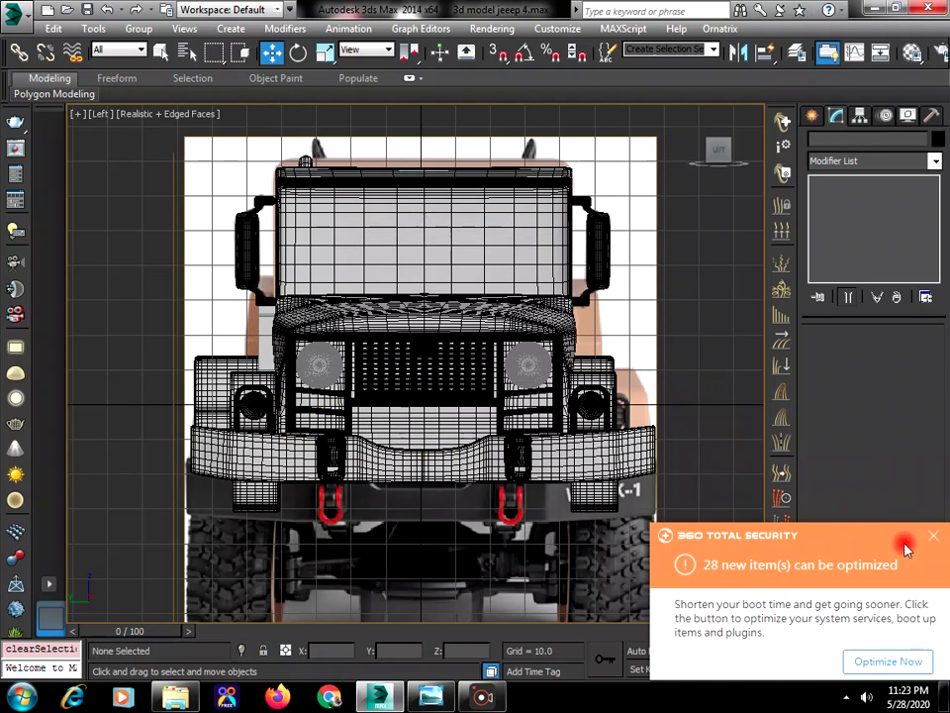
Dismiss the 360 Total Security notification and save the jeep scene, leaving nothing selected
{"action": "left_click", "coordinate": [934, 535]}
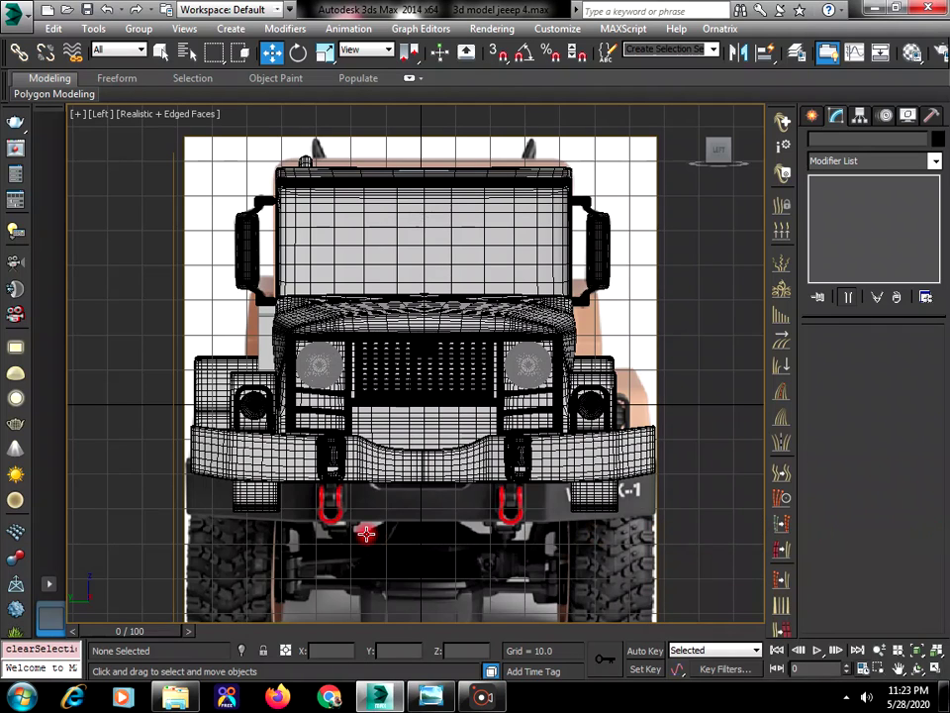
{"action": "left_click", "coordinate": [87, 9]}
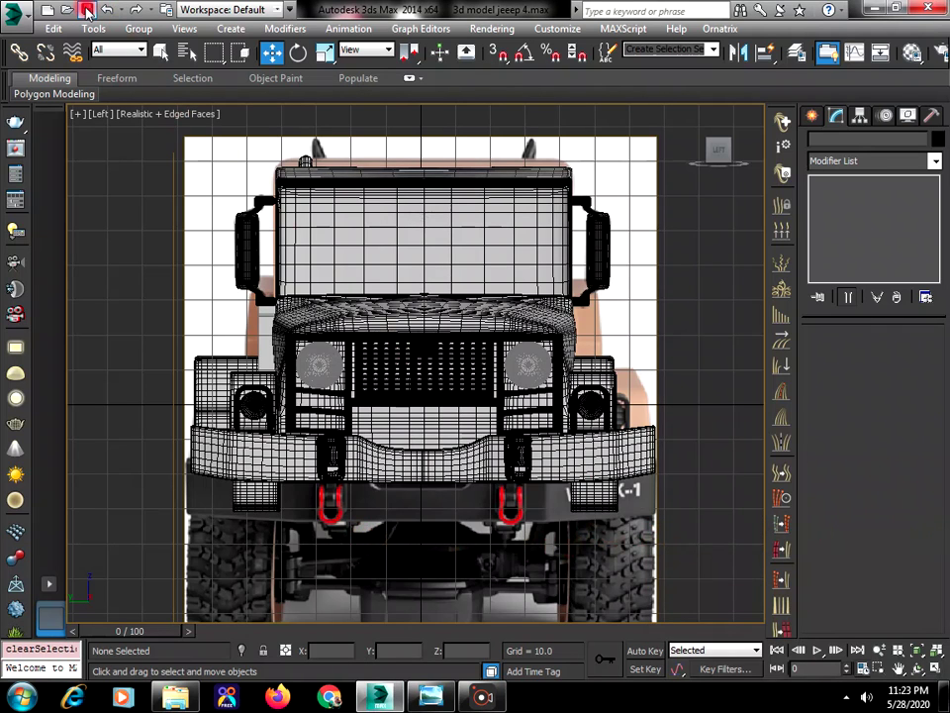
{"action": "left_click", "coordinate": [329, 364]}
{"action": "left_click", "coordinate": [697, 348]}
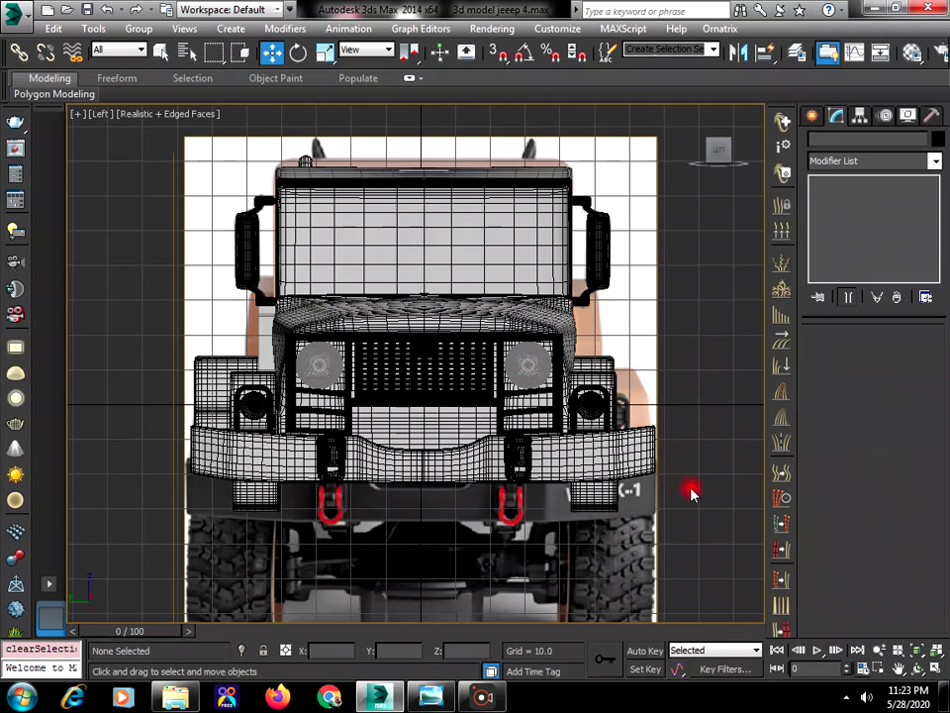
Create a cylinder of about 3.7 radius and 12 height in the Front view, just ahead of the jeep's grille
{"action": "left_click", "coordinate": [897, 669]}
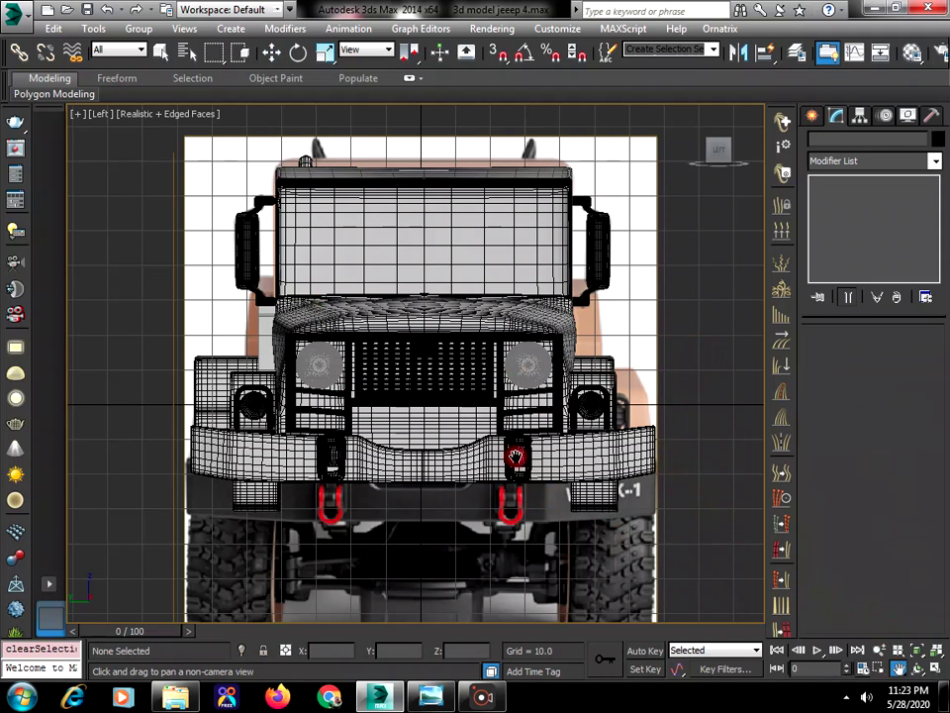
{"action": "left_click_drag", "start_coordinate": [466, 443], "coordinate": [457, 431]}
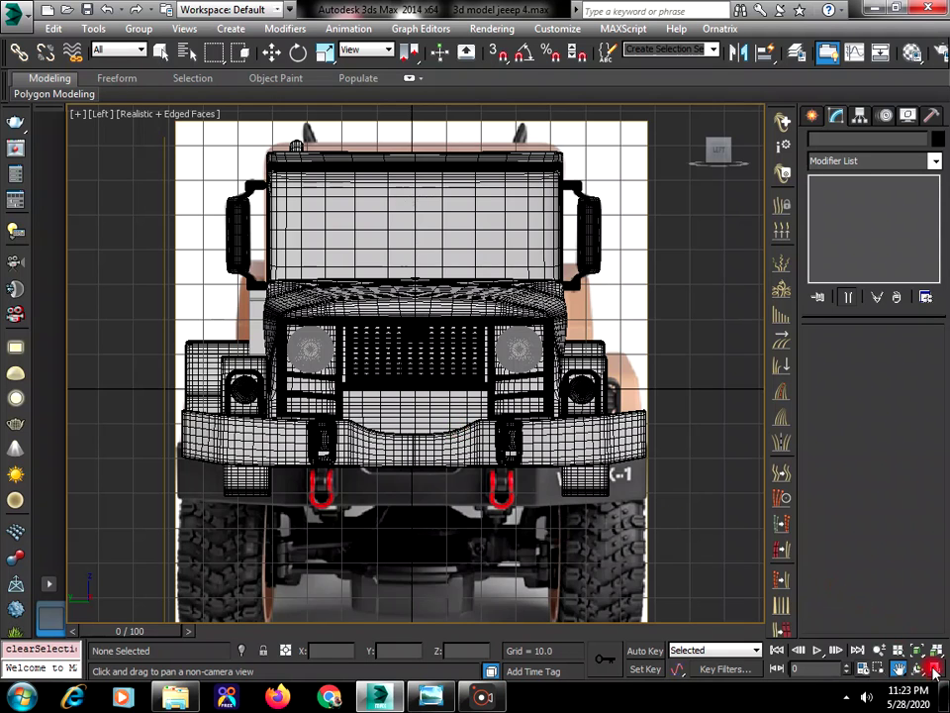
{"action": "left_click", "coordinate": [933, 670]}
{"action": "left_click_drag", "start_coordinate": [309, 343], "coordinate": [308, 332]}
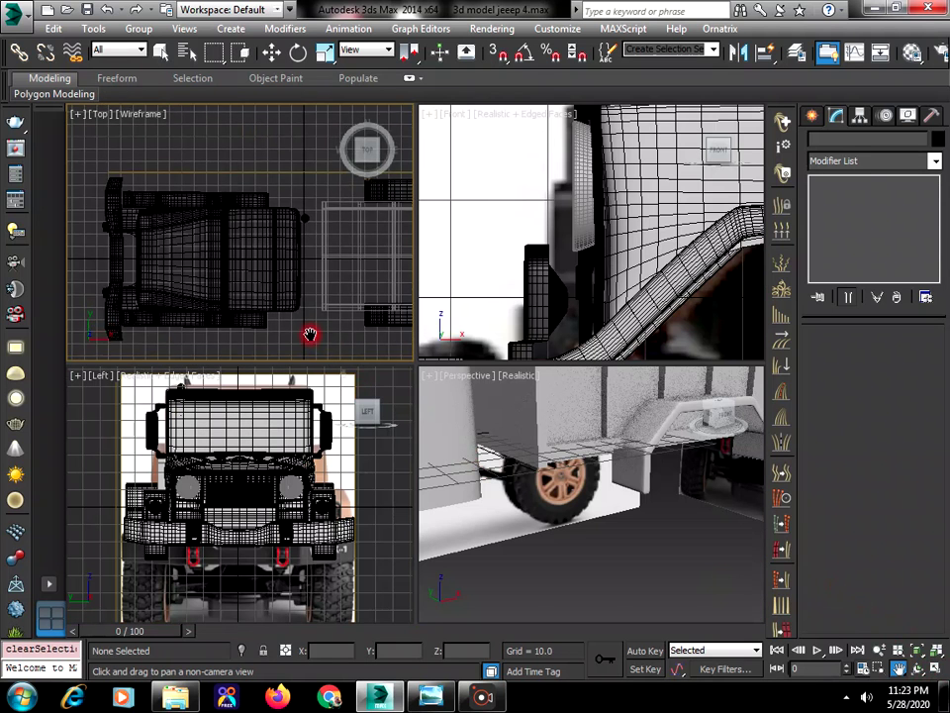
{"action": "left_click_drag", "start_coordinate": [571, 298], "coordinate": [520, 277]}
{"action": "scroll", "coordinate": [590, 258], "scroll_direction": "down", "scroll_amount": 3}
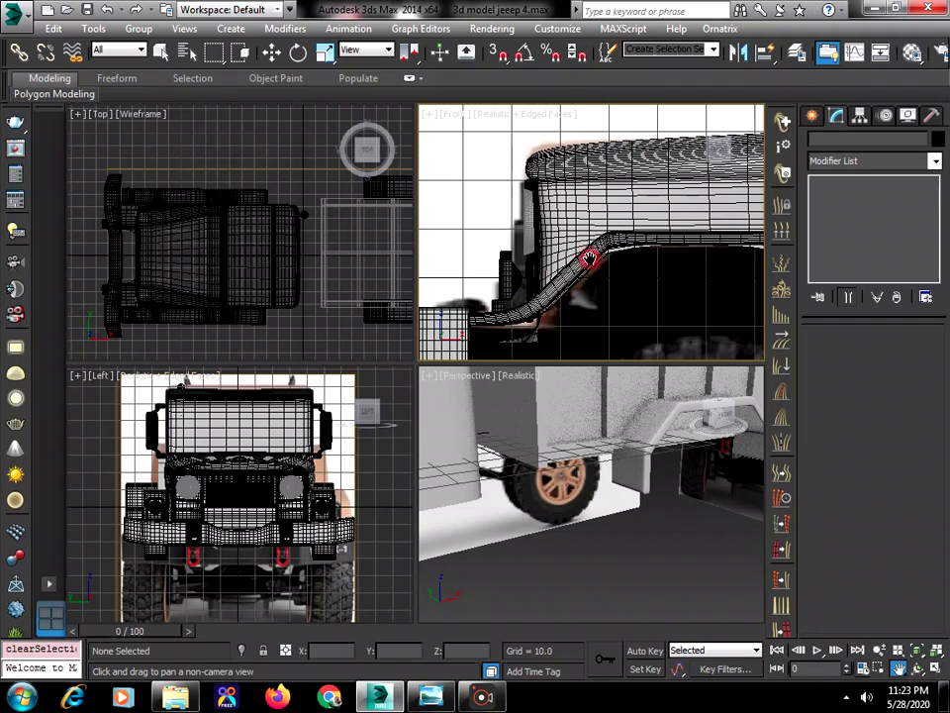
{"action": "left_click", "coordinate": [812, 115]}
{"action": "left_click", "coordinate": [839, 254]}
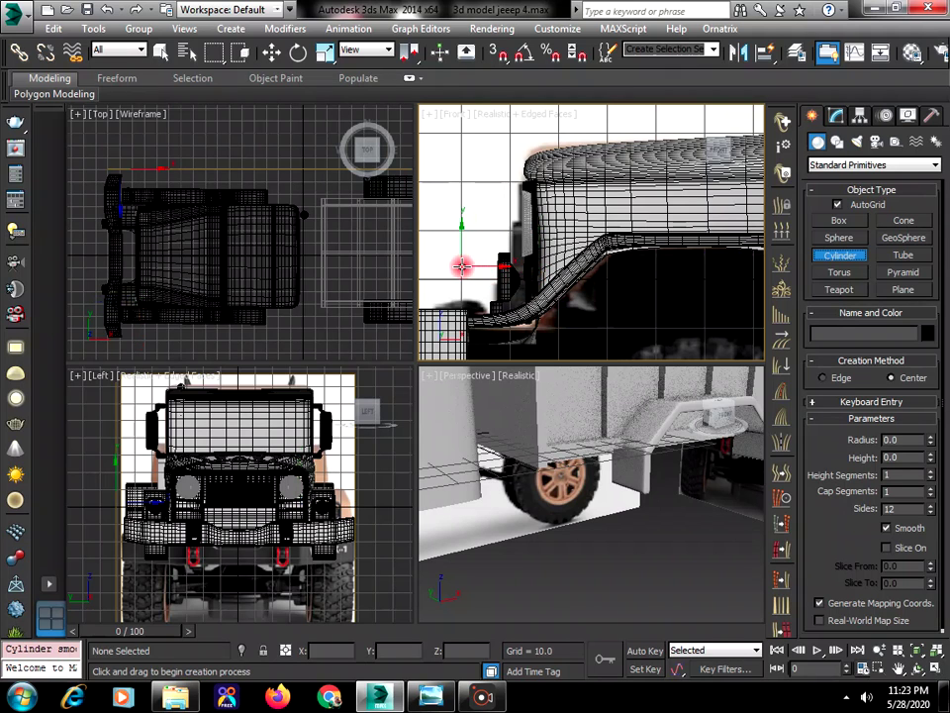
{"action": "mouse_move", "coordinate": [461, 265]}
{"action": "left_mouse_down"}
{"action": "mouse_move", "coordinate": [465, 275]}
{"action": "mouse_move", "coordinate": [464, 266]}
{"action": "left_mouse_up"}
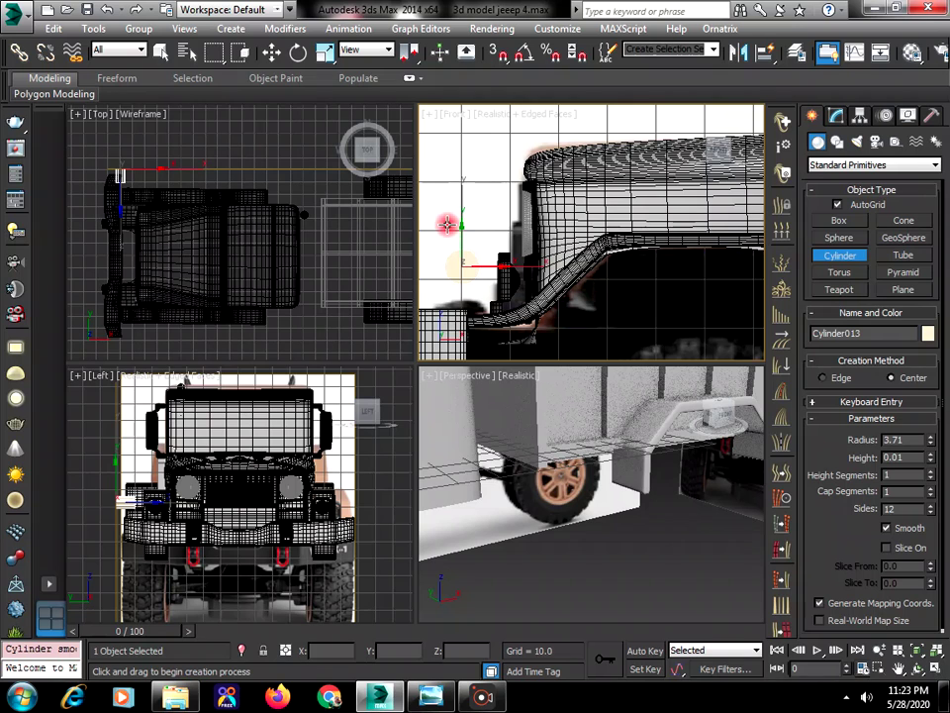
{"action": "left_click", "coordinate": [447, 225]}
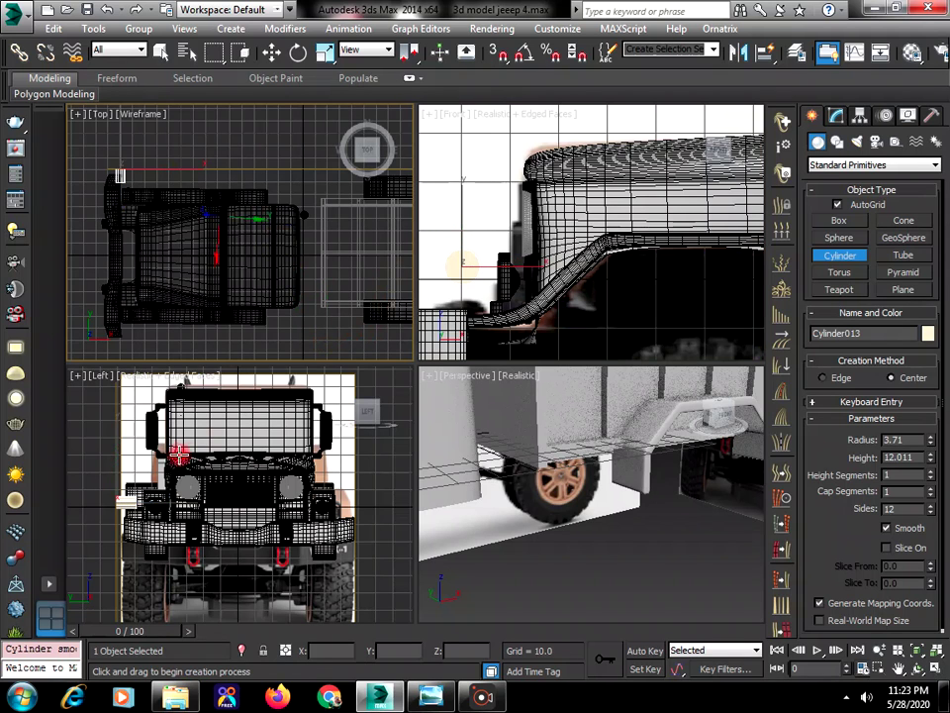
Move the cylinder across to the front of the grille, at about -147.5 on X and 13 on Y
{"action": "key", "text": "w"}
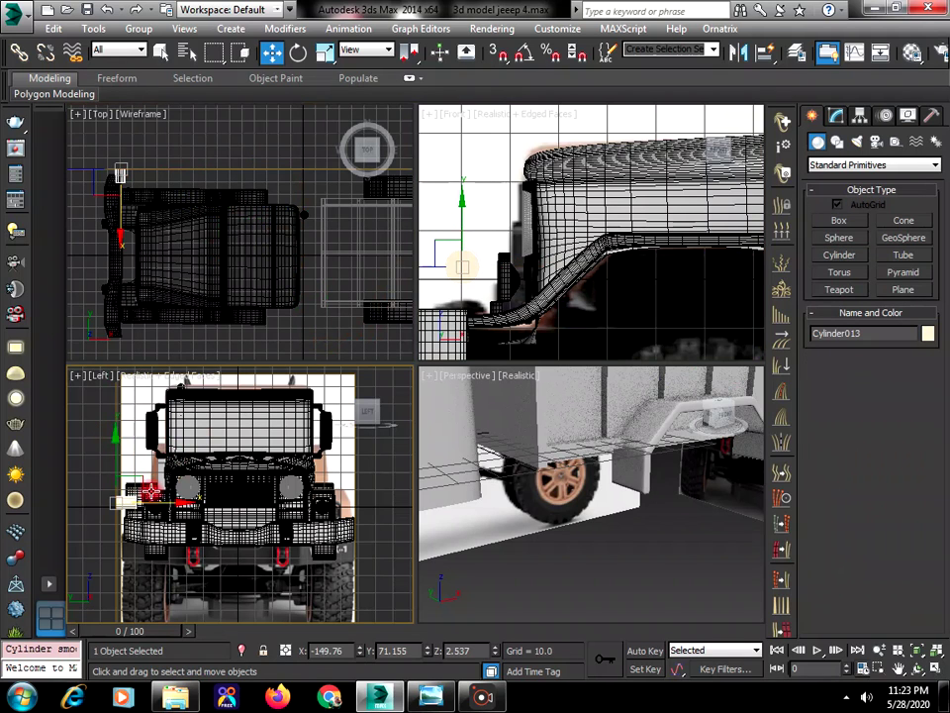
{"action": "left_click_drag", "start_coordinate": [171, 504], "coordinate": [256, 517]}
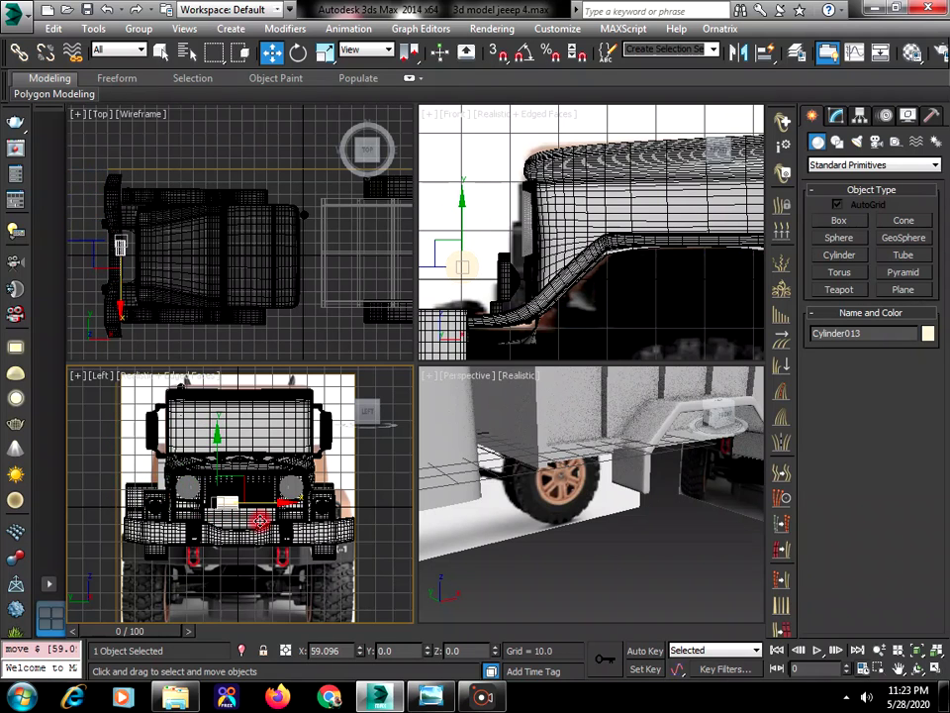
{"action": "right_click", "coordinate": [481, 279]}
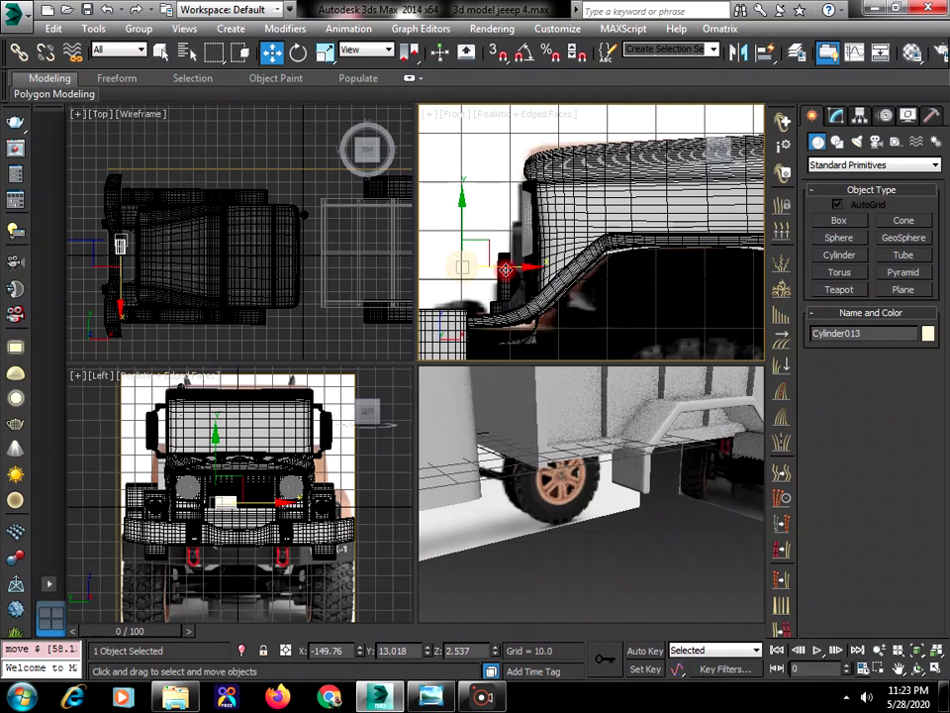
{"action": "left_click_drag", "start_coordinate": [483, 270], "coordinate": [496, 262]}
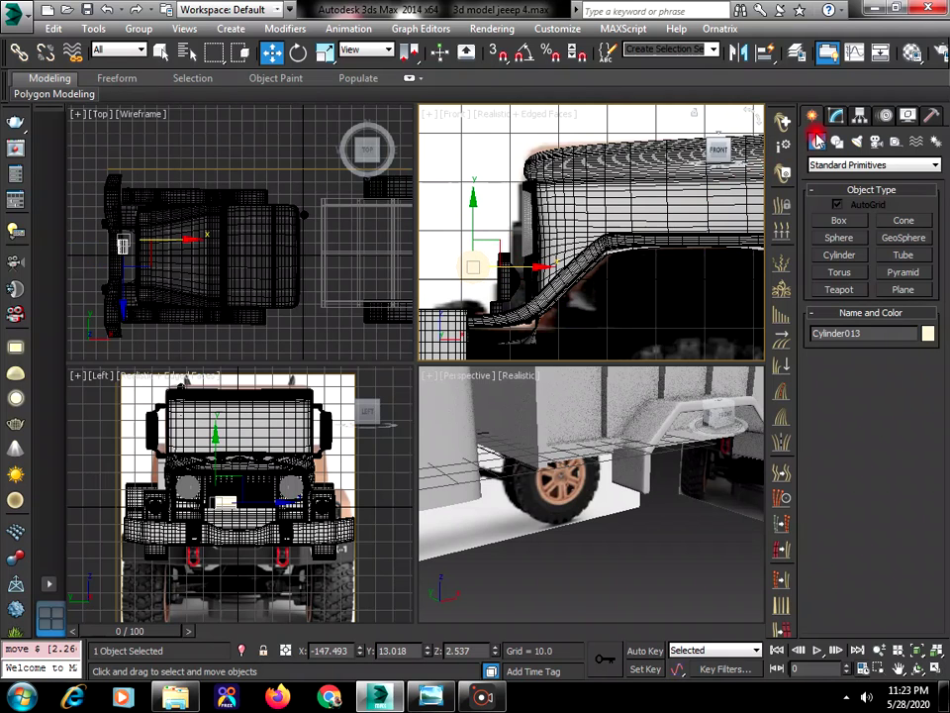
Convert the cylinder to an editable poly and extend its outer end vertices to the nearer headlight frame's edge
{"action": "left_click", "coordinate": [836, 116]}
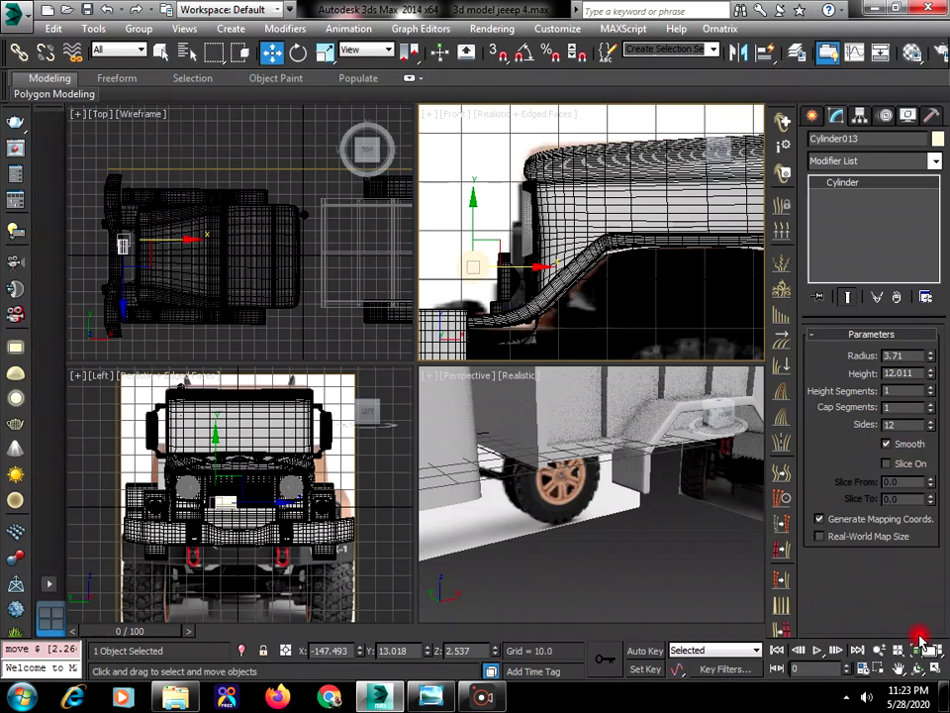
{"action": "left_click", "coordinate": [900, 669]}
{"action": "scroll", "coordinate": [262, 525], "scroll_direction": "up", "scroll_amount": 10}
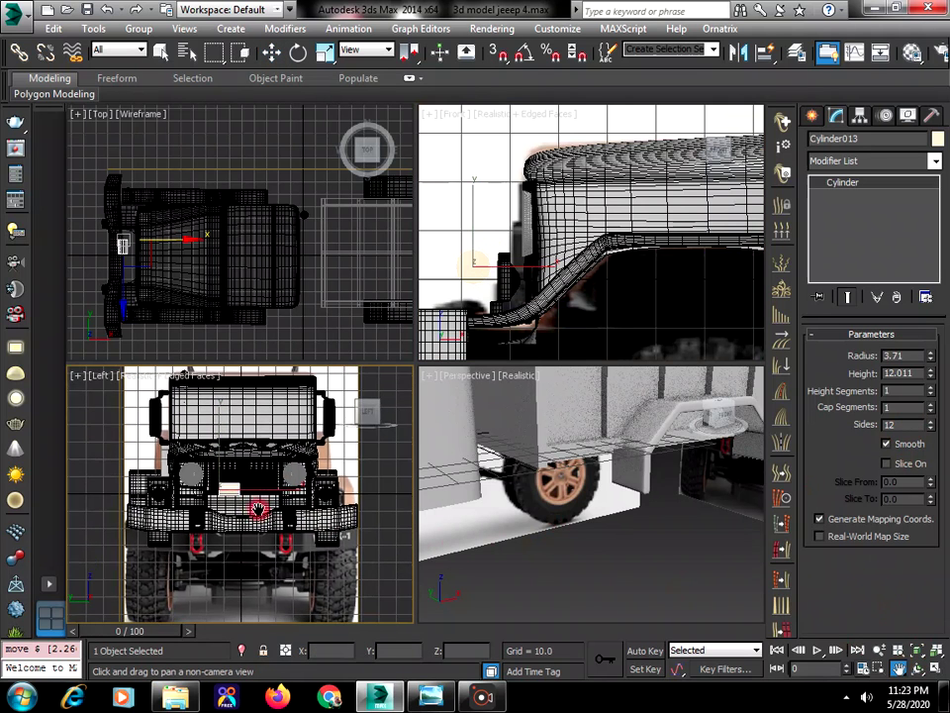
{"action": "right_click", "coordinate": [232, 487]}
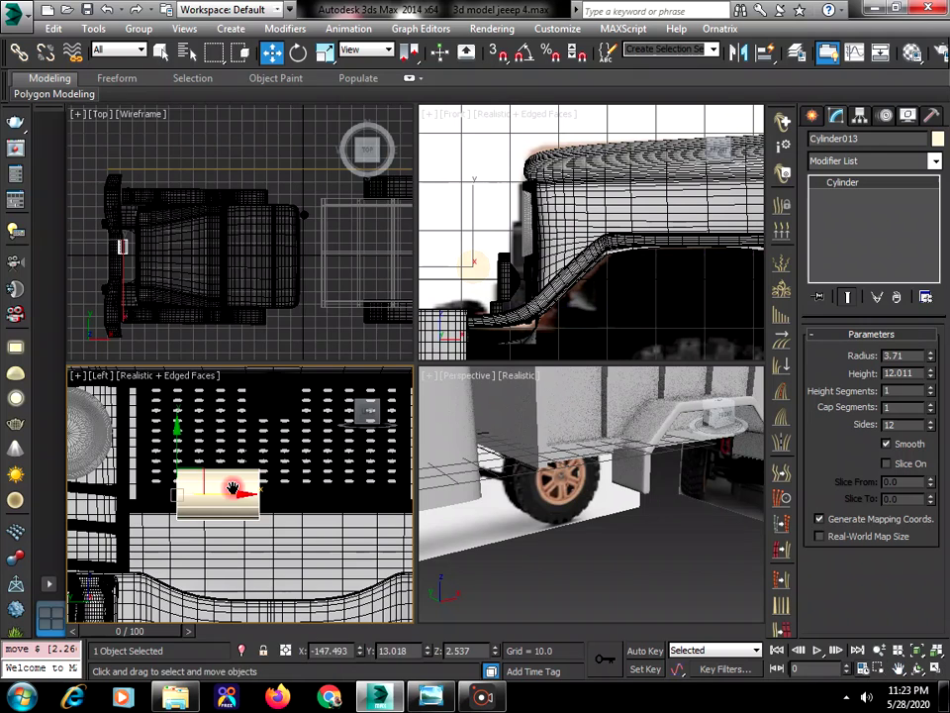
{"action": "right_click", "coordinate": [234, 441]}
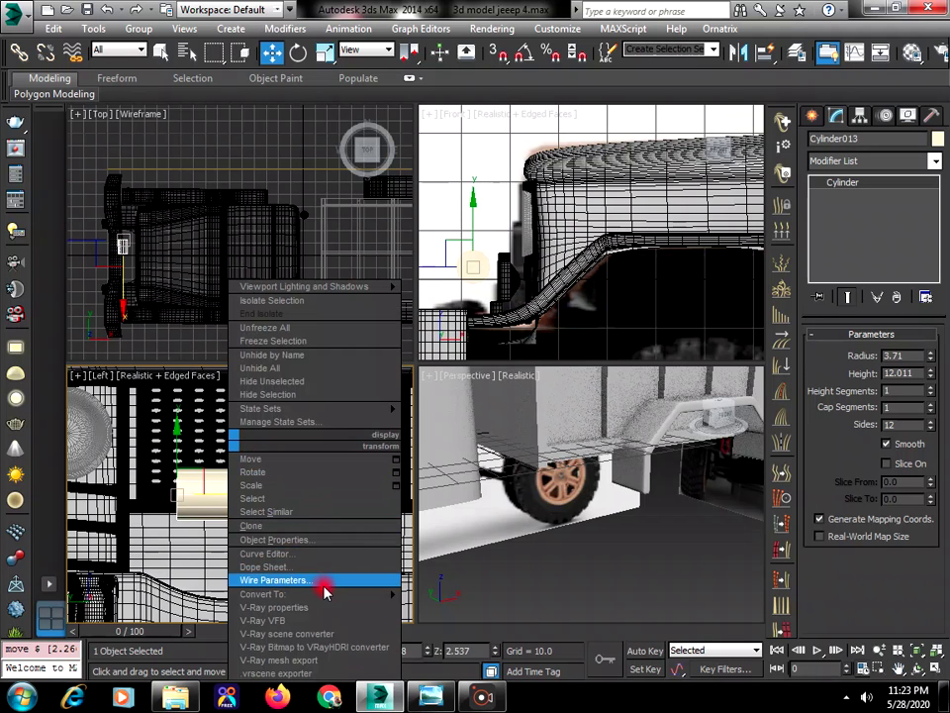
{"action": "mouse_move", "coordinate": [406, 595]}
{"action": "left_click", "coordinate": [435, 607]}
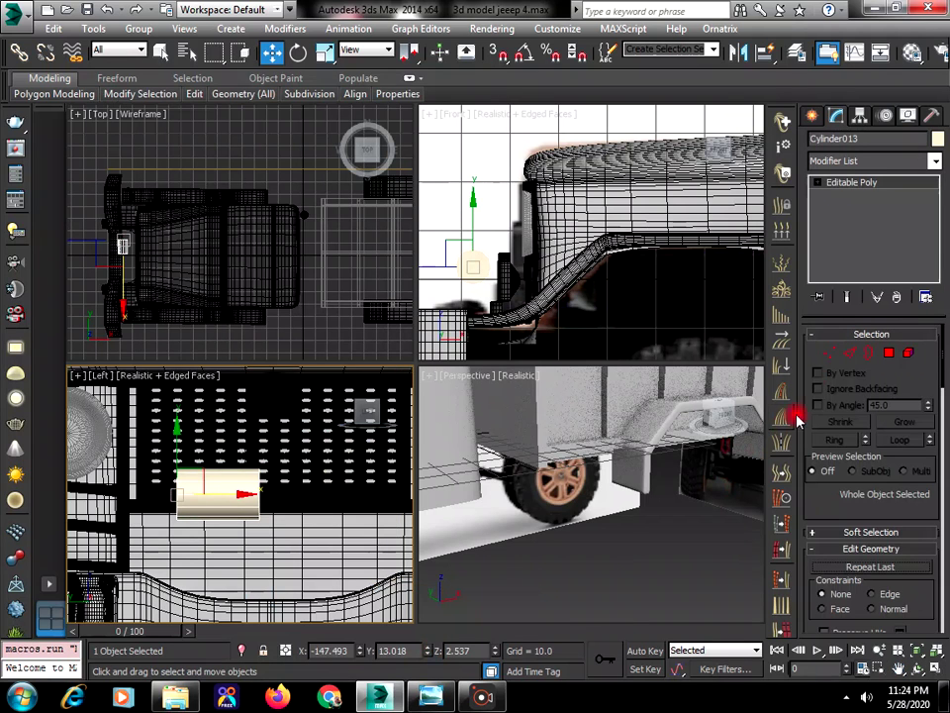
{"action": "left_click", "coordinate": [829, 353]}
{"action": "left_click_drag", "start_coordinate": [153, 445], "coordinate": [197, 553]}
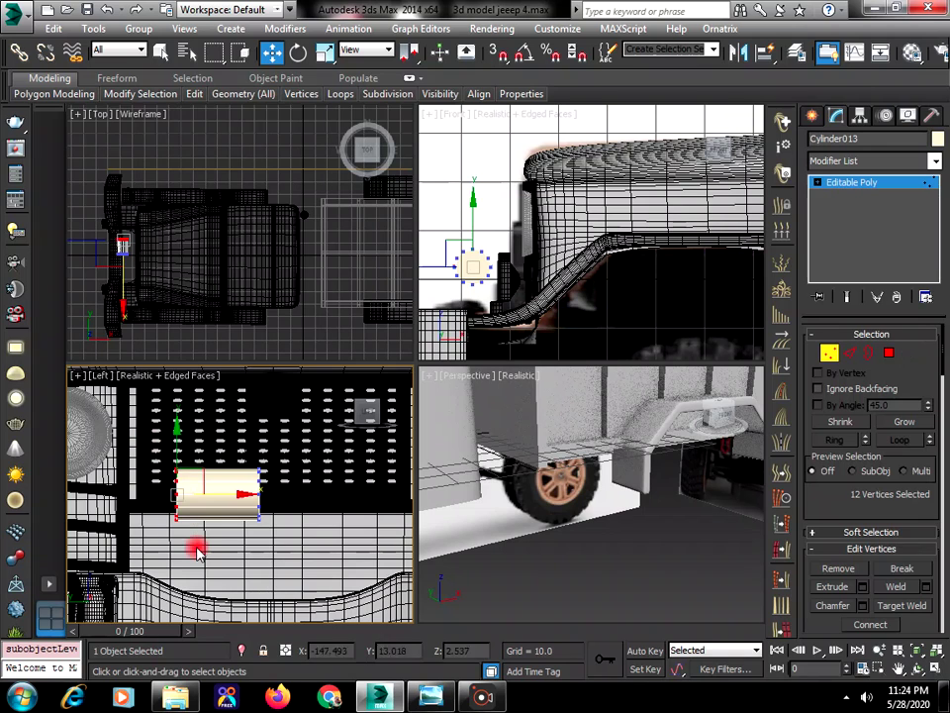
{"action": "left_click_drag", "start_coordinate": [234, 492], "coordinate": [187, 494]}
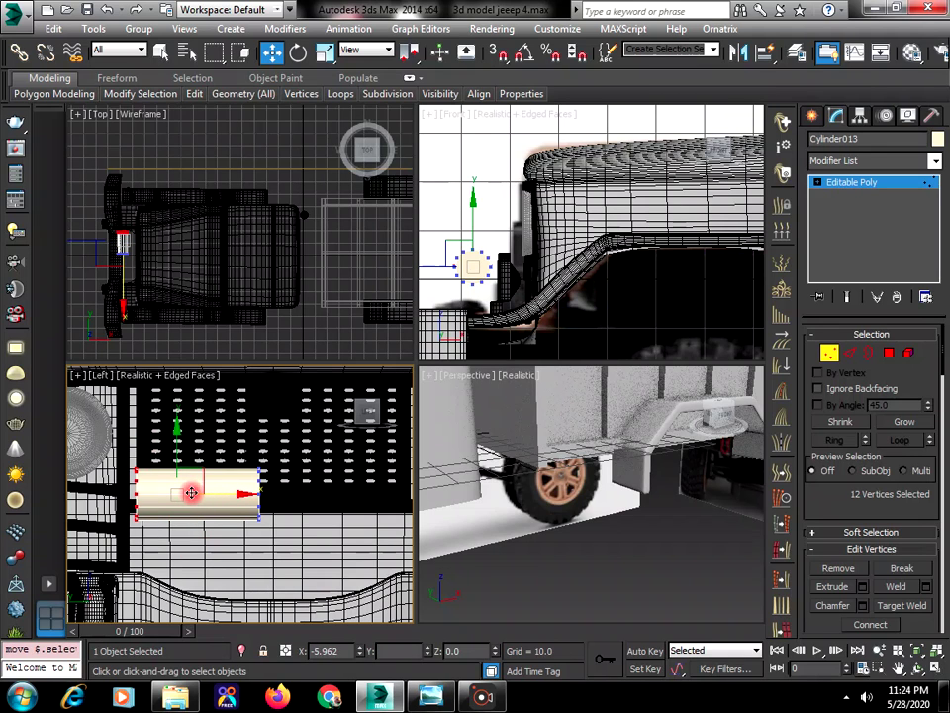
{"action": "left_click", "coordinate": [812, 115]}
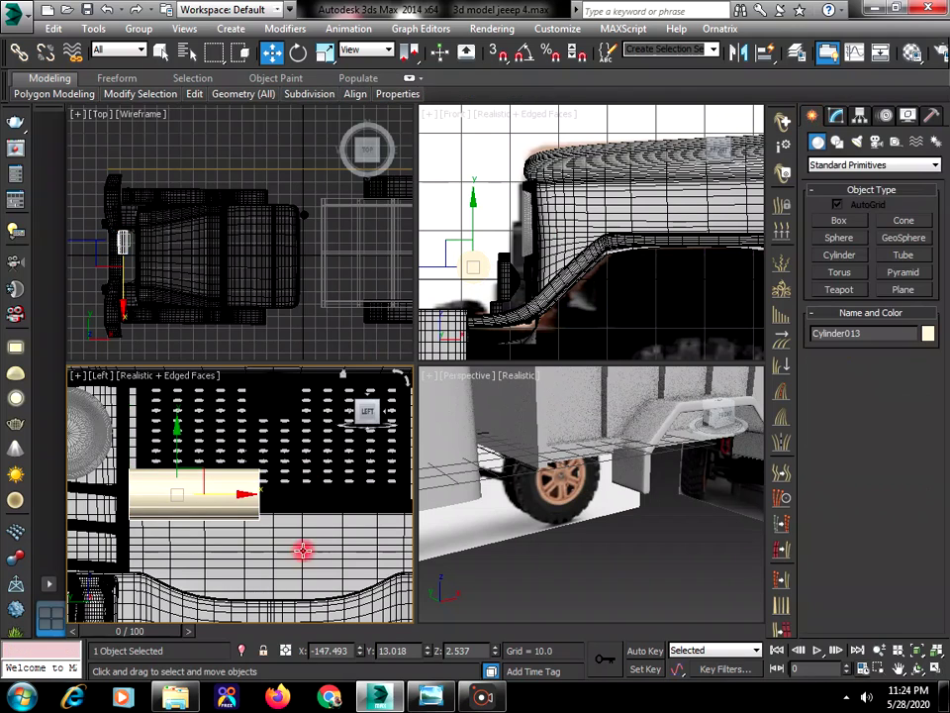
Move the cylinder down and back beneath the perforated grille, to about -134.7 on X and -4.5 on Z
{"action": "left_click", "coordinate": [509, 605]}
{"action": "left_click", "coordinate": [916, 670]}
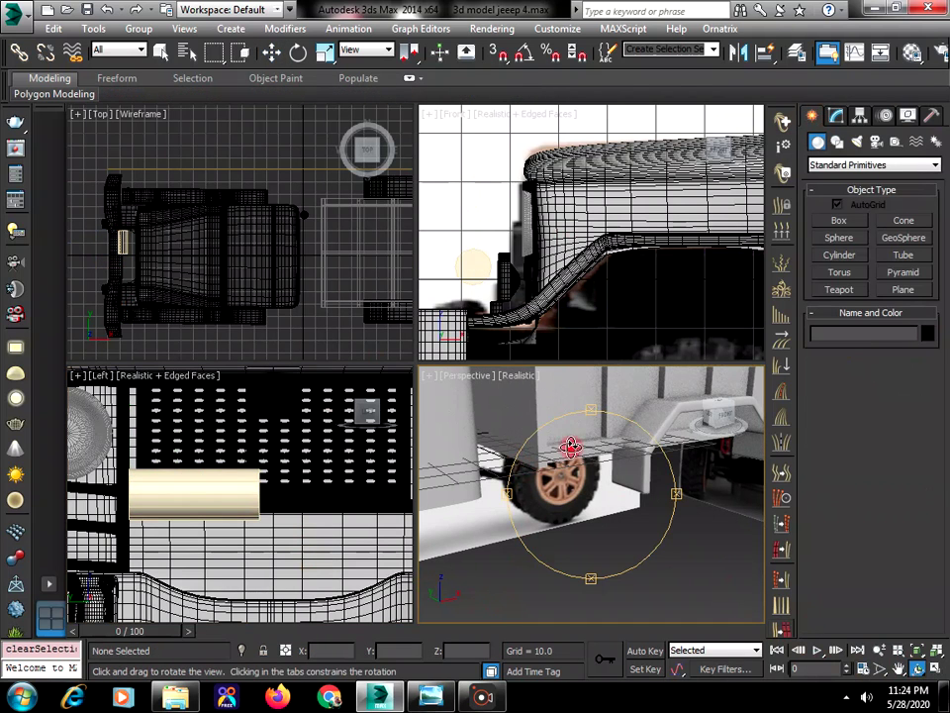
{"action": "left_click_drag", "start_coordinate": [568, 452], "coordinate": [669, 506]}
{"action": "scroll", "coordinate": [613, 477], "scroll_direction": "down", "scroll_amount": 5}
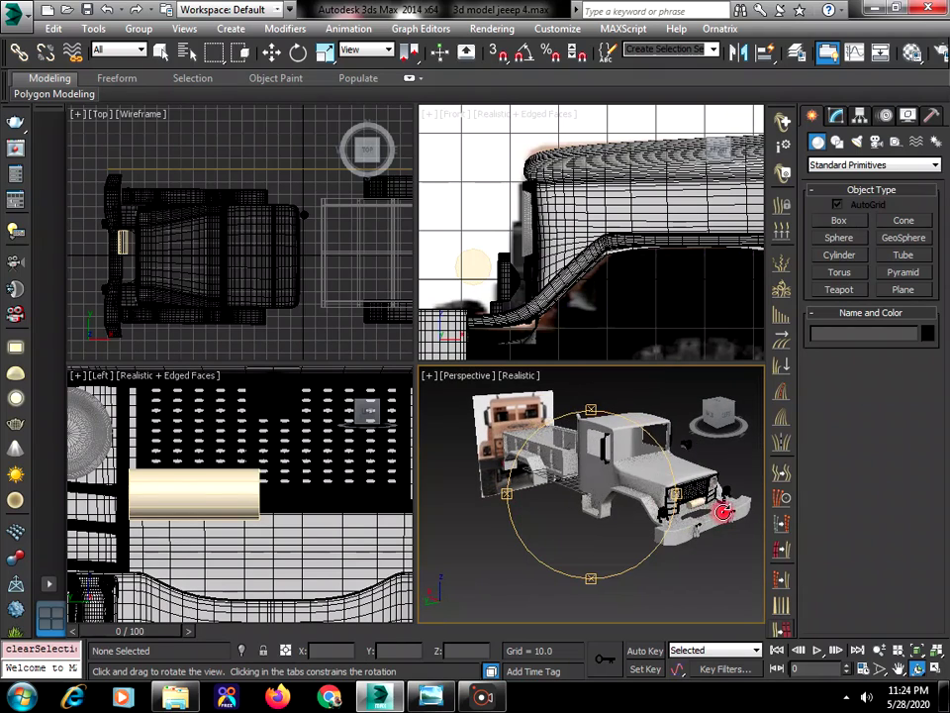
{"action": "scroll", "coordinate": [717, 510], "scroll_direction": "up", "scroll_amount": 5}
{"action": "scroll", "coordinate": [673, 500], "scroll_direction": "up", "scroll_amount": 3}
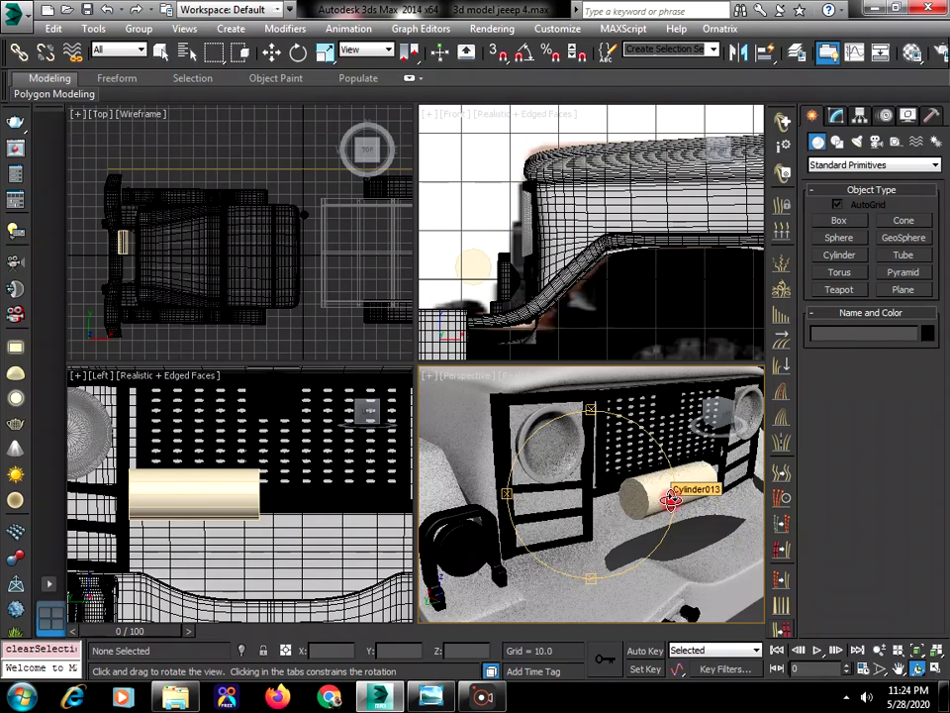
{"action": "key", "text": "w"}
{"action": "left_click_drag", "start_coordinate": [664, 486], "coordinate": [584, 499]}
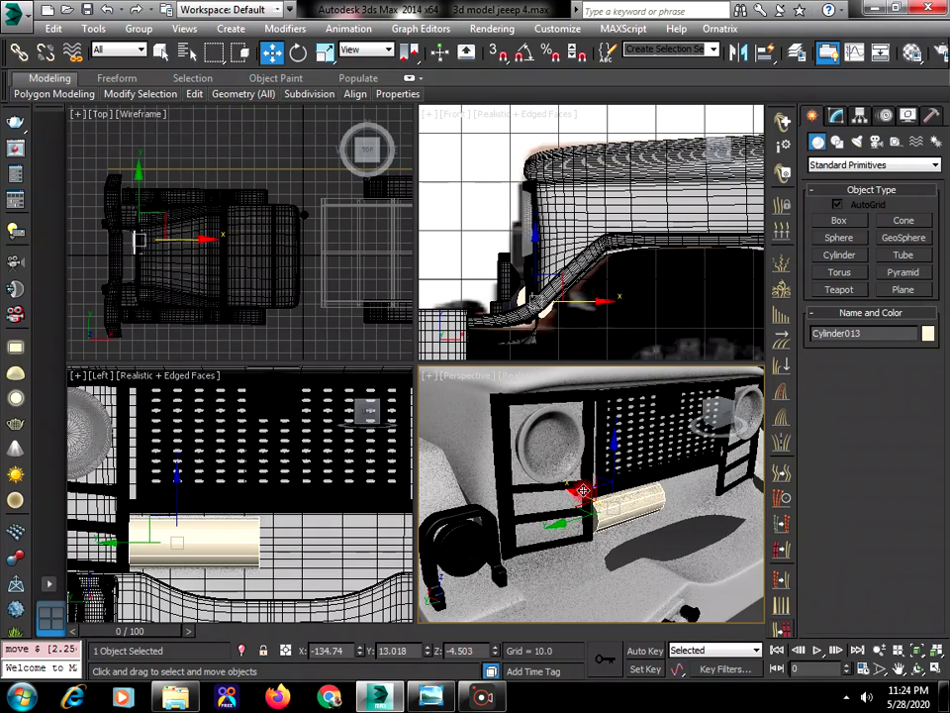
Extend the cylinder's other end vertices to the opposite headlight frame, at about -21.5 on Y, spanning the grille's full width
{"action": "left_click", "coordinate": [228, 543]}
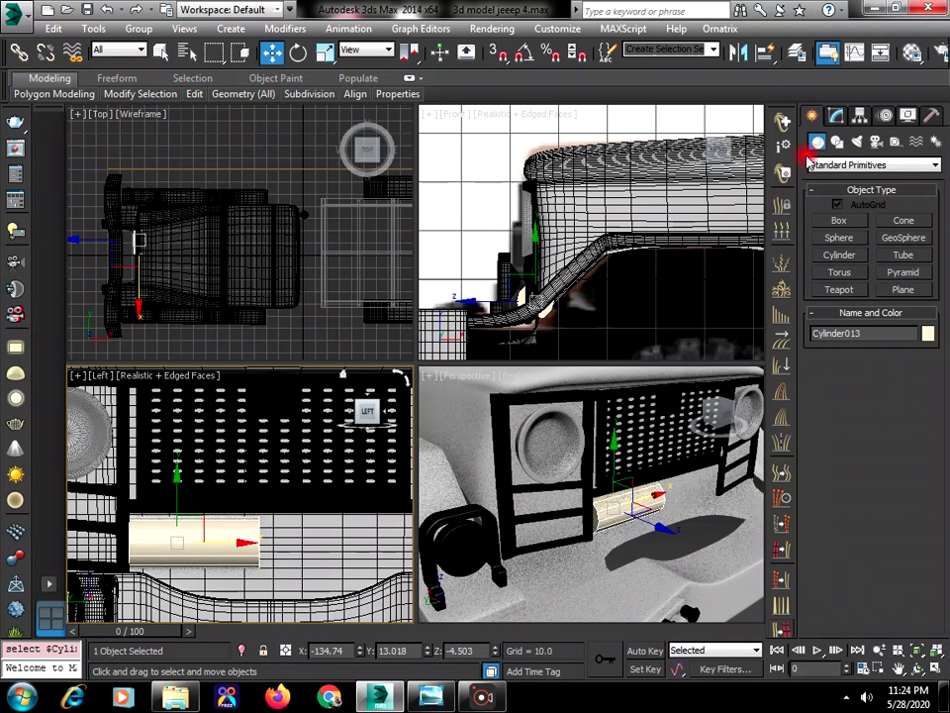
{"action": "left_click", "coordinate": [835, 119]}
{"action": "left_click", "coordinate": [829, 352]}
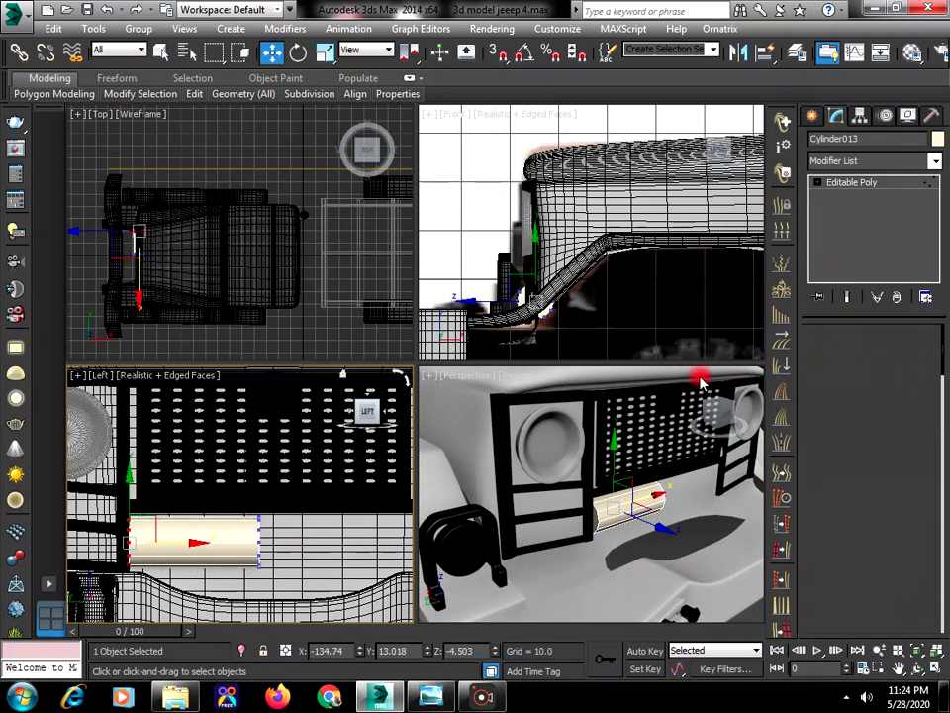
{"action": "left_click_drag", "start_coordinate": [240, 598], "coordinate": [282, 515]}
{"action": "scroll", "coordinate": [286, 569], "scroll_direction": "down", "scroll_amount": 2}
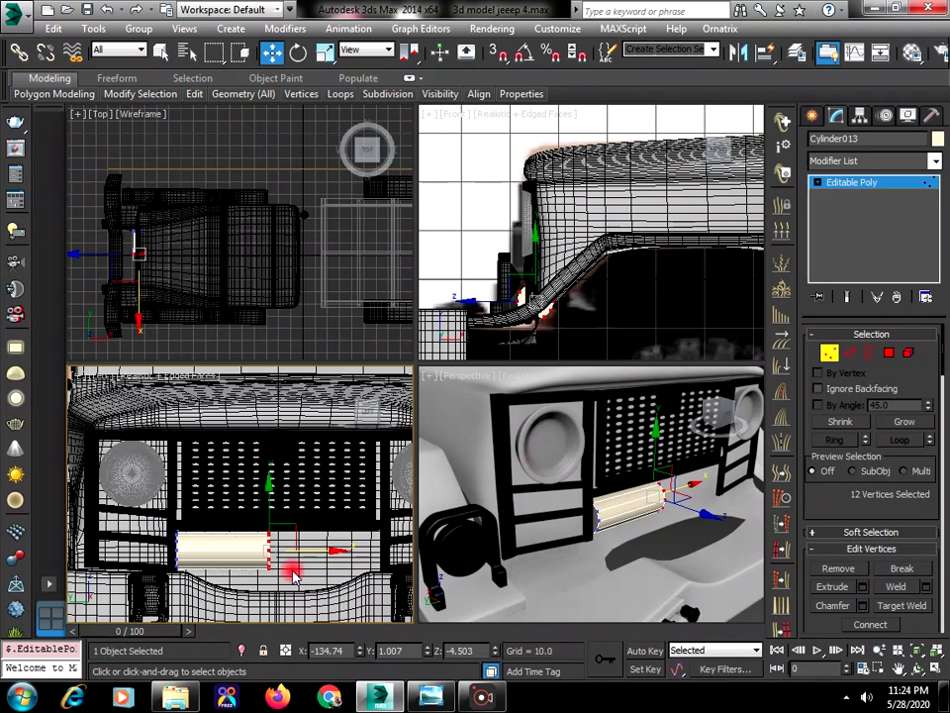
{"action": "left_click_drag", "start_coordinate": [315, 550], "coordinate": [312, 504]}
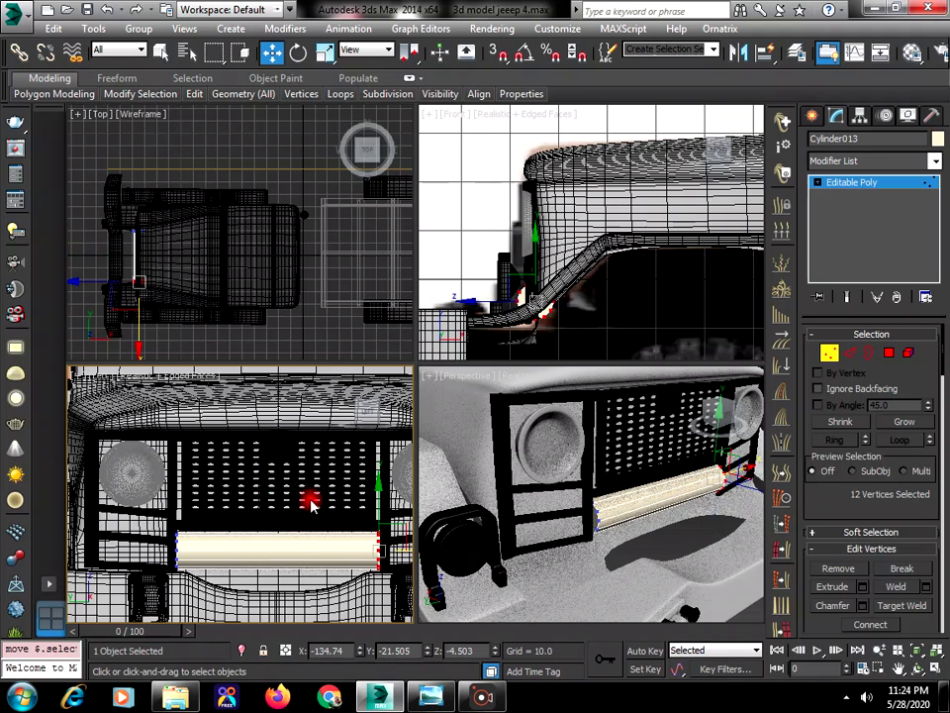
{"action": "left_click", "coordinate": [811, 115]}
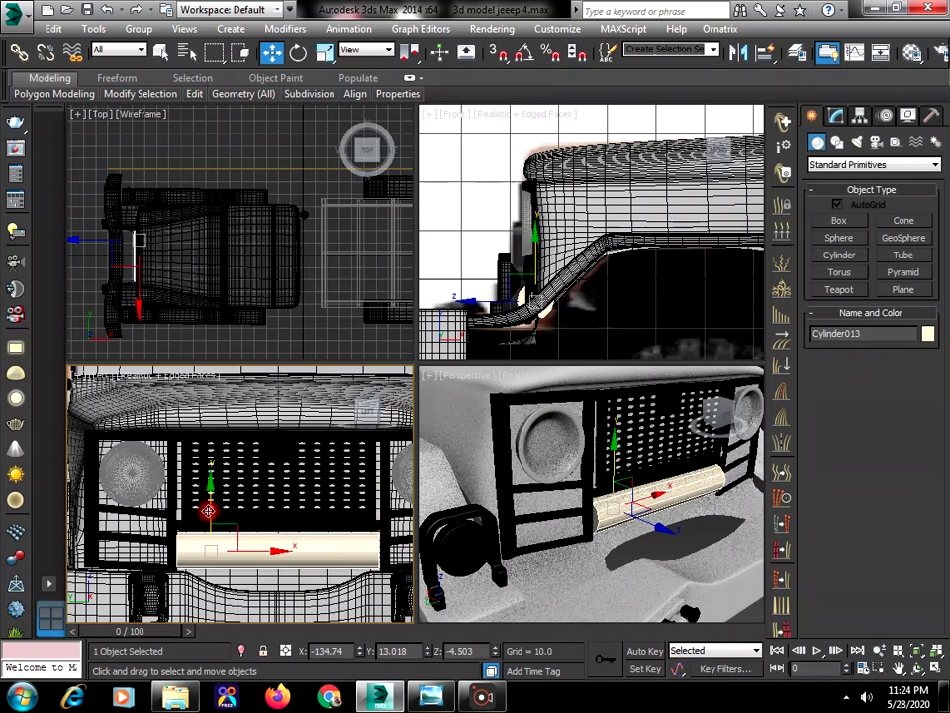
Lower the cylinder beneath the perforated grille to about -5.3 on Z
{"action": "left_click_drag", "start_coordinate": [208, 511], "coordinate": [208, 515]}
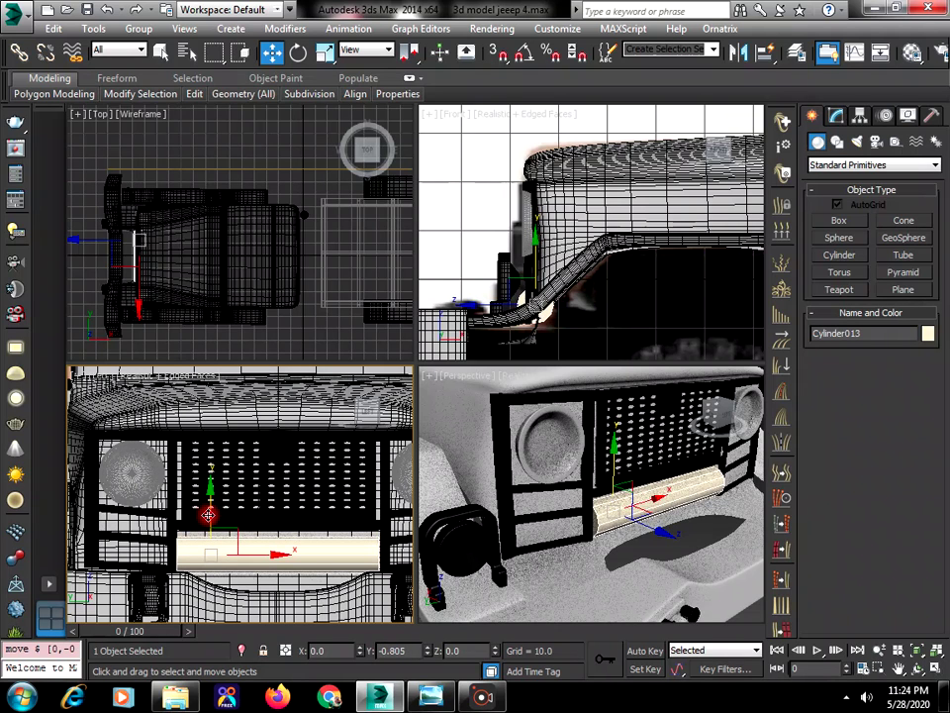
{"action": "left_click", "coordinate": [318, 339]}
{"action": "left_click", "coordinate": [309, 560]}
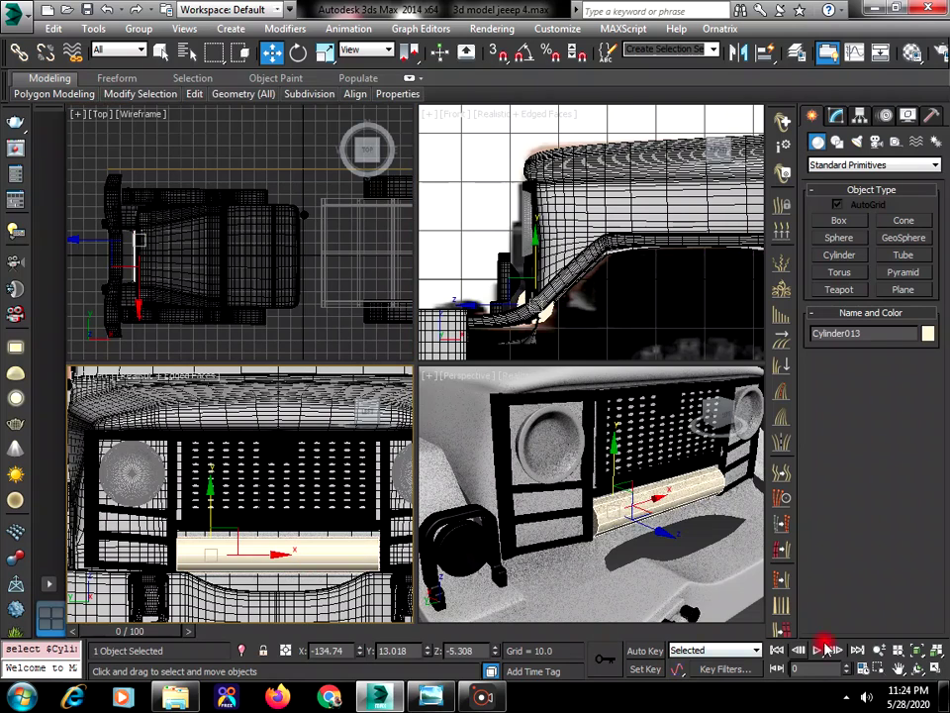
Add an edge loop close to each end of the cylinder with Swift Loop and clear the edge selection
{"action": "left_click", "coordinate": [836, 118]}
{"action": "left_click", "coordinate": [848, 357]}
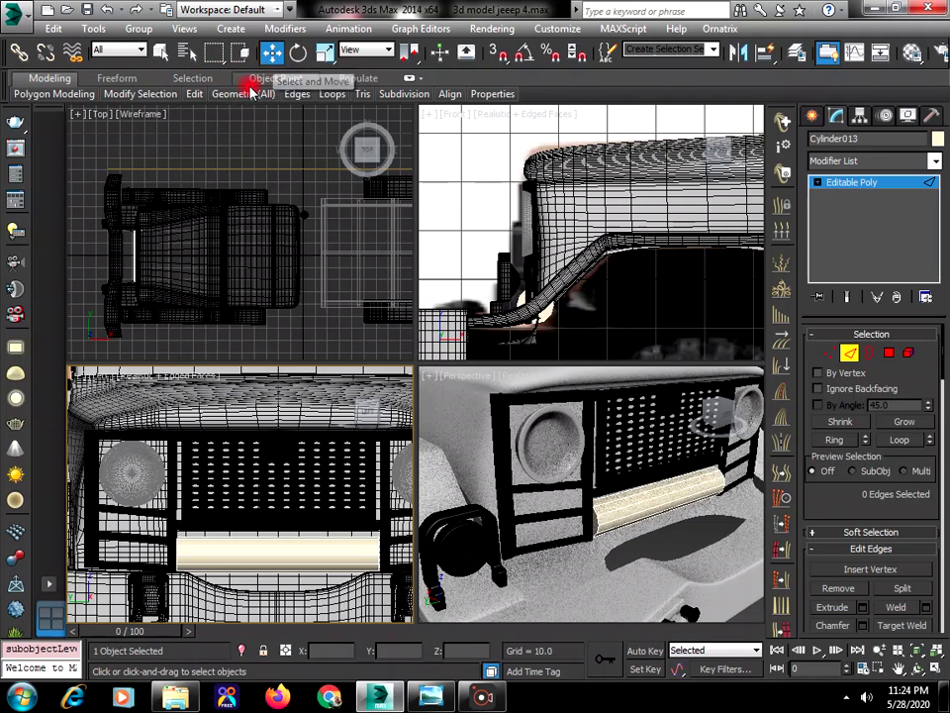
{"action": "mouse_move", "coordinate": [193, 93]}
{"action": "left_click", "coordinate": [312, 157]}
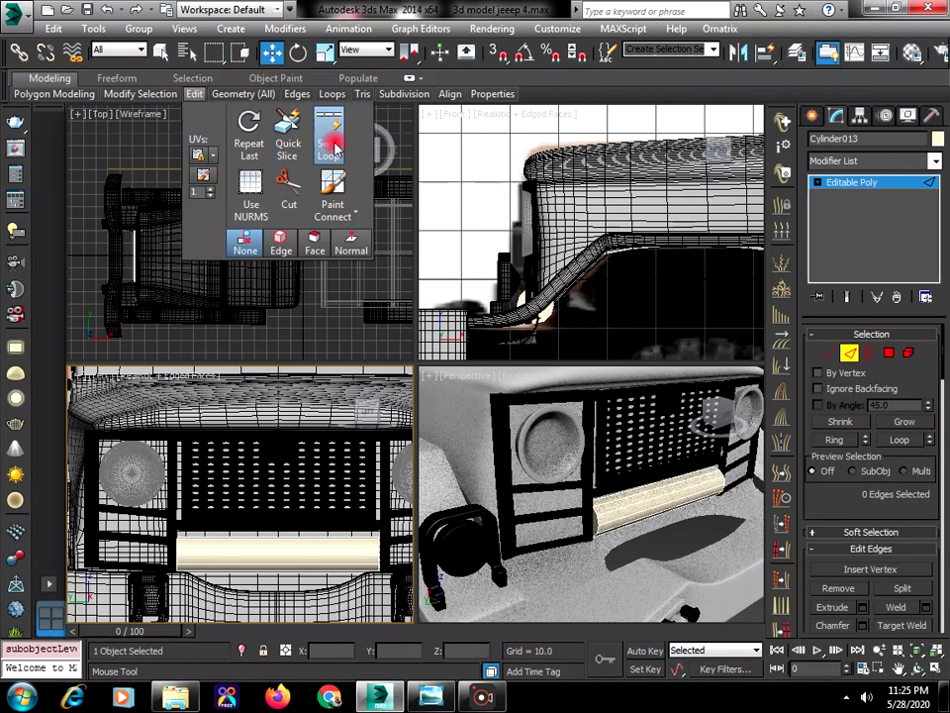
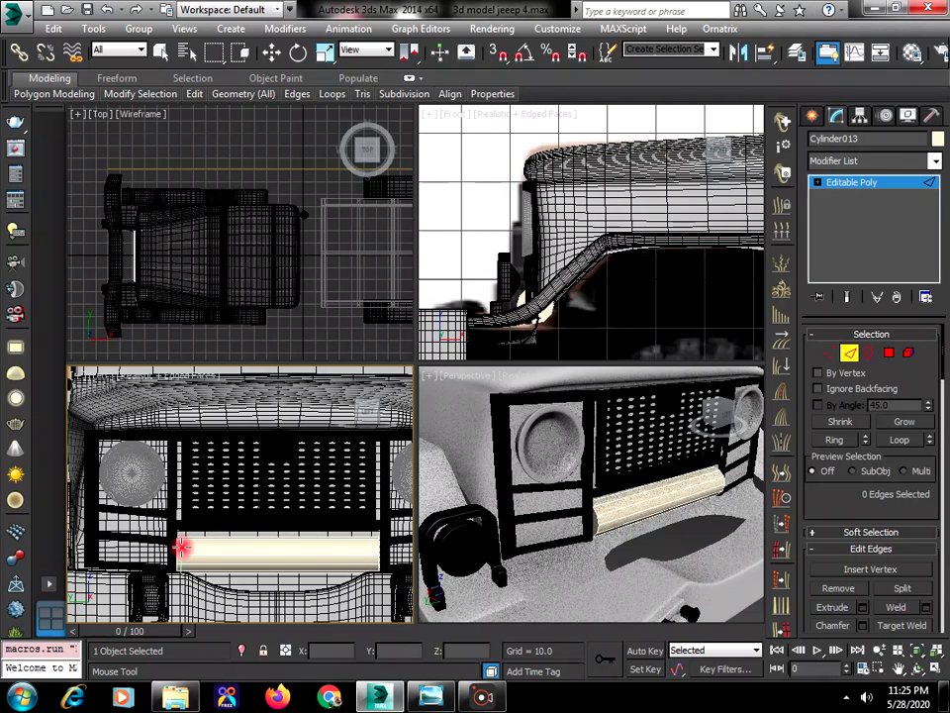
{"action": "left_click", "coordinate": [181, 546]}
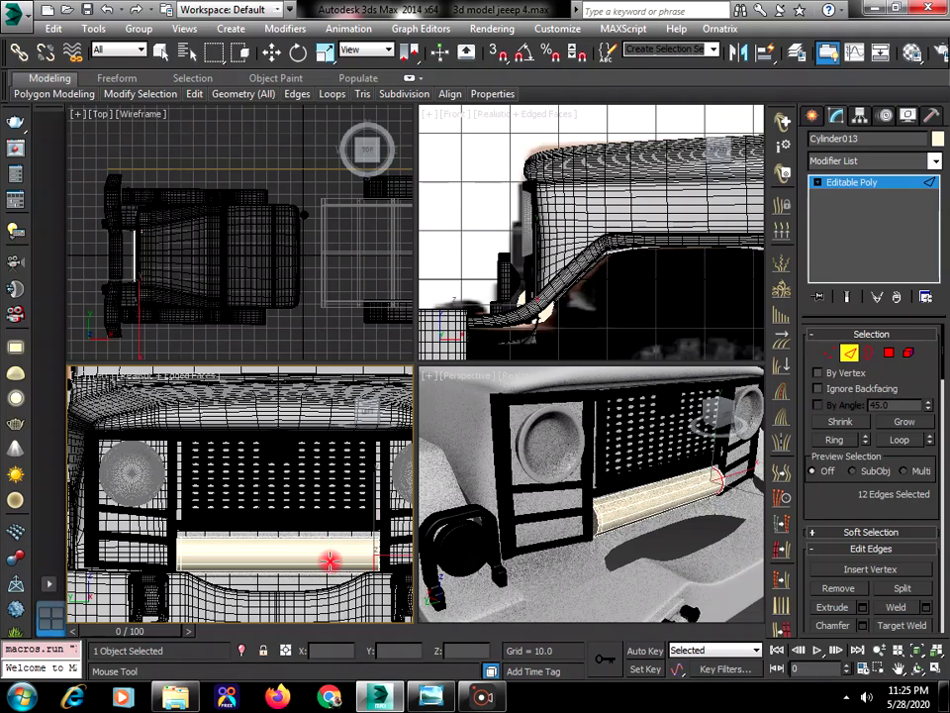
{"action": "right_click", "coordinate": [328, 562]}
{"action": "key", "text": "ctrl+d"}
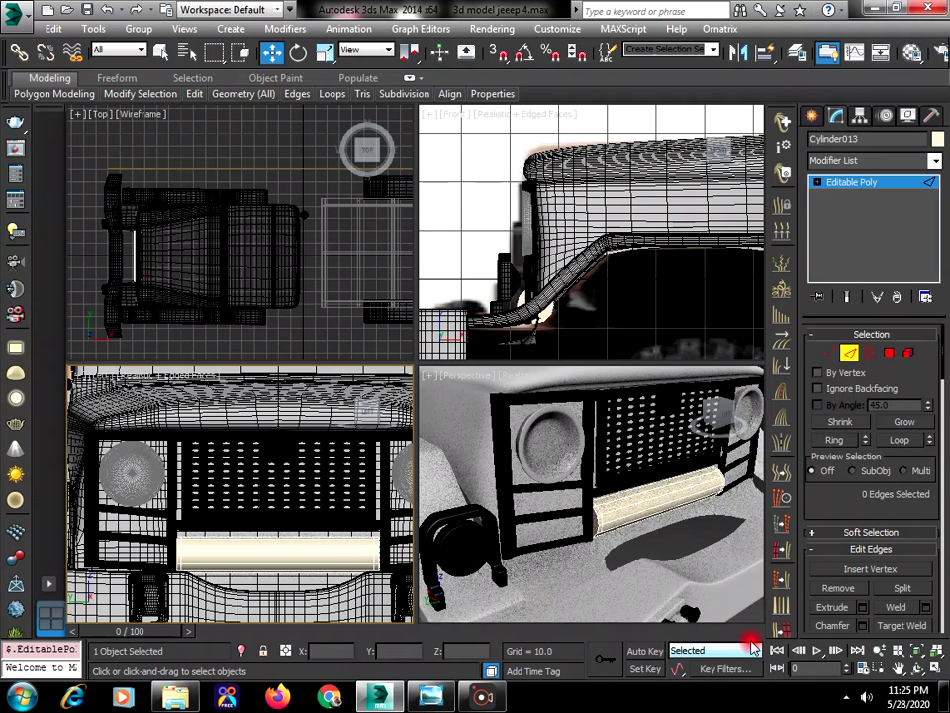
Examine the cylinder's fit between the headlight frames from the front and in the enlarged perspective view
{"action": "left_click", "coordinate": [898, 669]}
{"action": "left_click_drag", "start_coordinate": [356, 537], "coordinate": [330, 479]}
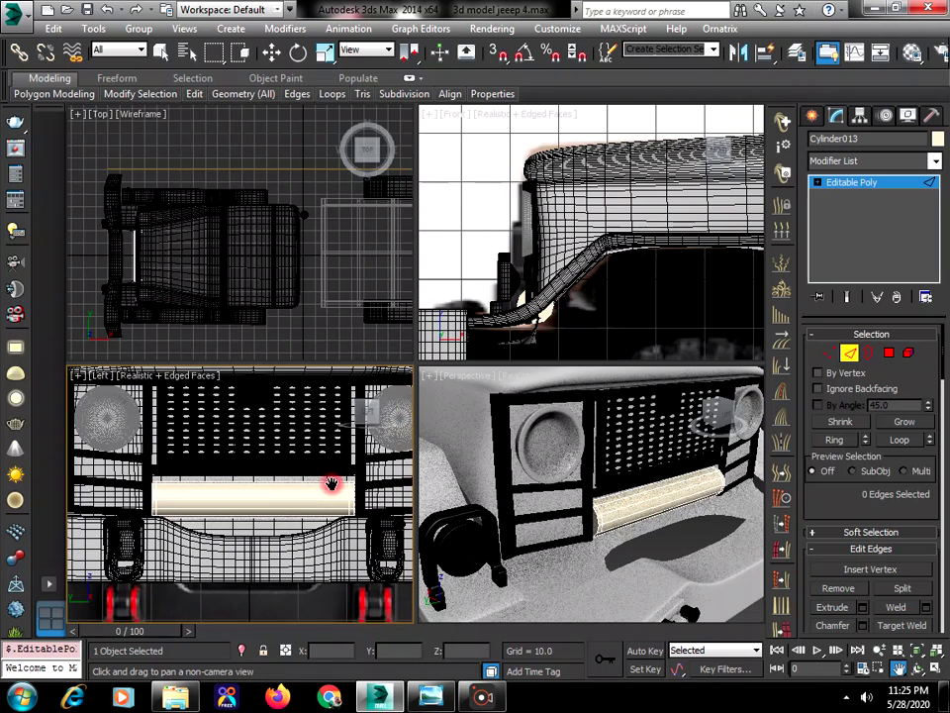
{"action": "right_click", "coordinate": [267, 492]}
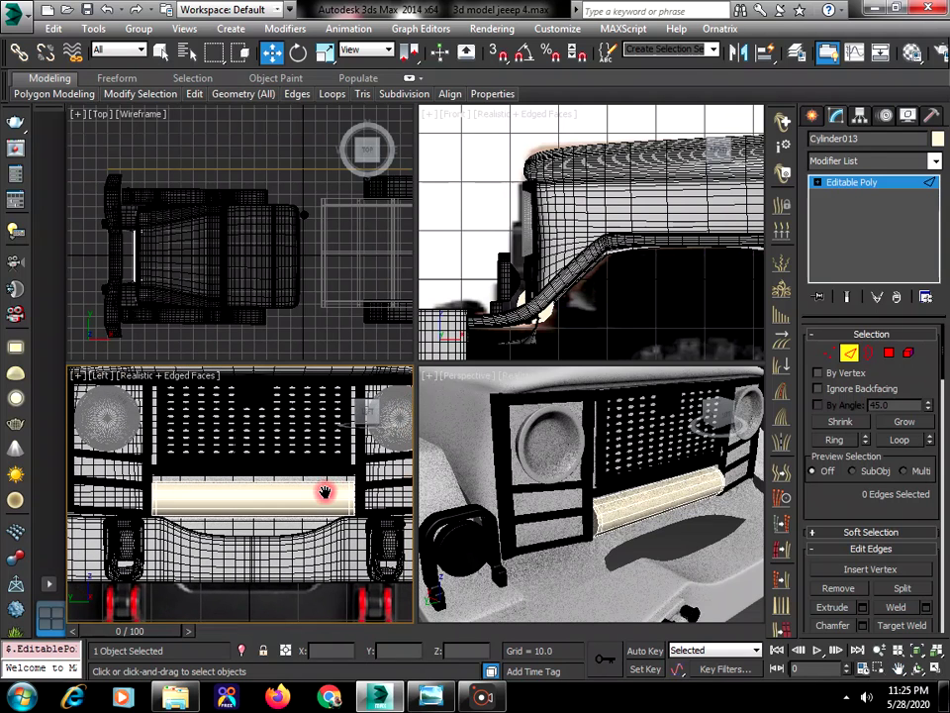
{"action": "right_click", "coordinate": [559, 562]}
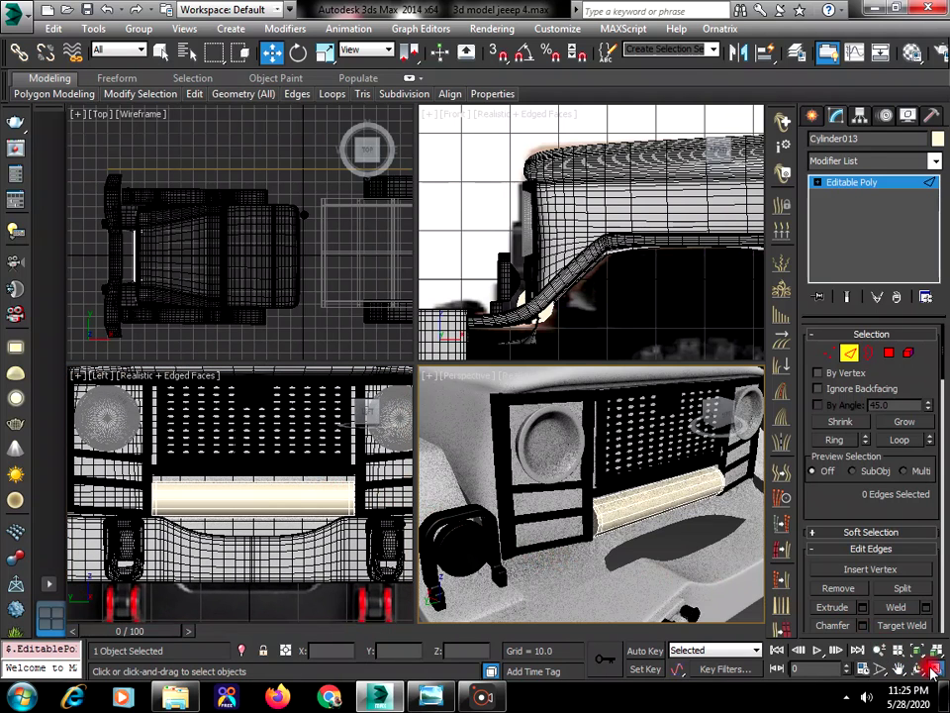
{"action": "key", "text": "alt+w"}
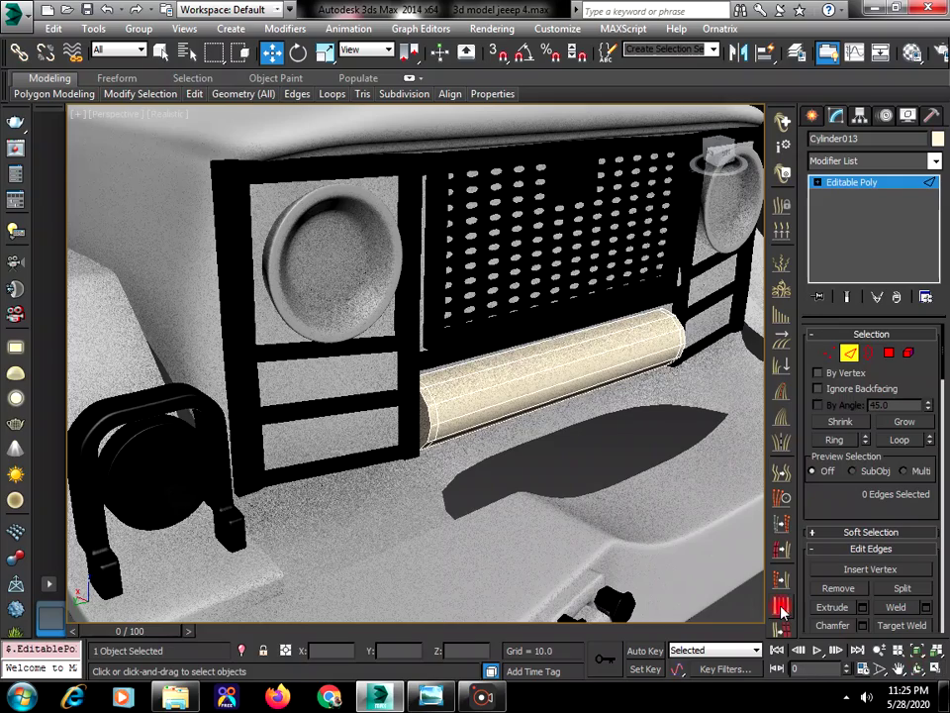
{"action": "left_click", "coordinate": [913, 672]}
{"action": "left_click_drag", "start_coordinate": [516, 505], "coordinate": [481, 431]}
{"action": "key", "text": "w"}
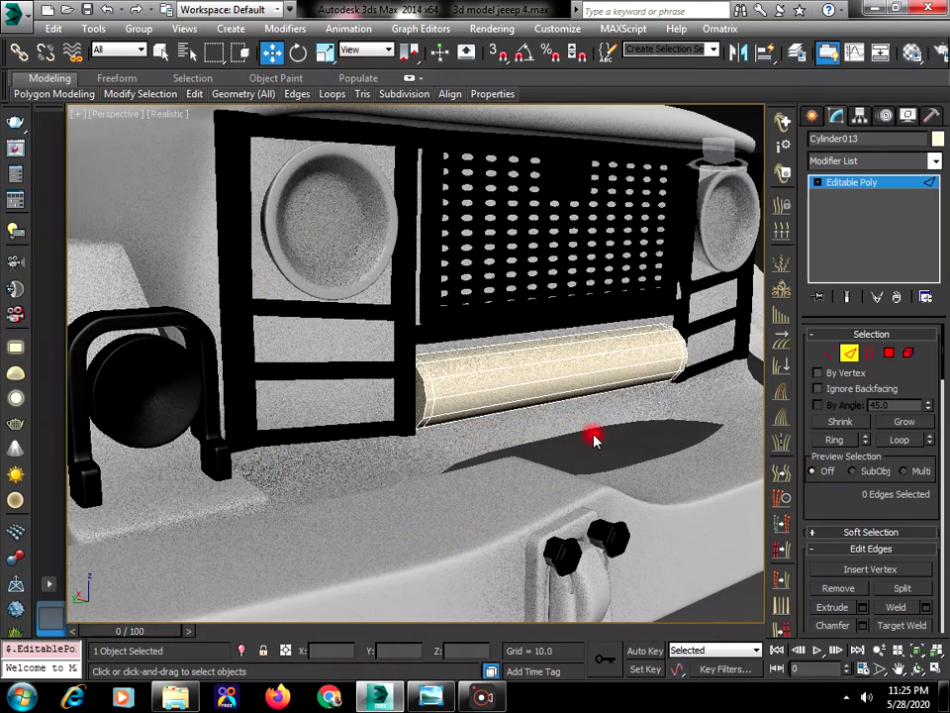
Start a box primitive in the Left view, around the cylinder beneath the grille
{"action": "left_click", "coordinate": [811, 117]}
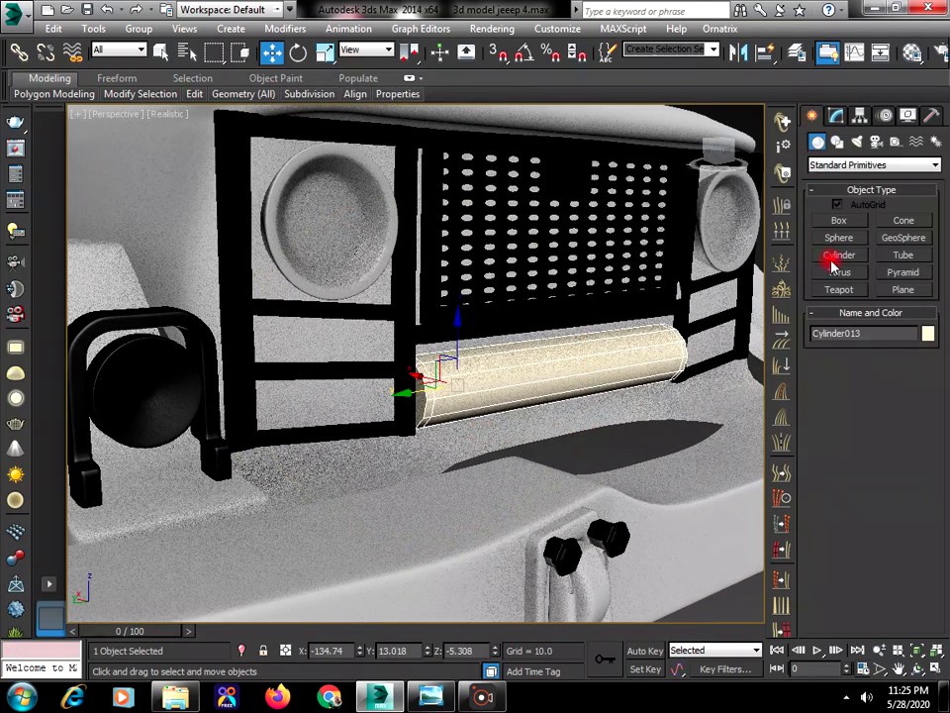
{"action": "left_click", "coordinate": [841, 220]}
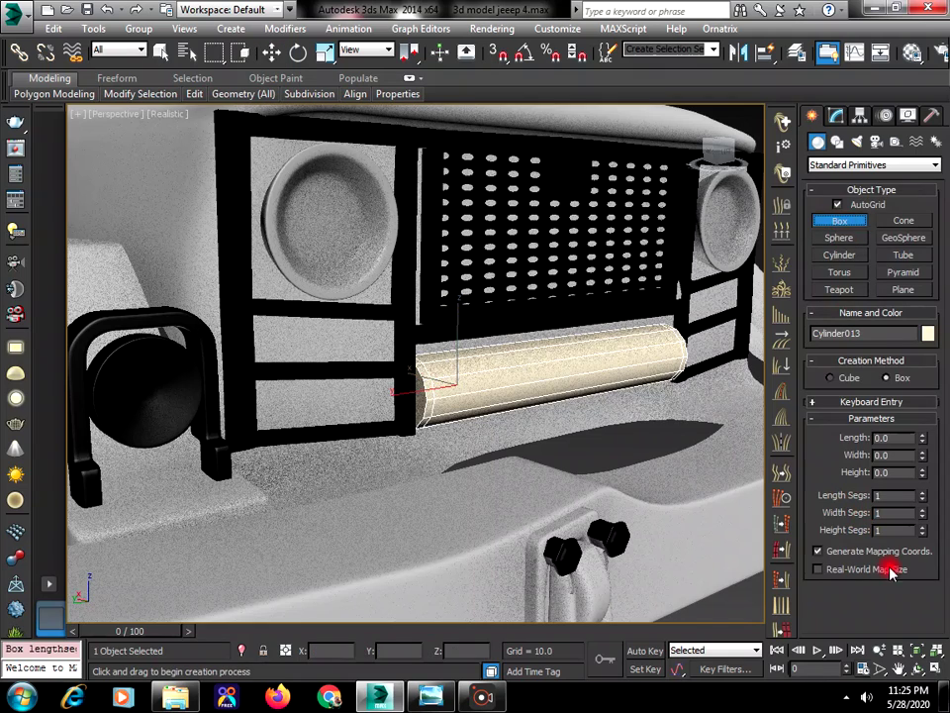
{"action": "left_click", "coordinate": [933, 669]}
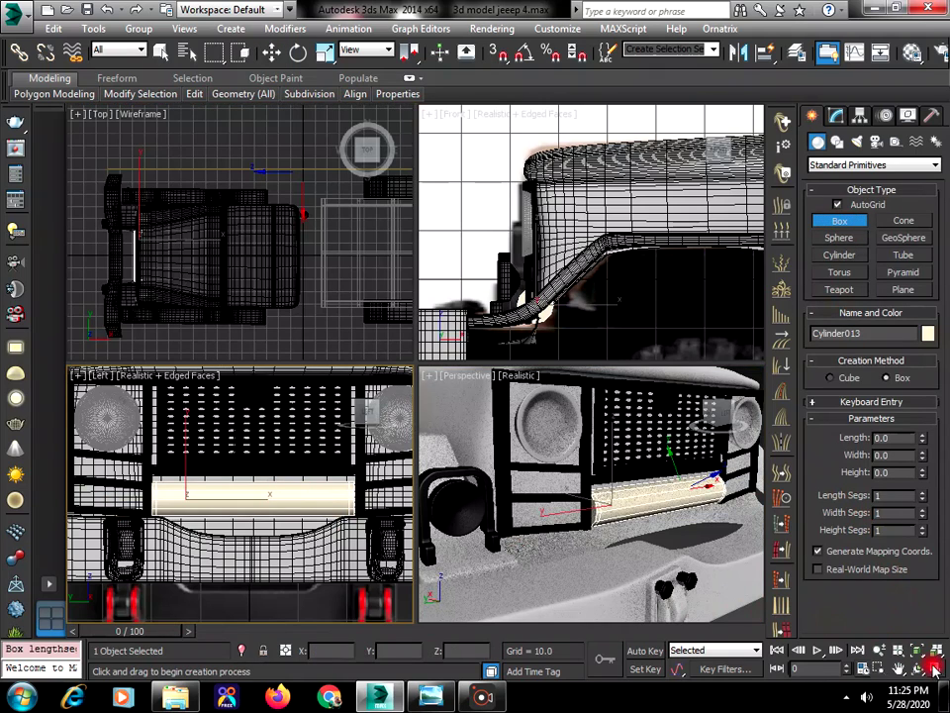
{"action": "left_click", "coordinate": [933, 669]}
{"action": "left_click", "coordinate": [900, 671]}
{"action": "middle_click_drag", "start_coordinate": [485, 437], "coordinate": [471, 429]}
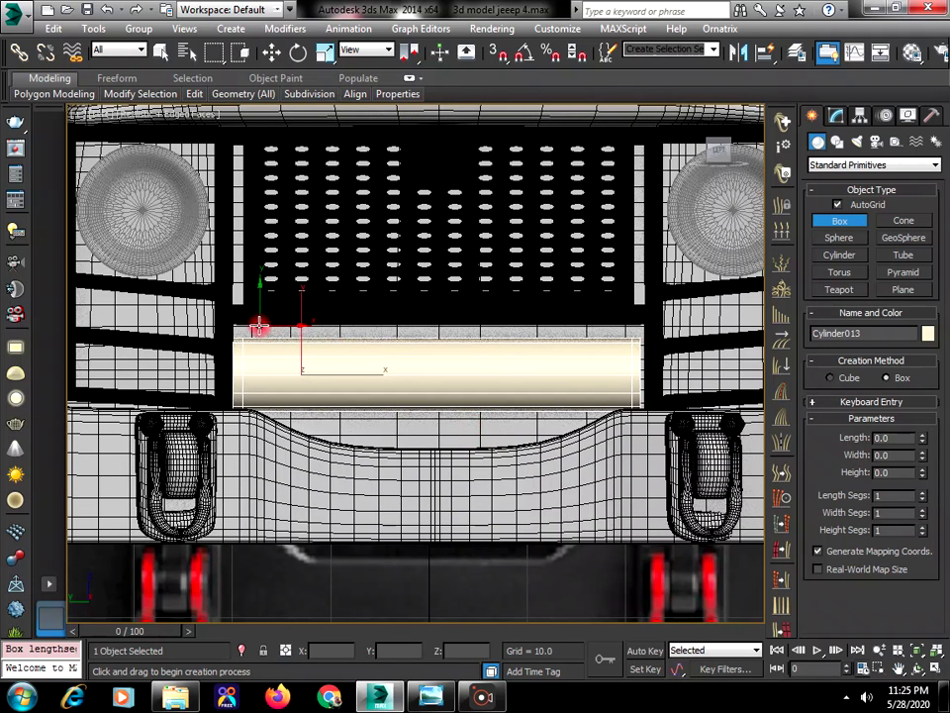
{"action": "left_click_drag", "start_coordinate": [259, 328], "coordinate": [273, 371]}
{"action": "left_click", "coordinate": [280, 388]}
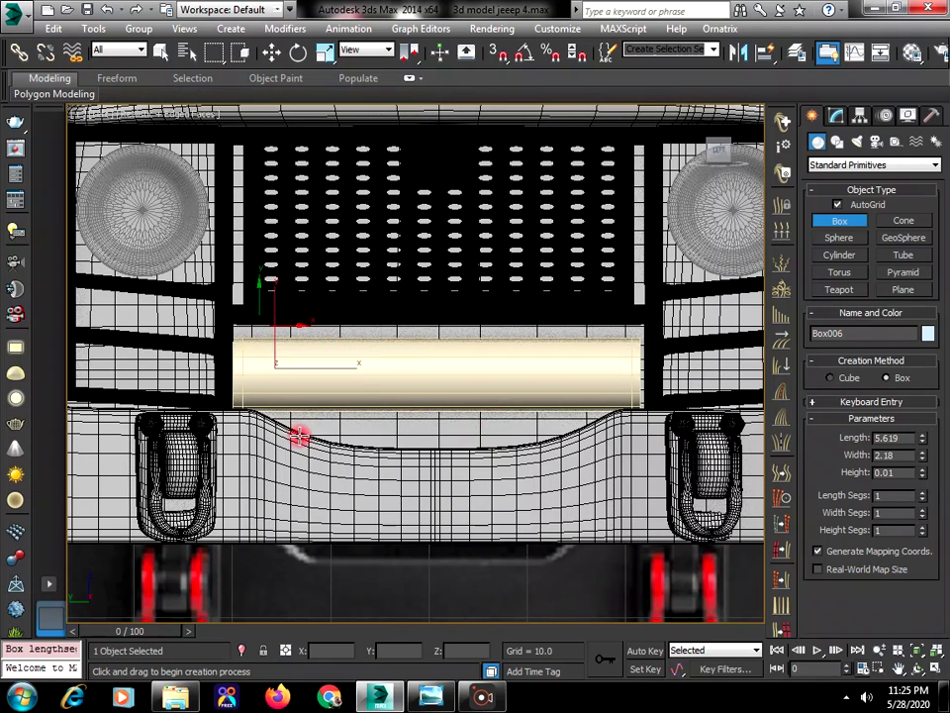
{"action": "left_click_drag", "start_coordinate": [625, 446], "coordinate": [652, 441]}
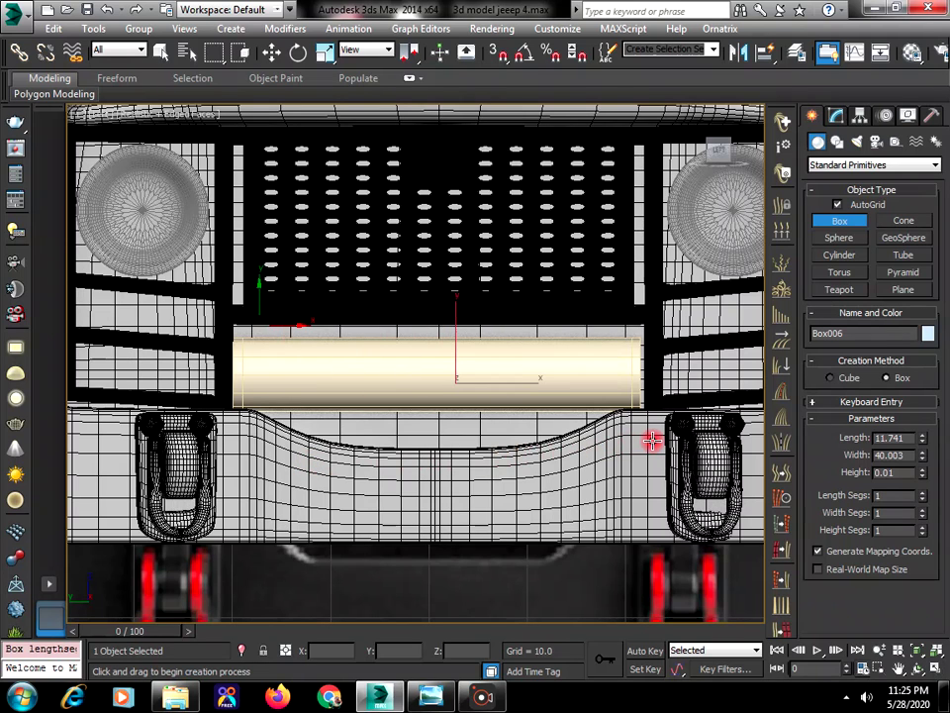
{"action": "right_click", "coordinate": [517, 401]}
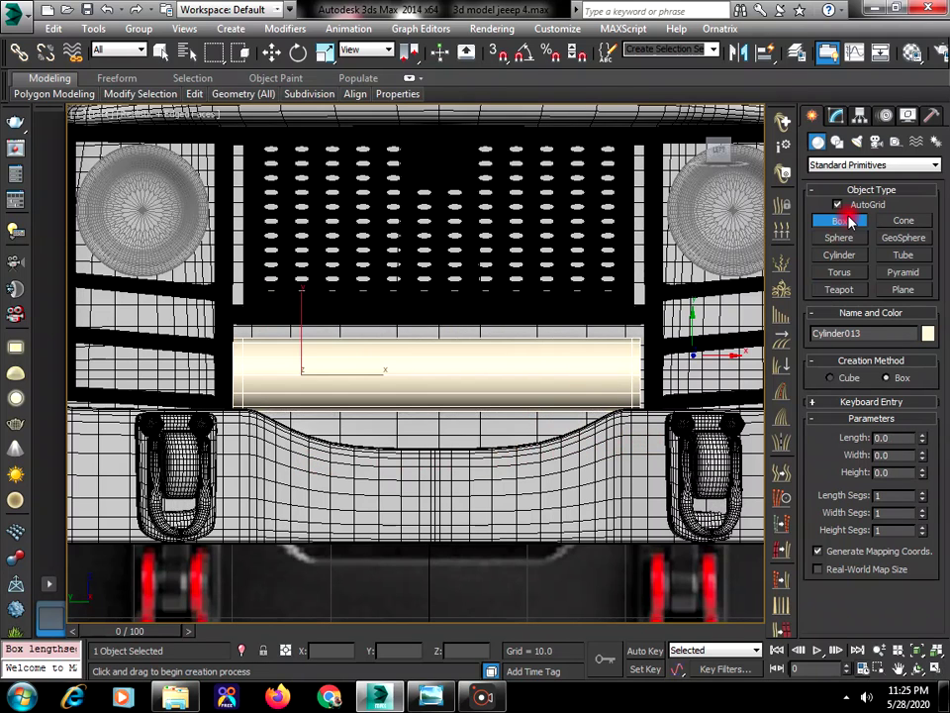
Turn off AutoGrid and draw a box about 26 long, 69 wide and 12 high beside the jeep in the Left view
{"action": "left_click", "coordinate": [846, 208]}
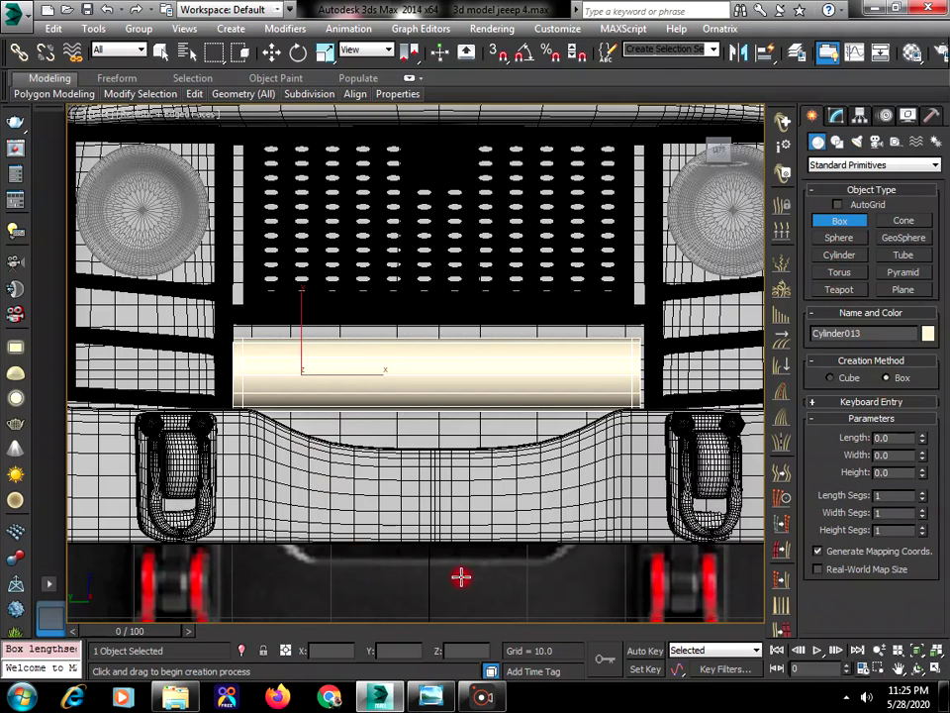
{"action": "left_click", "coordinate": [879, 649]}
{"action": "left_click_drag", "start_coordinate": [371, 387], "coordinate": [463, 454]}
{"action": "right_click", "coordinate": [582, 372]}
{"action": "left_click_drag", "start_coordinate": [548, 362], "coordinate": [663, 404]}
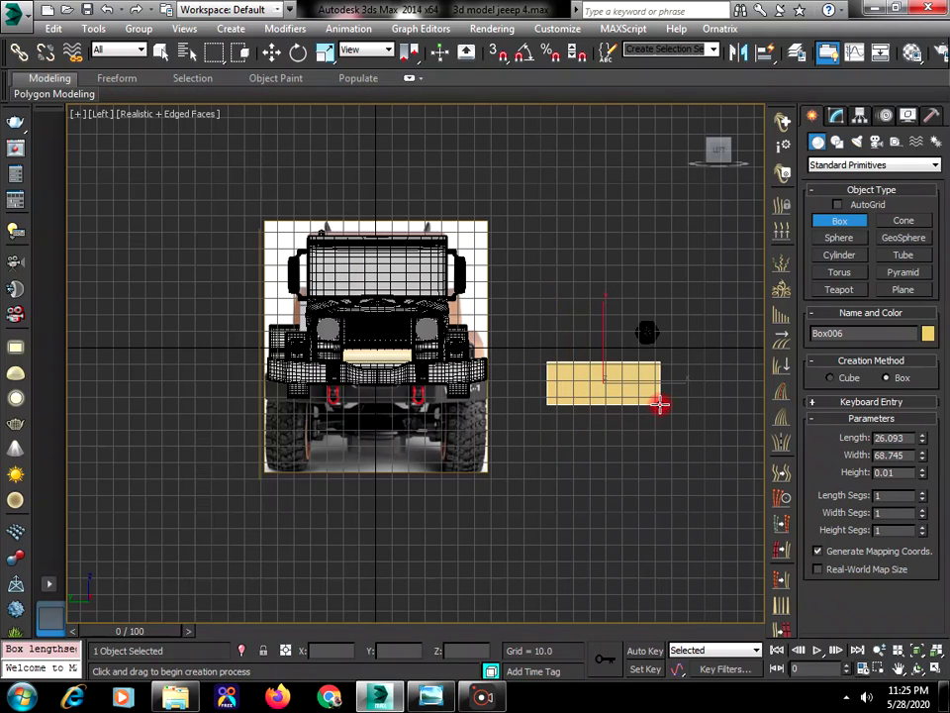
{"action": "left_click", "coordinate": [644, 384]}
{"action": "key", "text": "w"}
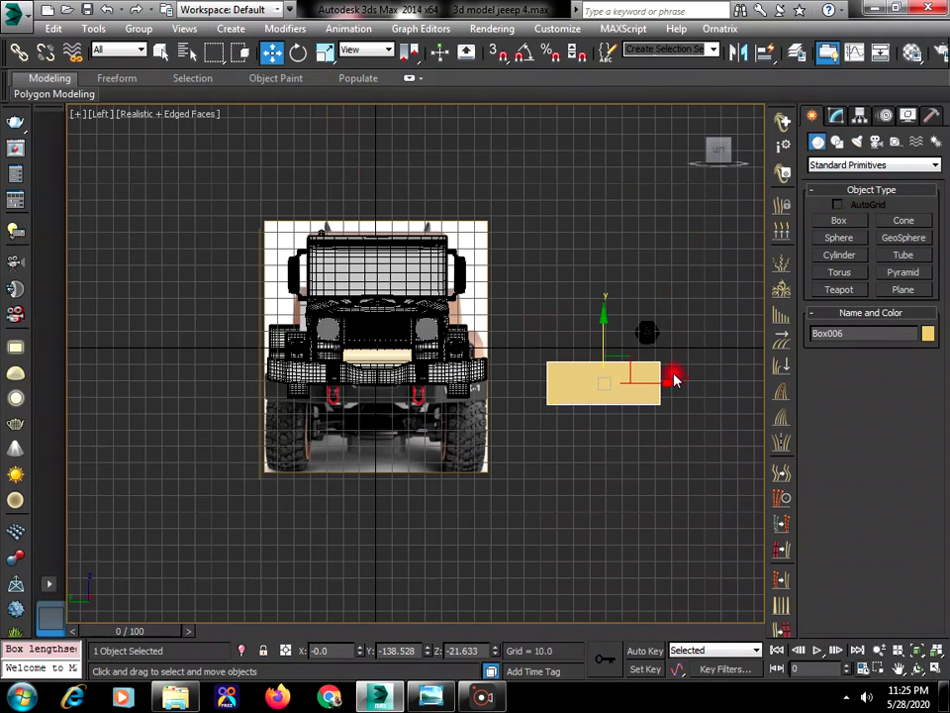
Move the box to the jeep's front end below the grille, at about -131.4 on X and -2.9 on Y
{"action": "left_click_drag", "start_coordinate": [629, 382], "coordinate": [407, 383]}
{"action": "left_click", "coordinate": [936, 669]}
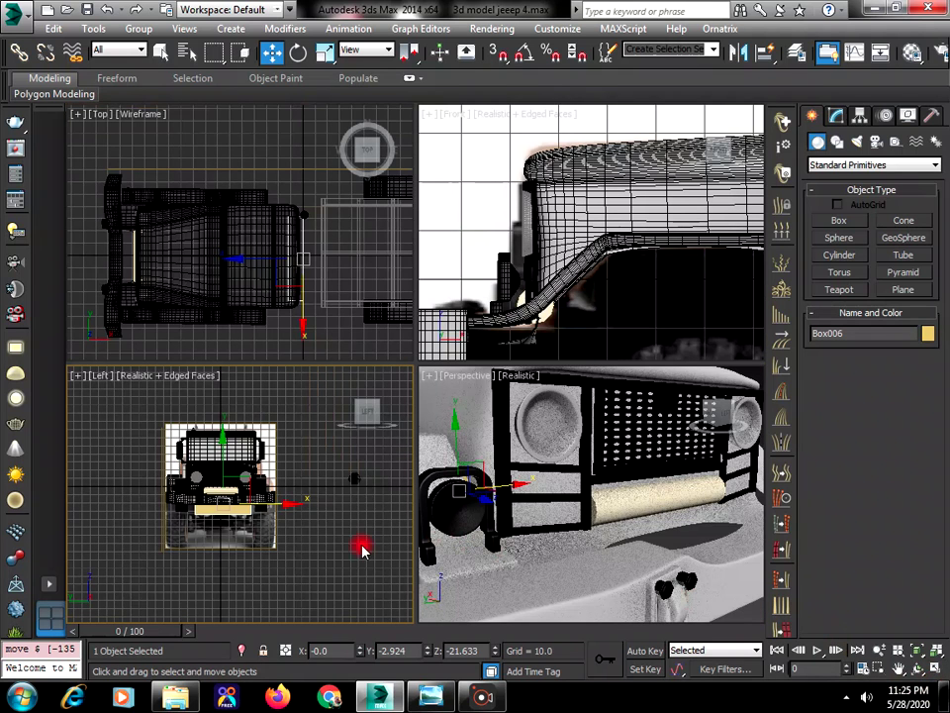
{"action": "left_click_drag", "start_coordinate": [314, 312], "coordinate": [181, 262]}
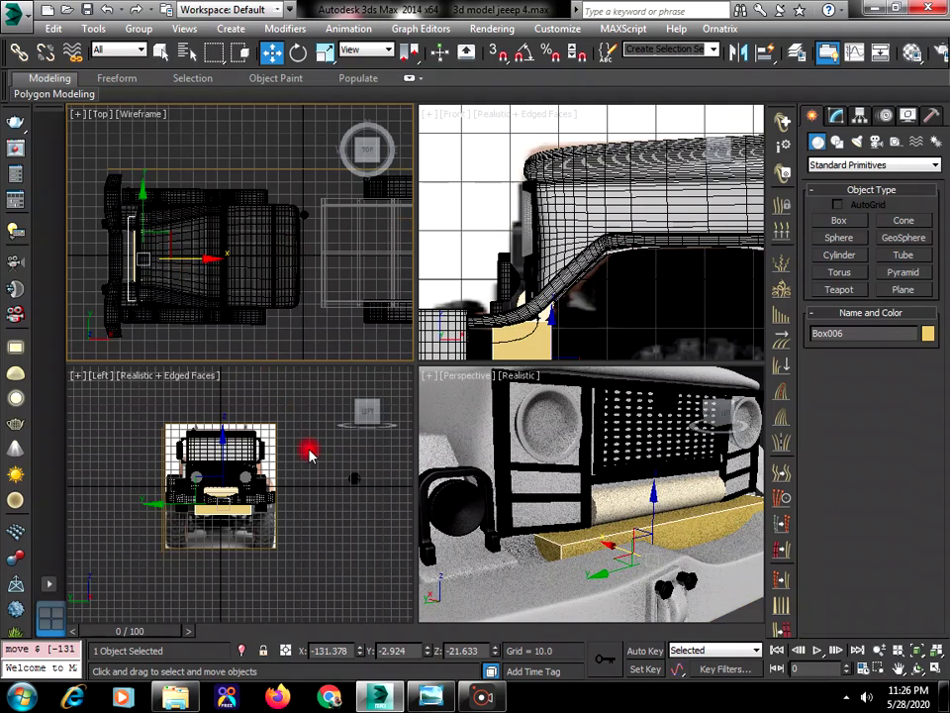
Convert the box below the grille to an editable poly
{"action": "right_click", "coordinate": [328, 539]}
{"action": "scroll", "coordinate": [202, 526], "scroll_direction": "up", "scroll_amount": 5}
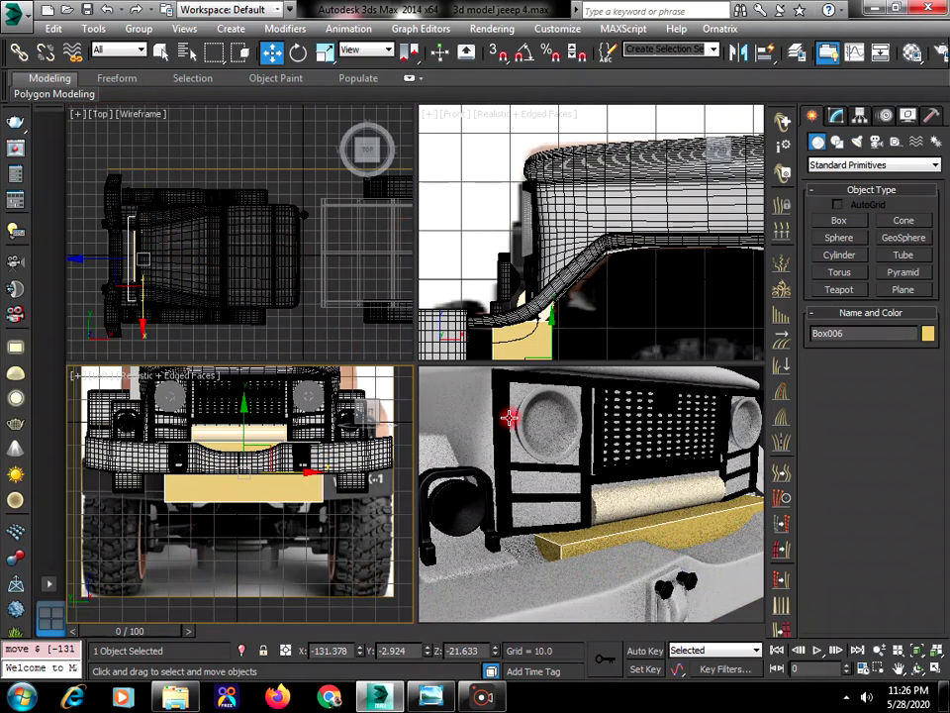
{"action": "left_click", "coordinate": [836, 118]}
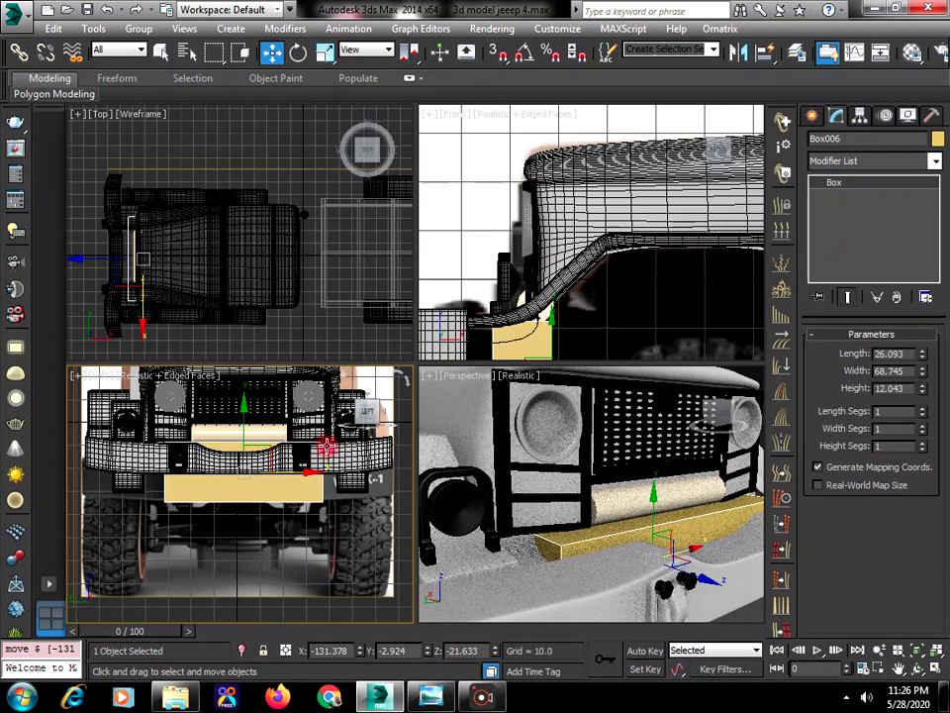
{"action": "right_click", "coordinate": [271, 447]}
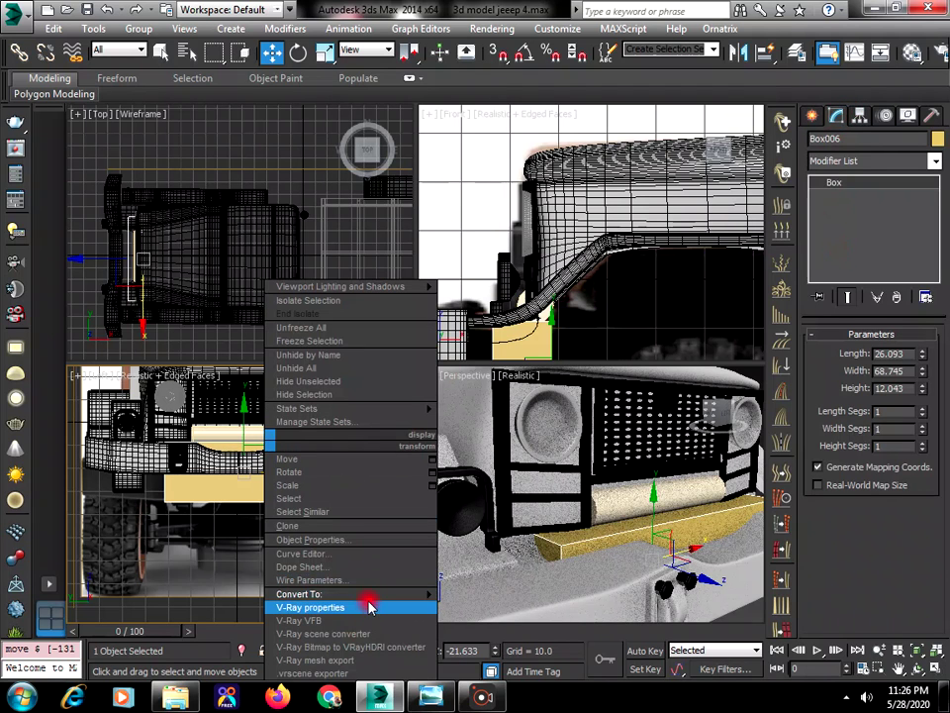
{"action": "mouse_move", "coordinate": [373, 595]}
{"action": "left_click", "coordinate": [459, 610]}
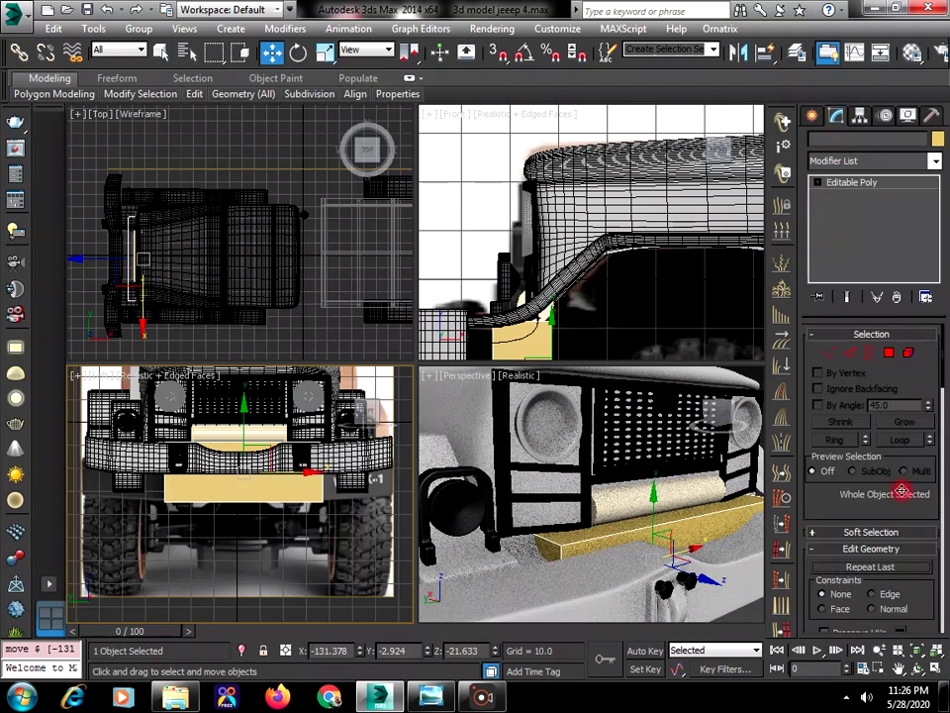
Narrow the box by moving the vertices of both ends inward, and raise its bottom vertices by about 4.7
{"action": "left_click", "coordinate": [830, 352]}
{"action": "left_click_drag", "start_coordinate": [126, 403], "coordinate": [191, 563]}
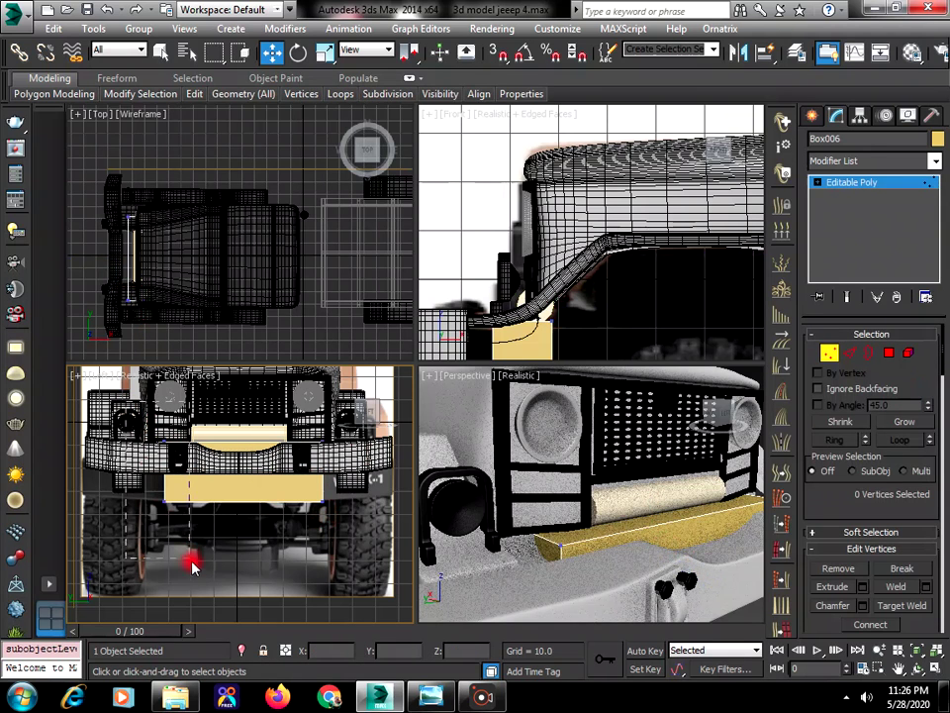
{"action": "left_click_drag", "start_coordinate": [215, 473], "coordinate": [334, 425]}
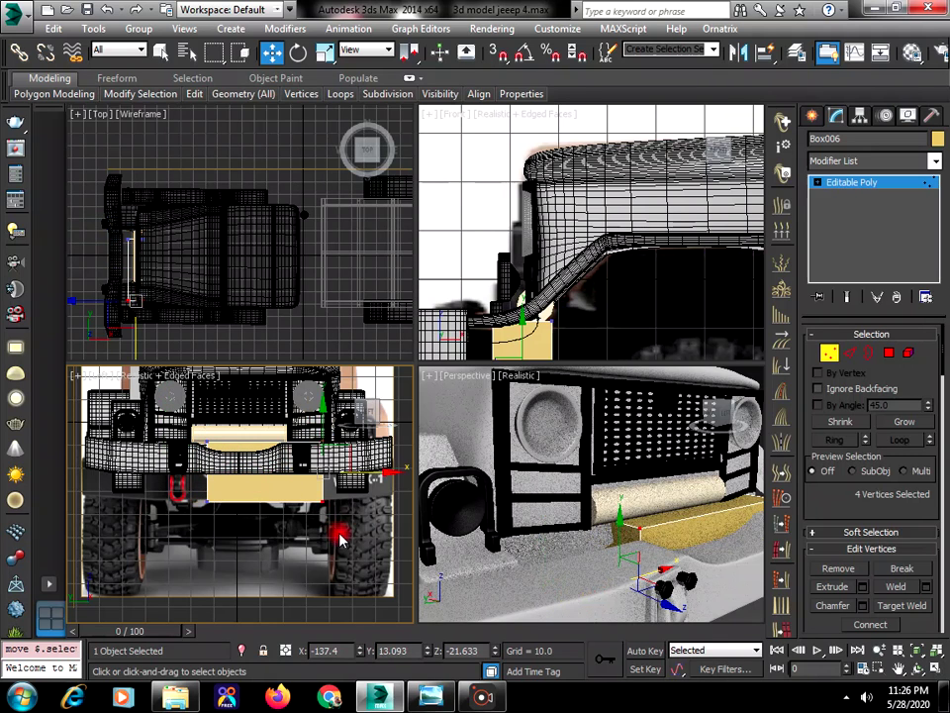
{"action": "left_click_drag", "start_coordinate": [340, 536], "coordinate": [326, 476]}
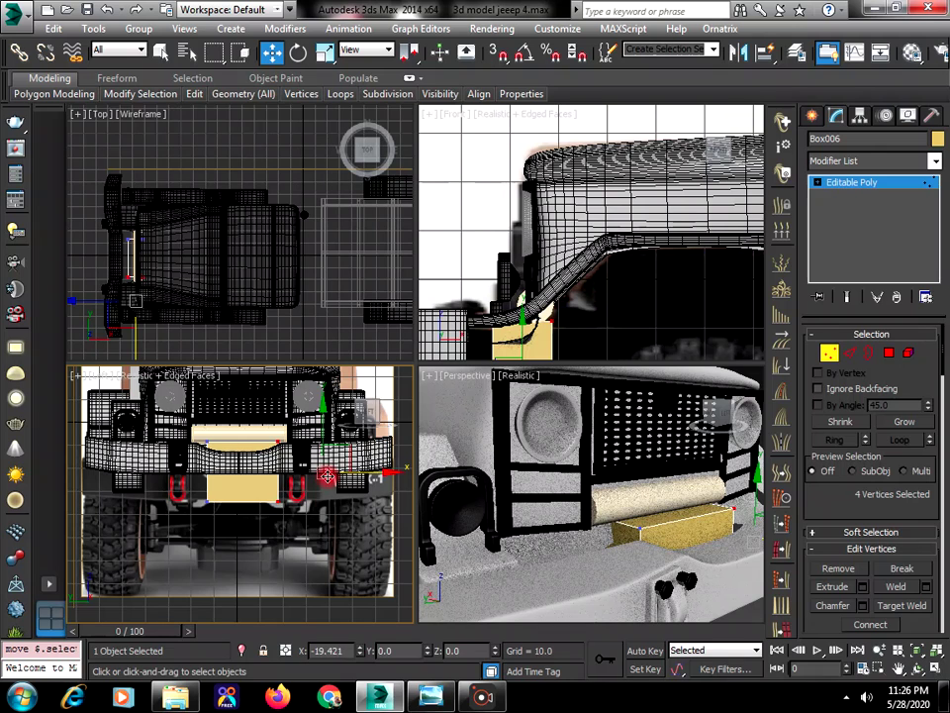
{"action": "left_click_drag", "start_coordinate": [254, 548], "coordinate": [244, 452]}
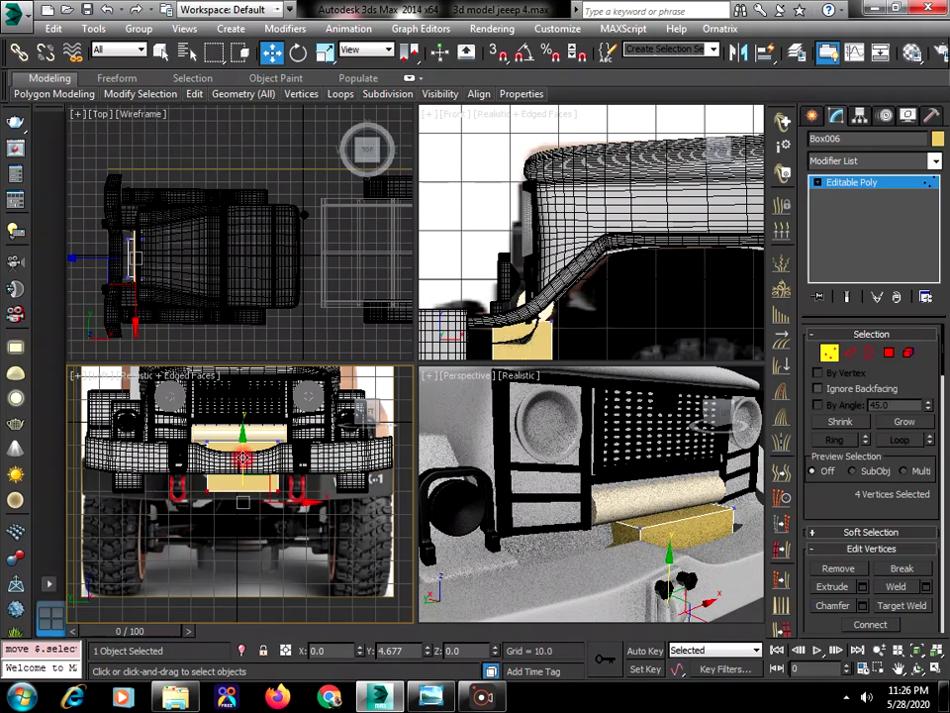
Raise the whole box in front of the cylinder beneath the grille, to about -12 on Z
{"action": "left_click", "coordinate": [807, 118]}
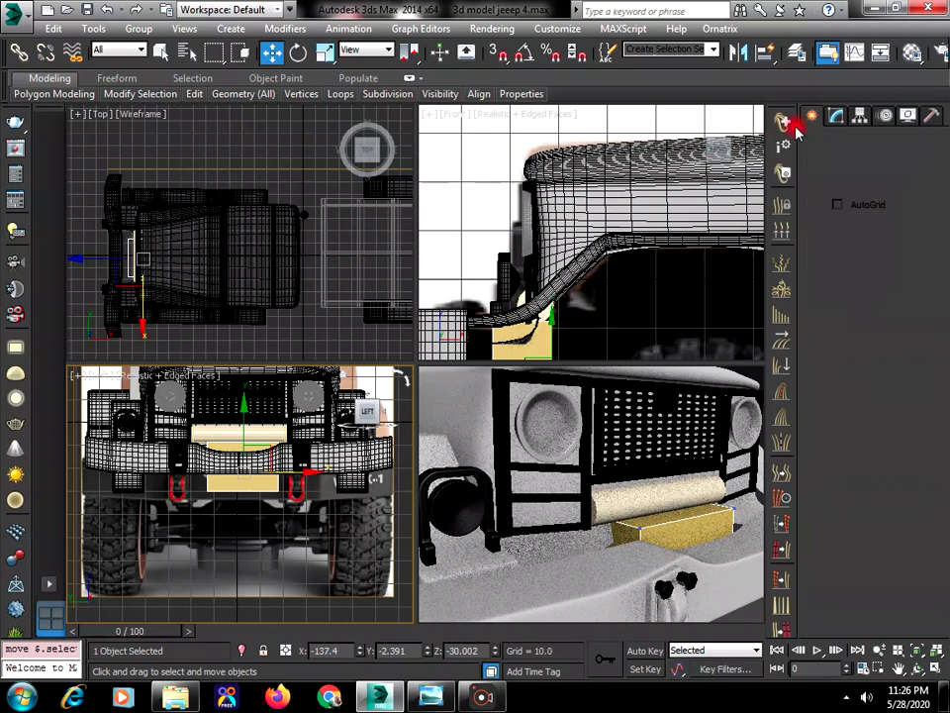
{"action": "left_click_drag", "start_coordinate": [253, 424], "coordinate": [238, 401]}
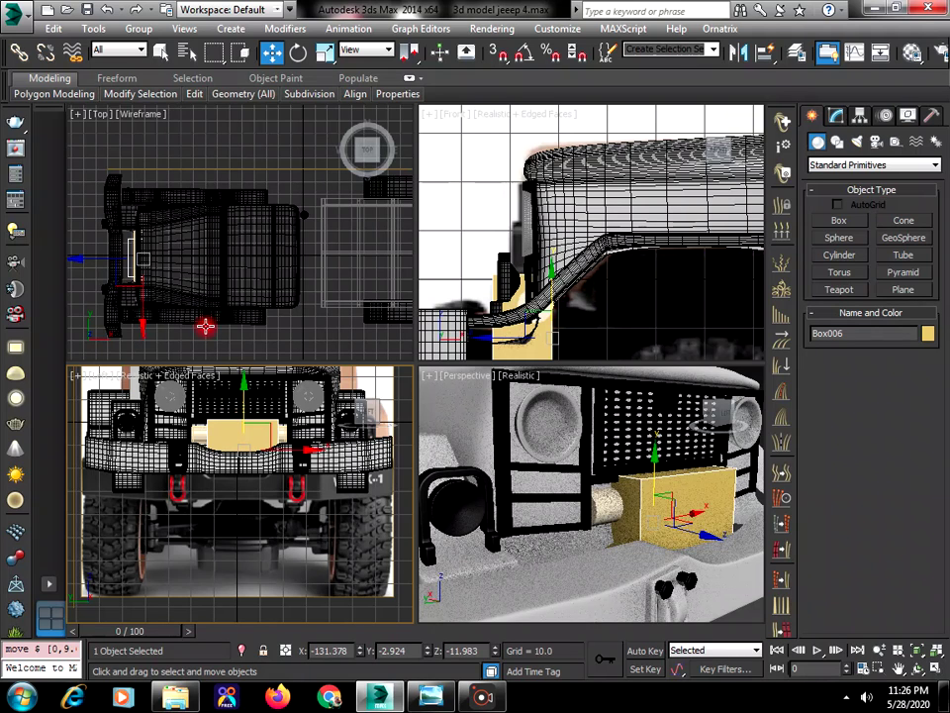
{"action": "right_click", "coordinate": [205, 327]}
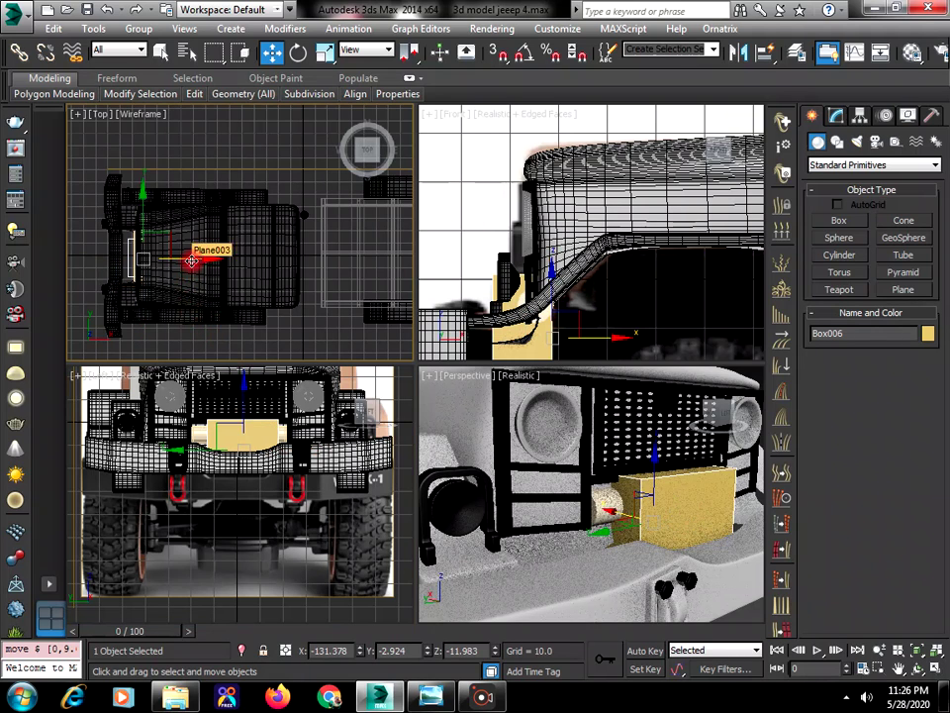
Shift the box below the grille slightly backward along X, to about -130.5, and deselect it
{"action": "left_click_drag", "start_coordinate": [191, 260], "coordinate": [194, 259]}
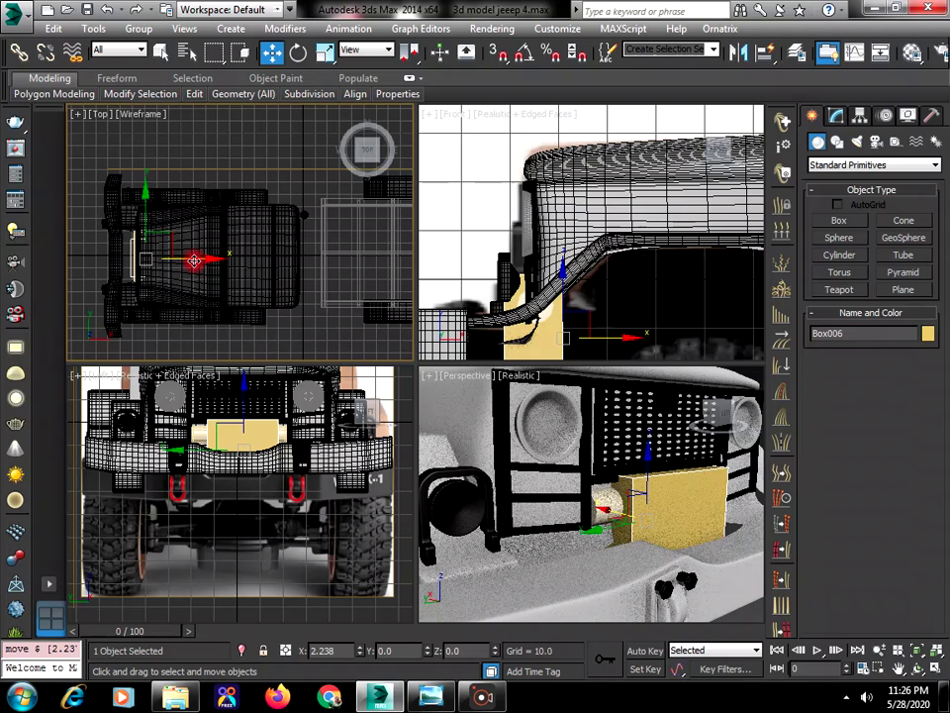
{"action": "left_click_drag", "start_coordinate": [191, 261], "coordinate": [190, 261]}
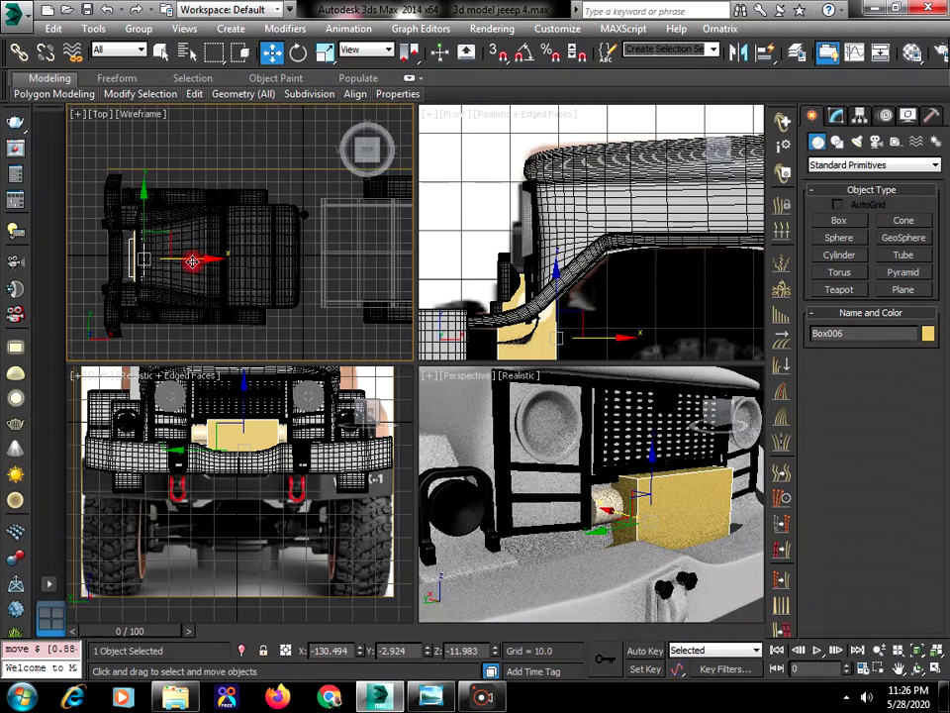
{"action": "left_click", "coordinate": [229, 342]}
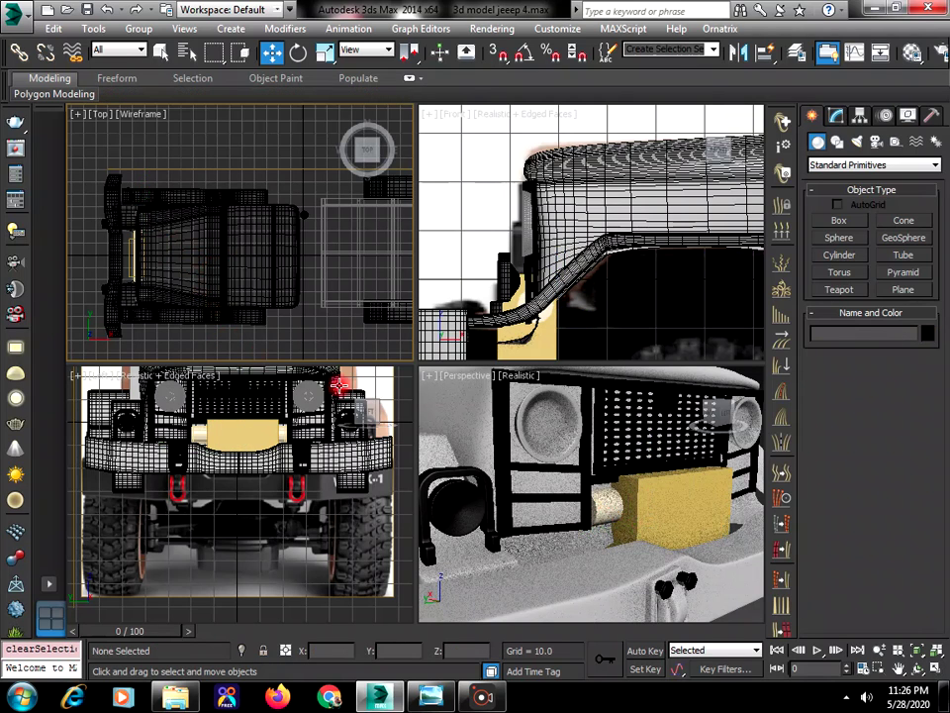
Reduce the box's depth by moving its four rear vertices forward to about -134 on X
{"action": "left_click", "coordinate": [250, 424]}
{"action": "left_click", "coordinate": [937, 670]}
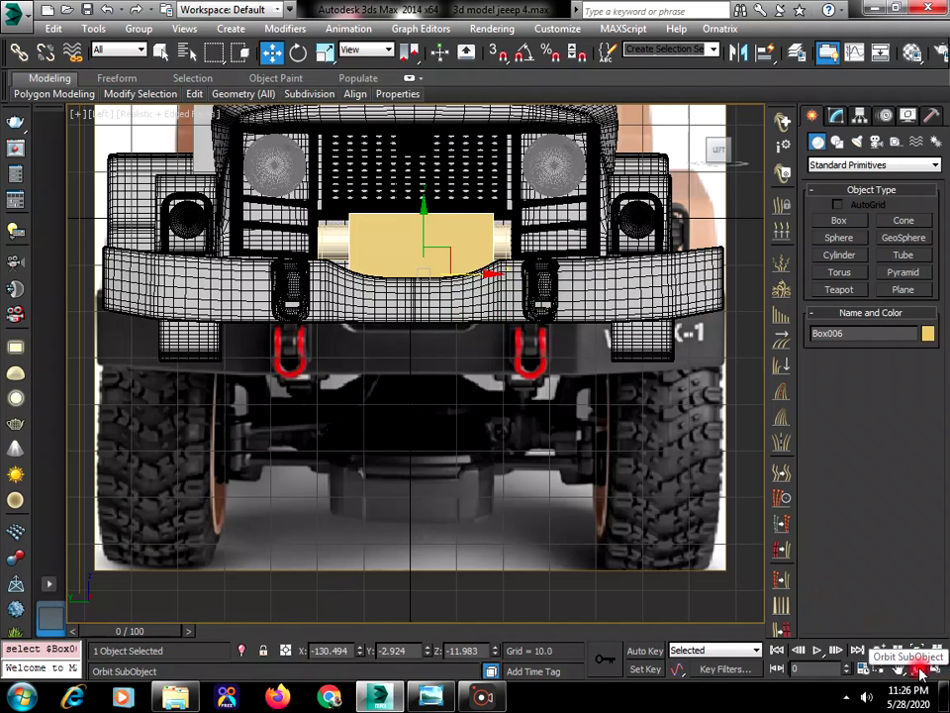
{"action": "key", "text": "ctrl+p"}
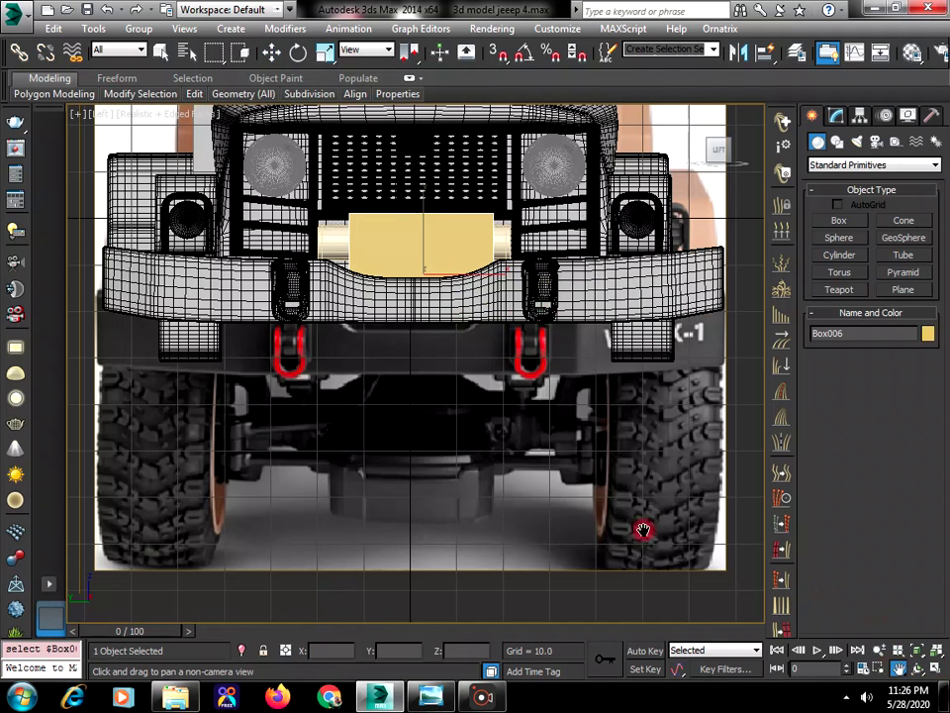
{"action": "left_click", "coordinate": [937, 670]}
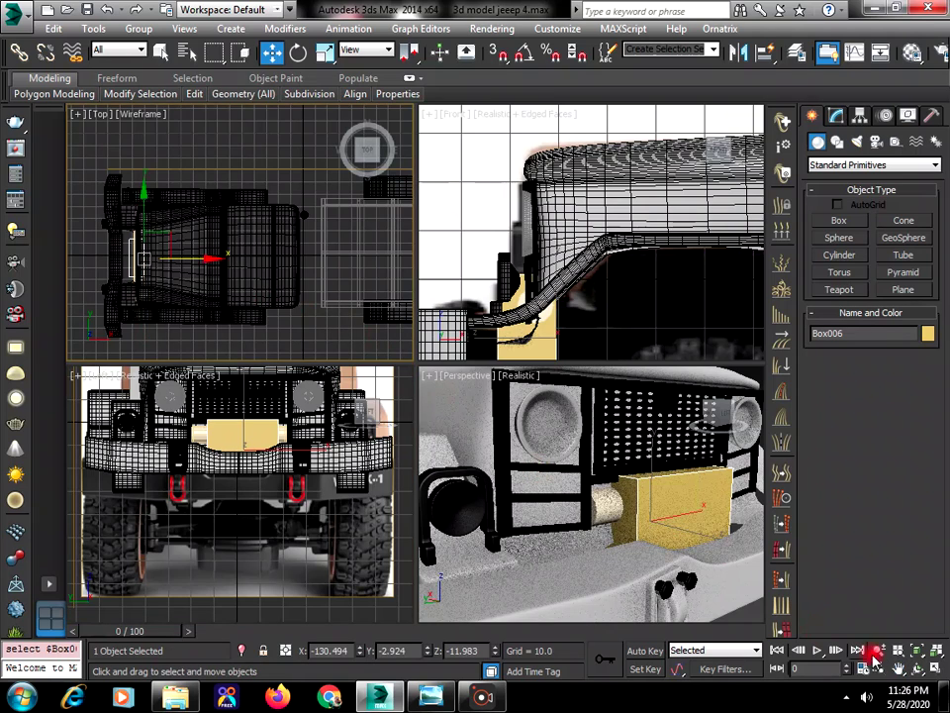
{"action": "left_click", "coordinate": [937, 670]}
{"action": "left_click", "coordinate": [898, 669]}
{"action": "left_click_drag", "start_coordinate": [290, 422], "coordinate": [339, 405]}
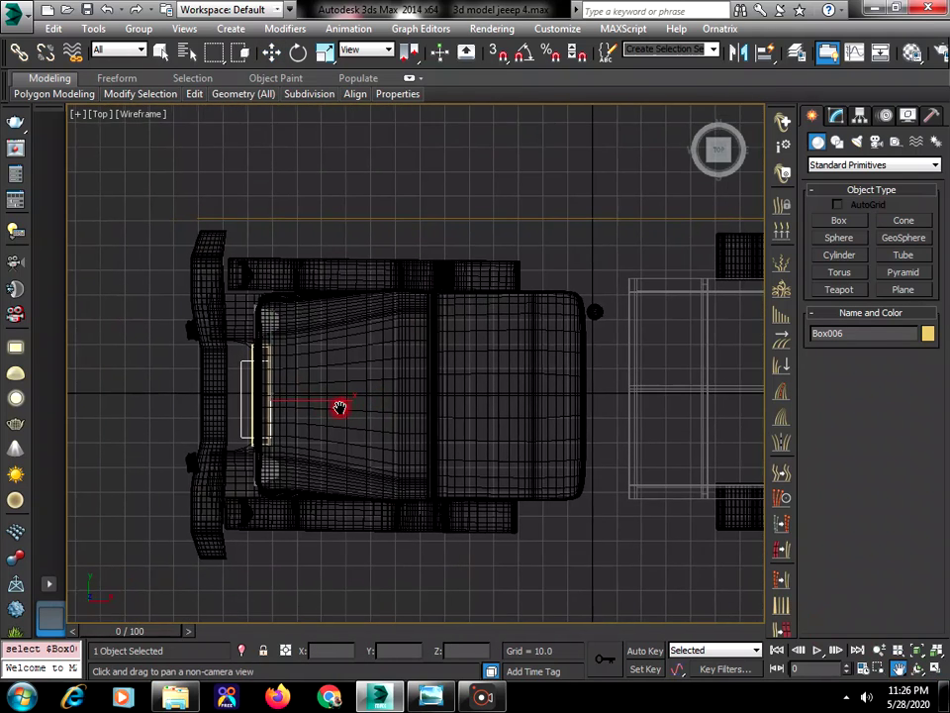
{"action": "scroll", "coordinate": [257, 378], "scroll_direction": "up", "scroll_amount": 3}
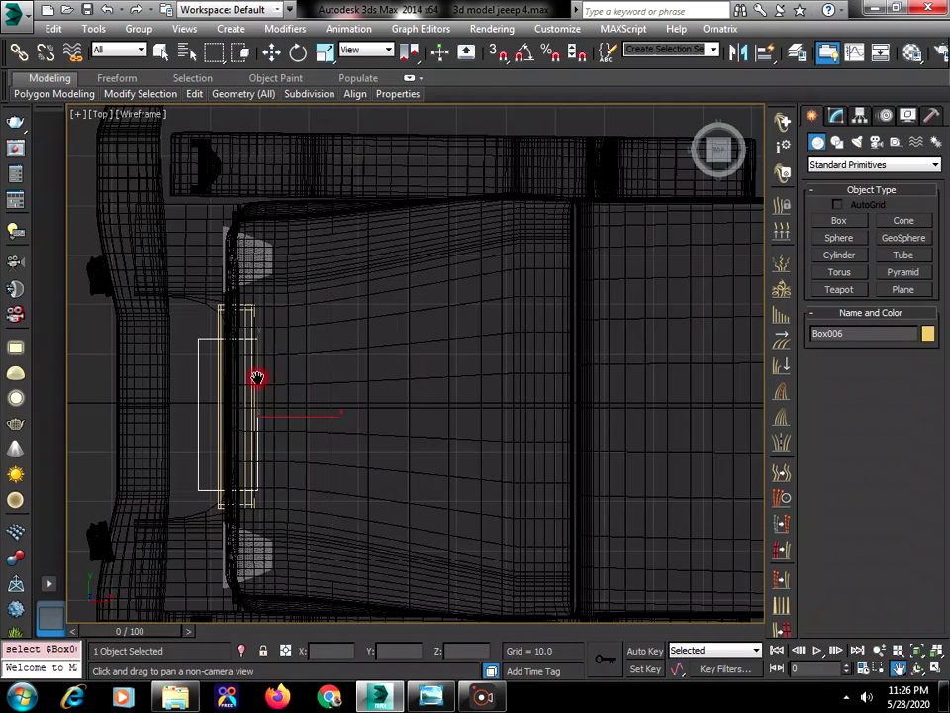
{"action": "left_click", "coordinate": [837, 116]}
{"action": "left_click", "coordinate": [830, 353]}
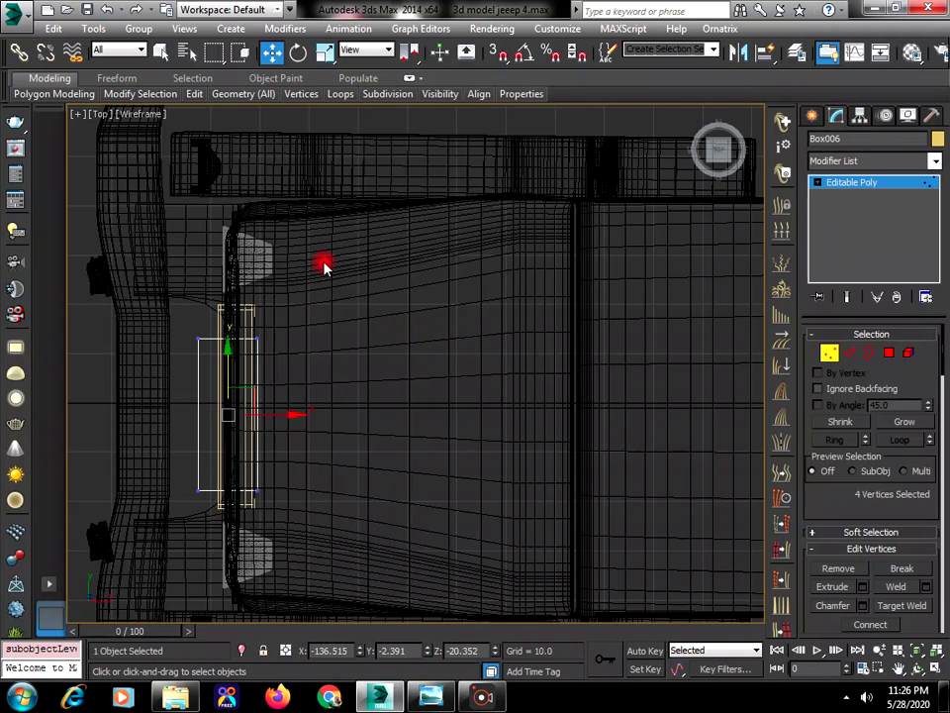
{"action": "left_click_drag", "start_coordinate": [329, 309], "coordinate": [242, 527]}
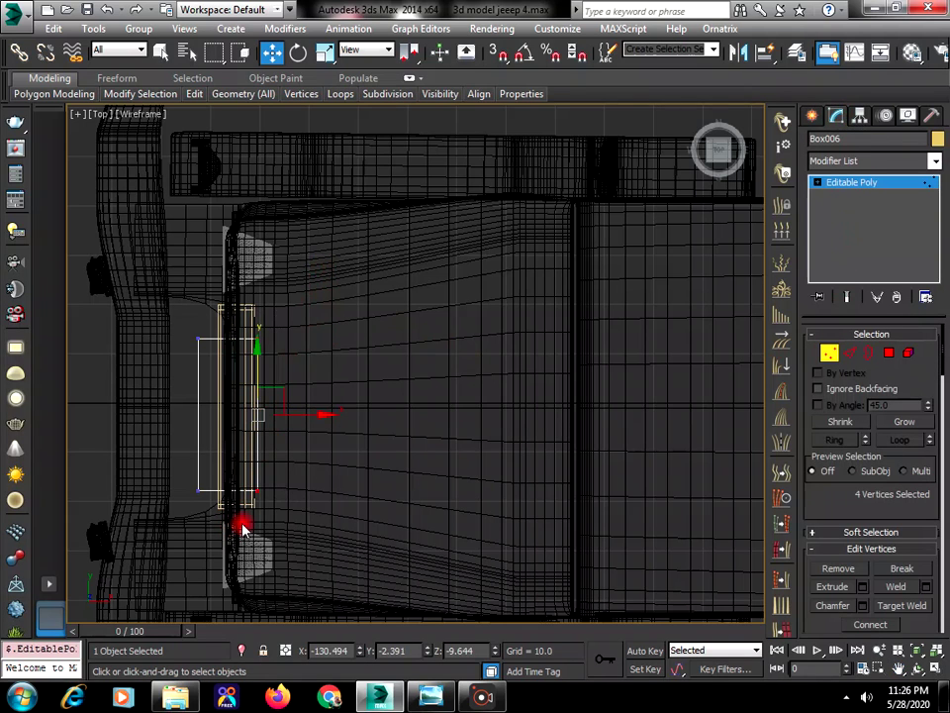
{"action": "left_click_drag", "start_coordinate": [312, 414], "coordinate": [296, 416]}
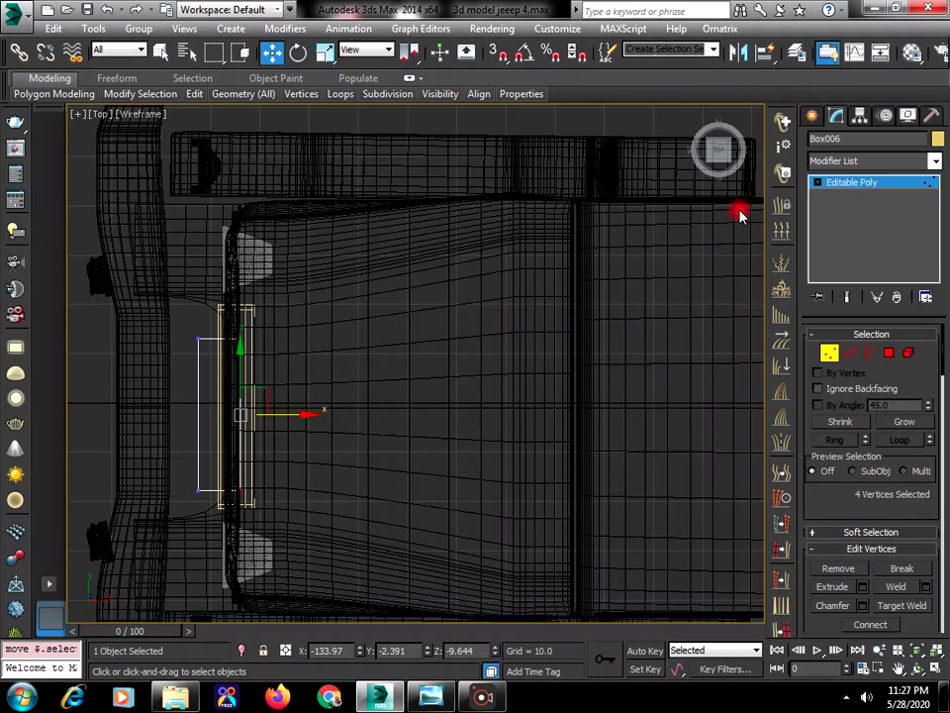
Move the cylinder beneath the grille forward by about 5.7 on X, and the whole box forward to about -133.9
{"action": "left_click", "coordinate": [812, 116]}
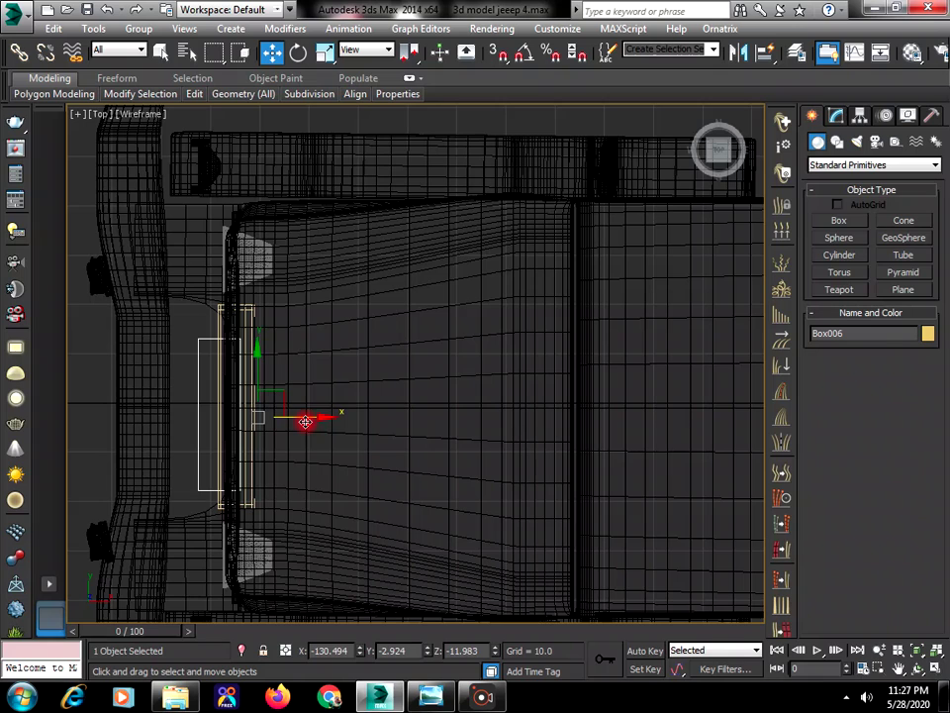
{"action": "left_click_drag", "start_coordinate": [305, 417], "coordinate": [307, 415]}
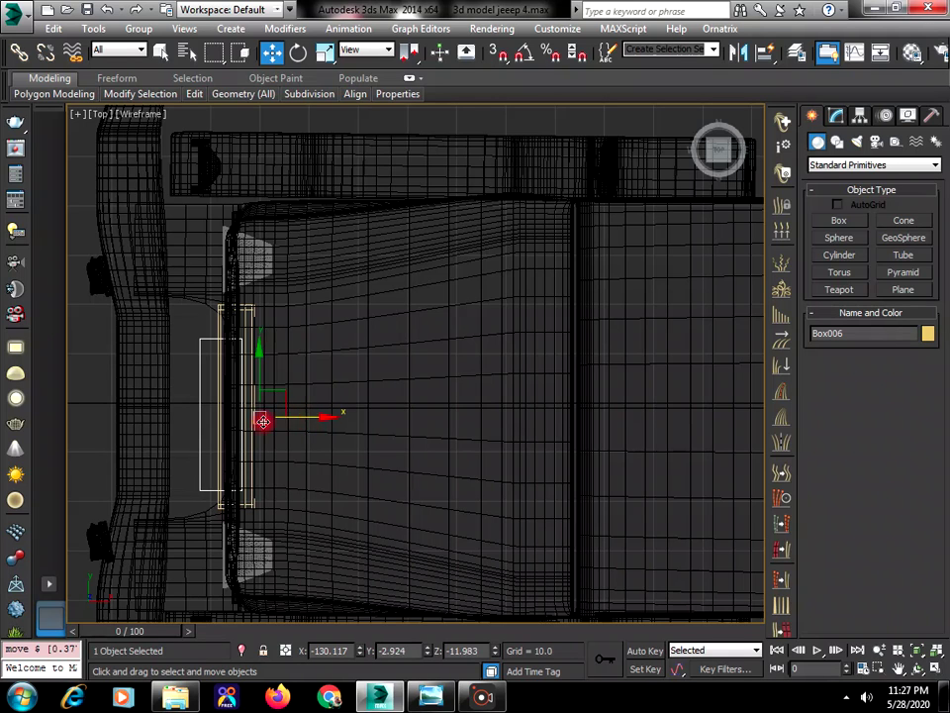
{"action": "left_click", "coordinate": [219, 408]}
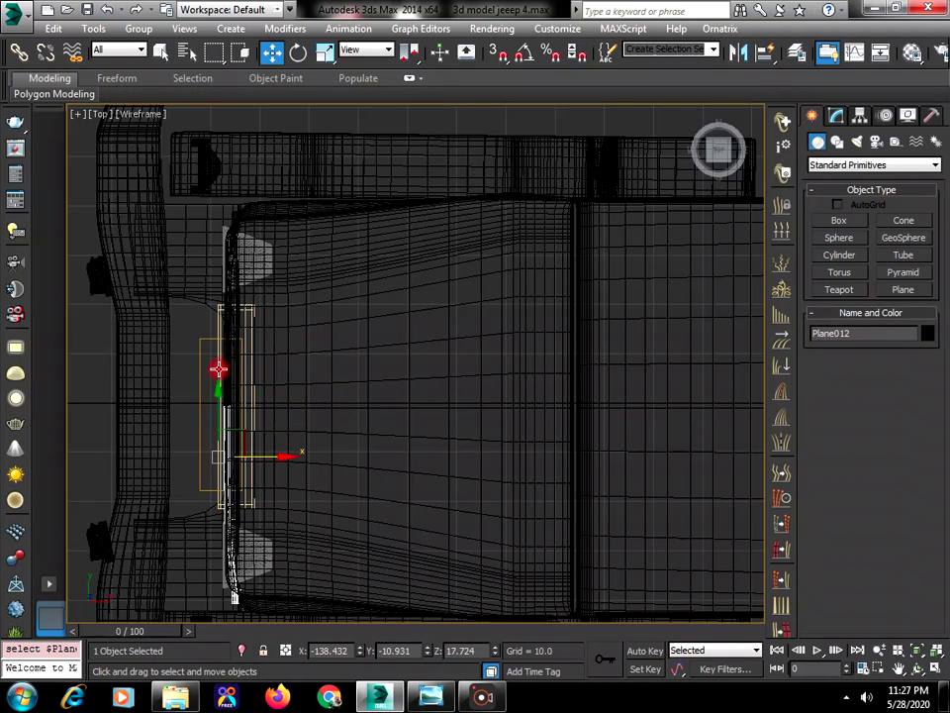
{"action": "left_click", "coordinate": [252, 354]}
{"action": "left_click_drag", "start_coordinate": [286, 340], "coordinate": [257, 344]}
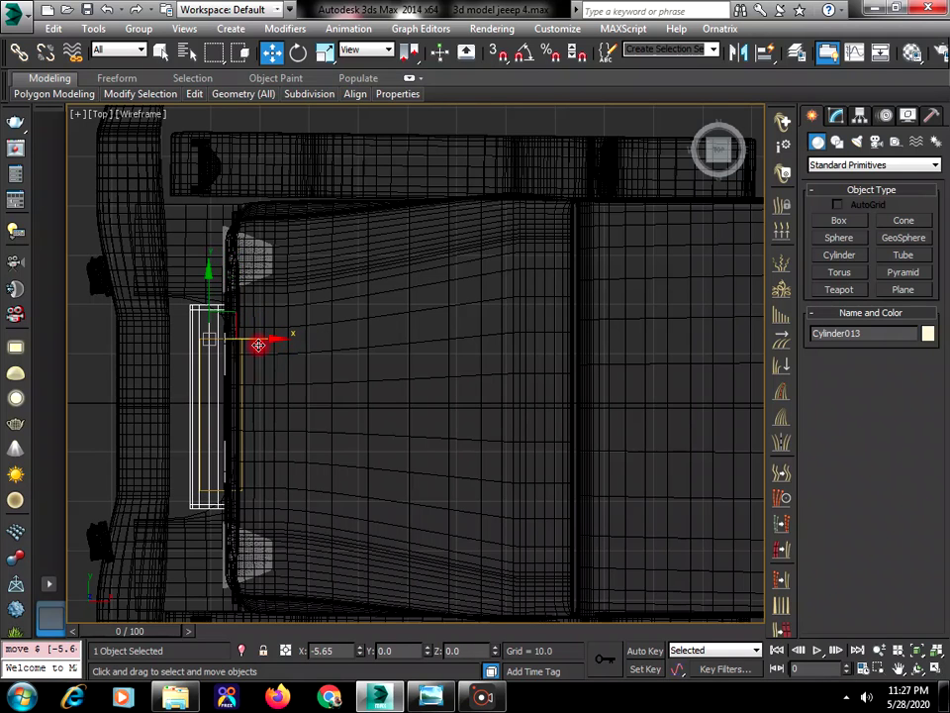
{"action": "left_click", "coordinate": [199, 374]}
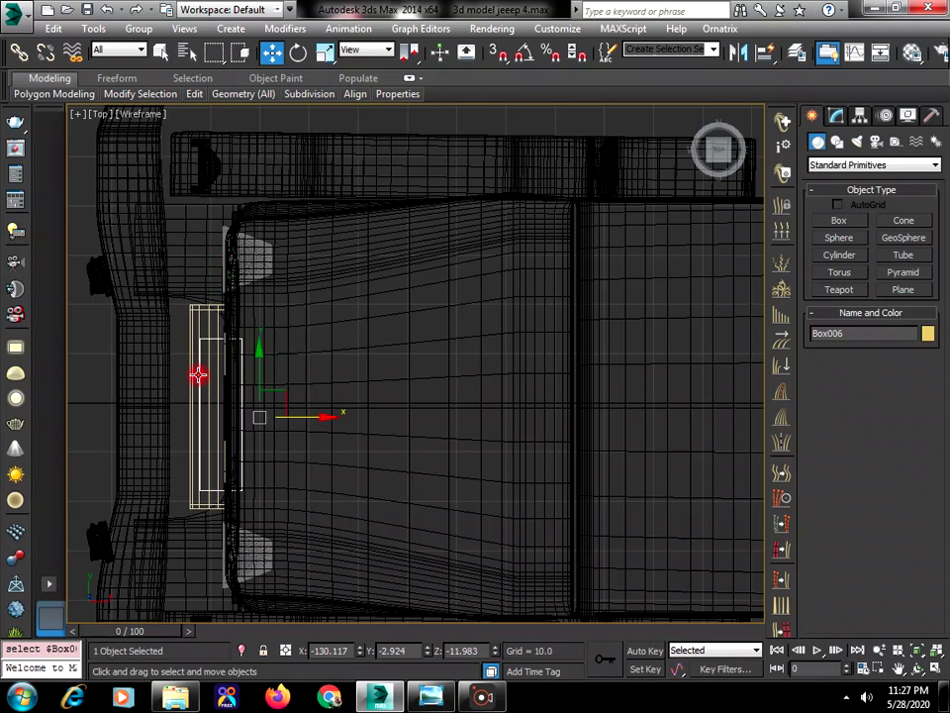
{"action": "left_click_drag", "start_coordinate": [297, 417], "coordinate": [278, 427]}
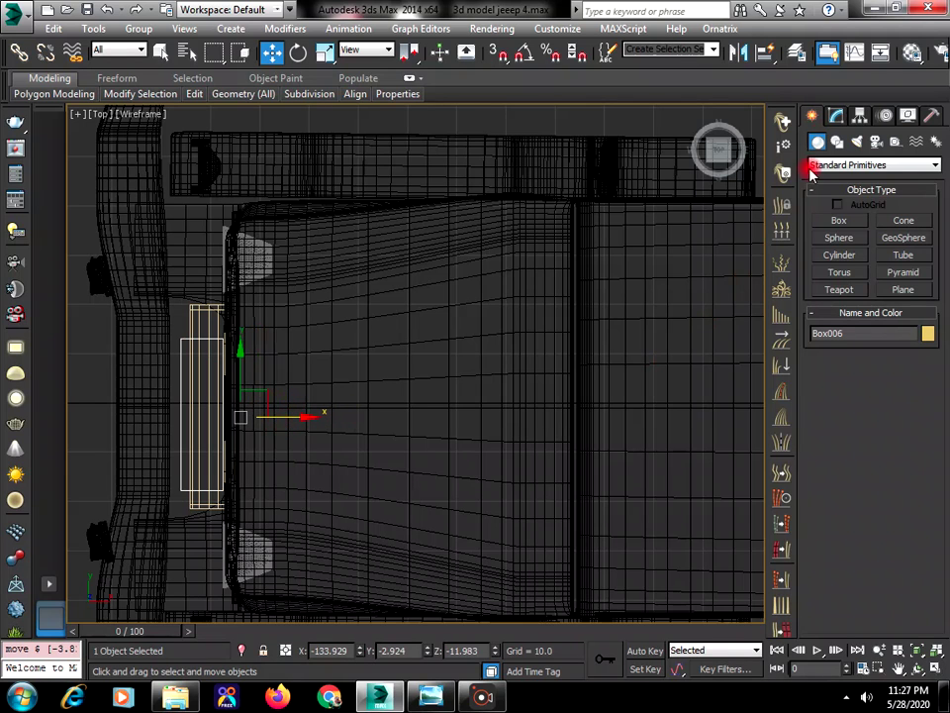
Deepen the box by moving its rear vertices back about 1.4 and its front vertices forward about 0.9 on X
{"action": "left_click", "coordinate": [836, 114]}
{"action": "left_click", "coordinate": [829, 354]}
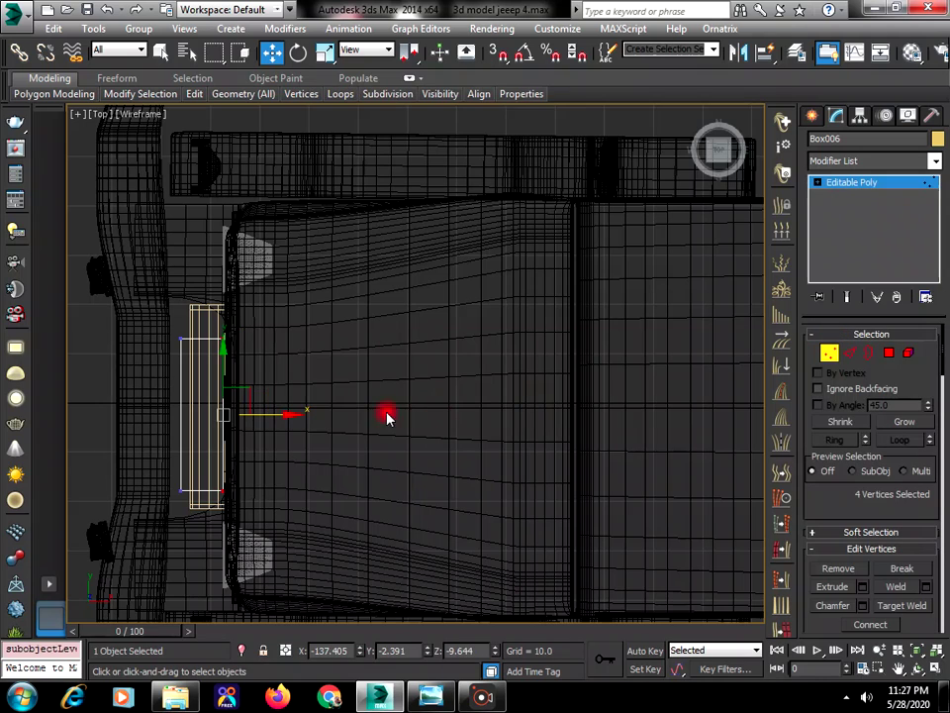
{"action": "left_click_drag", "start_coordinate": [253, 420], "coordinate": [215, 522]}
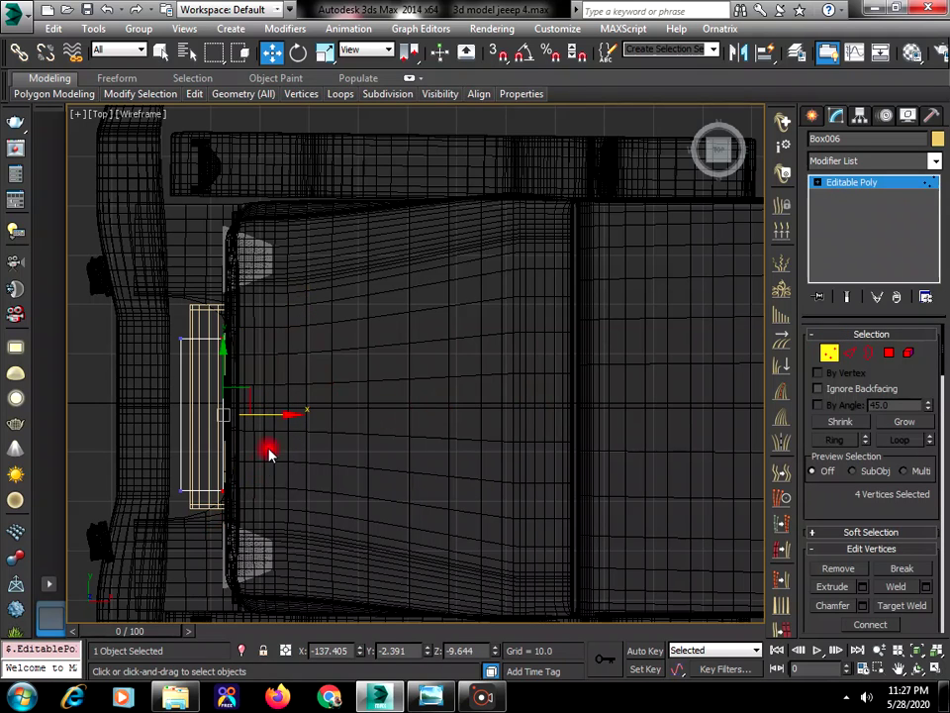
{"action": "left_click_drag", "start_coordinate": [273, 414], "coordinate": [278, 413]}
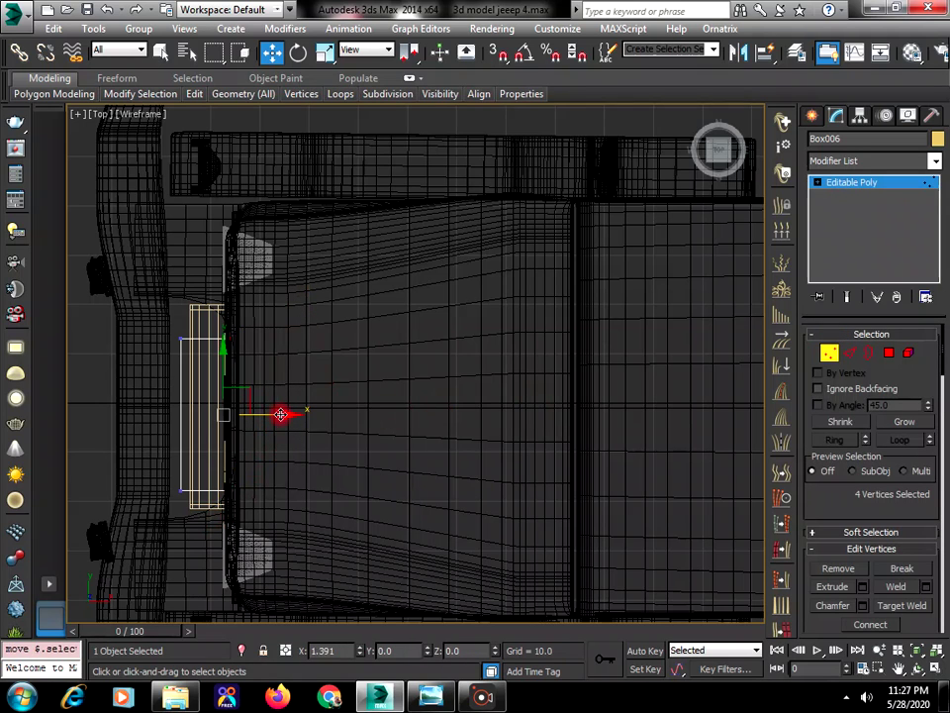
{"action": "left_click_drag", "start_coordinate": [134, 280], "coordinate": [204, 523]}
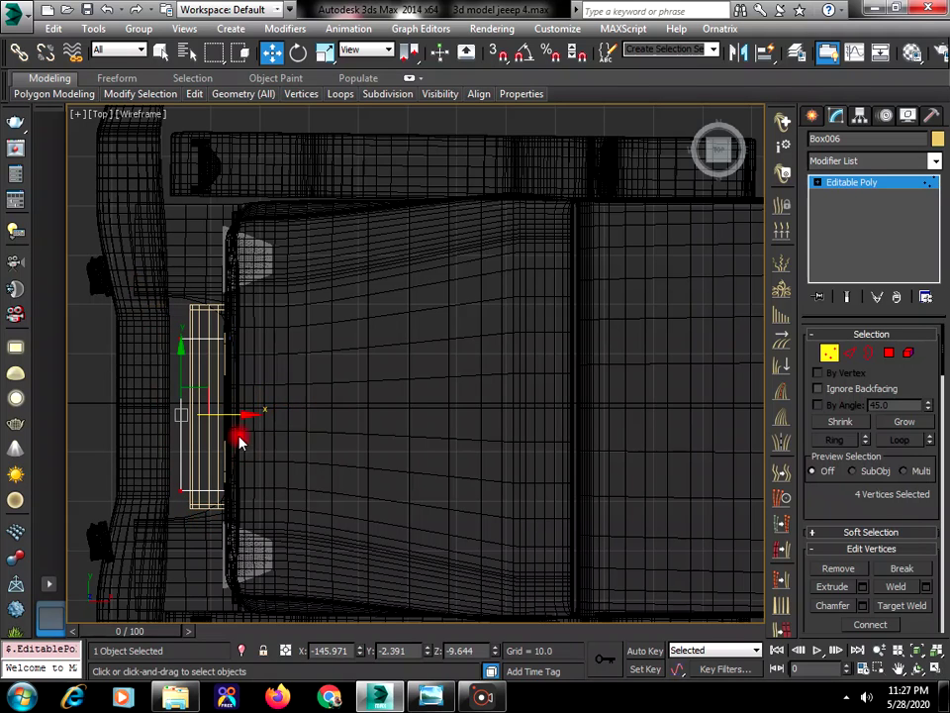
{"action": "left_click_drag", "start_coordinate": [241, 417], "coordinate": [235, 413]}
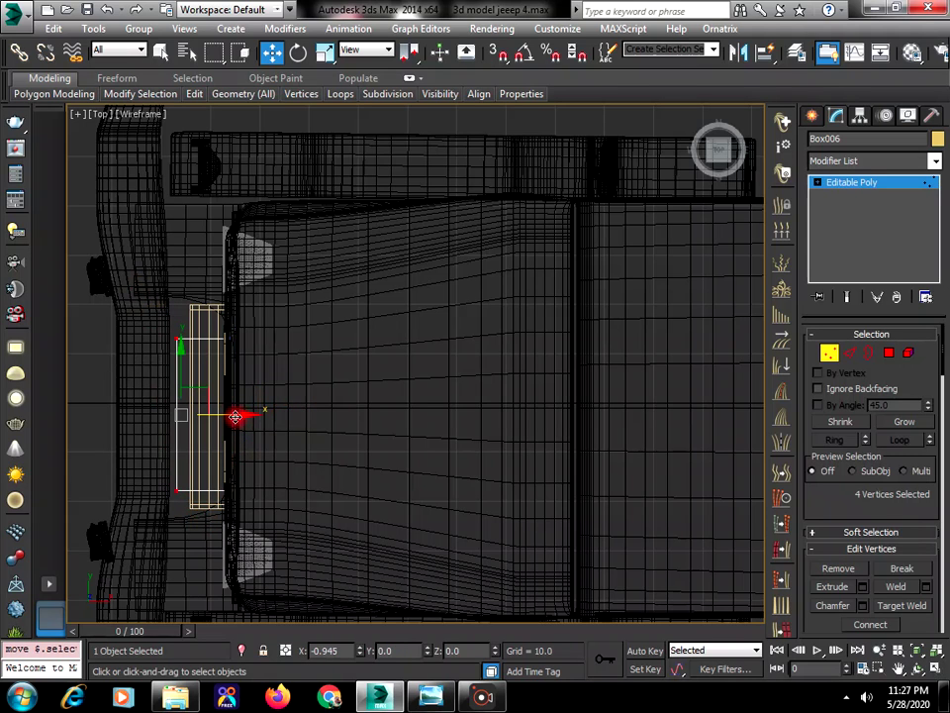
Widen the box by moving the four vertices of its positive-Y end outward by about 2.3, and deselect it
{"action": "left_click_drag", "start_coordinate": [144, 366], "coordinate": [146, 365]}
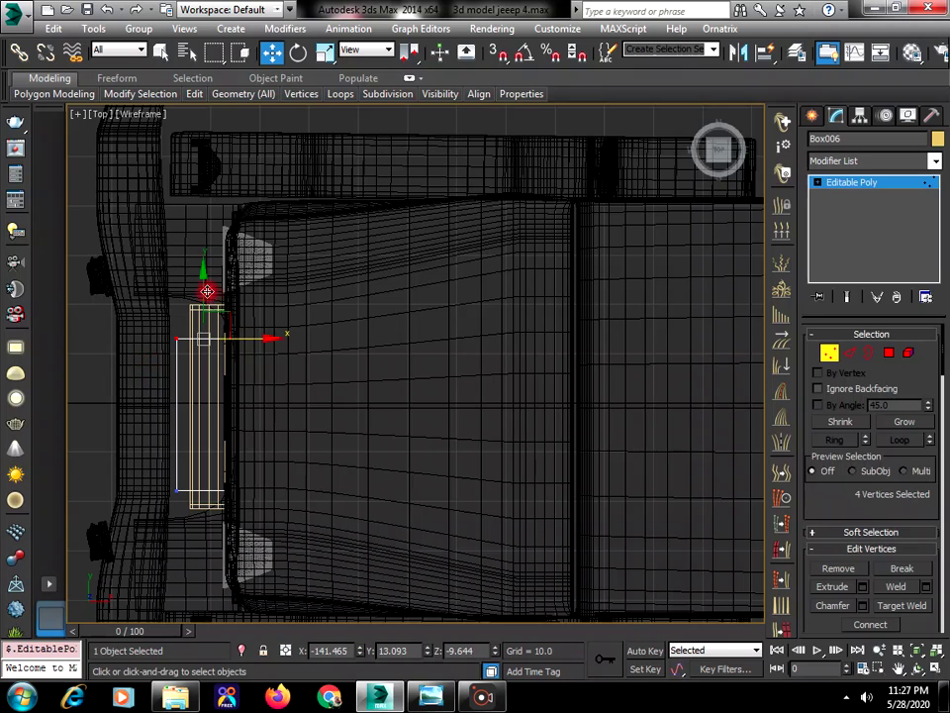
{"action": "left_click_drag", "start_coordinate": [202, 287], "coordinate": [201, 279]}
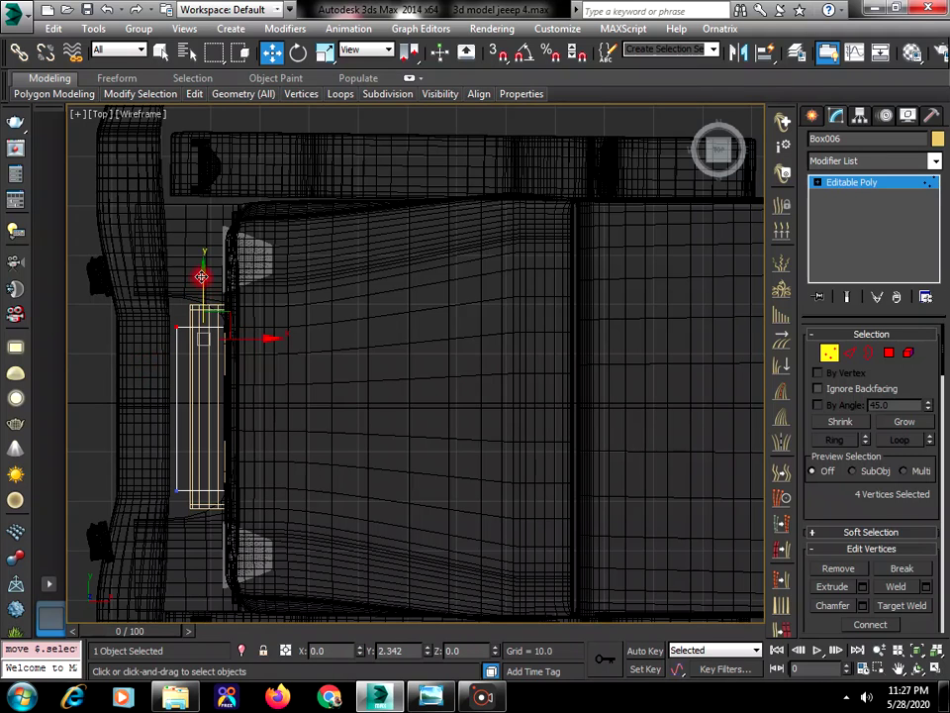
{"action": "left_click", "coordinate": [310, 355]}
{"action": "left_click", "coordinate": [812, 117]}
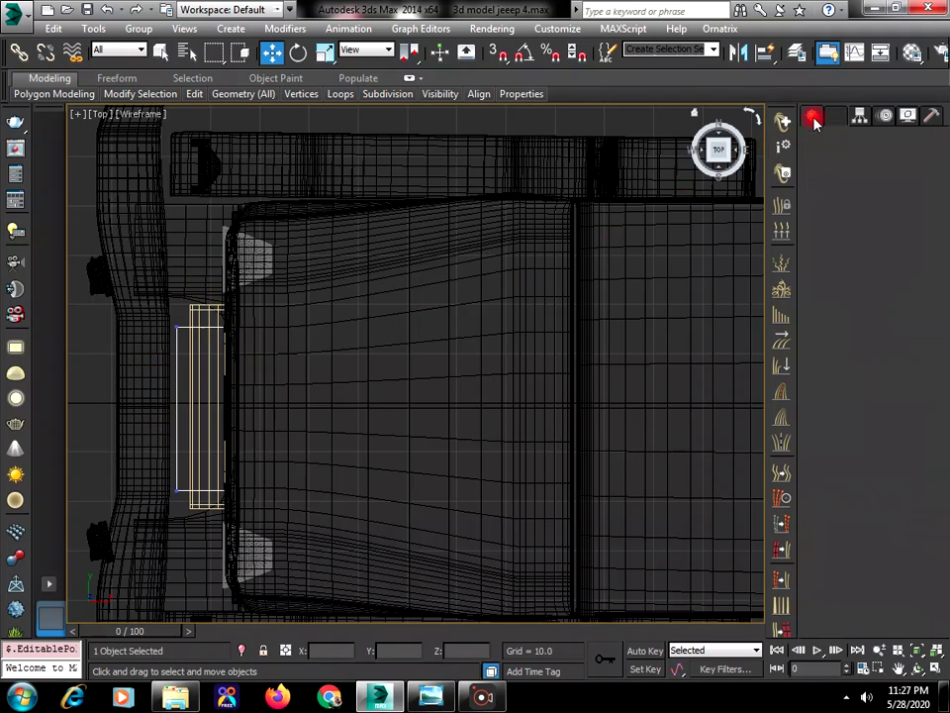
{"action": "left_click", "coordinate": [470, 517]}
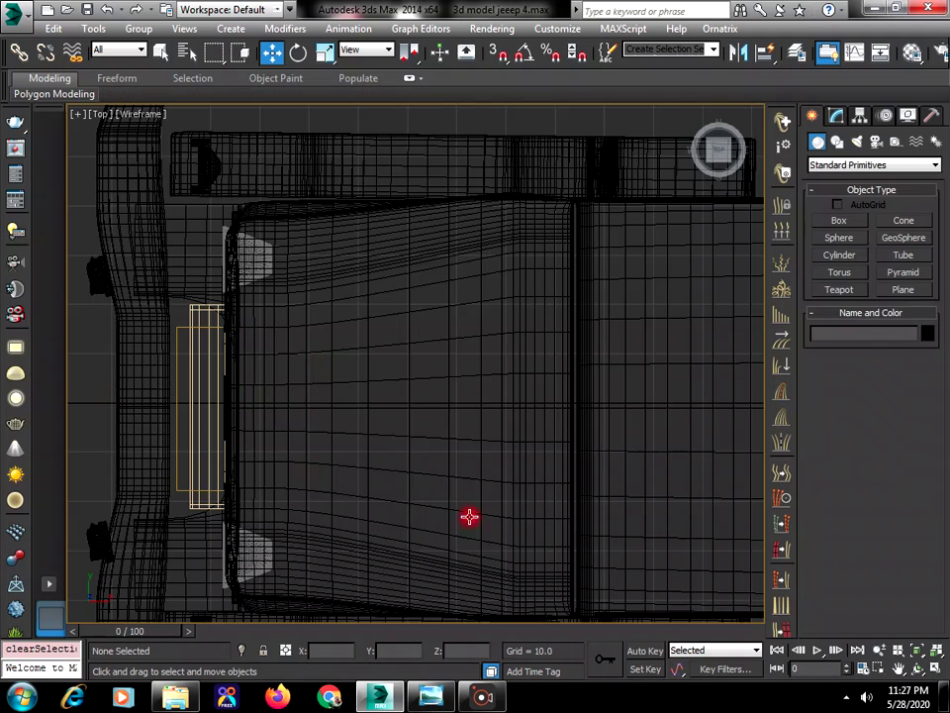
Push the cylinder back toward the grille by about 4.6 on X and the box by about 6.3
{"action": "left_click", "coordinate": [936, 670]}
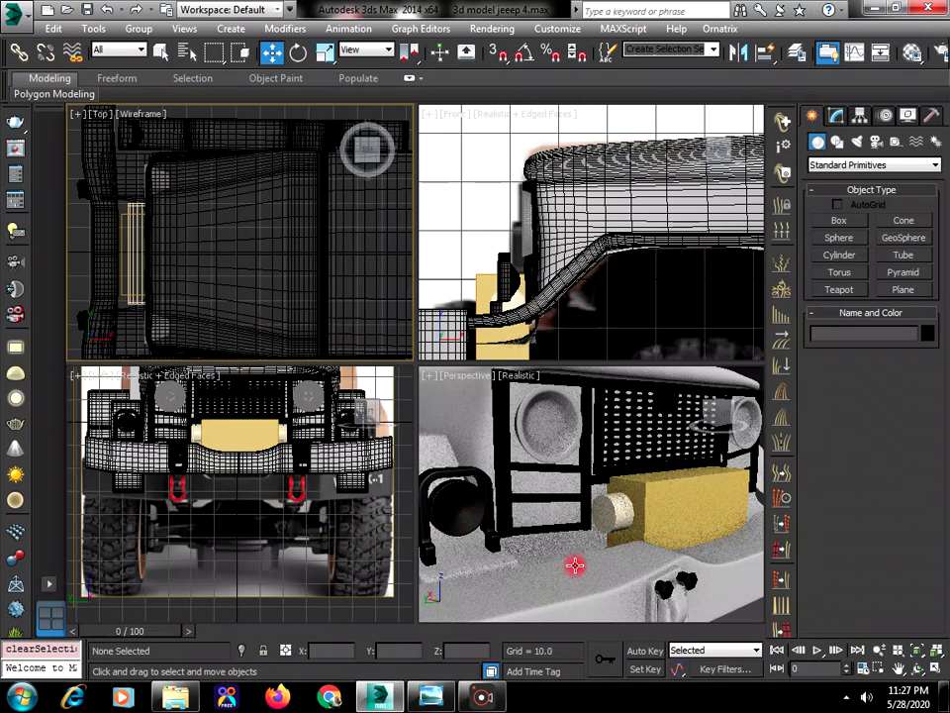
{"action": "left_click", "coordinate": [670, 509]}
{"action": "left_click", "coordinate": [937, 670]}
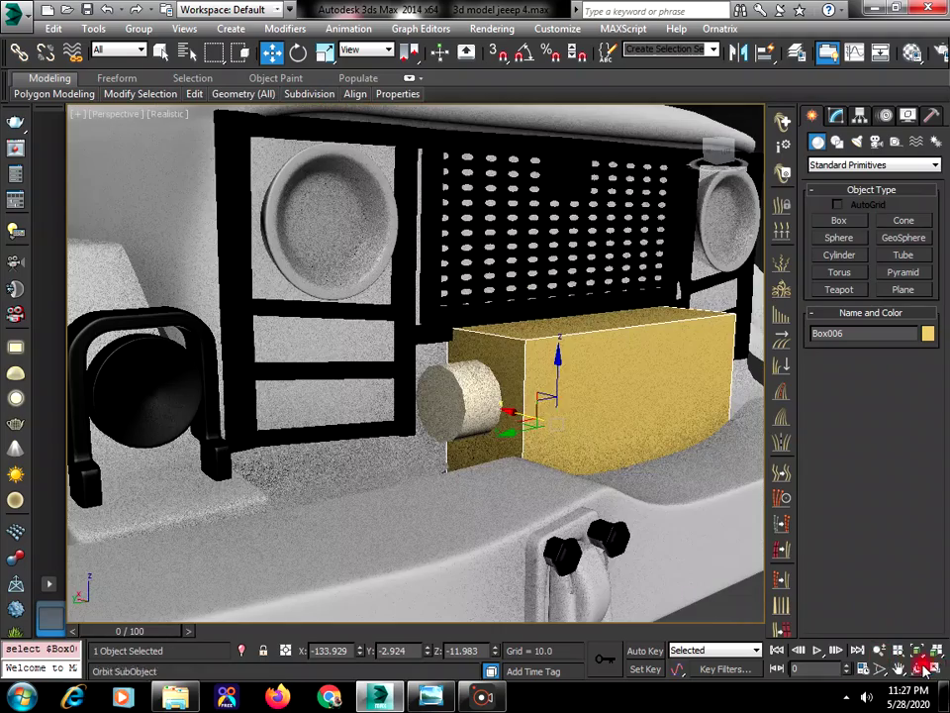
{"action": "left_click", "coordinate": [919, 670]}
{"action": "left_click_drag", "start_coordinate": [416, 356], "coordinate": [485, 431]}
{"action": "left_click_drag", "start_coordinate": [552, 460], "coordinate": [547, 462]}
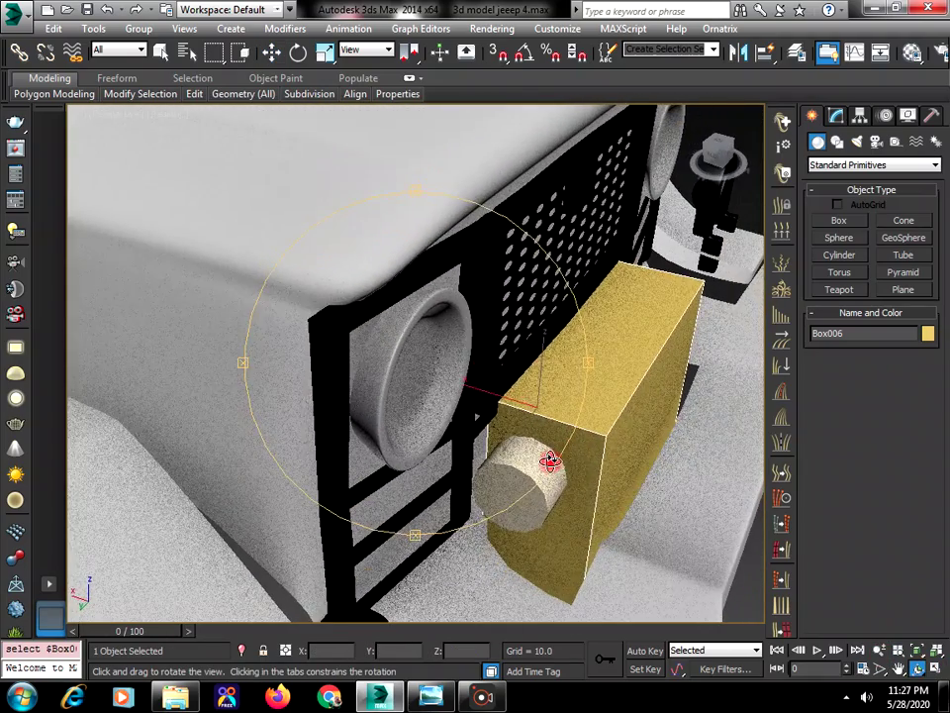
{"action": "right_click", "coordinate": [547, 463]}
{"action": "left_click", "coordinate": [506, 463]}
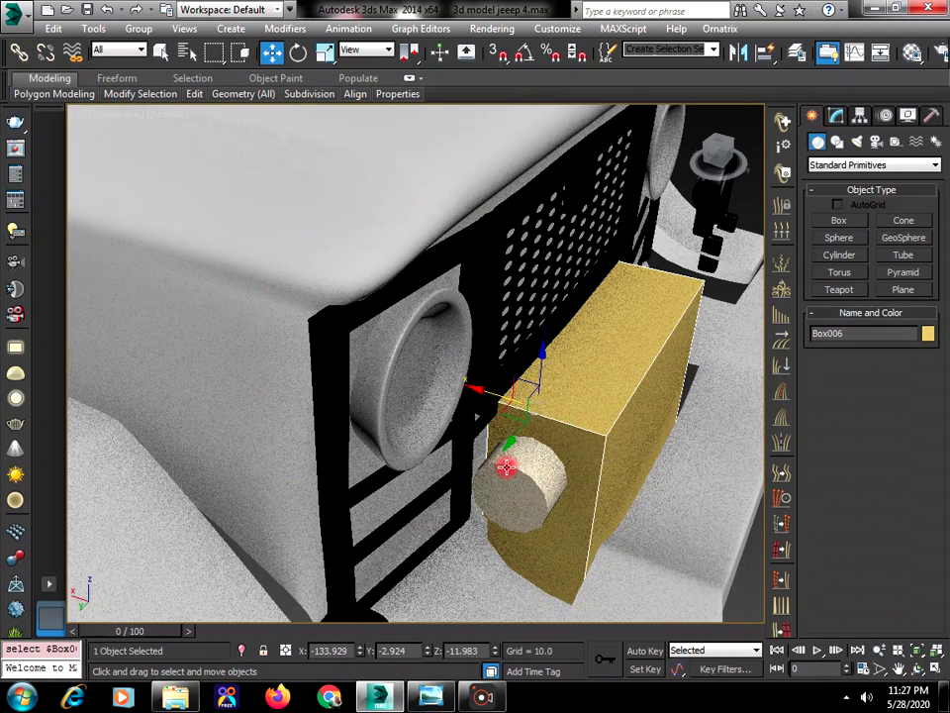
{"action": "left_click_drag", "start_coordinate": [492, 437], "coordinate": [448, 427]}
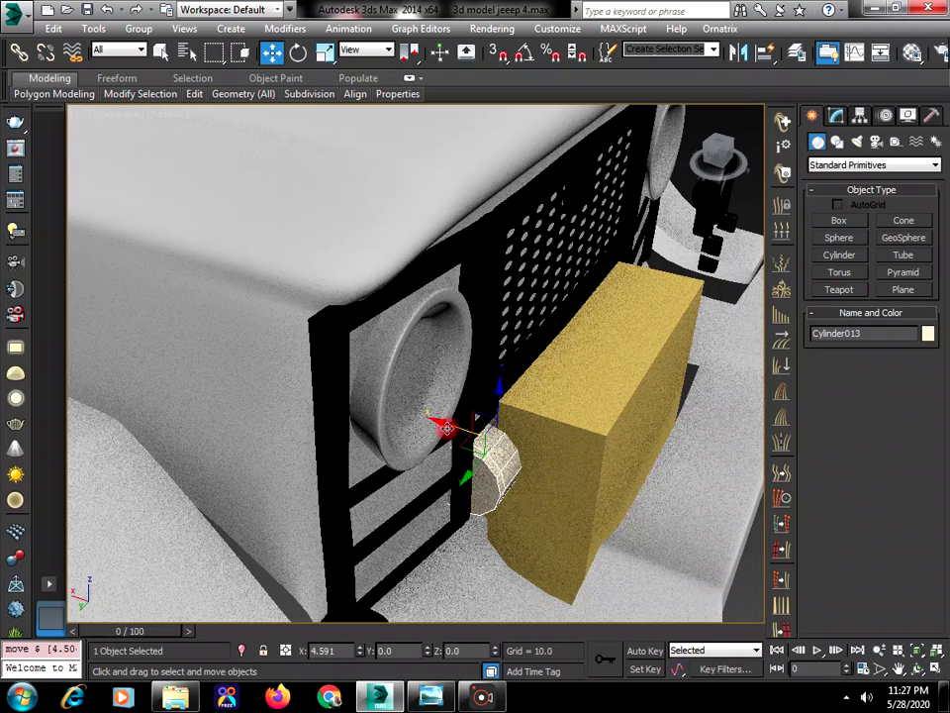
{"action": "left_click", "coordinate": [566, 469]}
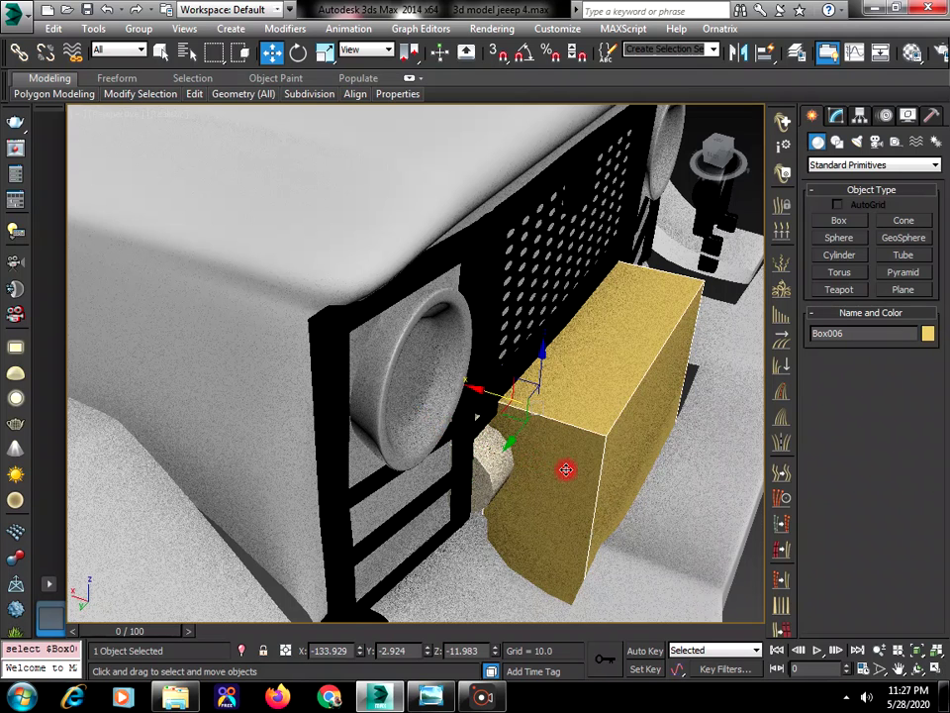
{"action": "left_click_drag", "start_coordinate": [502, 392], "coordinate": [452, 391]}
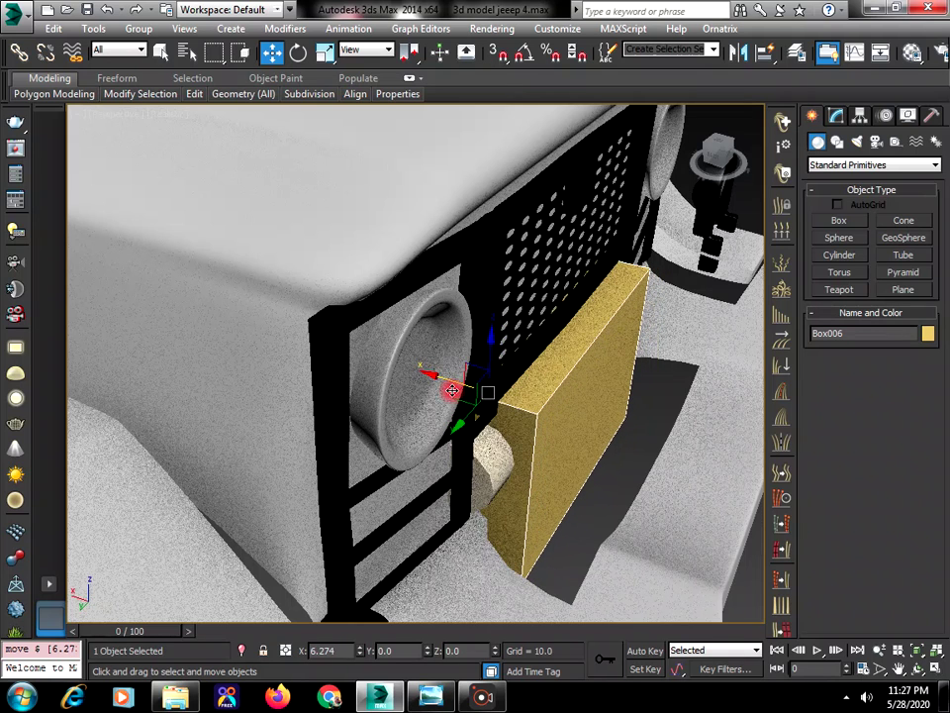
Shorten the box behind the bumper by raising its four bottom vertices about 10.6 on Z
{"action": "left_click", "coordinate": [938, 671]}
{"action": "left_click", "coordinate": [919, 670]}
{"action": "left_click_drag", "start_coordinate": [629, 509], "coordinate": [494, 395]}
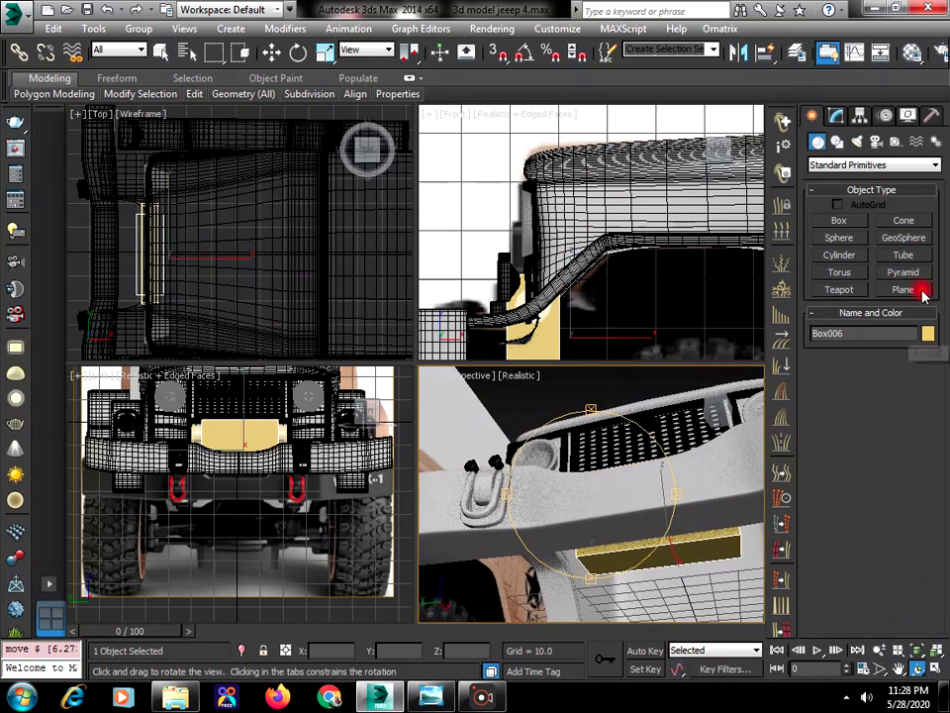
{"action": "left_click", "coordinate": [837, 116]}
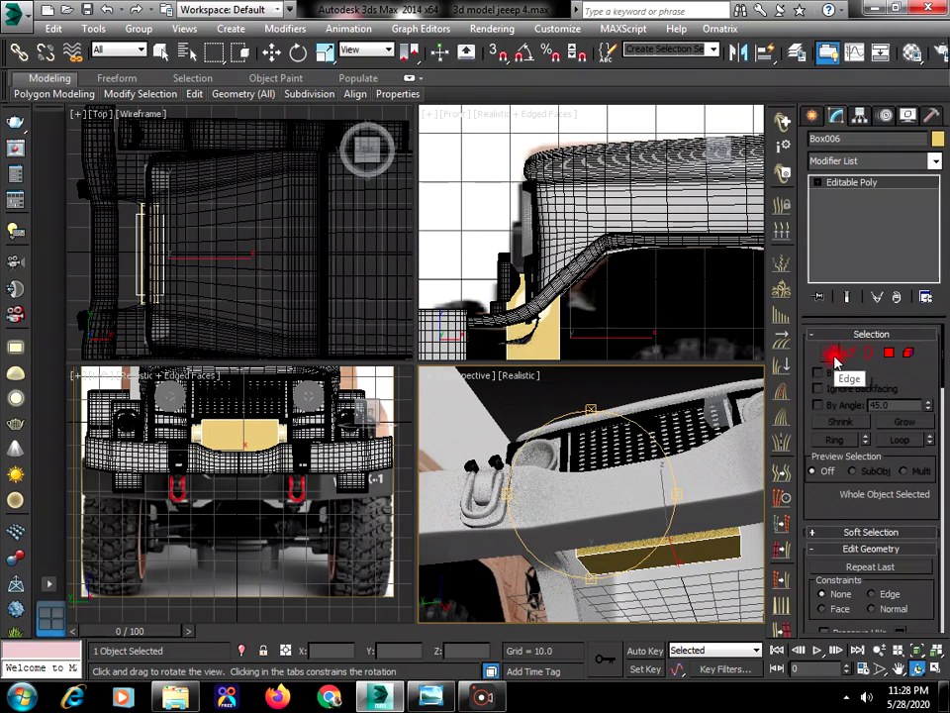
{"action": "left_click", "coordinate": [832, 354]}
{"action": "left_click_drag", "start_coordinate": [746, 529], "coordinate": [578, 591]}
{"action": "left_click", "coordinate": [668, 507]}
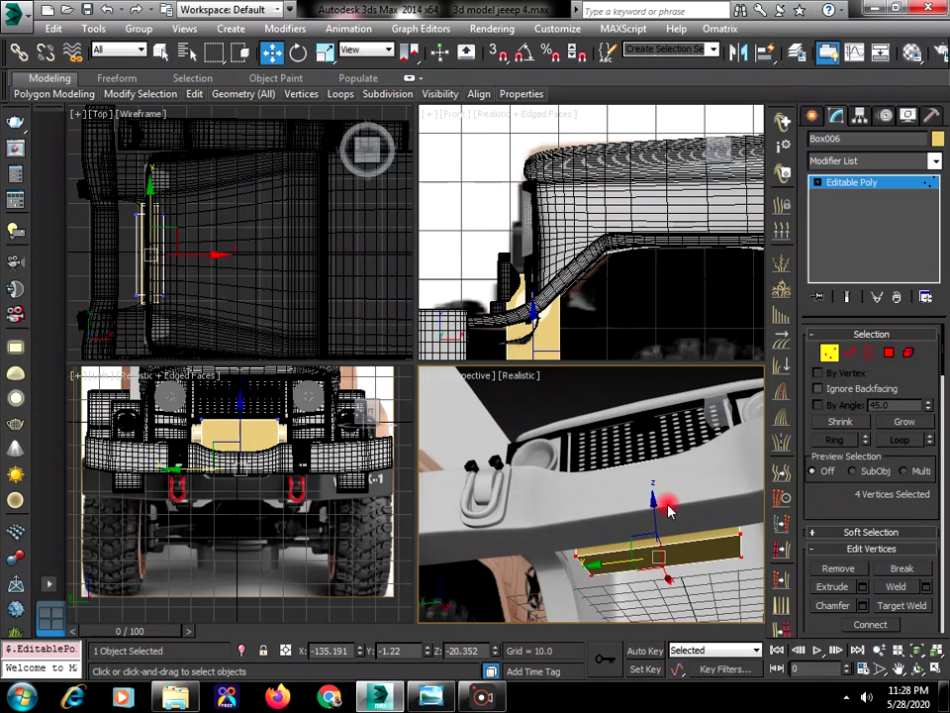
{"action": "left_click_drag", "start_coordinate": [660, 527], "coordinate": [648, 481]}
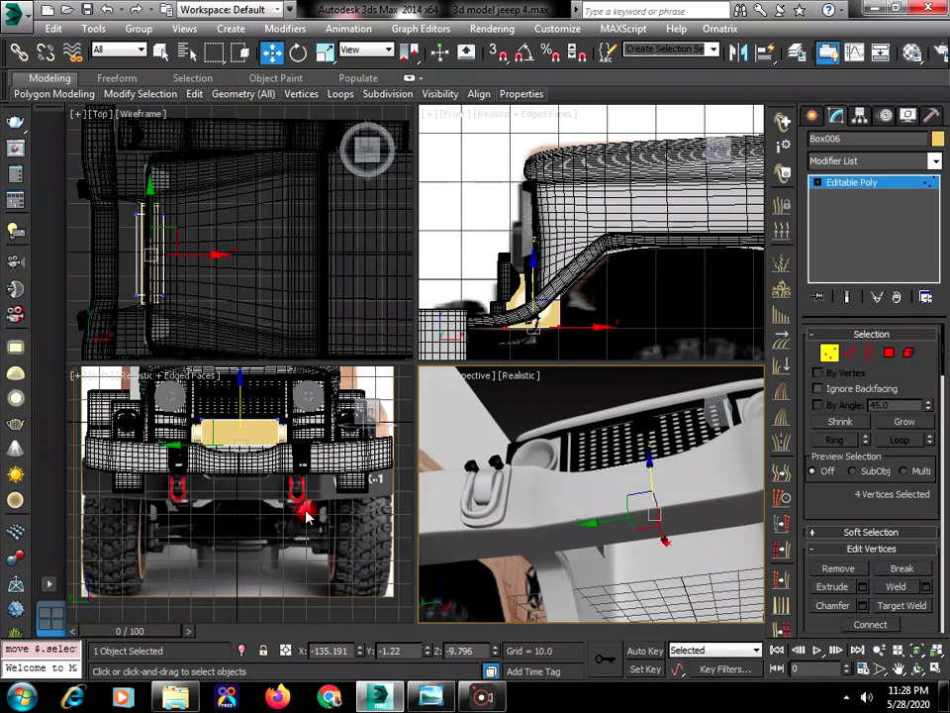
Lower the whole box by about 0.4, to about -12.4 on Z
{"action": "left_click", "coordinate": [814, 118]}
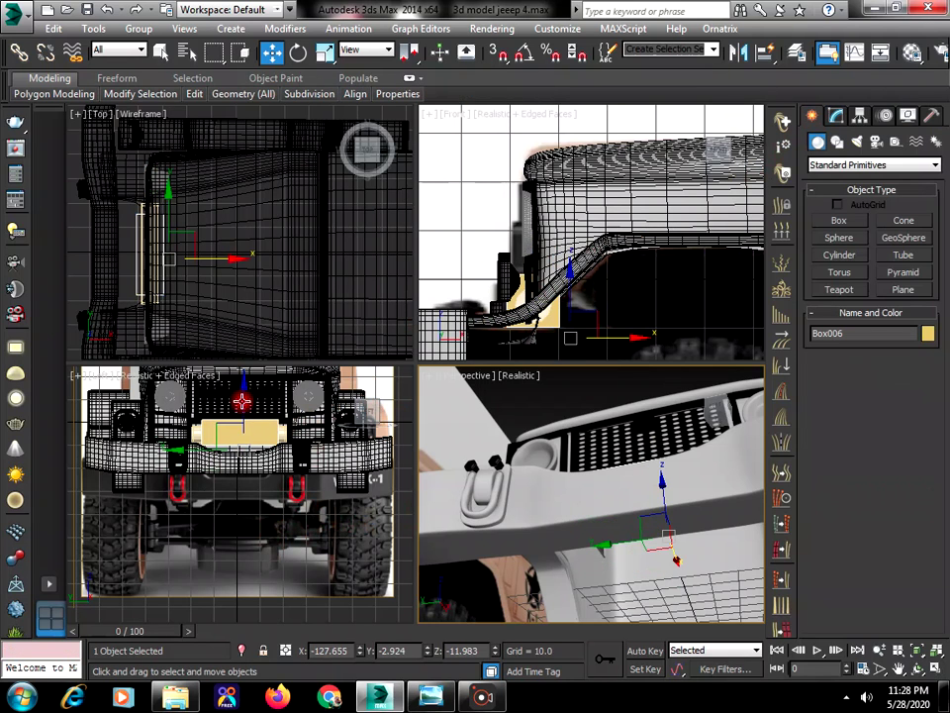
{"action": "left_click", "coordinate": [241, 401]}
{"action": "left_click_drag", "start_coordinate": [242, 400], "coordinate": [243, 406]}
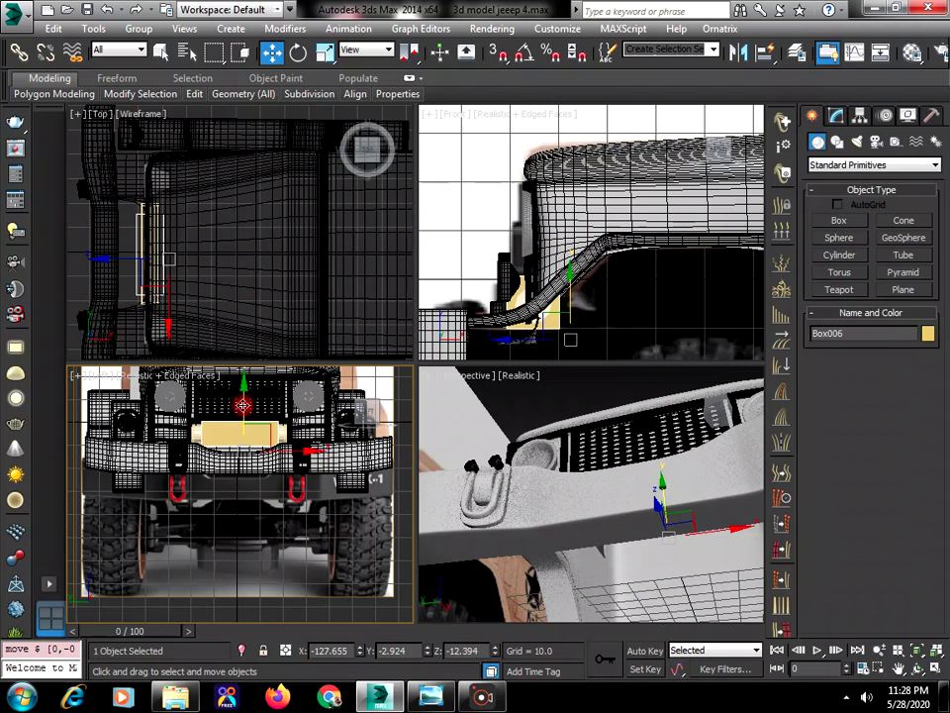
{"action": "left_click", "coordinate": [256, 543]}
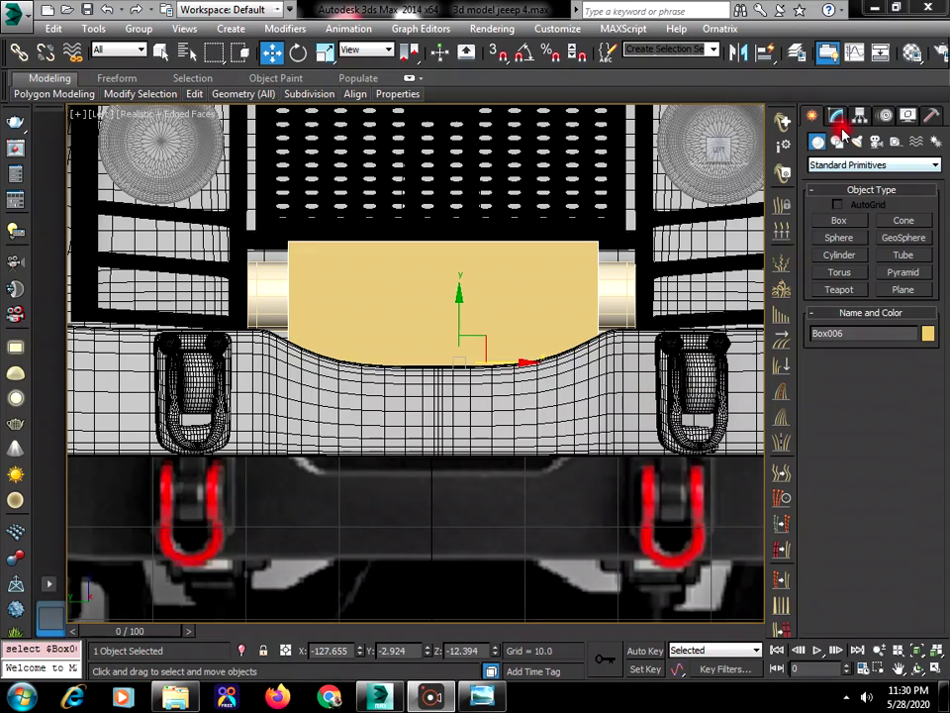
Connect the box's four long horizontal edges with two vertical segments at a pinch of 73
{"action": "left_click", "coordinate": [838, 118]}
{"action": "left_click", "coordinate": [848, 349]}
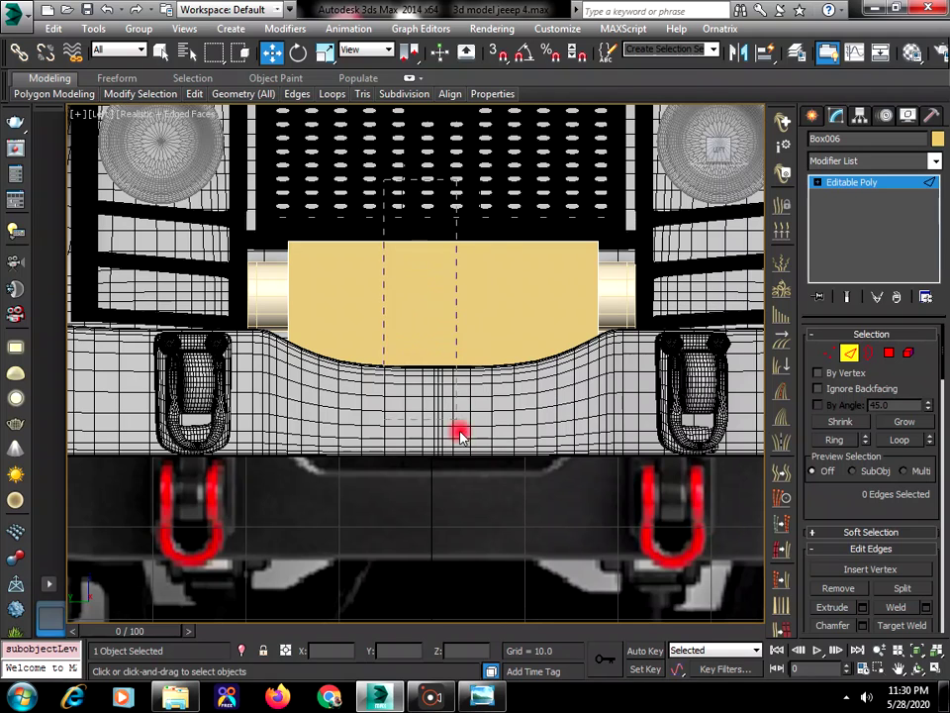
{"action": "left_click", "coordinate": [488, 441]}
{"action": "left_click_drag", "start_coordinate": [919, 514], "coordinate": [906, 414]}
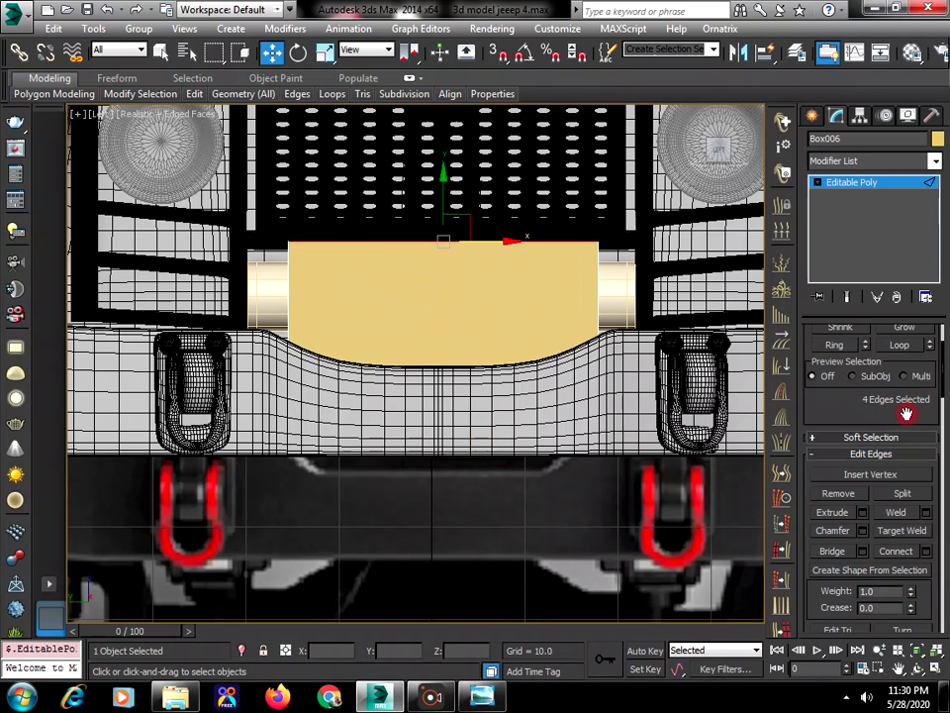
{"action": "left_click", "coordinate": [928, 552]}
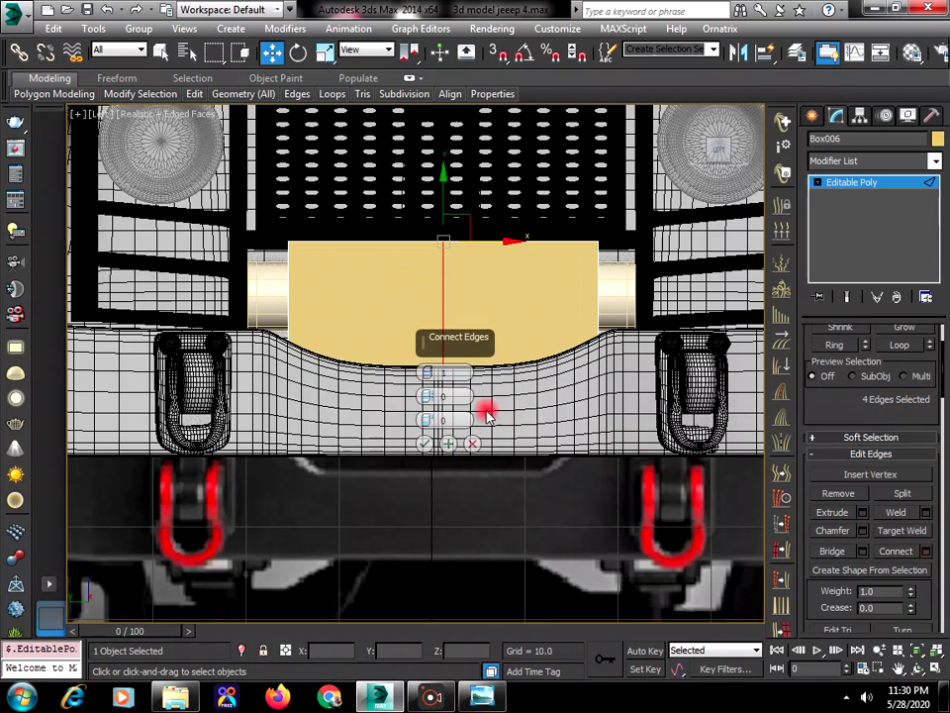
{"action": "left_click", "coordinate": [426, 369]}
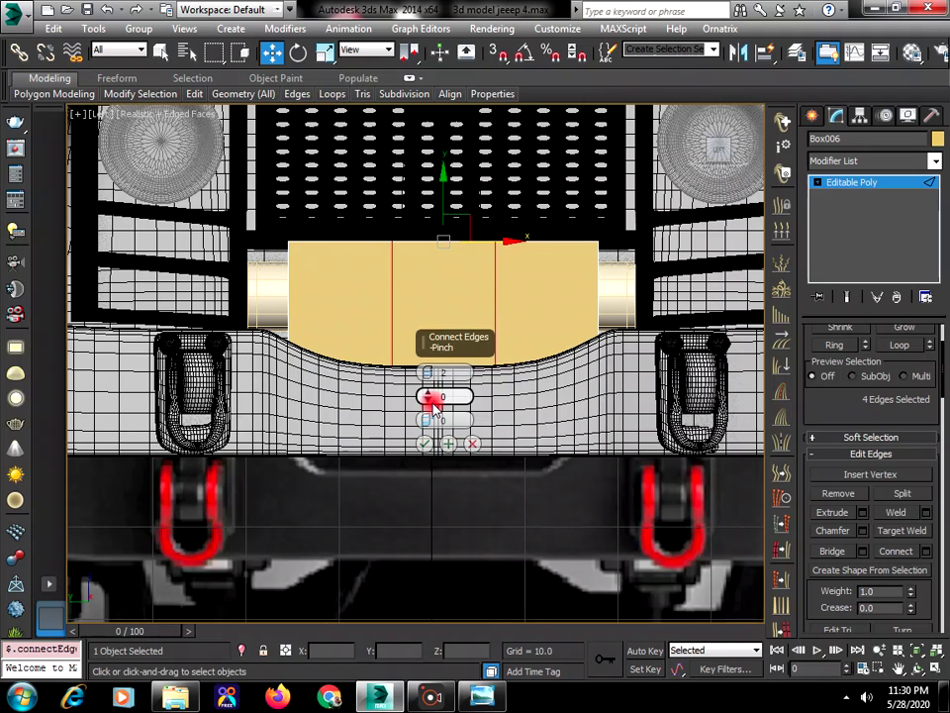
{"action": "left_click_drag", "start_coordinate": [426, 395], "coordinate": [431, 155]}
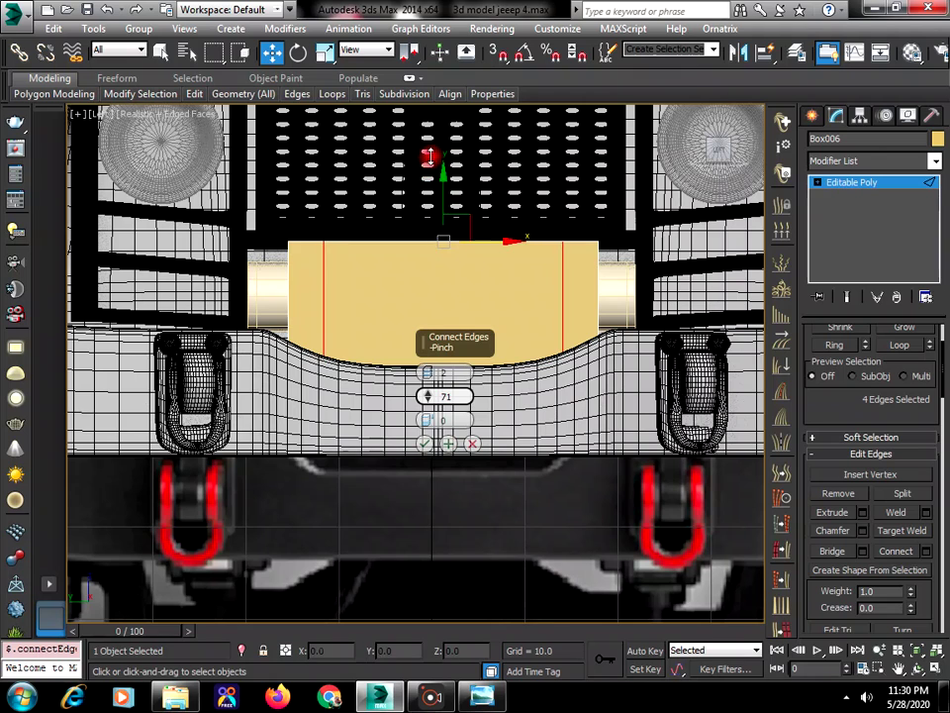
{"action": "left_click", "coordinate": [424, 442]}
Connect the box's eight vertical edges with two horizontal segments at a pinch of 69
{"action": "left_click_drag", "start_coordinate": [266, 286], "coordinate": [671, 332]}
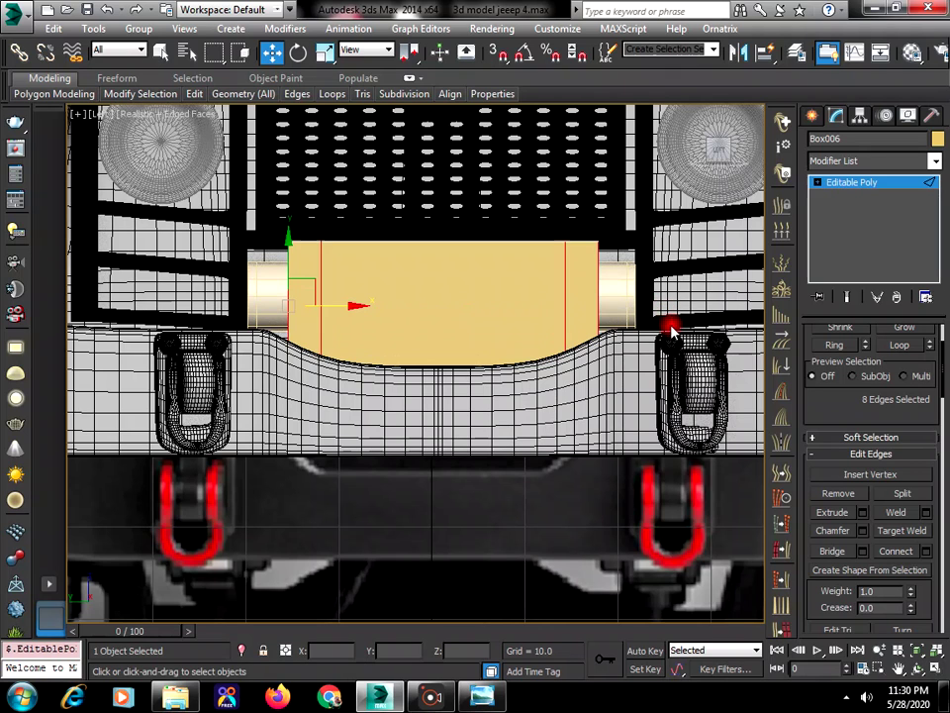
{"action": "left_click", "coordinate": [926, 551]}
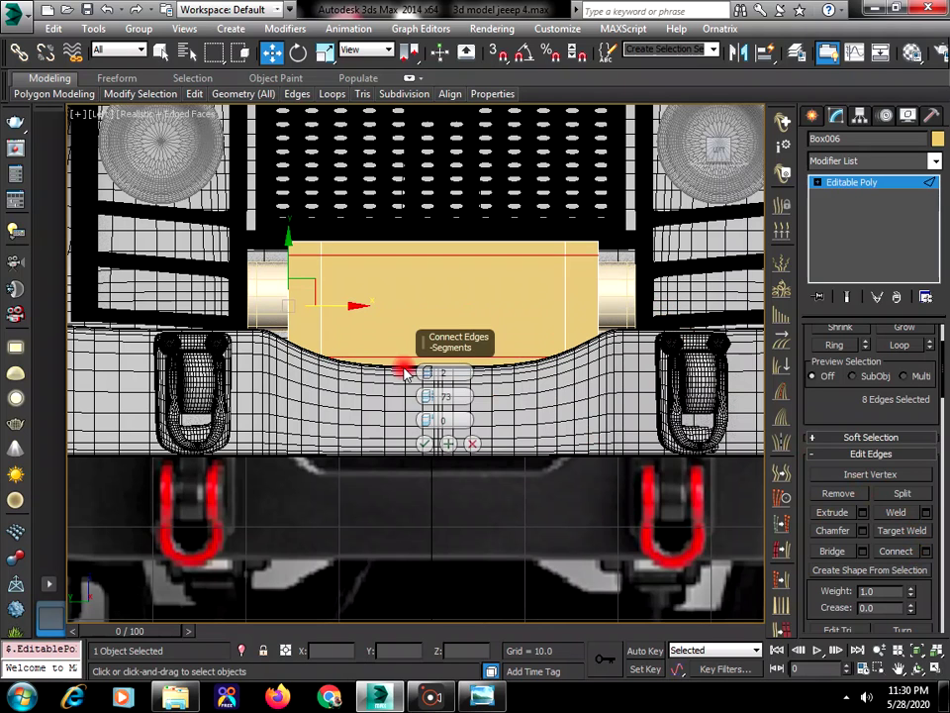
{"action": "mouse_move", "coordinate": [427, 394]}
{"action": "left_mouse_down"}
{"action": "mouse_move", "coordinate": [428, 411]}
{"action": "mouse_move", "coordinate": [428, 397]}
{"action": "left_mouse_up"}
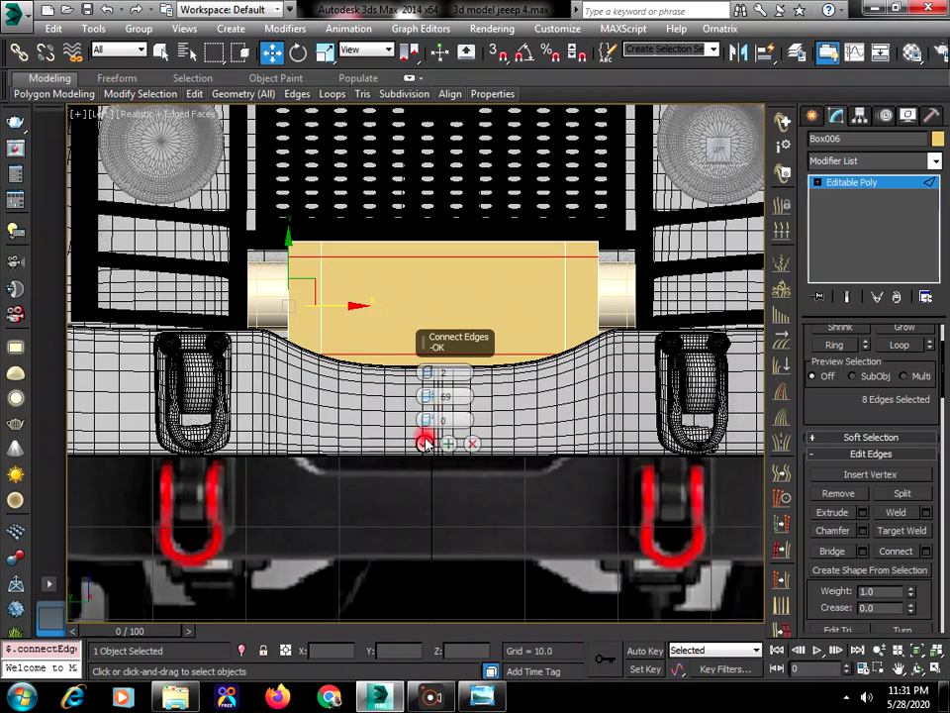
{"action": "left_click", "coordinate": [424, 442]}
Delete the box's large central front polygon and select the matching central rear polygon
{"action": "left_click", "coordinate": [859, 181]}
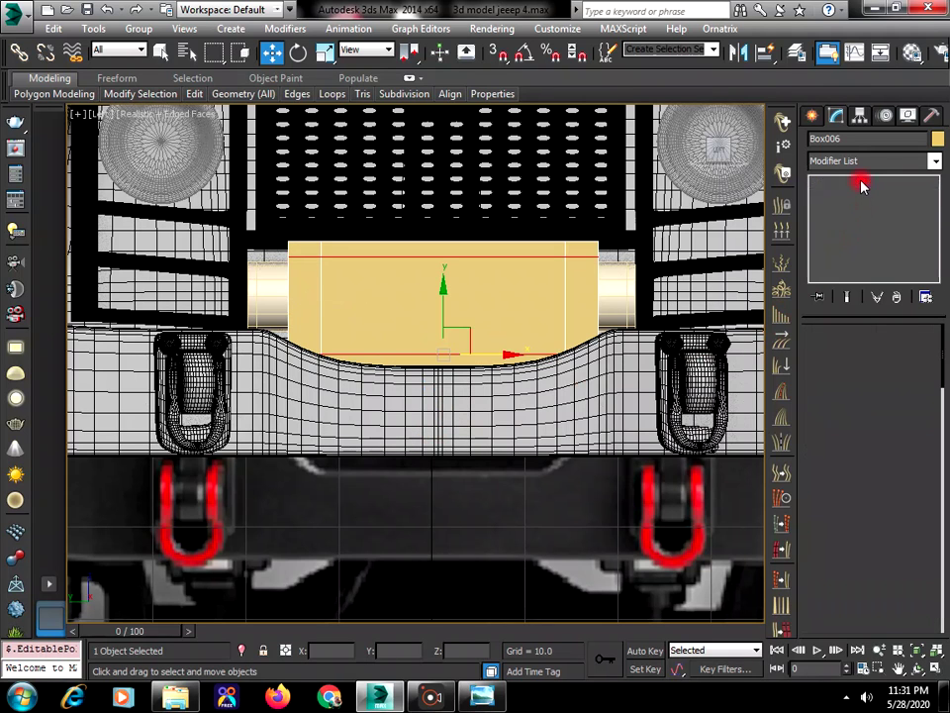
{"action": "key", "text": "4"}
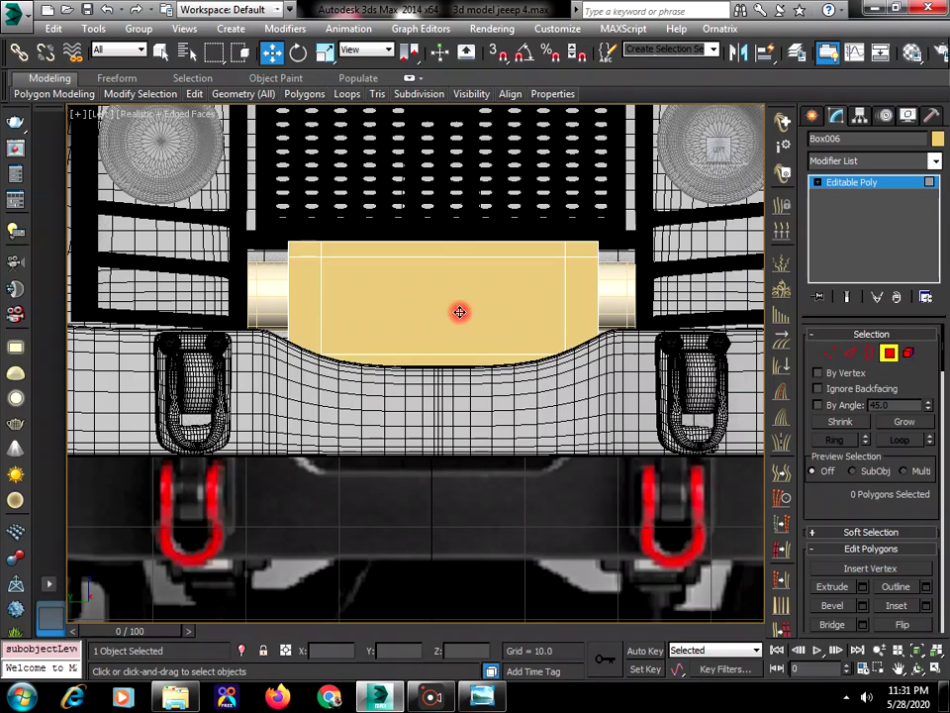
{"action": "left_click", "coordinate": [459, 312]}
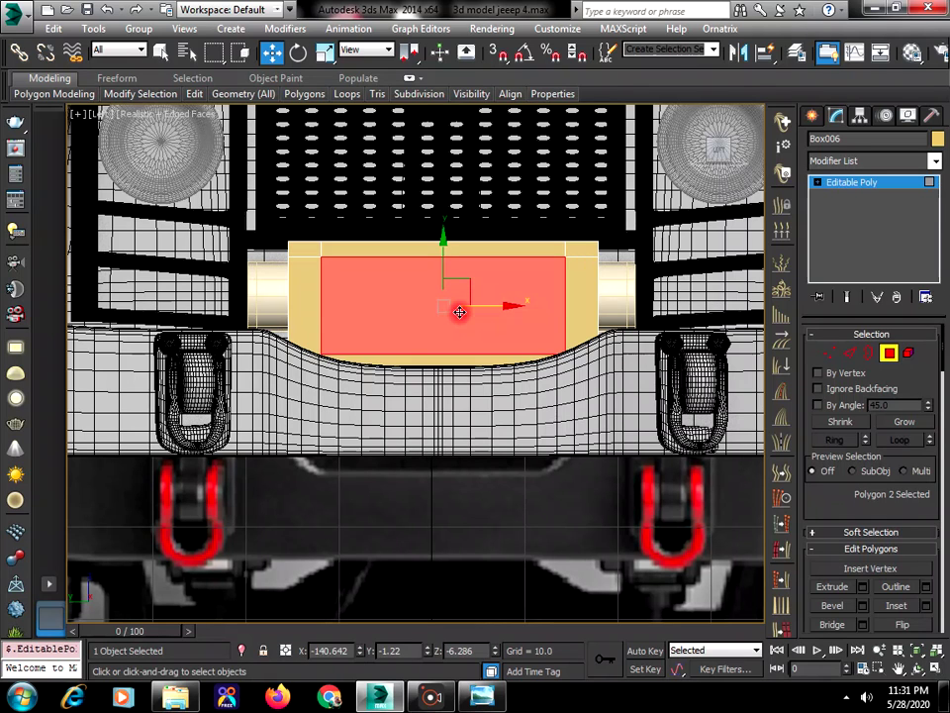
{"action": "key", "text": "Delete"}
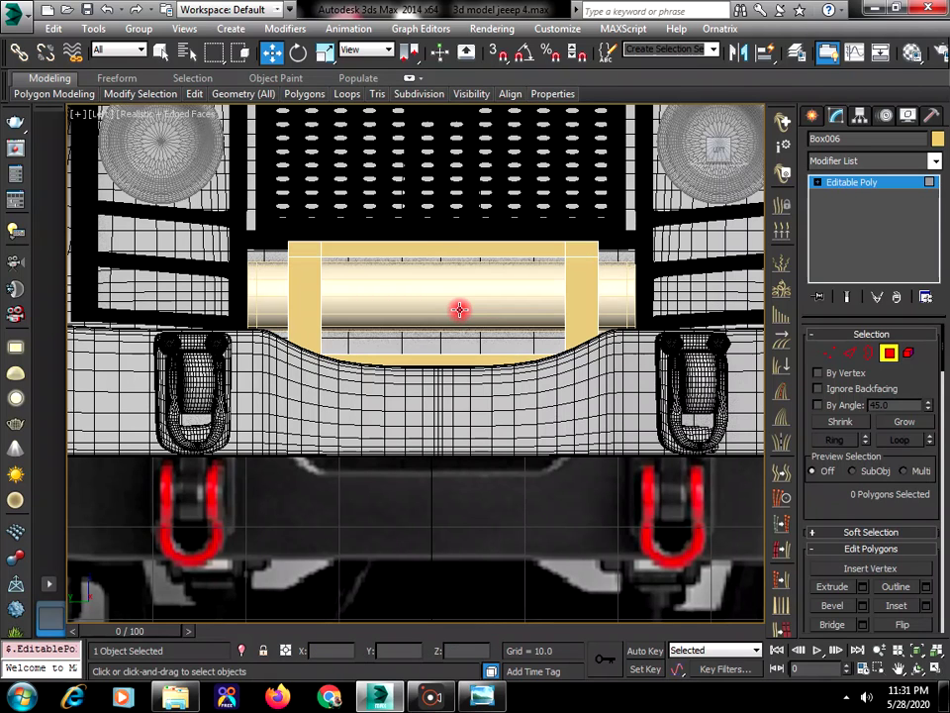
{"action": "left_click", "coordinate": [450, 346]}
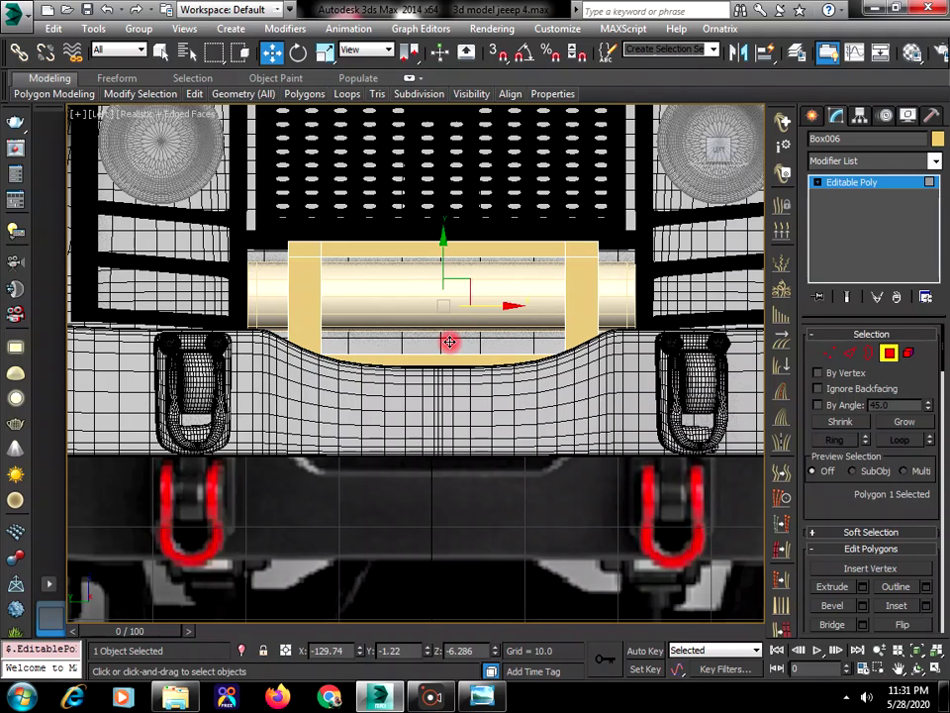
Lower the horizontal cylinder behind the box frame's opening by about 0.5
{"action": "left_click", "coordinate": [809, 116]}
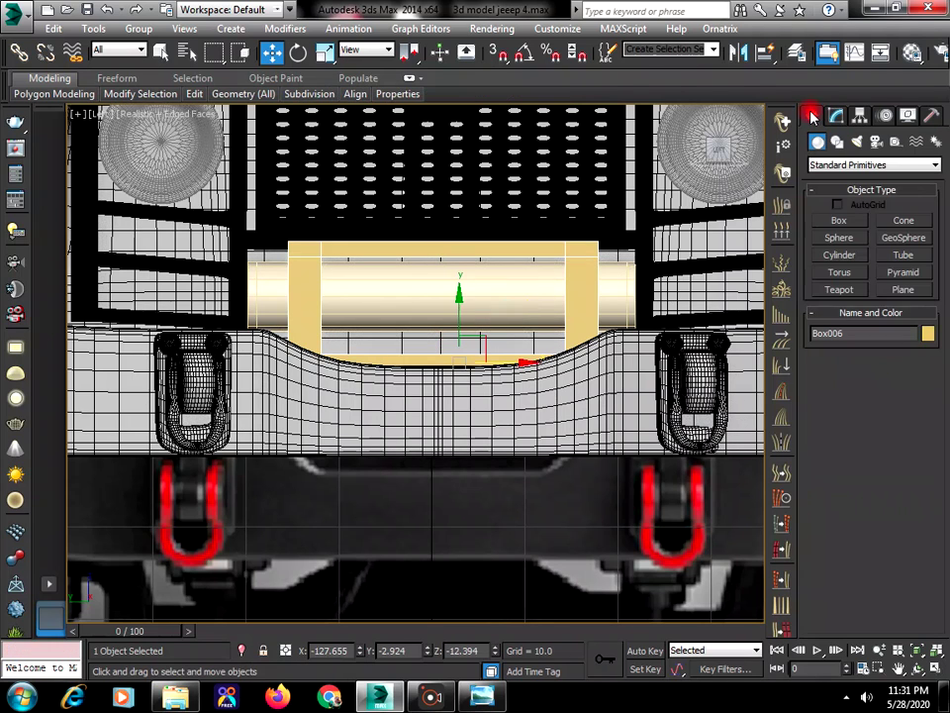
{"action": "left_click", "coordinate": [400, 297]}
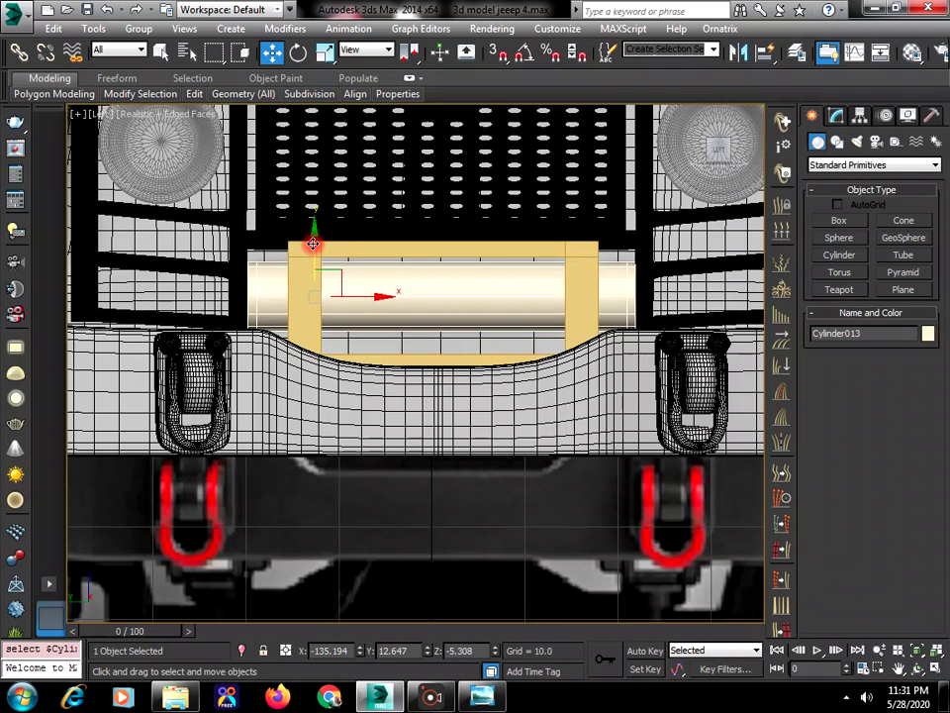
{"action": "left_click_drag", "start_coordinate": [313, 245], "coordinate": [309, 250]}
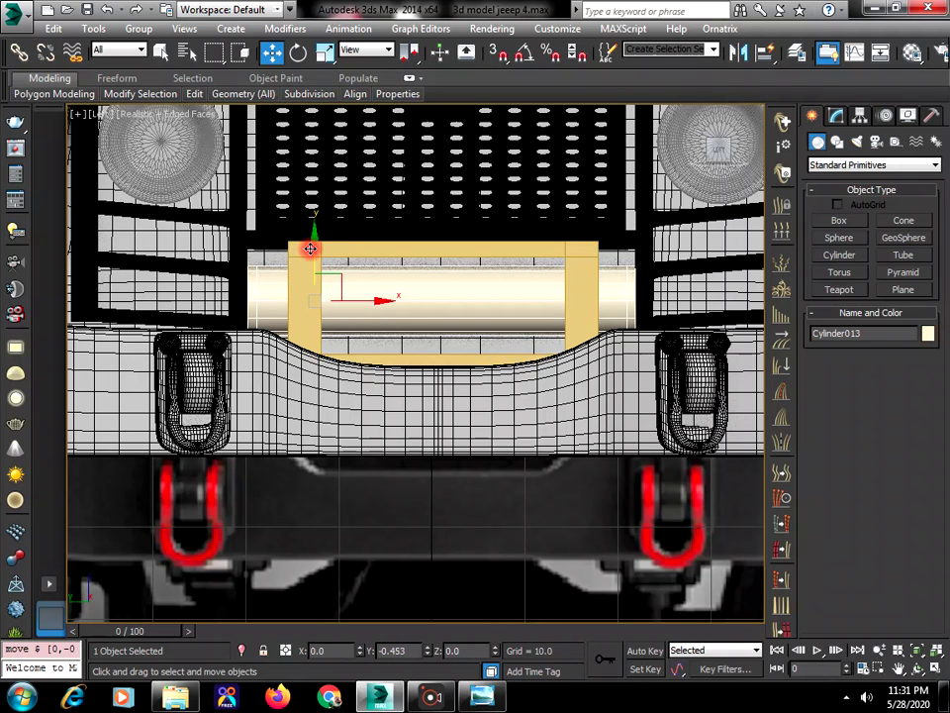
Inset the two upright side polygons on the front of the box frame by less than 1.0
{"action": "left_click", "coordinate": [341, 248]}
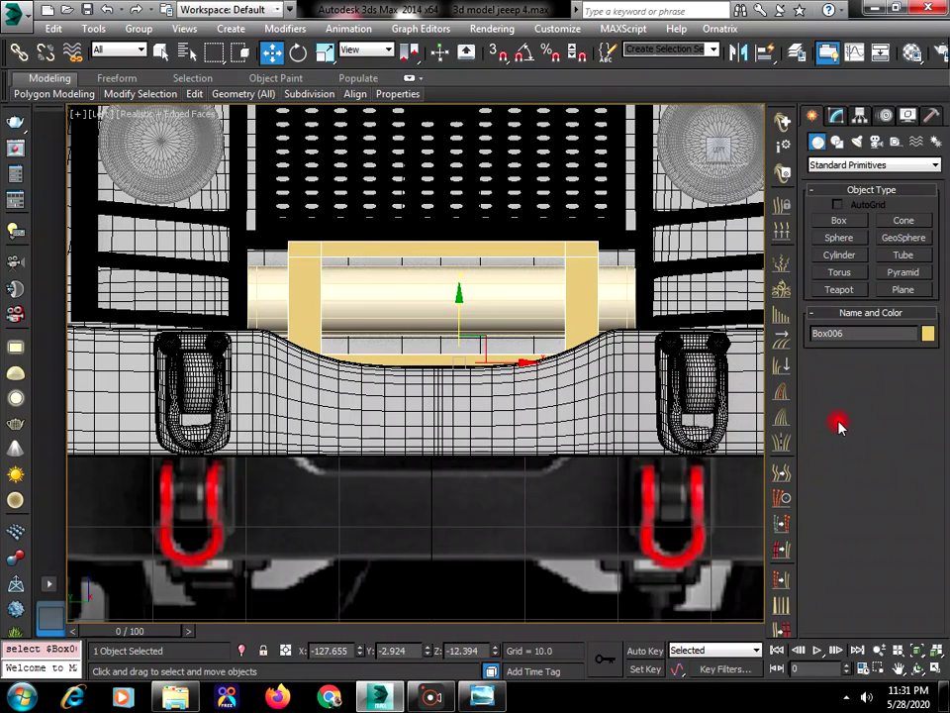
{"action": "left_click", "coordinate": [838, 116]}
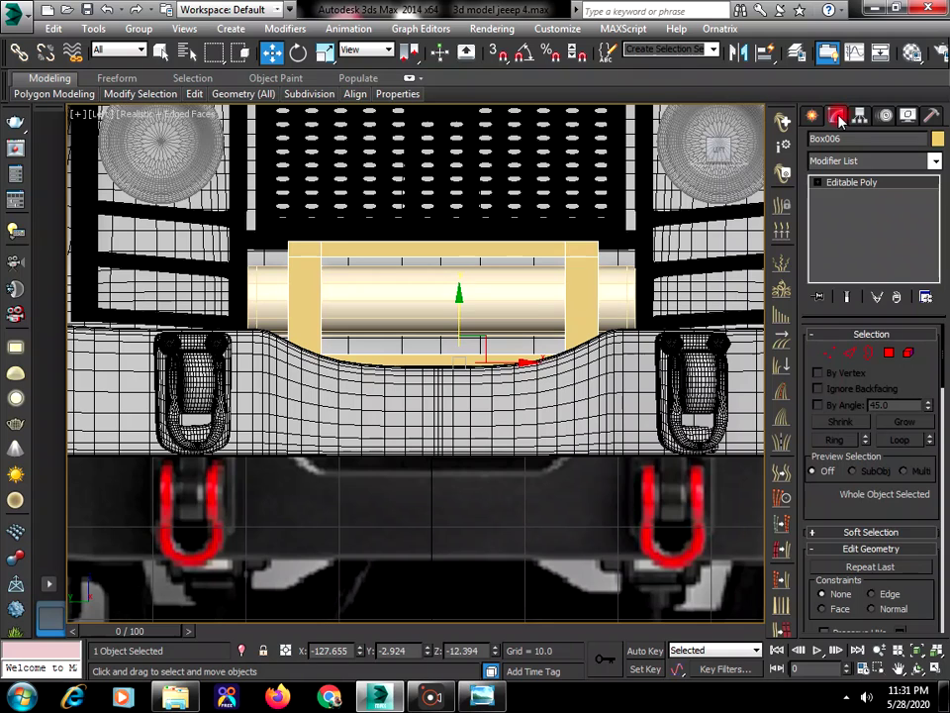
{"action": "left_click", "coordinate": [890, 354]}
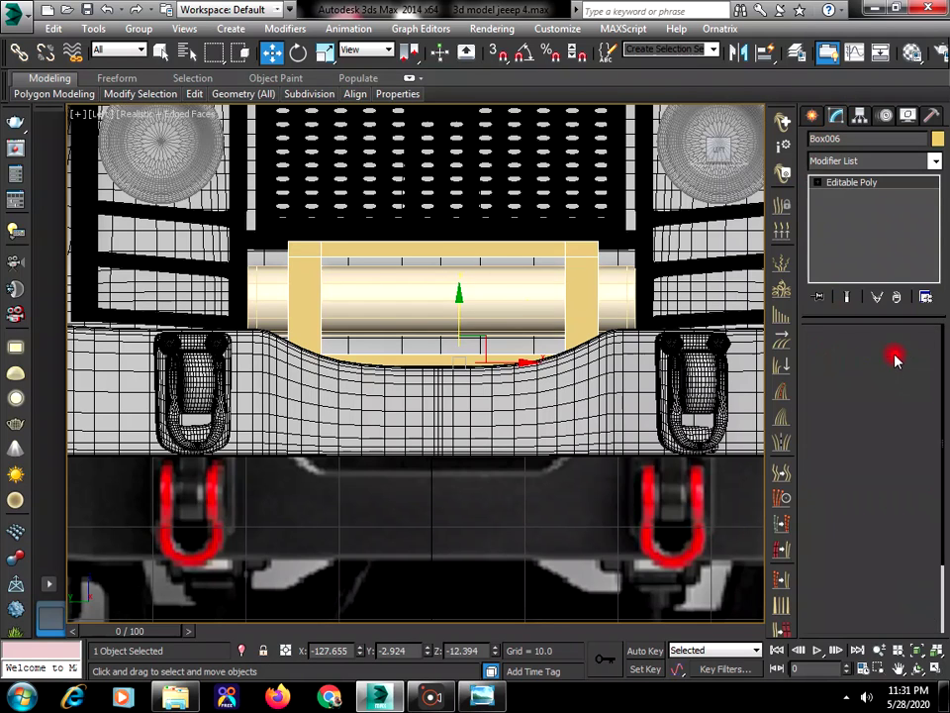
{"action": "left_click", "coordinate": [575, 292]}
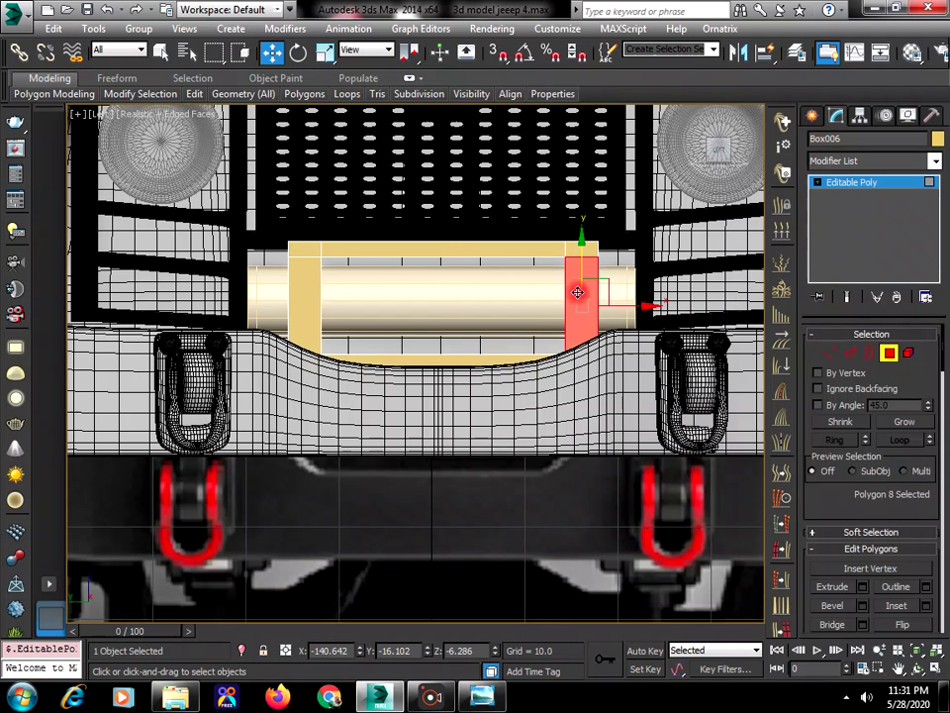
{"action": "left_click", "coordinate": [307, 300], "text": "ctrl"}
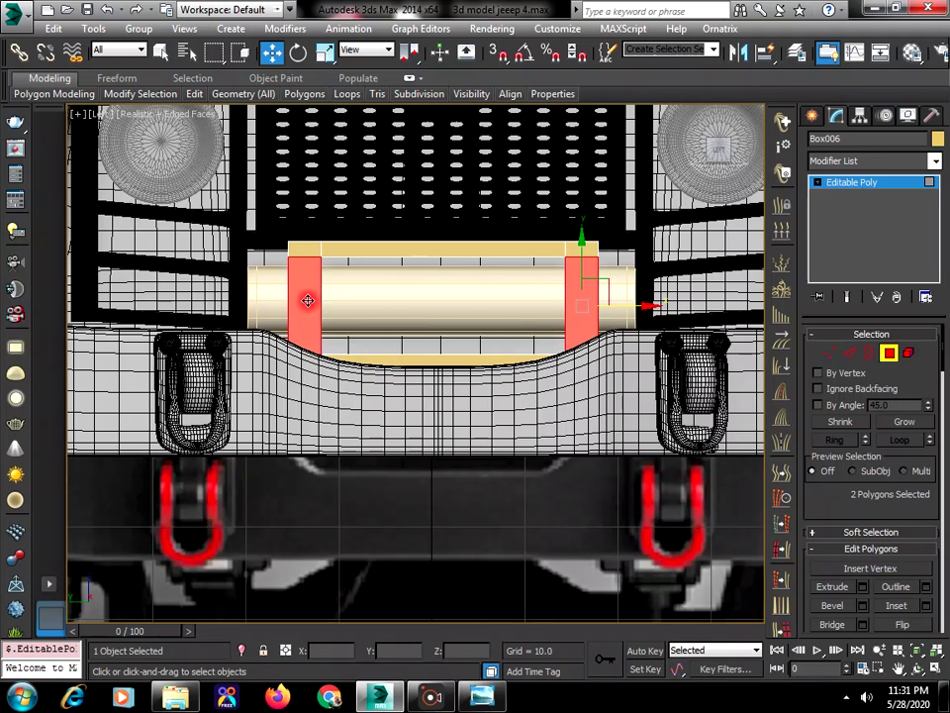
{"action": "left_click", "coordinate": [924, 606]}
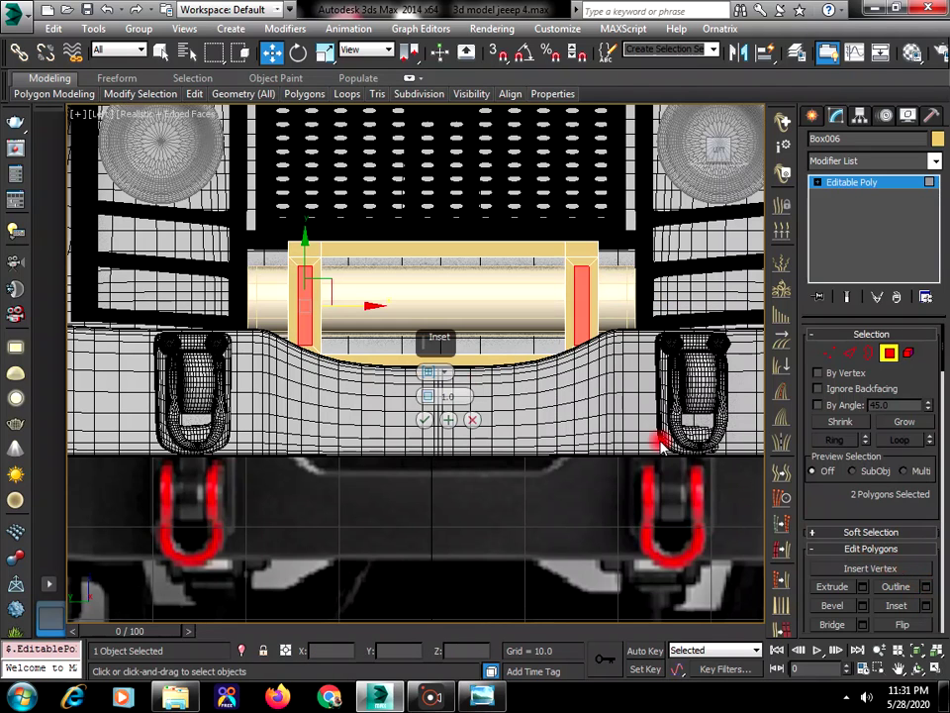
{"action": "left_click_drag", "start_coordinate": [427, 398], "coordinate": [429, 395]}
{"action": "left_click", "coordinate": [426, 421]}
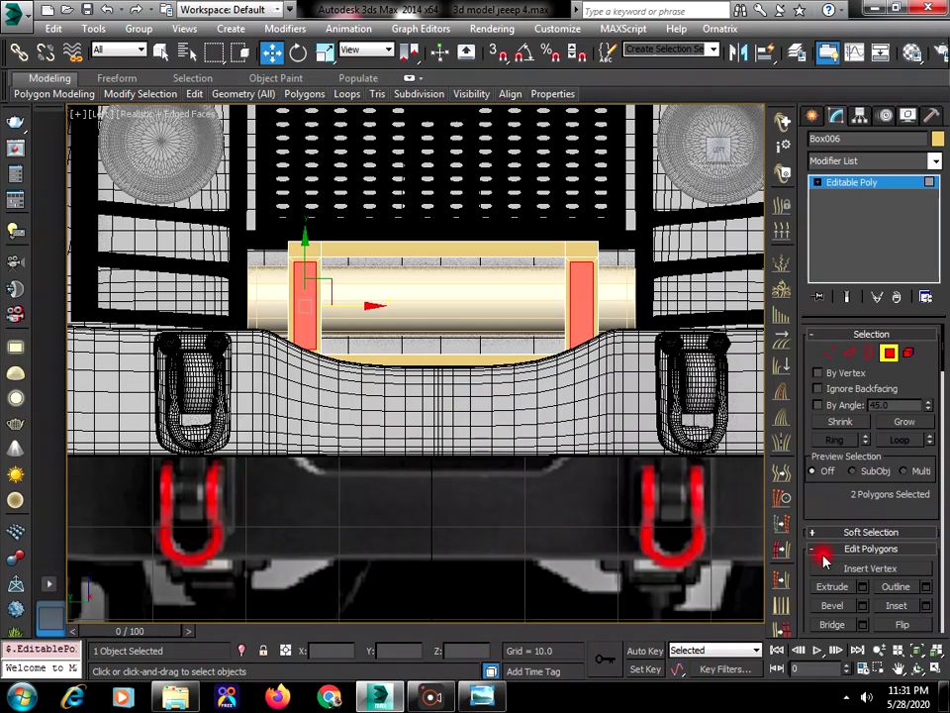
Bevel the two inset side polygons forward with a height of 13.016 and an outline of -0.468
{"action": "left_click", "coordinate": [862, 604]}
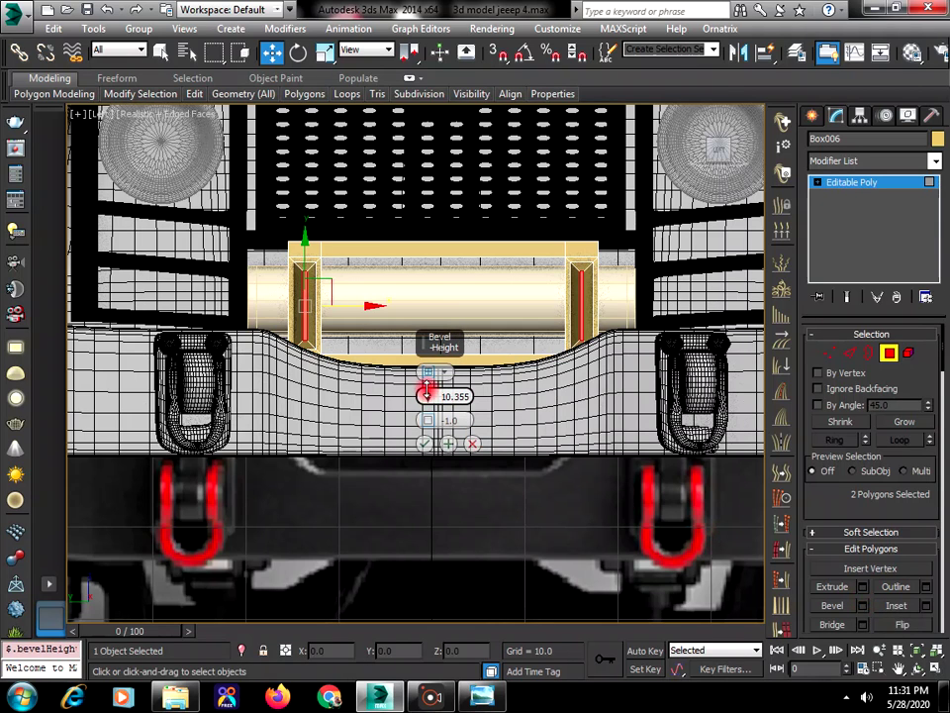
{"action": "left_click_drag", "start_coordinate": [425, 418], "coordinate": [425, 407]}
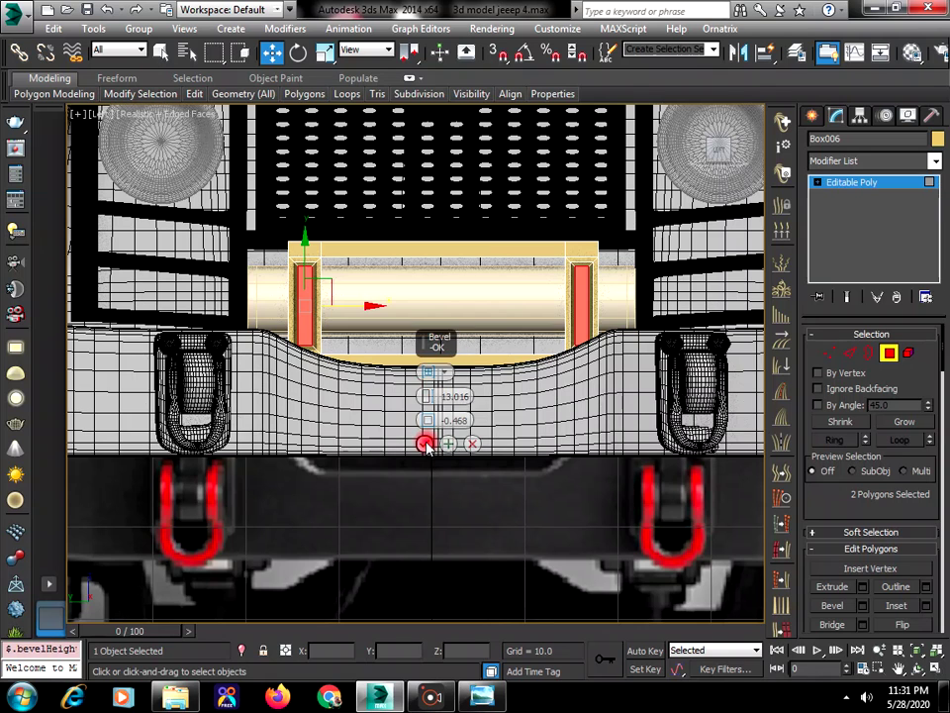
{"action": "left_click", "coordinate": [425, 443]}
Inspect the box frame's two forward arms and their fit with the bumper in perspective
{"action": "left_click", "coordinate": [923, 669]}
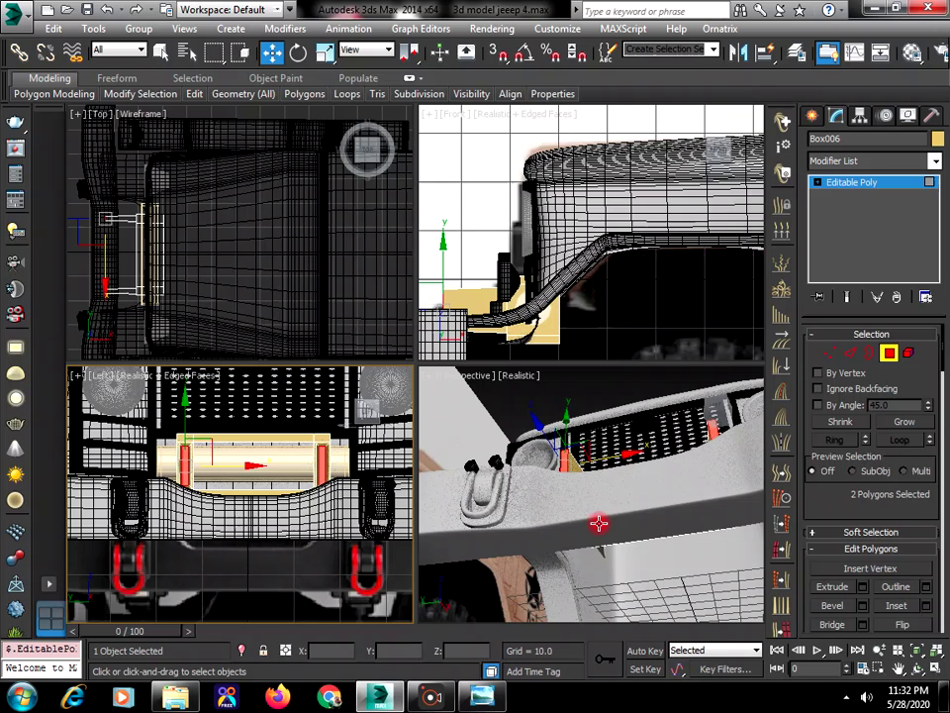
{"action": "left_click_drag", "start_coordinate": [721, 579], "coordinate": [920, 662]}
{"action": "left_click", "coordinate": [936, 669]}
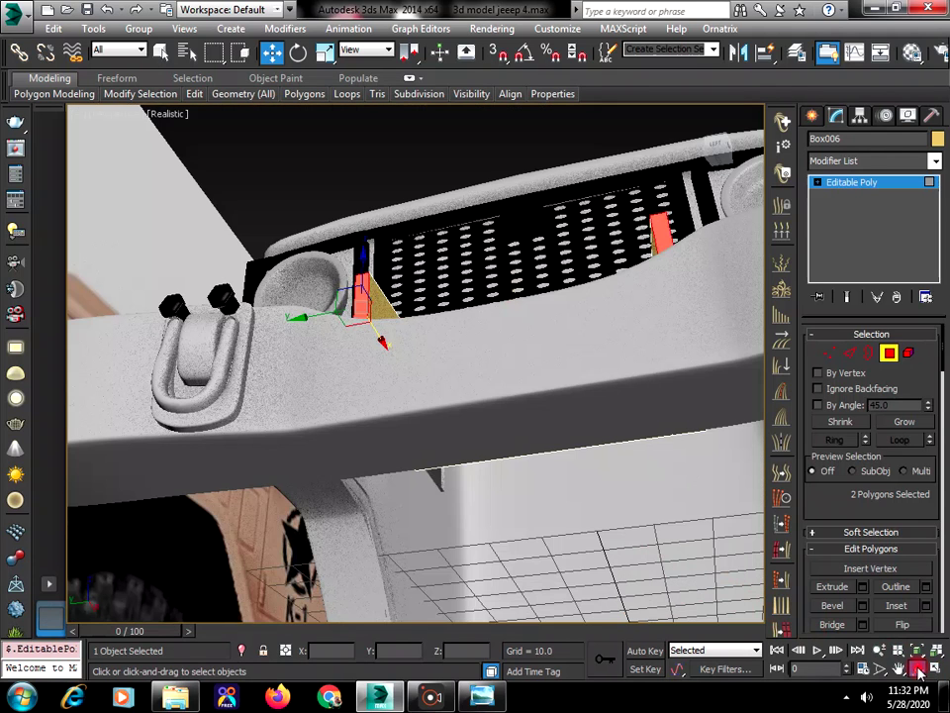
{"action": "left_click", "coordinate": [919, 669]}
{"action": "left_click_drag", "start_coordinate": [444, 412], "coordinate": [575, 506]}
{"action": "right_click", "coordinate": [601, 388]}
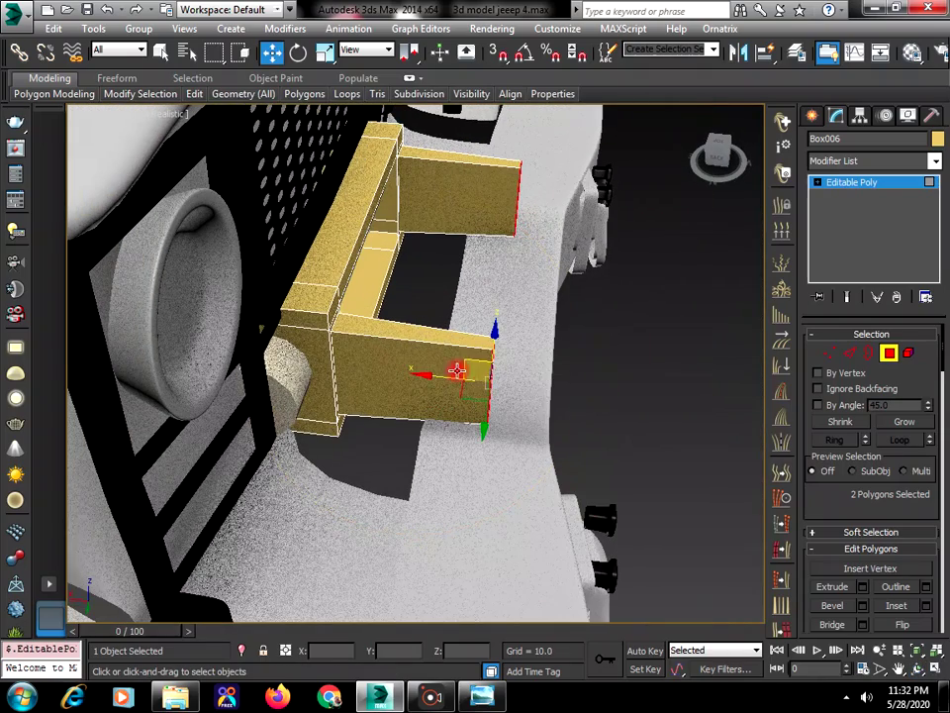
Pull the front ends of both forward arms back close to the box frame and add Swift Loop support edges around the frame's outer edges
{"action": "left_click_drag", "start_coordinate": [454, 373], "coordinate": [323, 363]}
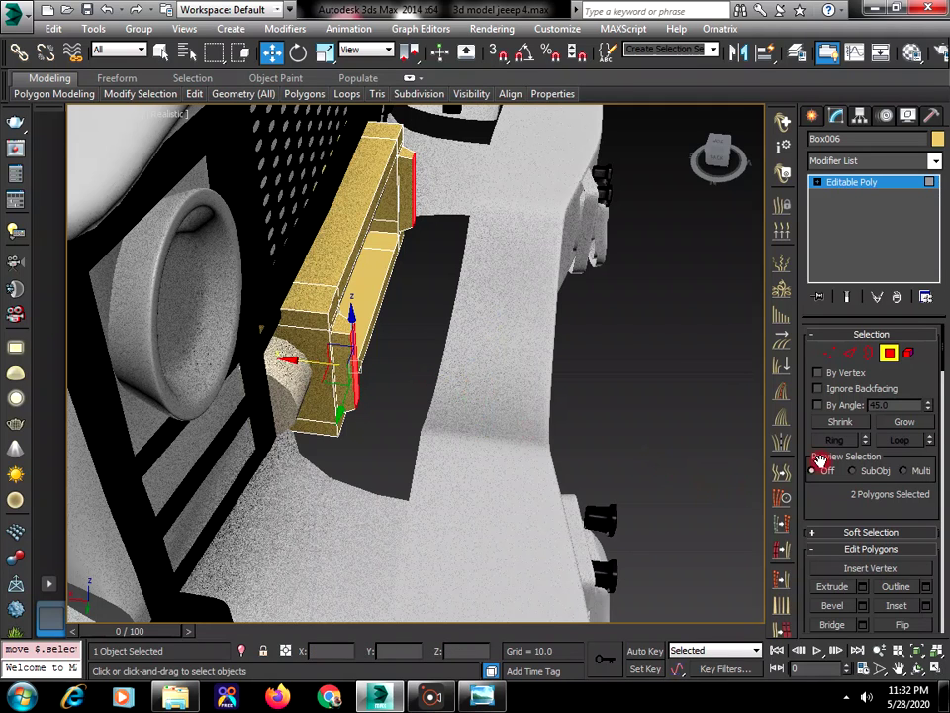
{"action": "left_click", "coordinate": [848, 358]}
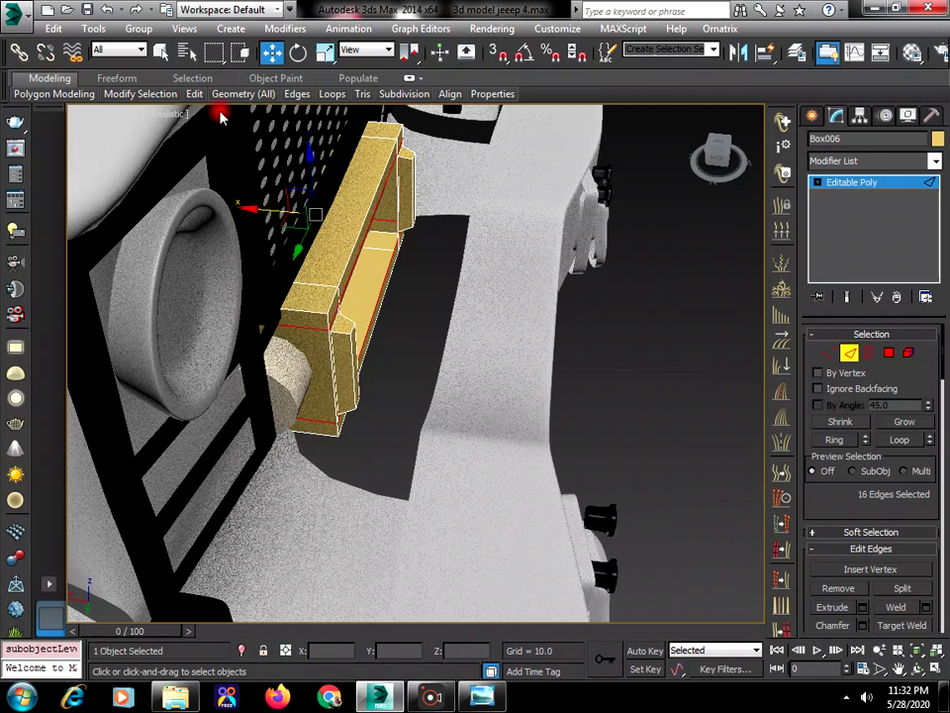
{"action": "mouse_move", "coordinate": [197, 100]}
{"action": "left_click", "coordinate": [328, 136]}
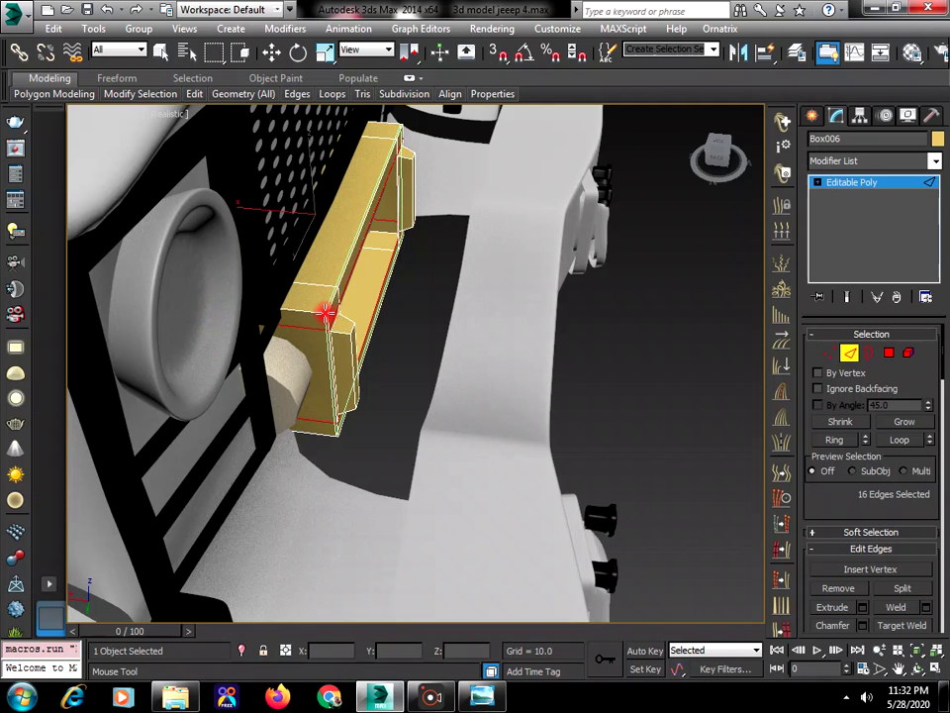
{"action": "left_click", "coordinate": [315, 313]}
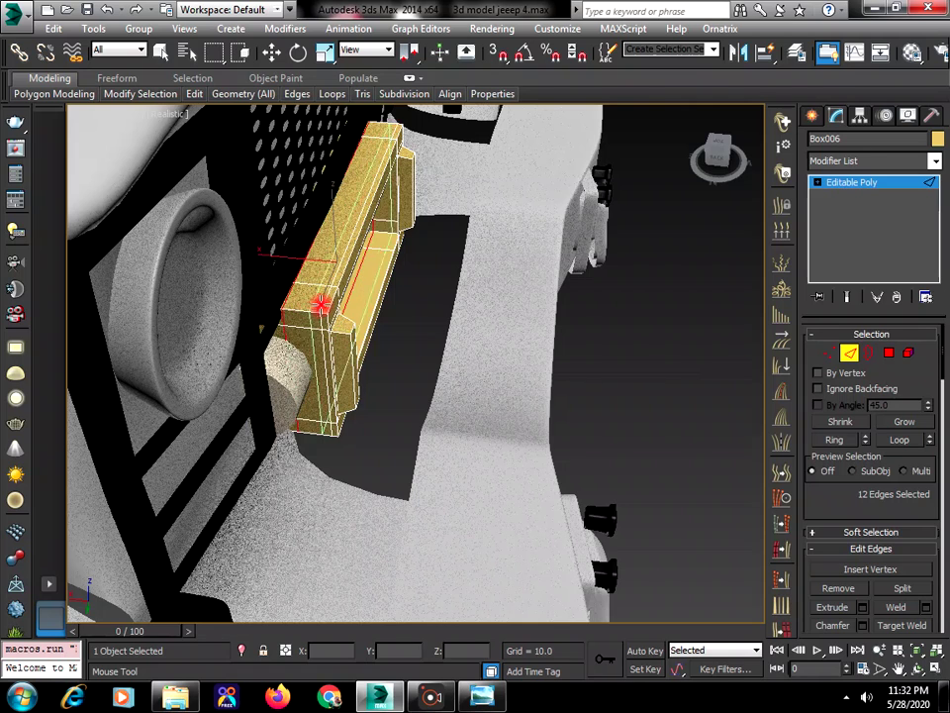
{"action": "left_click", "coordinate": [324, 305]}
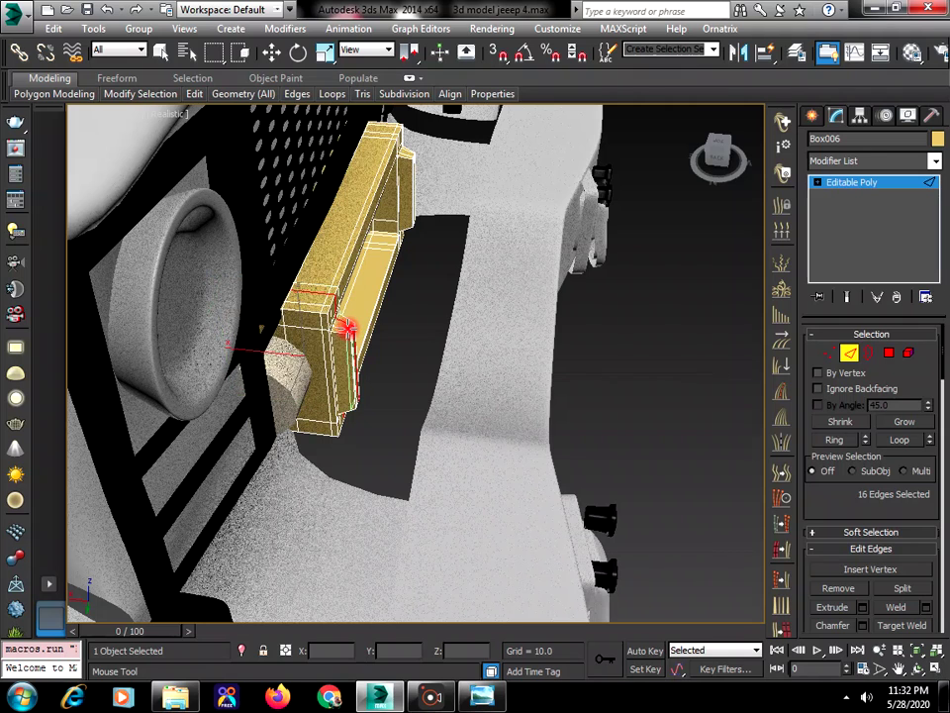
Add a Swift Loop support edge near the front end of each of the two shortened arms
{"action": "left_click", "coordinate": [346, 329]}
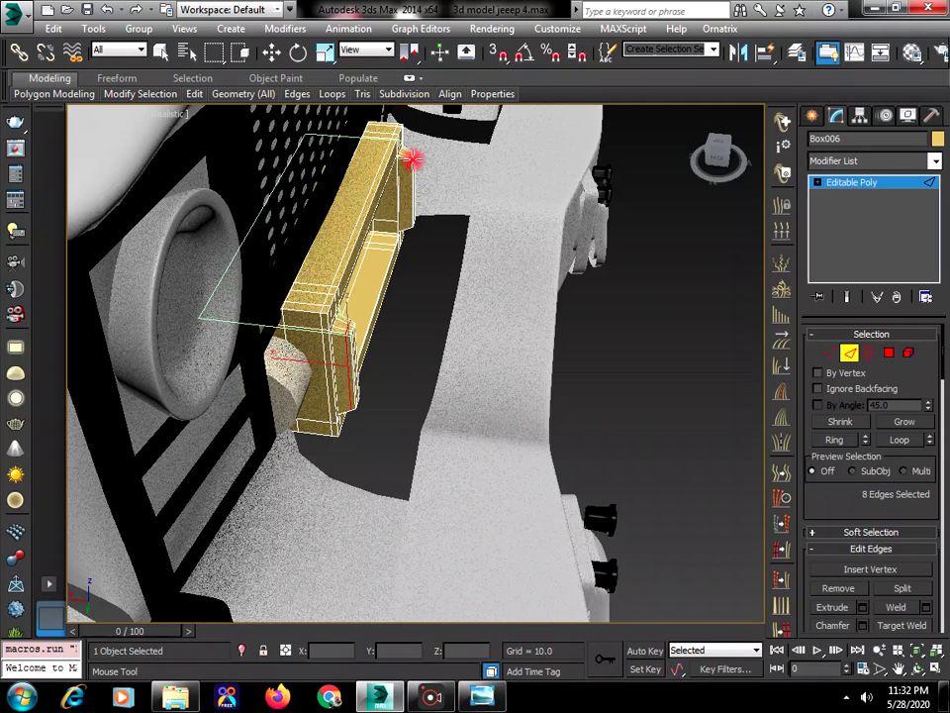
{"action": "left_click", "coordinate": [409, 156]}
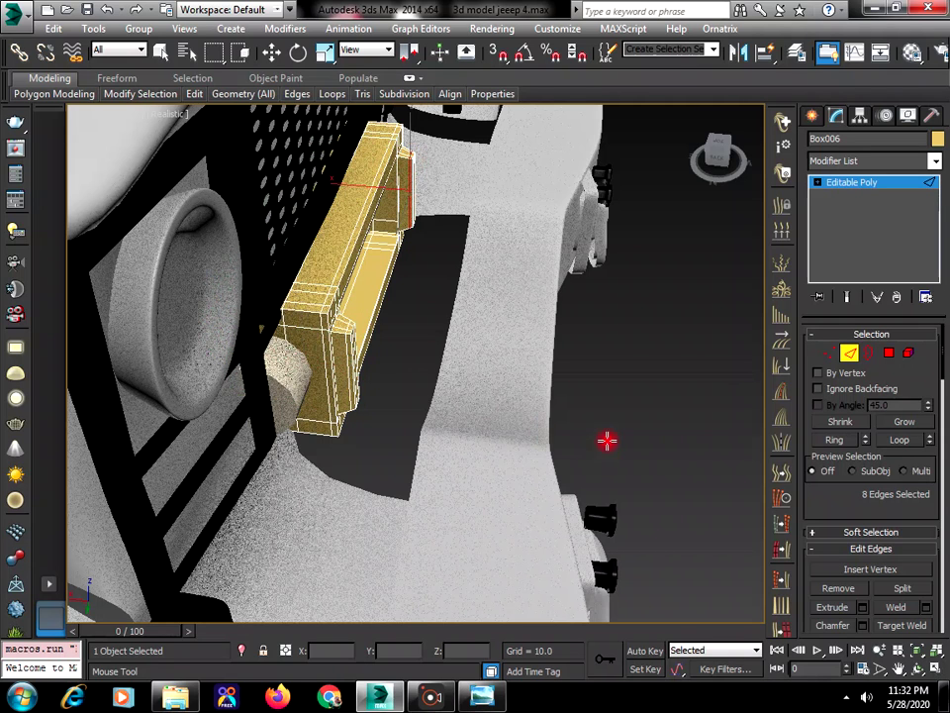
{"action": "key", "text": "w"}
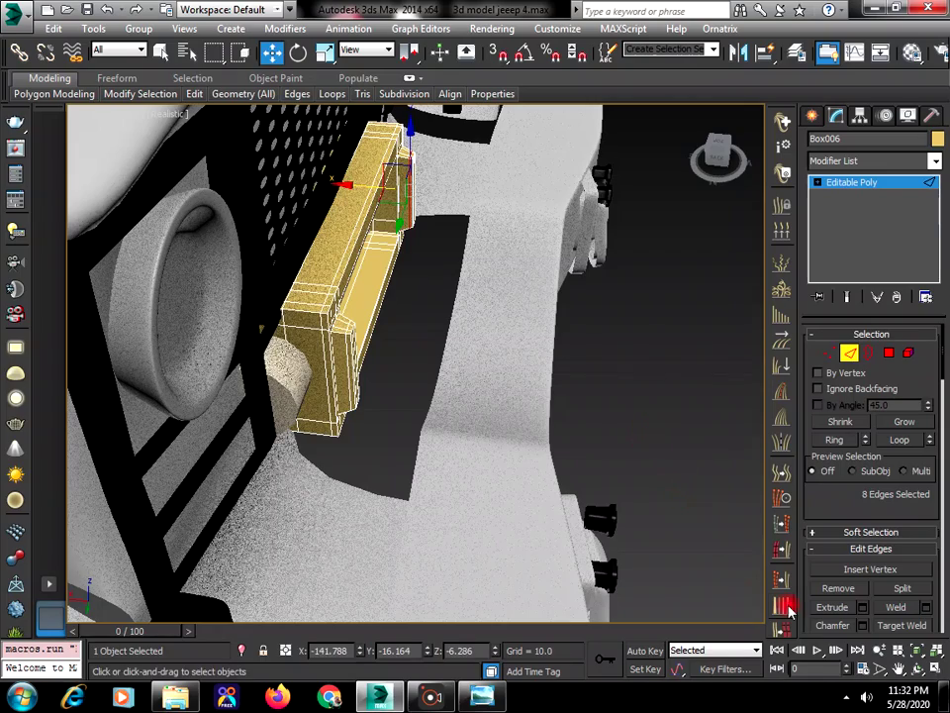
Preview the box frame with NURMS smoothing to check its corners, and switch the smoothing back off
{"action": "left_click", "coordinate": [915, 670]}
{"action": "left_click_drag", "start_coordinate": [434, 403], "coordinate": [384, 377]}
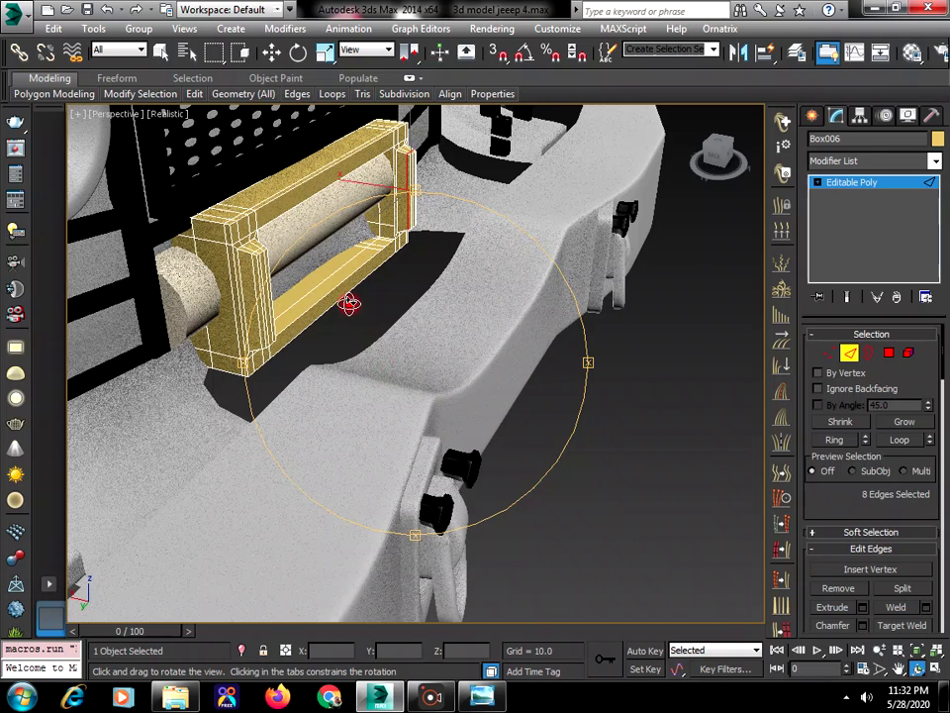
{"action": "left_click_drag", "start_coordinate": [350, 304], "coordinate": [332, 288]}
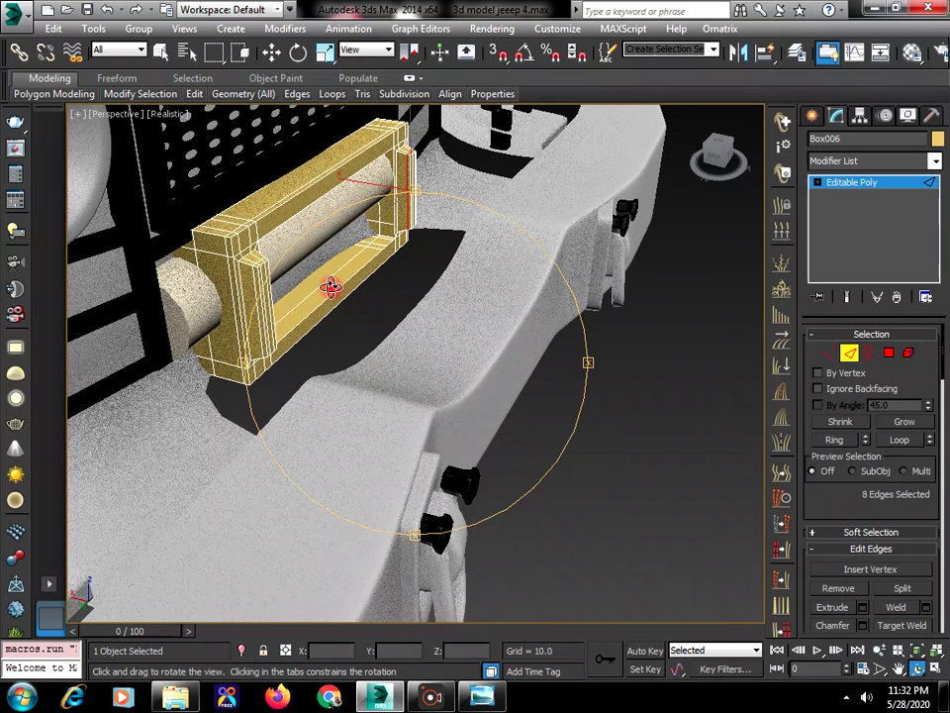
{"action": "right_click", "coordinate": [359, 301]}
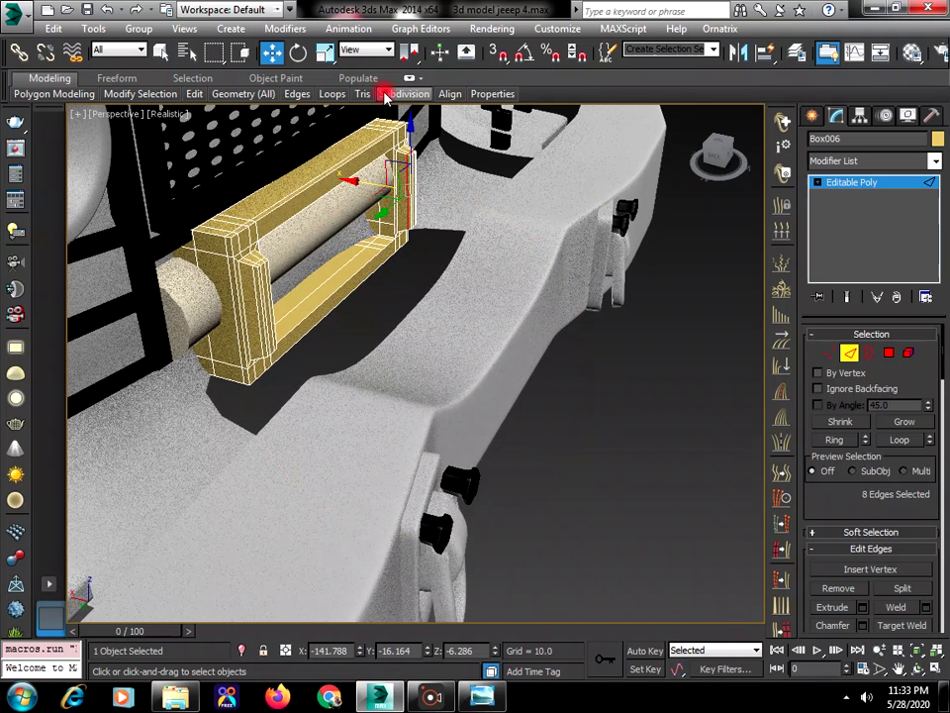
{"action": "mouse_move", "coordinate": [194, 93]}
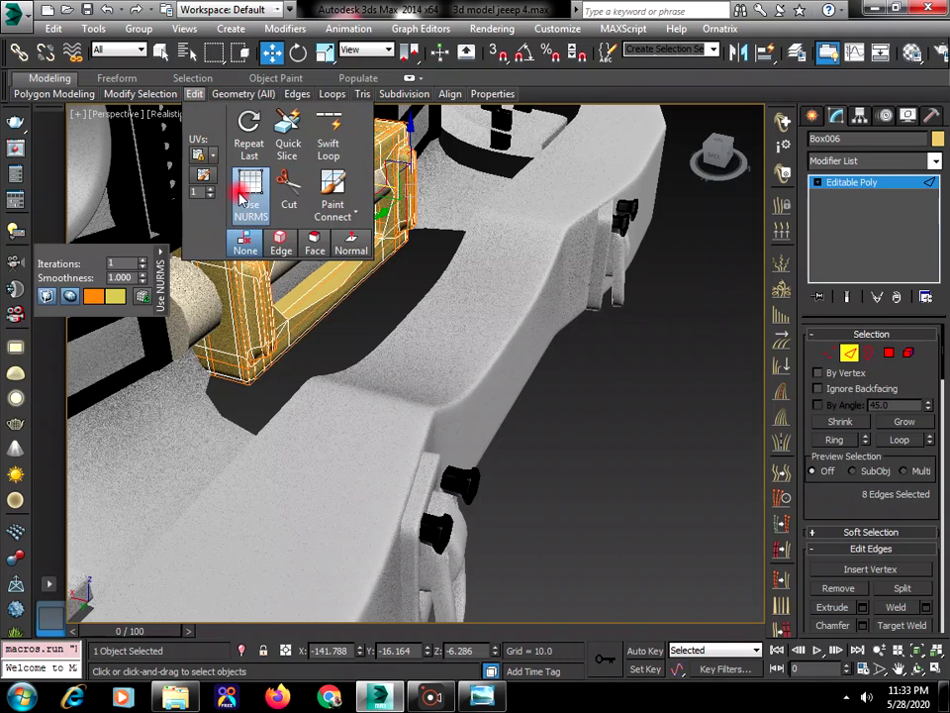
{"action": "left_click", "coordinate": [241, 199]}
{"action": "left_click", "coordinate": [620, 220]}
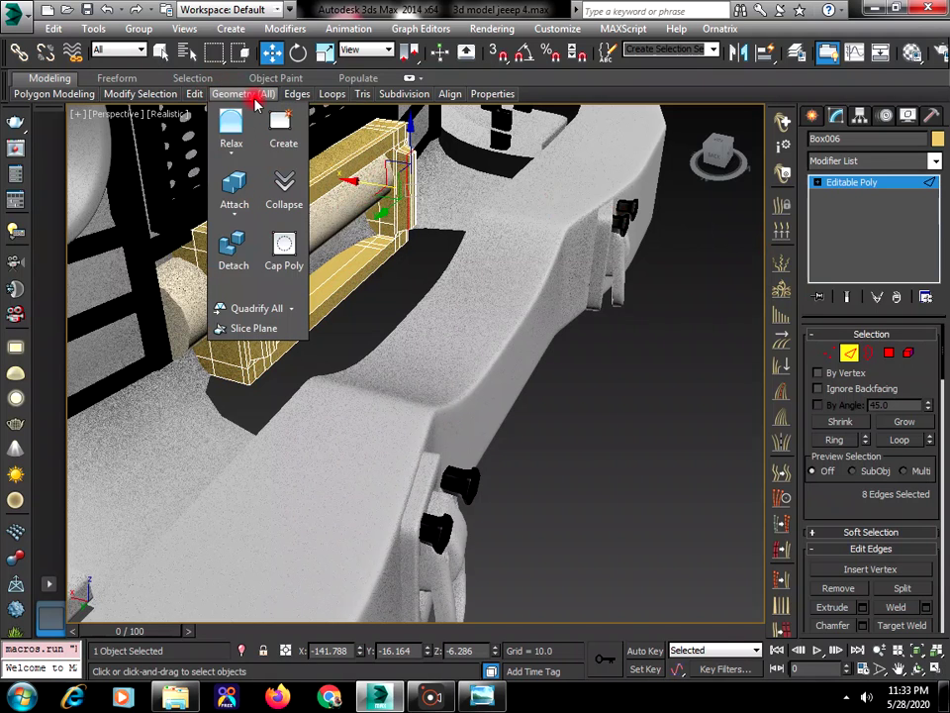
Add a horizontal Swift Loop around the box frame's lower bar, near its bottom edge
{"action": "left_click", "coordinate": [332, 138]}
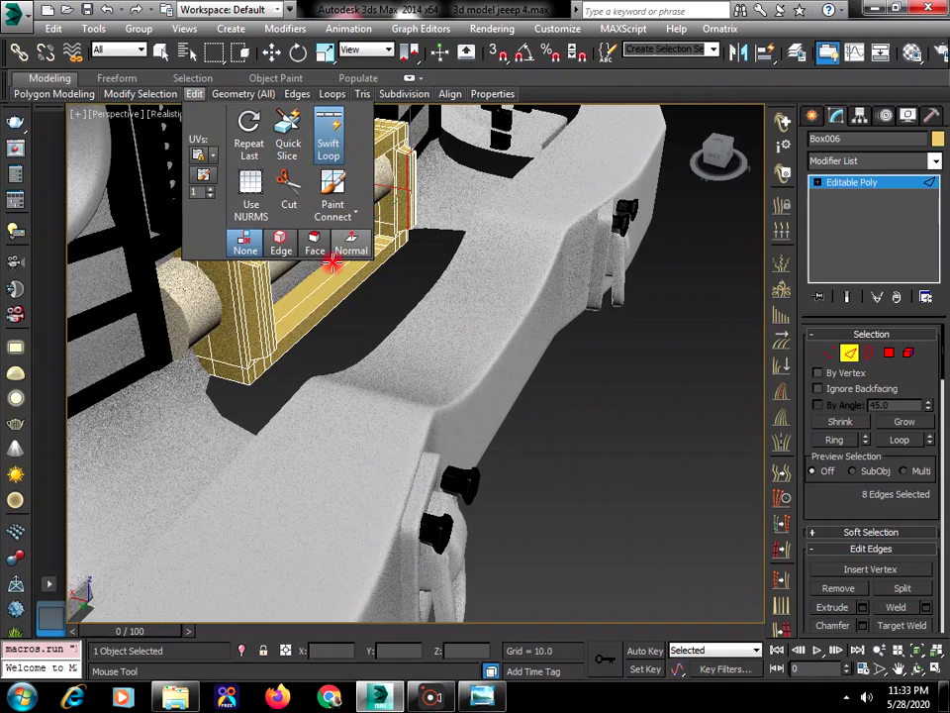
{"action": "left_click", "coordinate": [271, 355]}
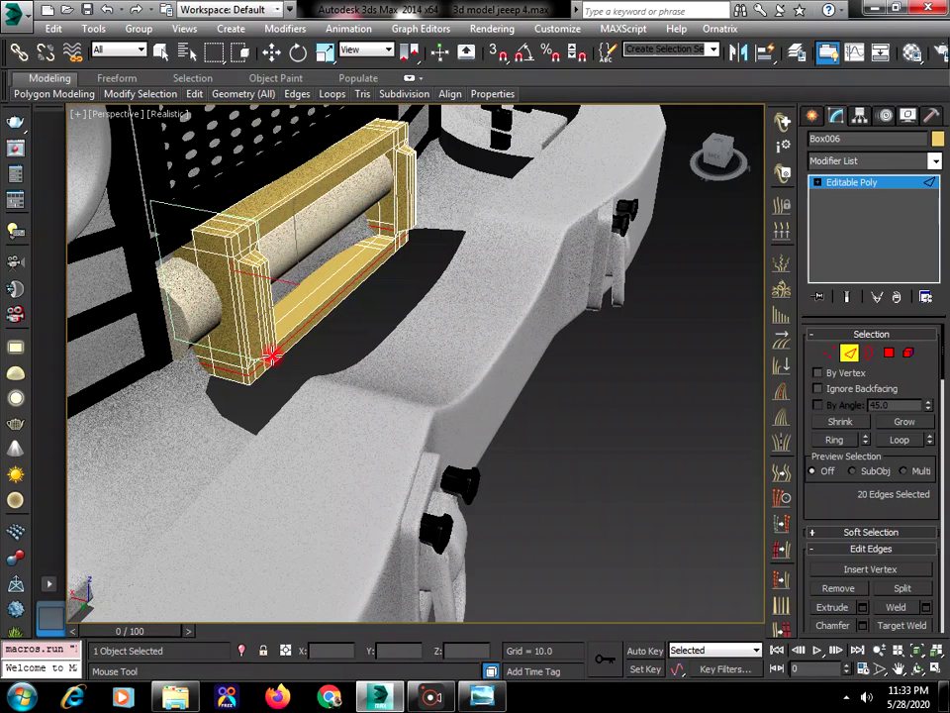